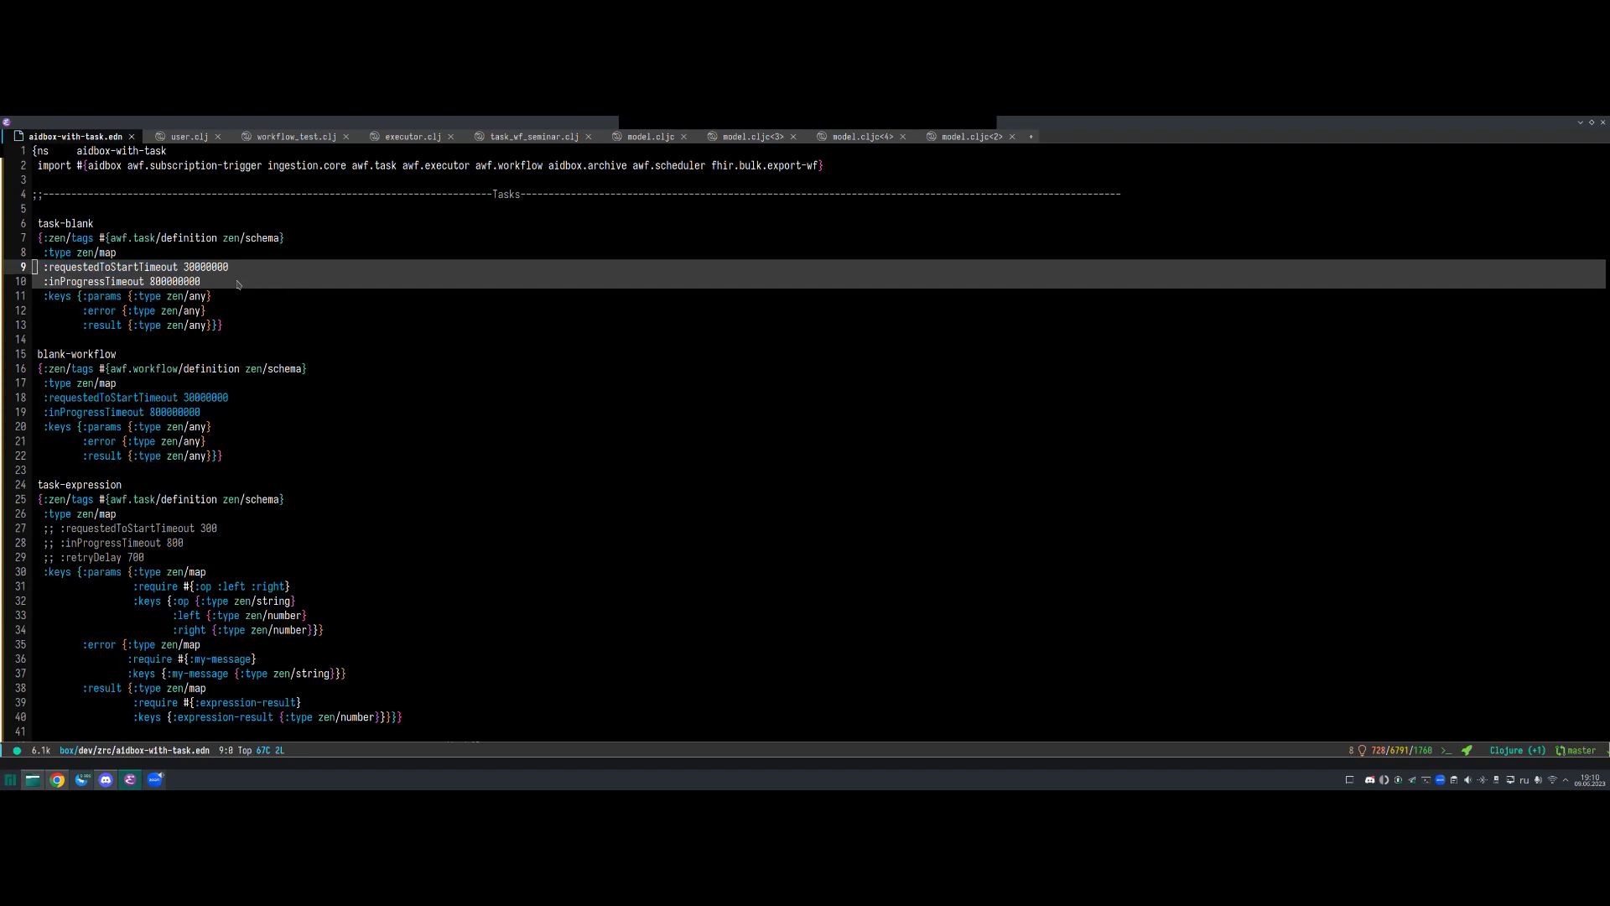
Step: Examine the task-blank definition in aidbox-with-task.edn, including its requestedToStartTimeout and inProgressTimeout settings
{"action": "key", "text": "l"}
{"action": "key", "text": "l"}
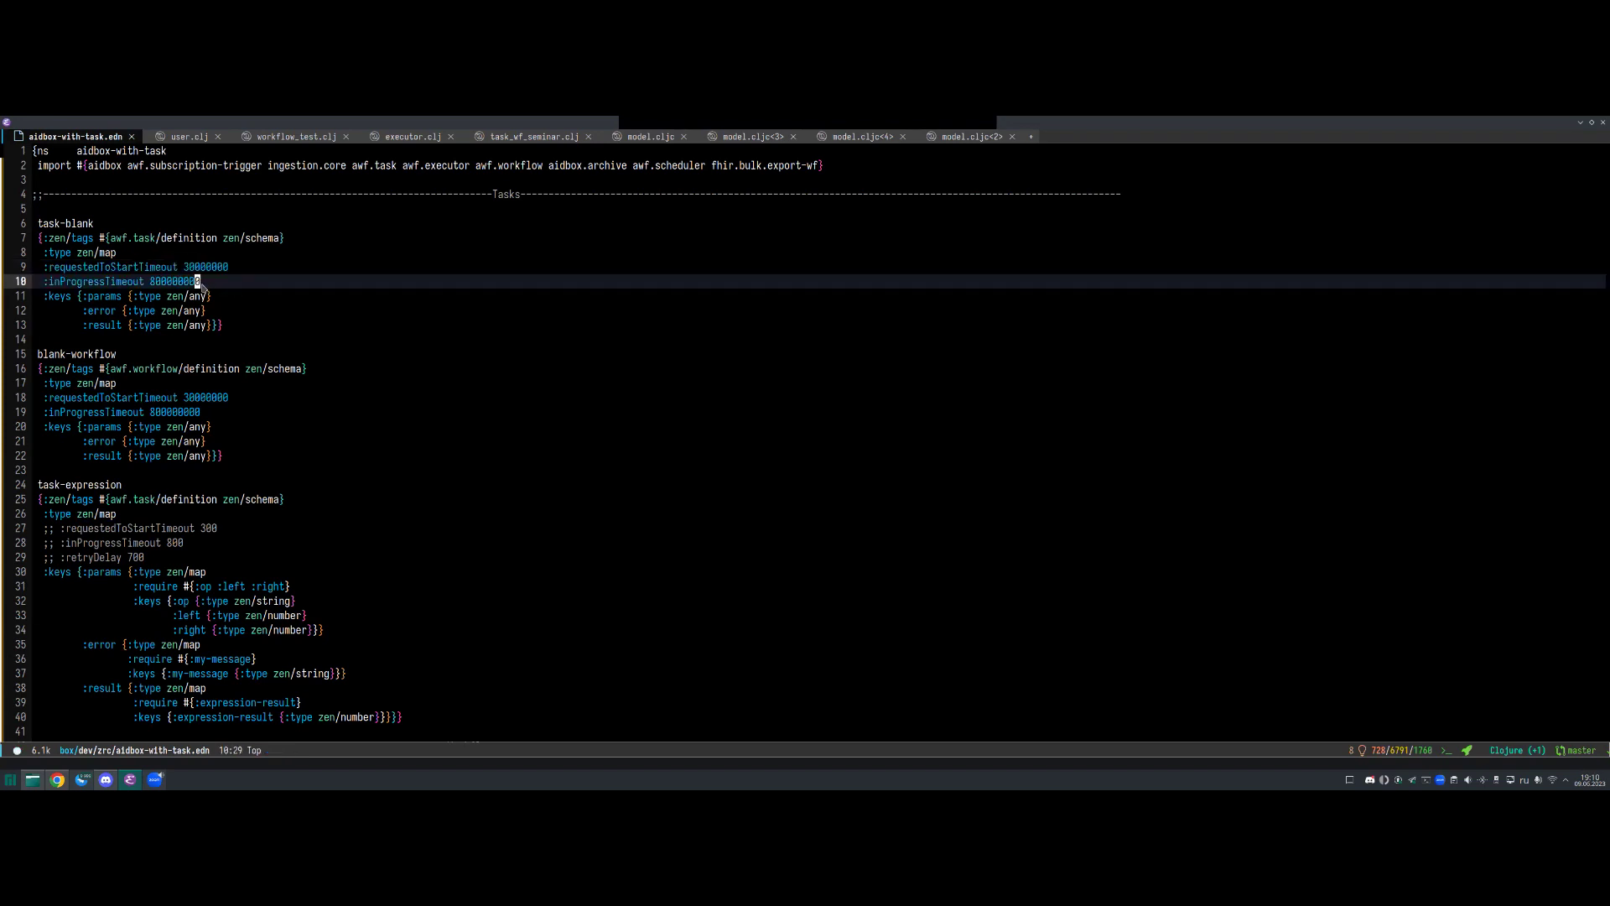
{"action": "key", "text": "Escape"}
{"action": "key", "text": "$"}
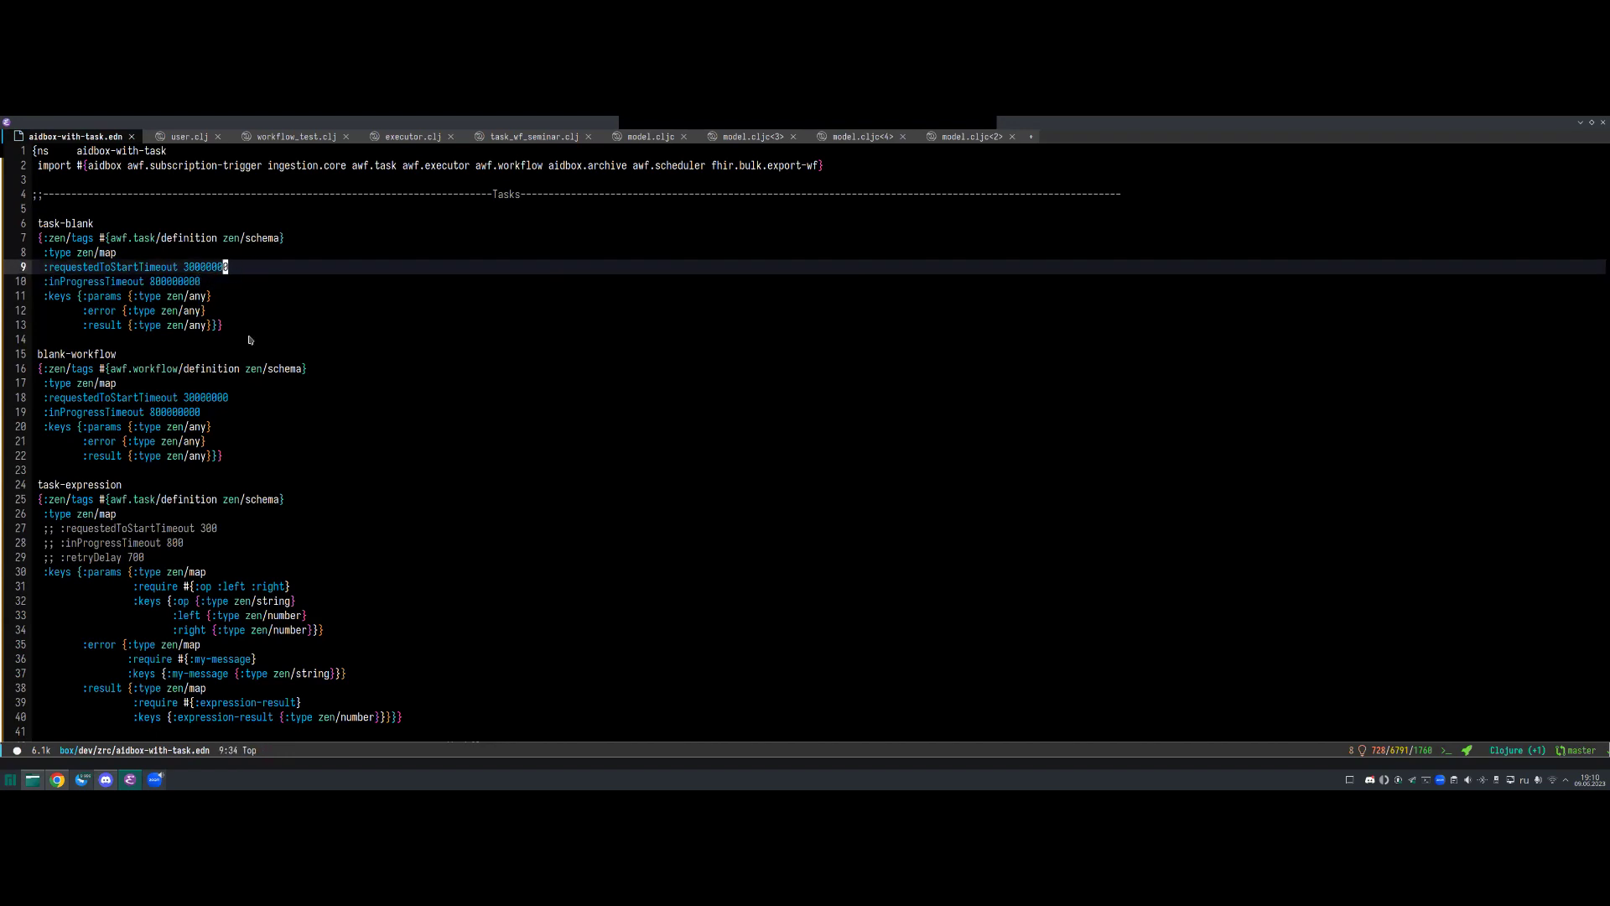
{"action": "scroll", "coordinate": [260, 520], "scroll_direction": "down", "scroll_amount": 2}
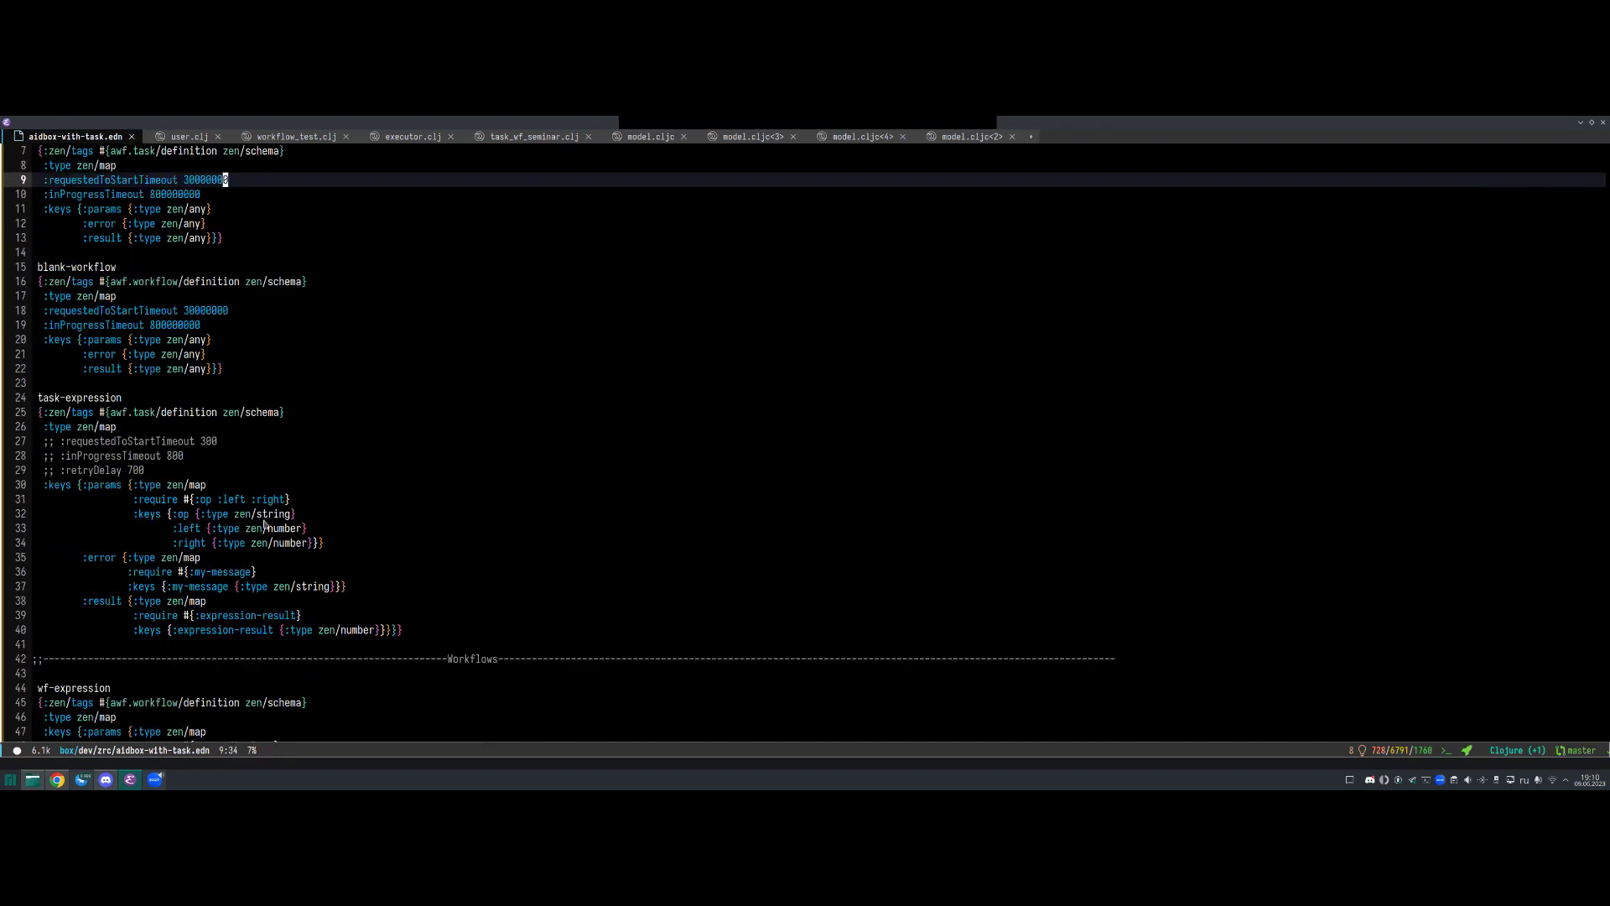
{"action": "scroll", "coordinate": [268, 470], "scroll_direction": "up", "scroll_amount": 2}
{"action": "left_click_drag", "start_coordinate": [236, 348], "coordinate": [38, 221]}
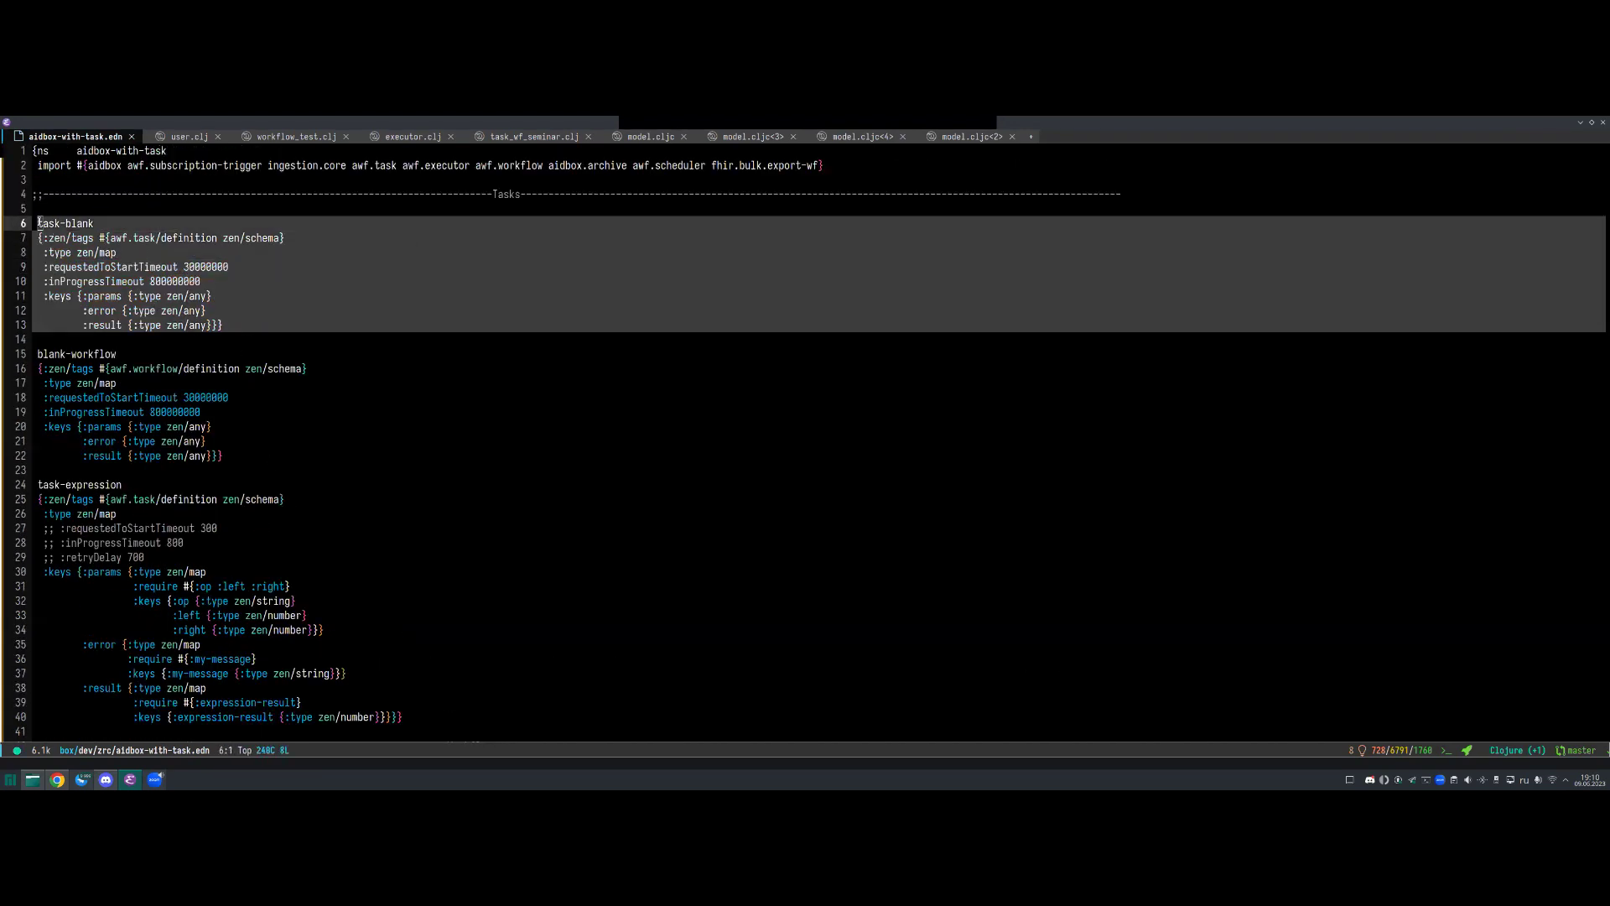
Step: Check the taskDefinitions of executor-service in aidbox-with-task.edn, and return to the task-blank definition
{"action": "scroll", "coordinate": [264, 314], "scroll_direction": "down", "scroll_amount": 10}
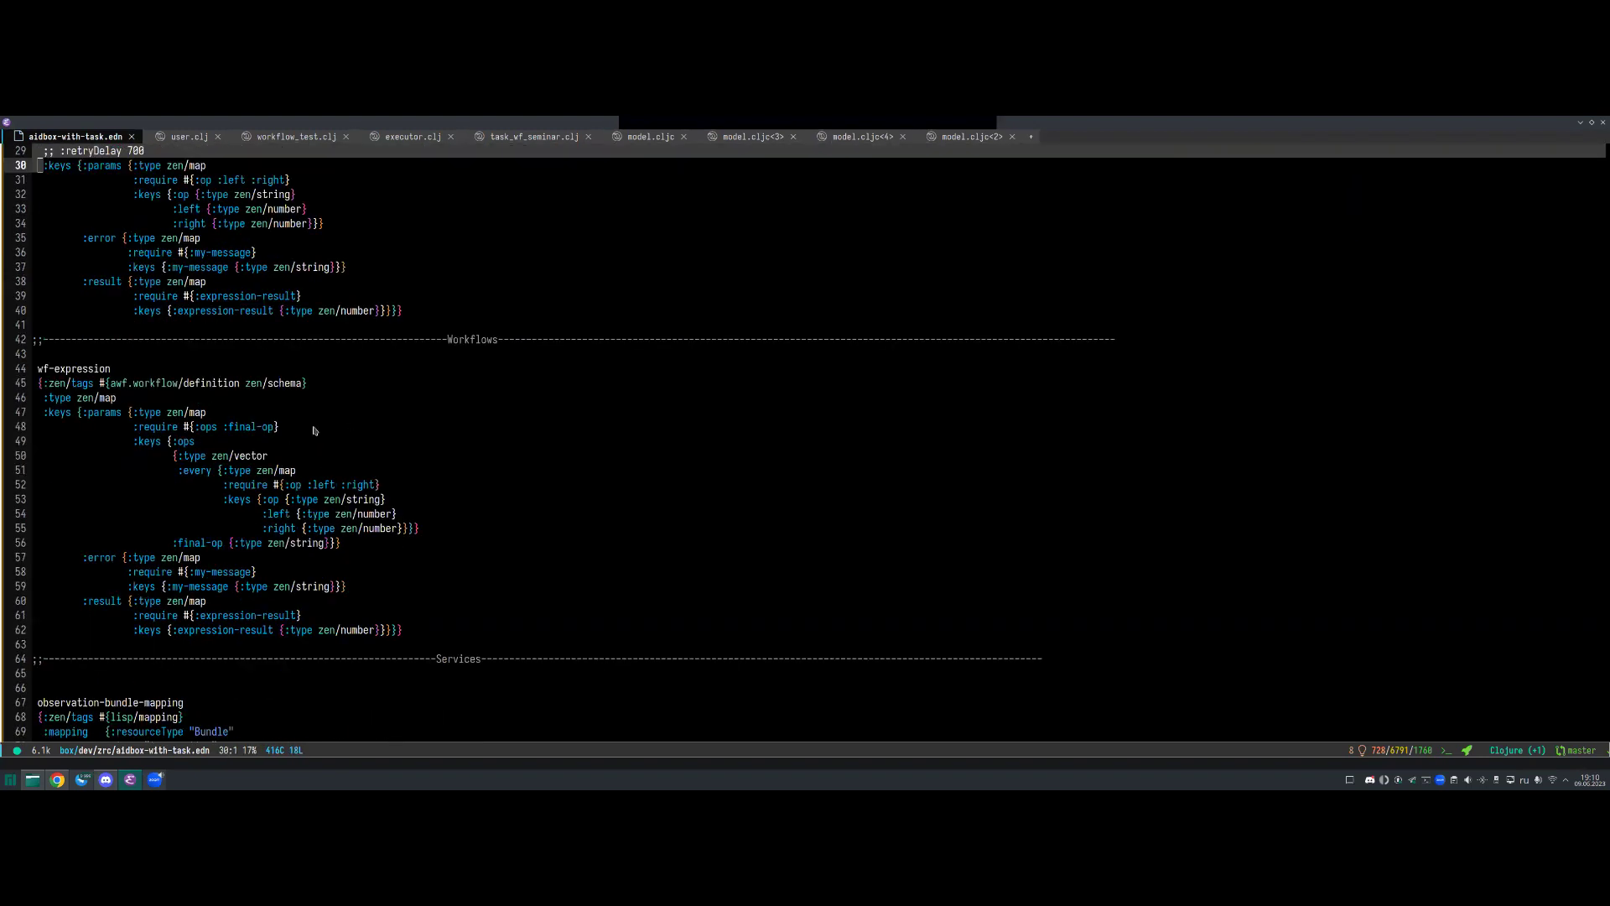
{"action": "scroll", "coordinate": [293, 449], "scroll_direction": "down", "scroll_amount": 15}
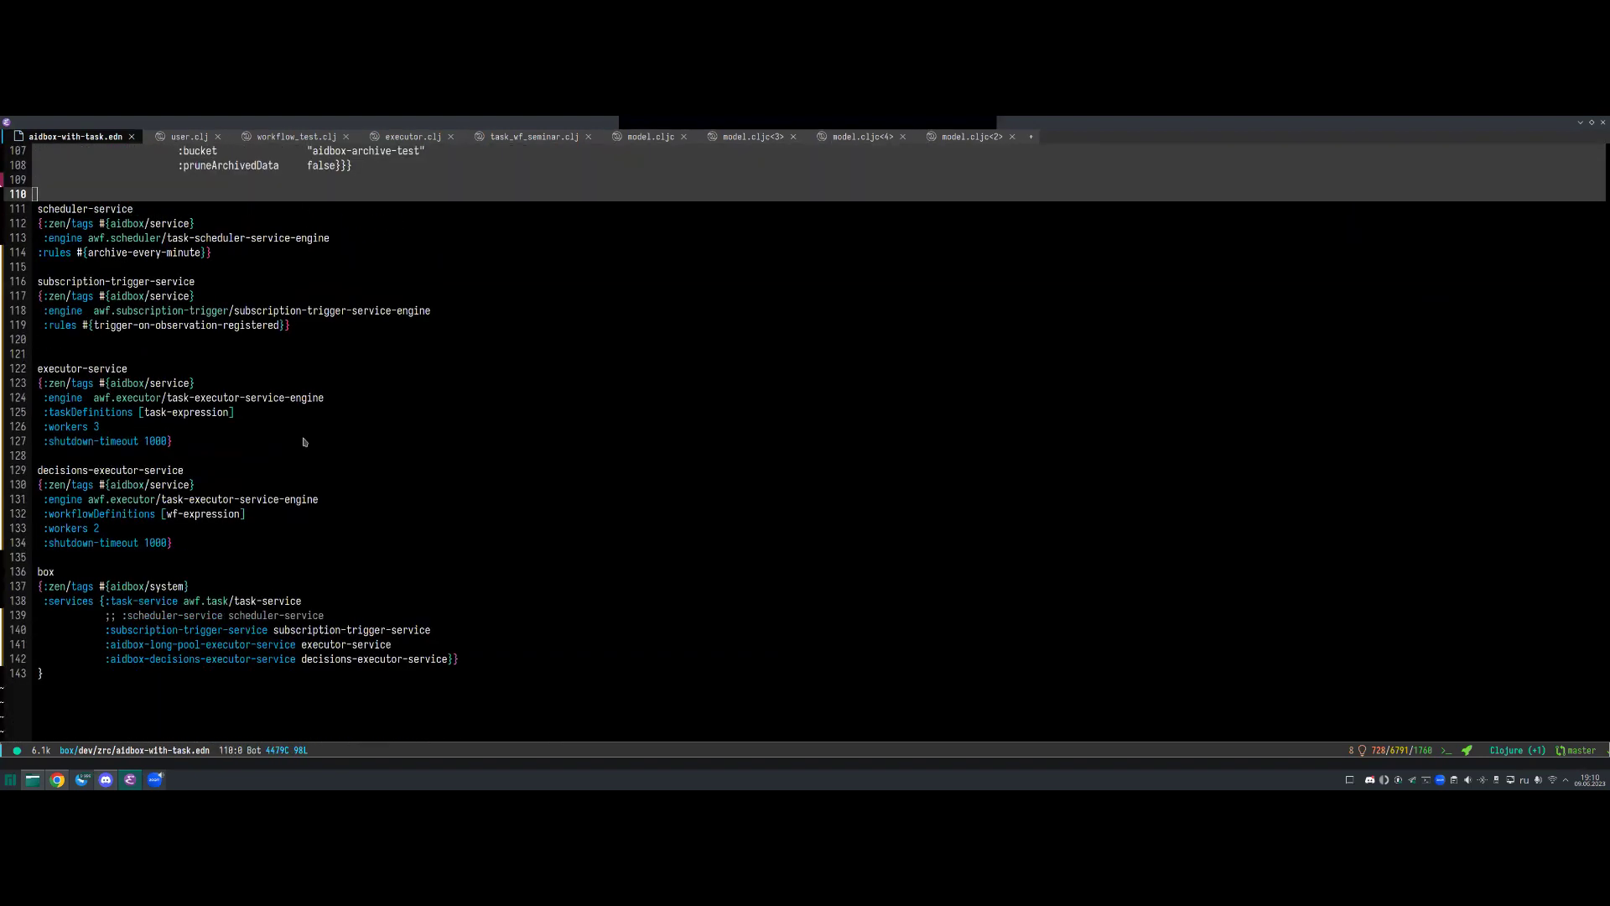
{"action": "left_click", "coordinate": [202, 412]}
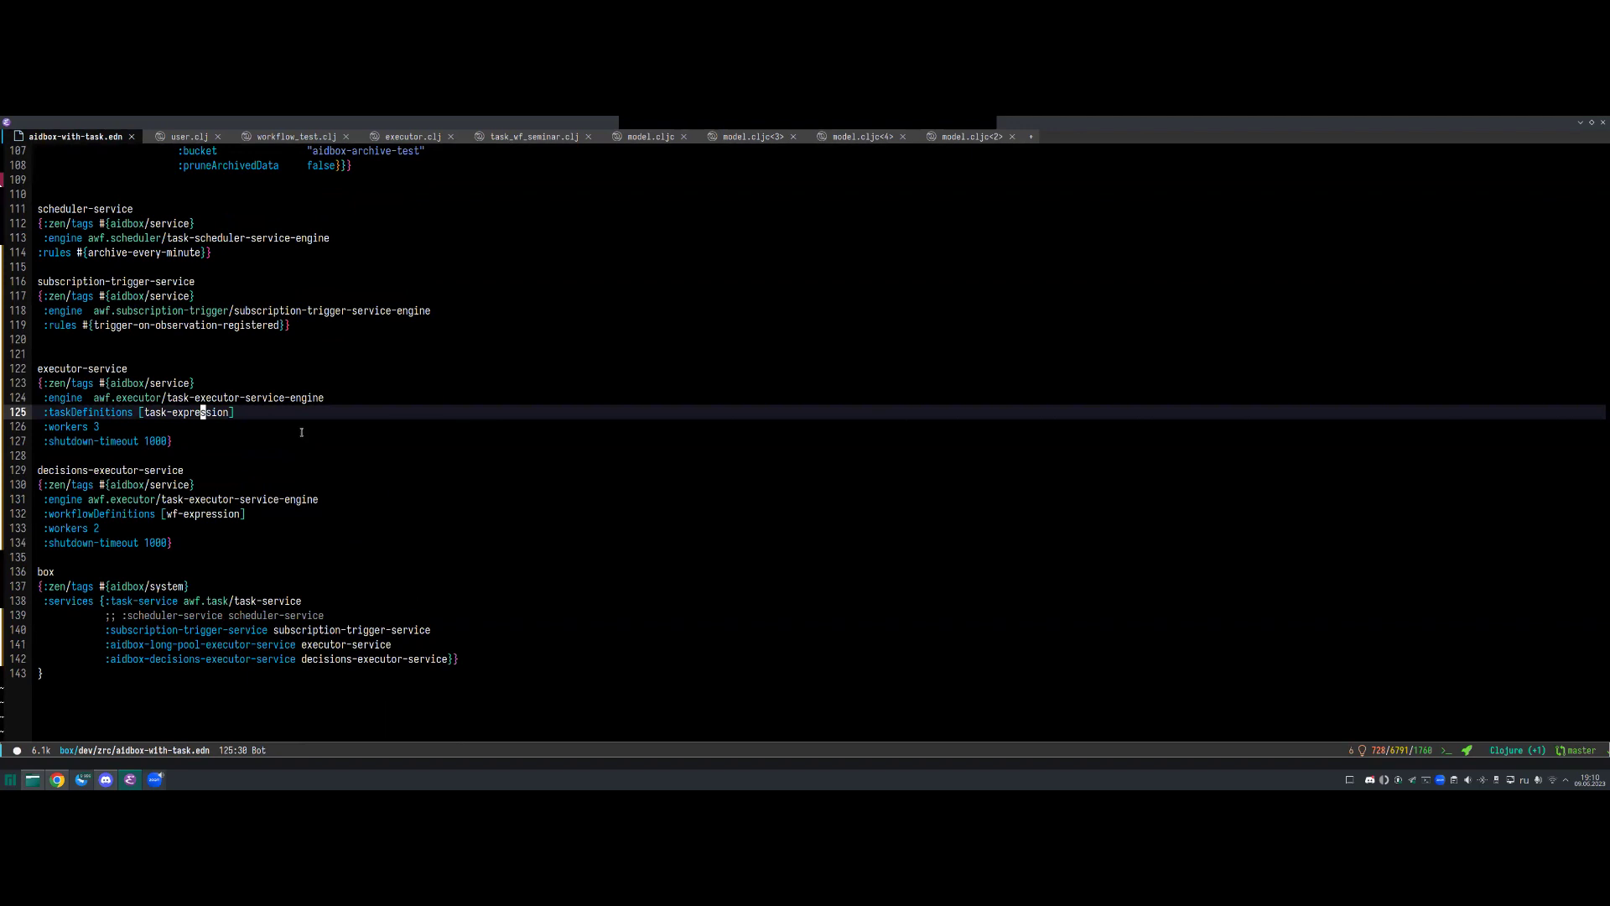
{"action": "scroll", "coordinate": [289, 443], "scroll_direction": "up", "scroll_amount": 1}
{"action": "scroll", "coordinate": [256, 451], "scroll_direction": "up", "scroll_amount": 1}
{"action": "key", "text": "v"}
{"action": "key", "text": "i"}
{"action": "key", "text": "o"}
{"action": "key", "text": "h"}
{"action": "scroll", "coordinate": [350, 454], "scroll_direction": "up", "scroll_amount": 5}
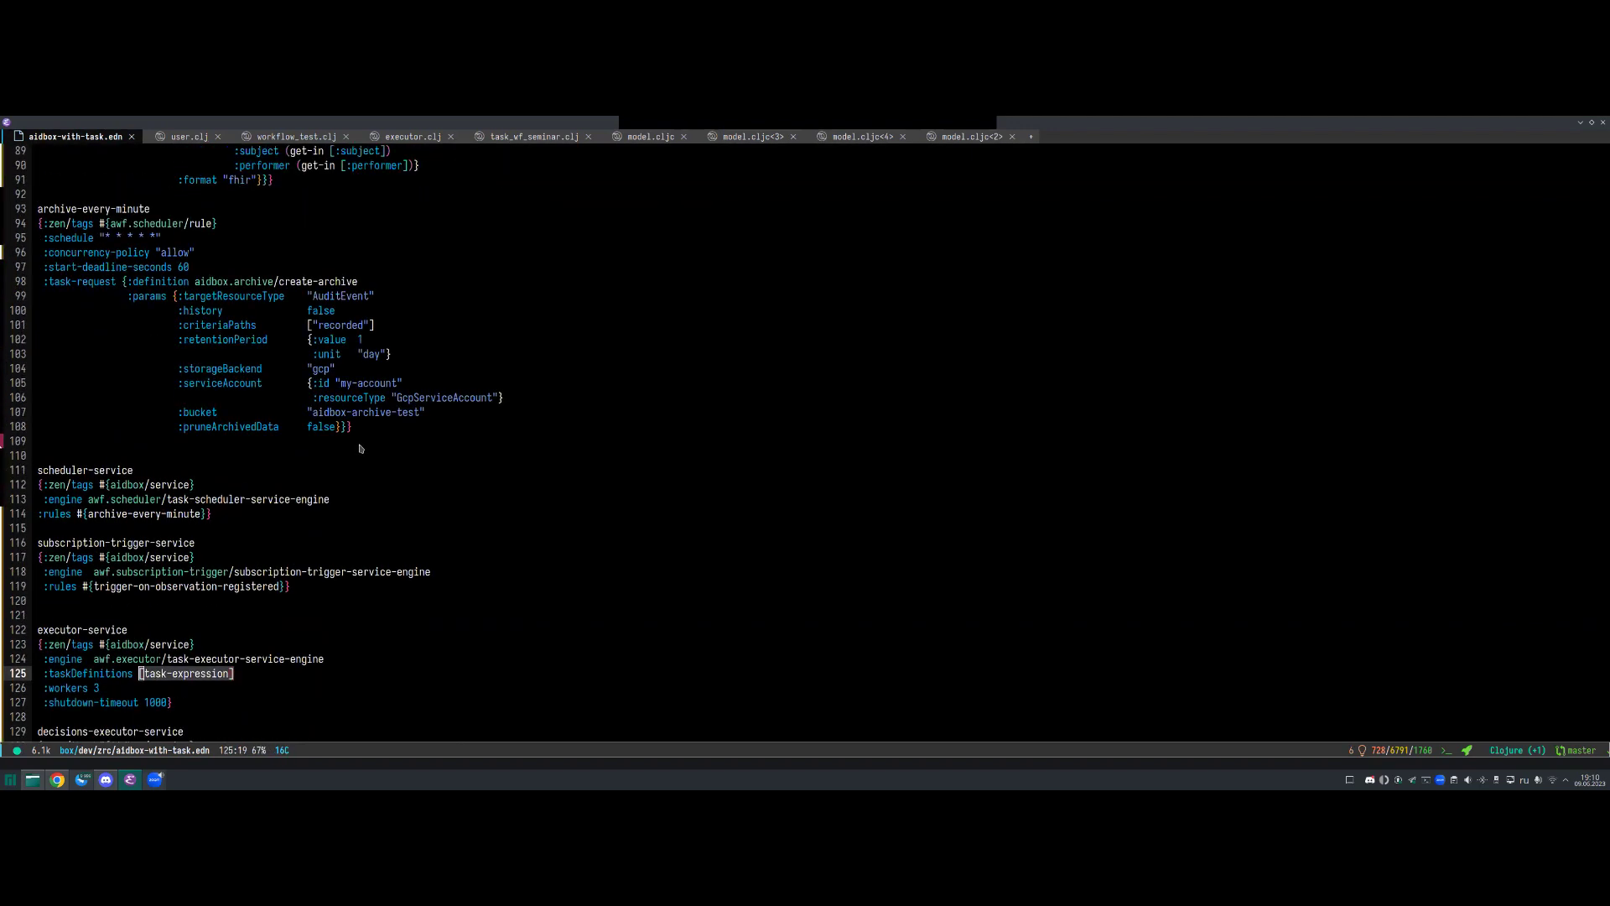
{"action": "scroll", "coordinate": [223, 551], "scroll_direction": "up", "scroll_amount": 15}
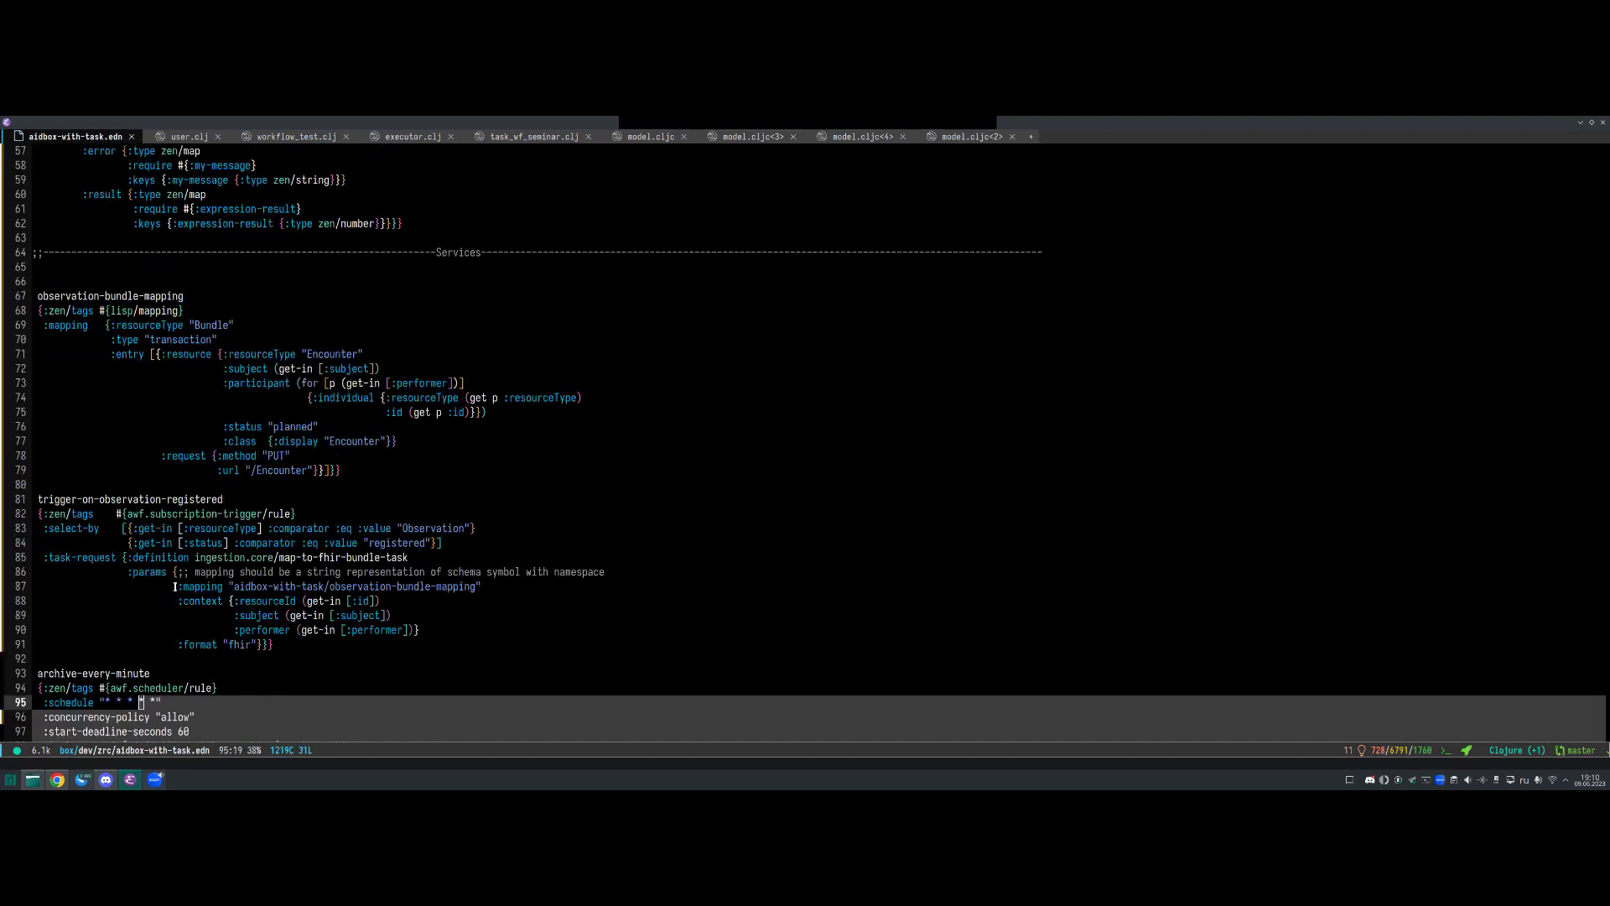
{"action": "scroll", "coordinate": [193, 417], "scroll_direction": "up", "scroll_amount": 10}
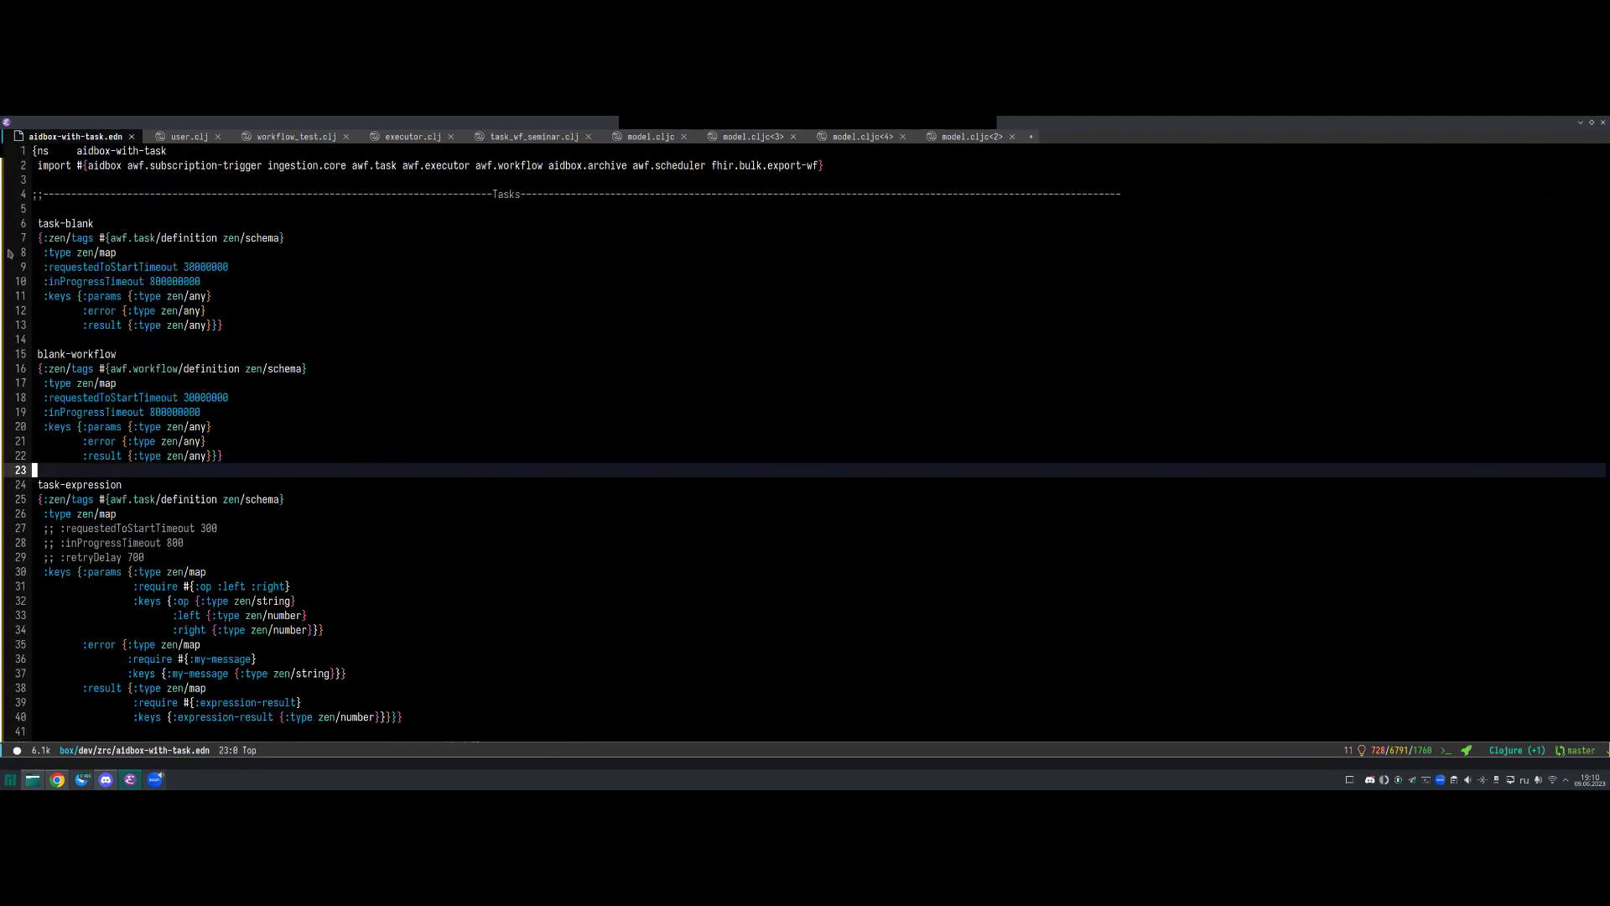
{"action": "left_click", "coordinate": [263, 308]}
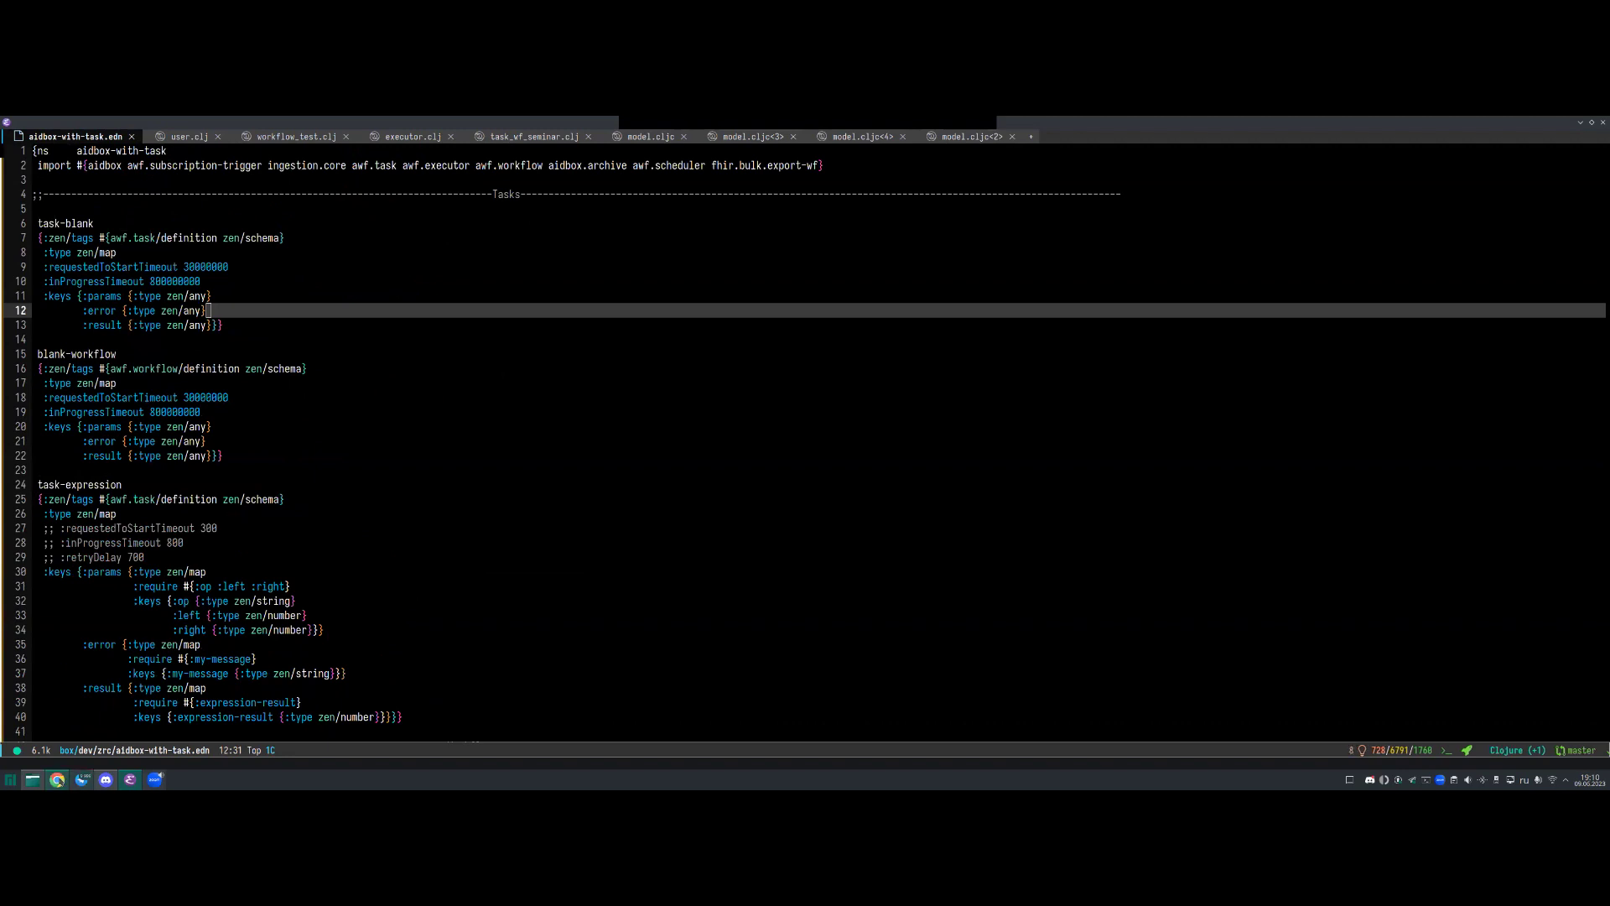
Step: Switch to the Aidbox notebook in Chrome and examine the awf.task/create-and-execute request and the status field in its response
{"action": "left_click", "coordinate": [57, 779]}
{"action": "left_click", "coordinate": [57, 780]}
{"action": "left_click", "coordinate": [58, 779]}
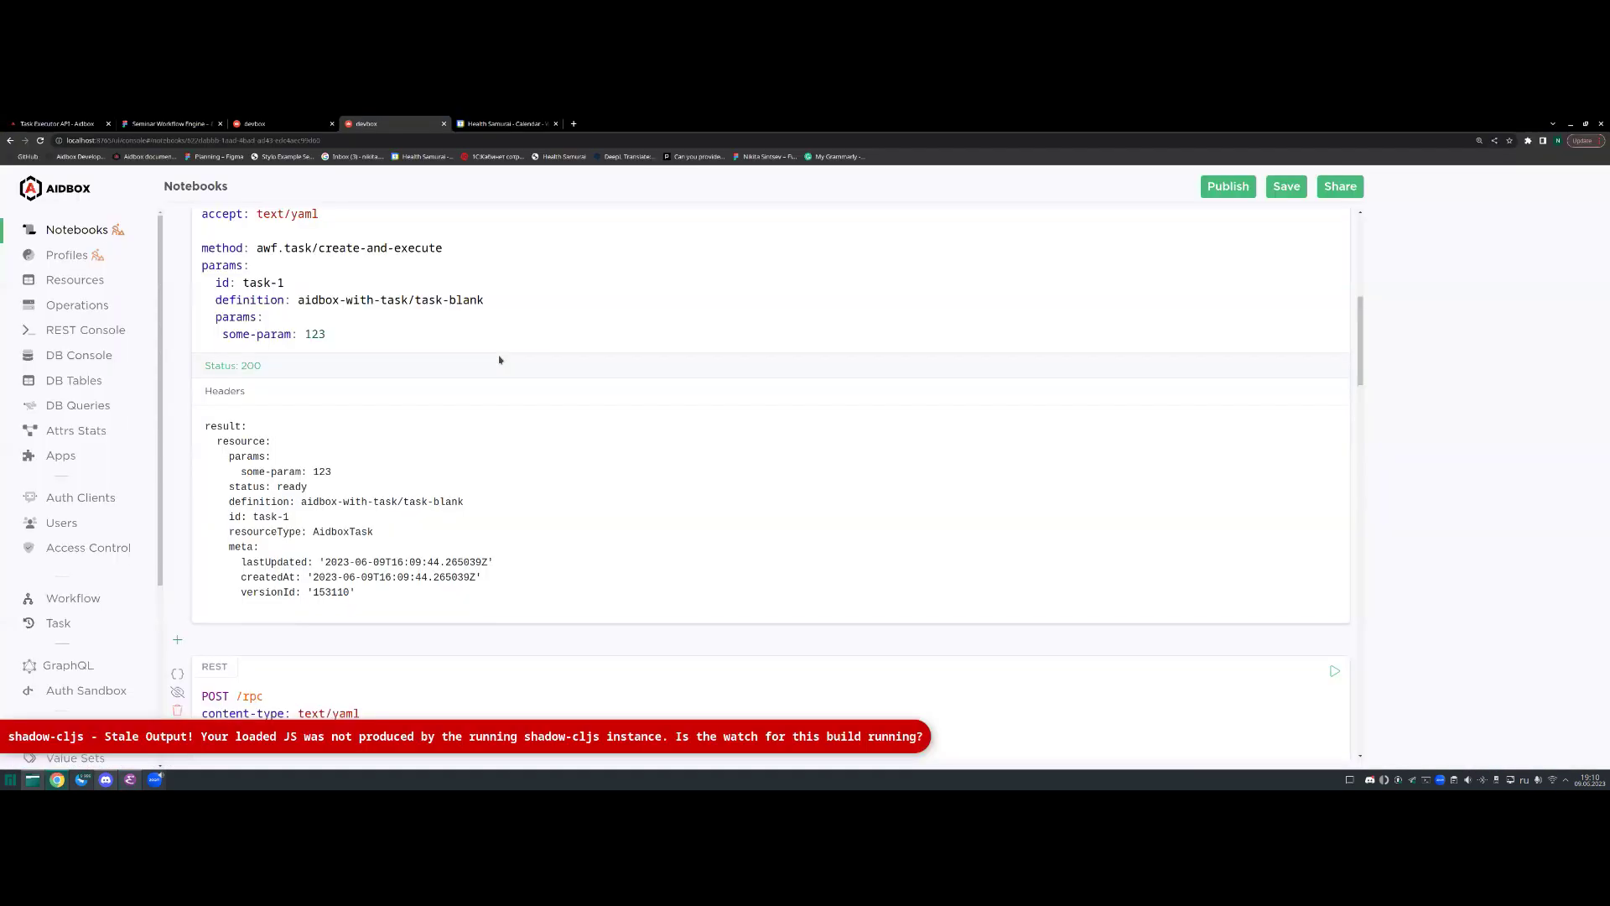
{"action": "scroll", "coordinate": [545, 414], "scroll_direction": "up", "scroll_amount": 2}
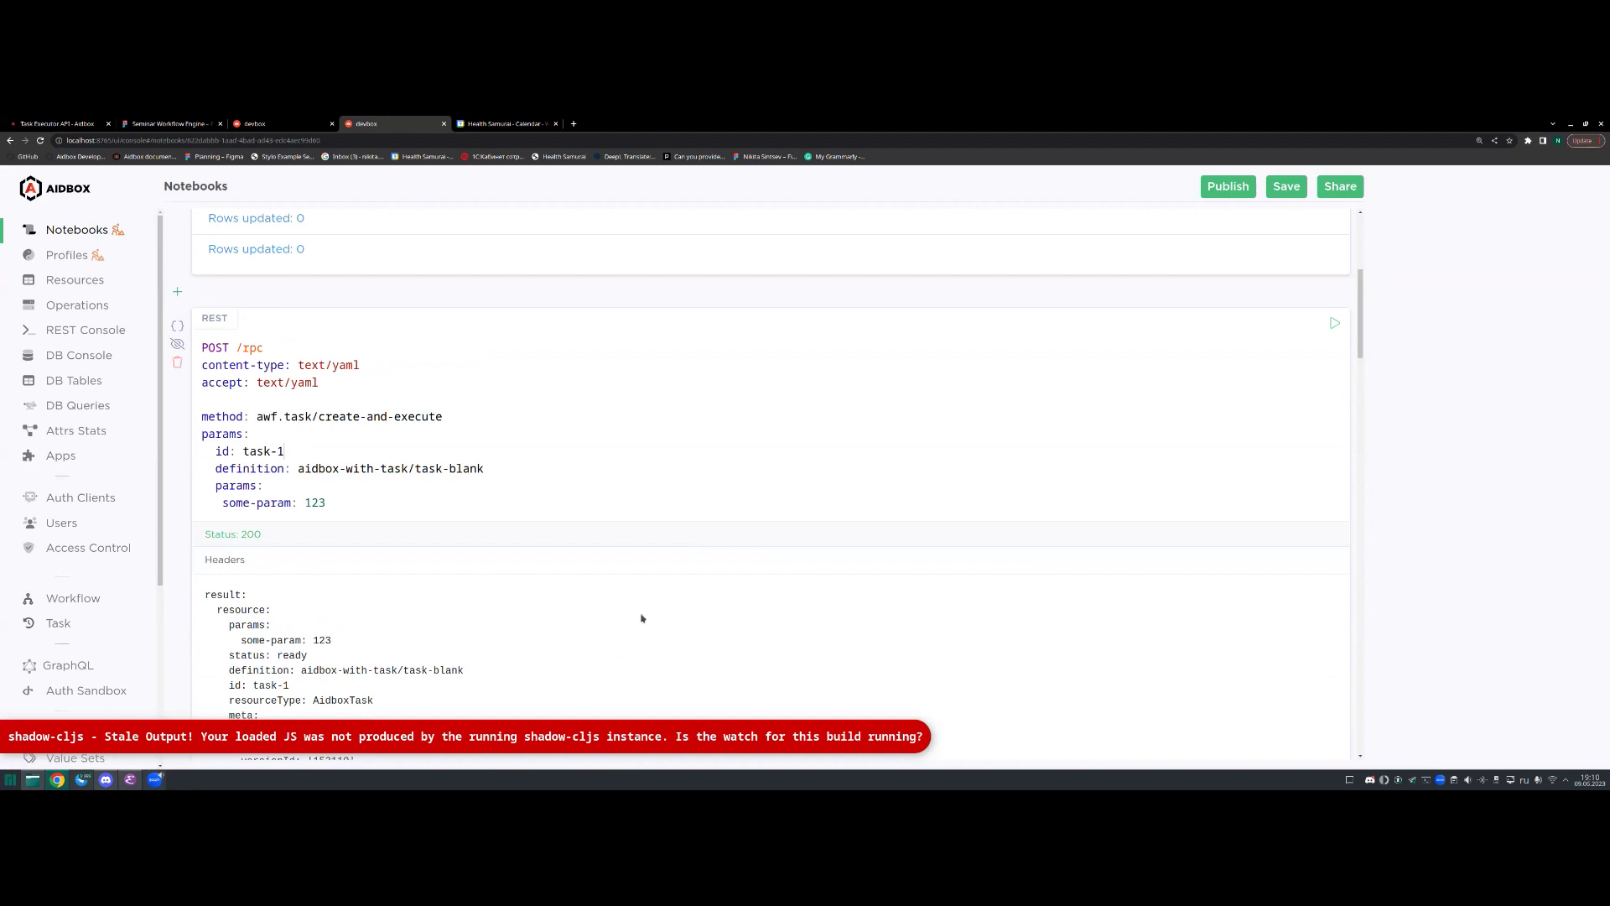
{"action": "scroll", "coordinate": [352, 543], "scroll_direction": "down", "scroll_amount": 1}
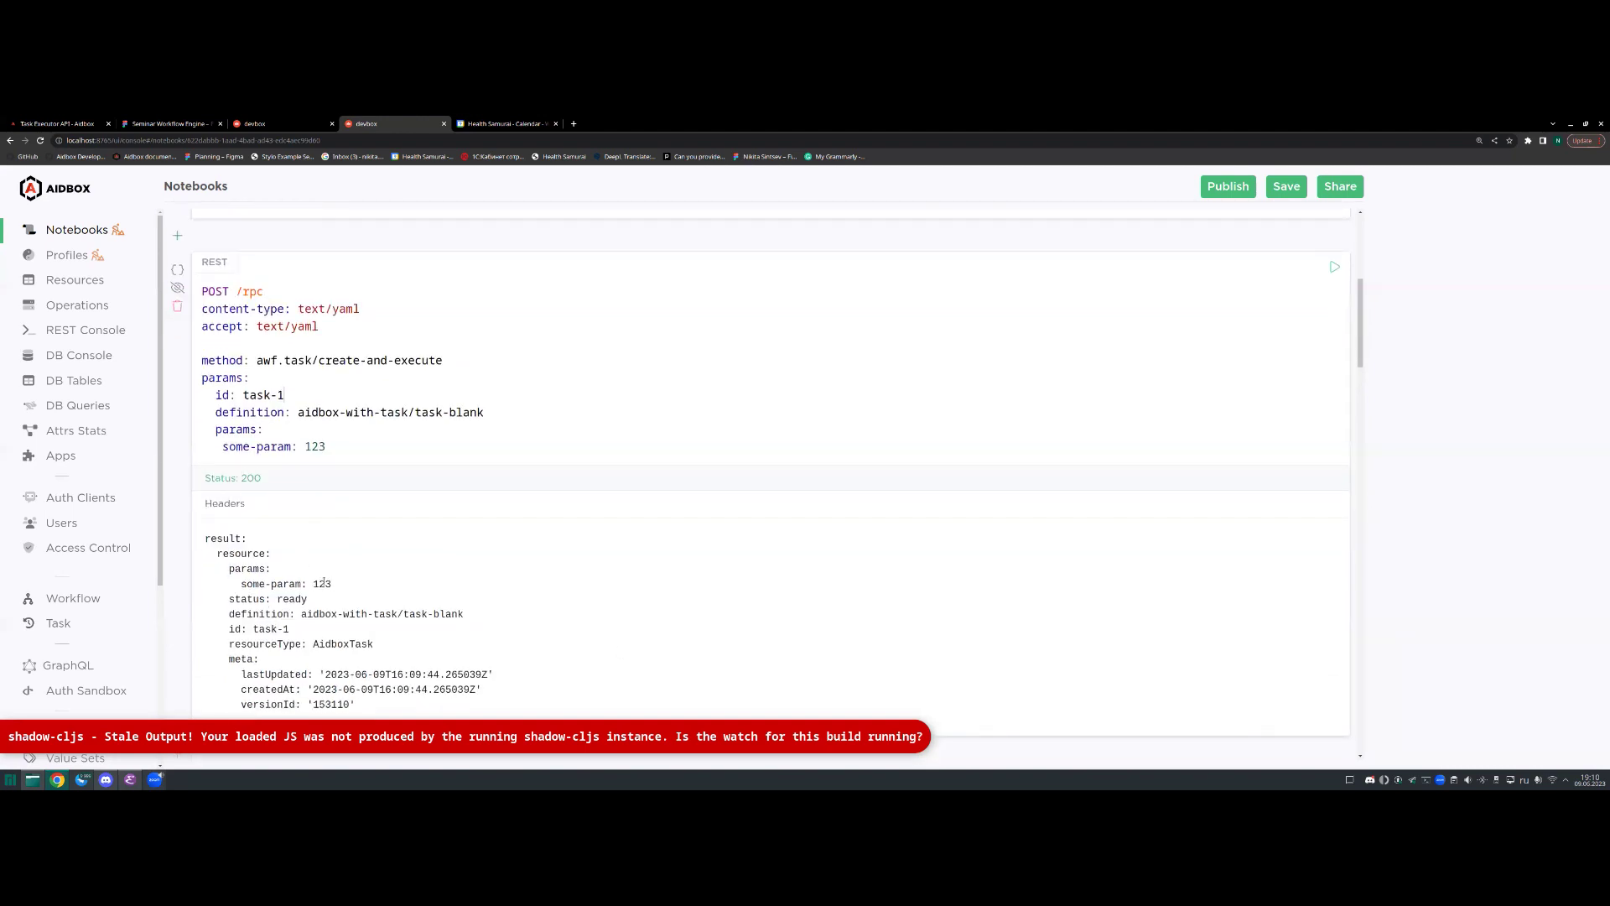
{"action": "scroll", "coordinate": [352, 554], "scroll_direction": "down", "scroll_amount": 1}
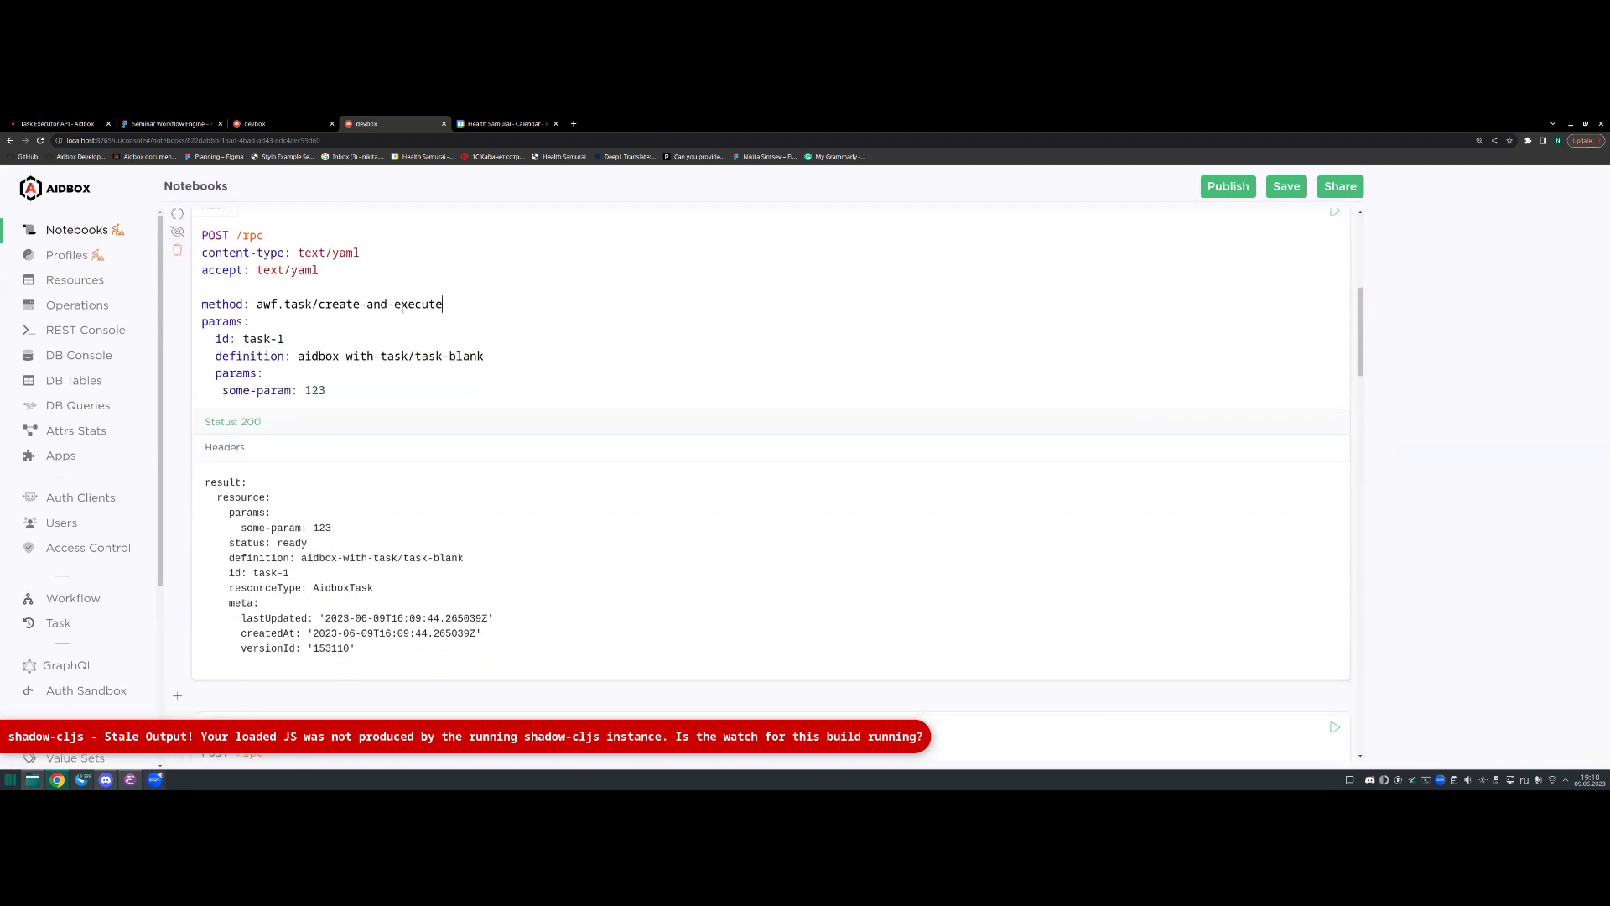
{"action": "left_click_drag", "start_coordinate": [263, 304], "coordinate": [443, 304]}
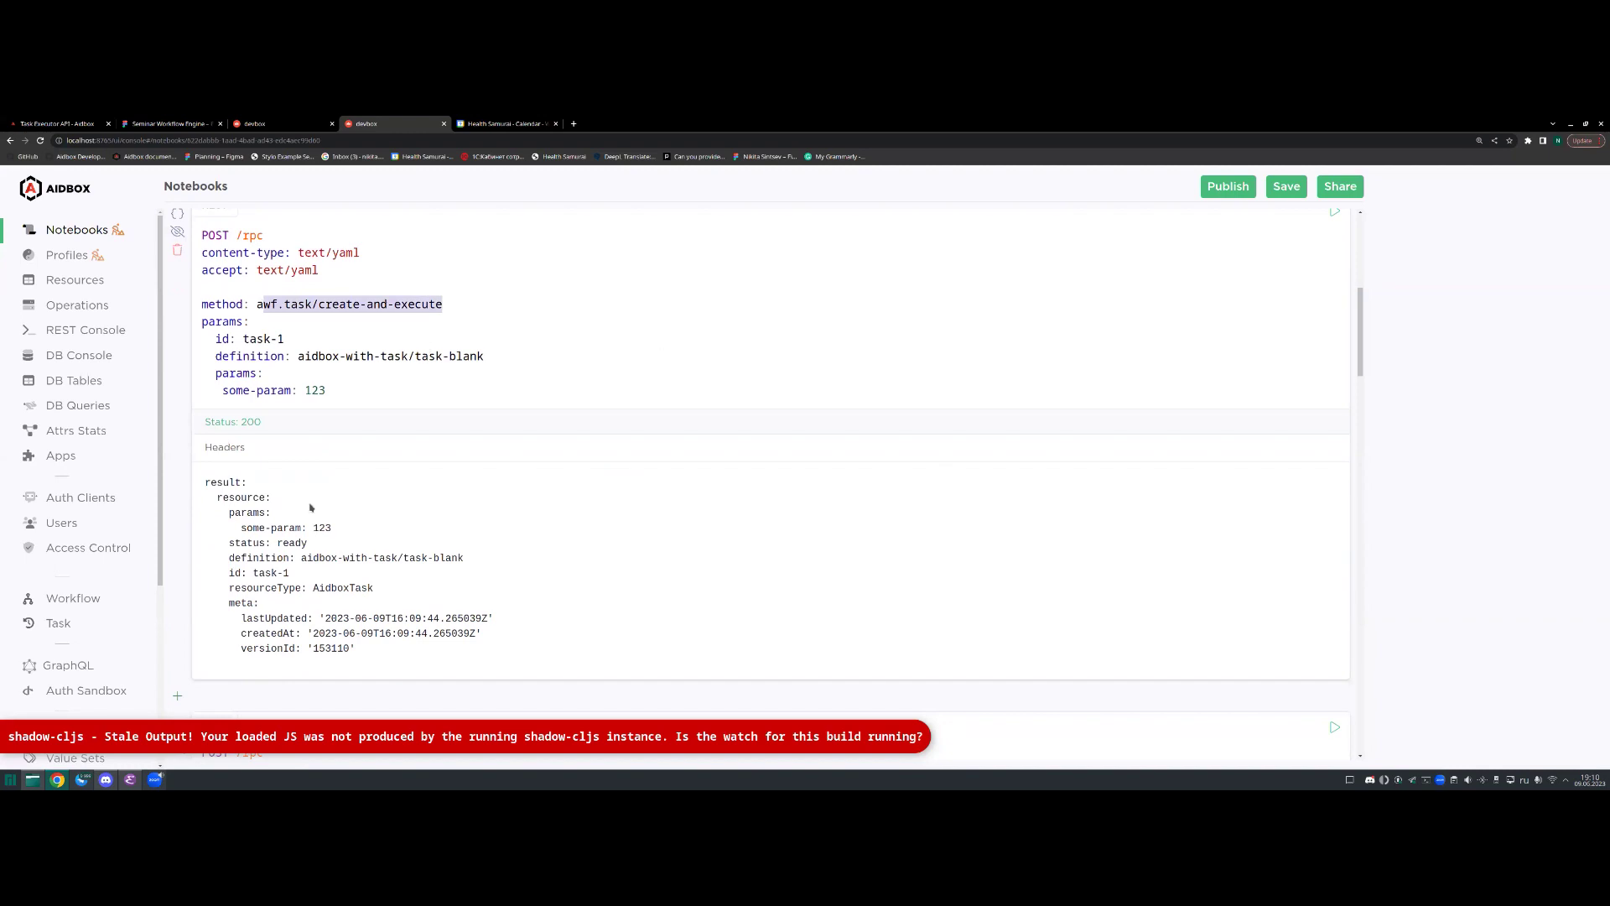
{"action": "double_click", "coordinate": [292, 543]}
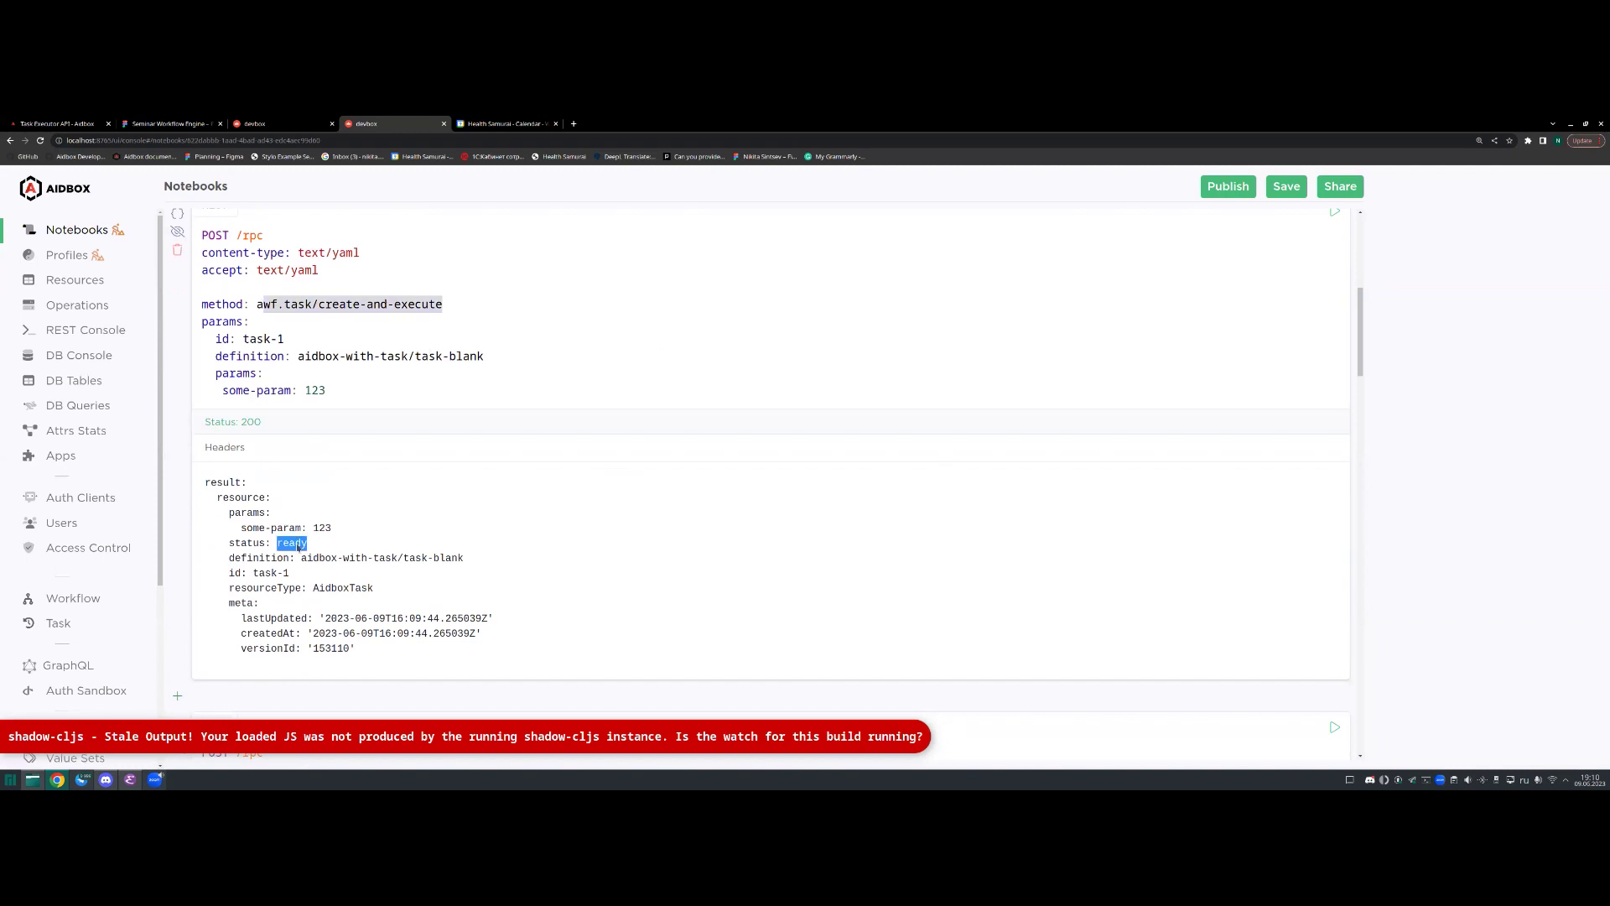
Step: Open the aidbox-with-task/task-blank task from the task list and examine the status transition in its log
{"action": "left_click", "coordinate": [336, 123]}
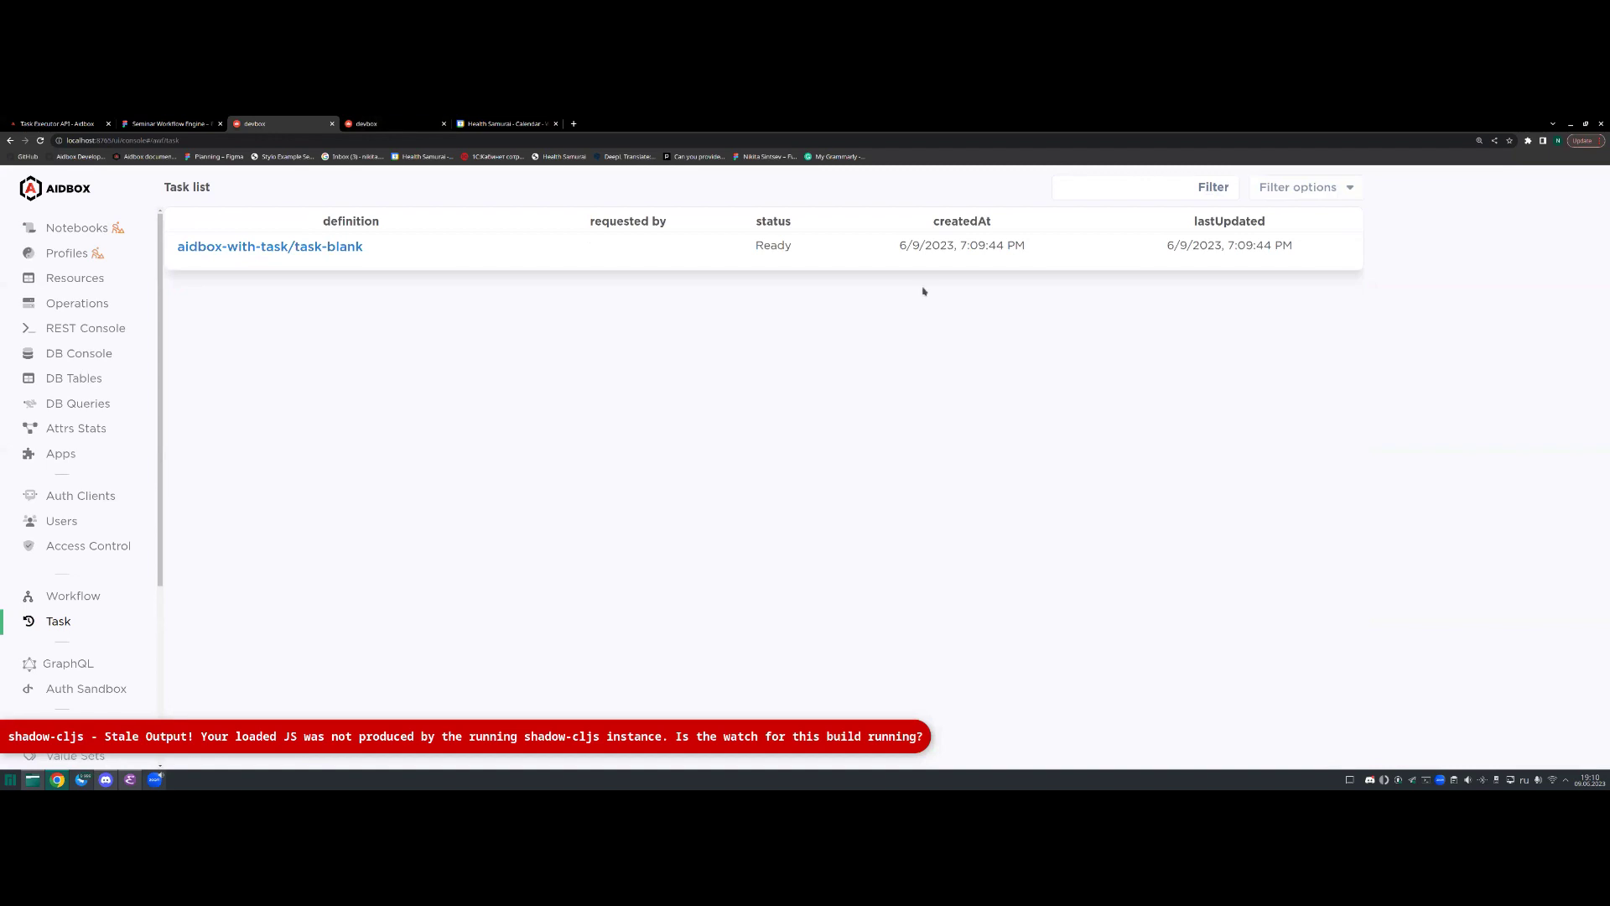
{"action": "left_click", "coordinate": [359, 247]}
{"action": "left_click", "coordinate": [308, 402]}
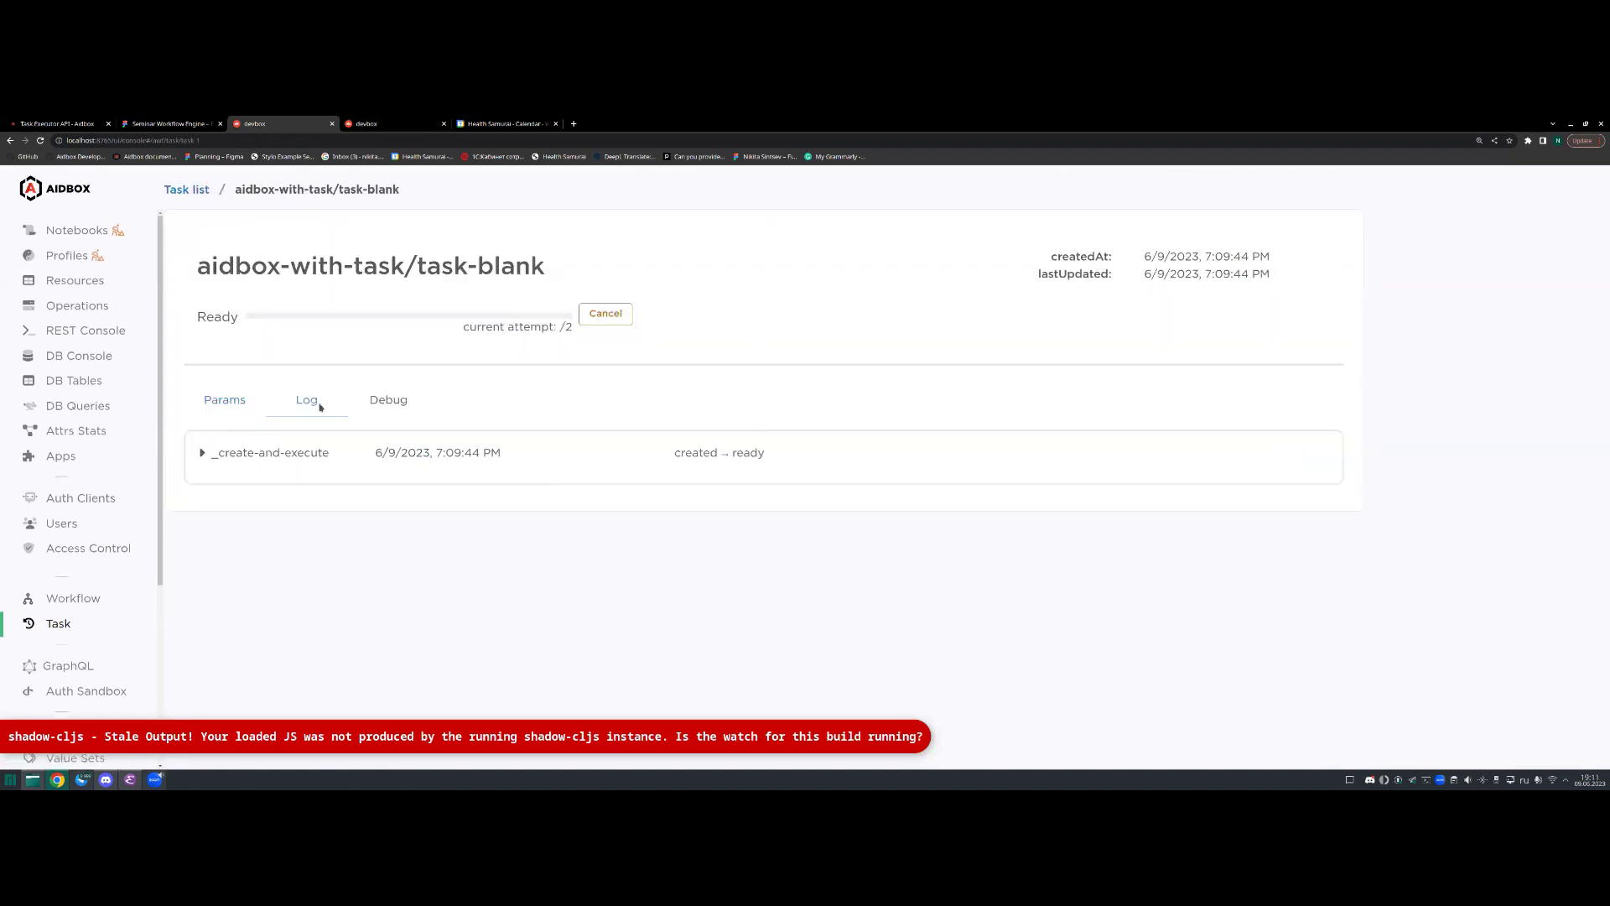
{"action": "left_click_drag", "start_coordinate": [770, 456], "coordinate": [211, 456]}
{"action": "left_click", "coordinate": [753, 452]}
{"action": "left_click_drag", "start_coordinate": [678, 455], "coordinate": [765, 454]}
{"action": "left_click", "coordinate": [758, 453]}
{"action": "double_click", "coordinate": [757, 452]}
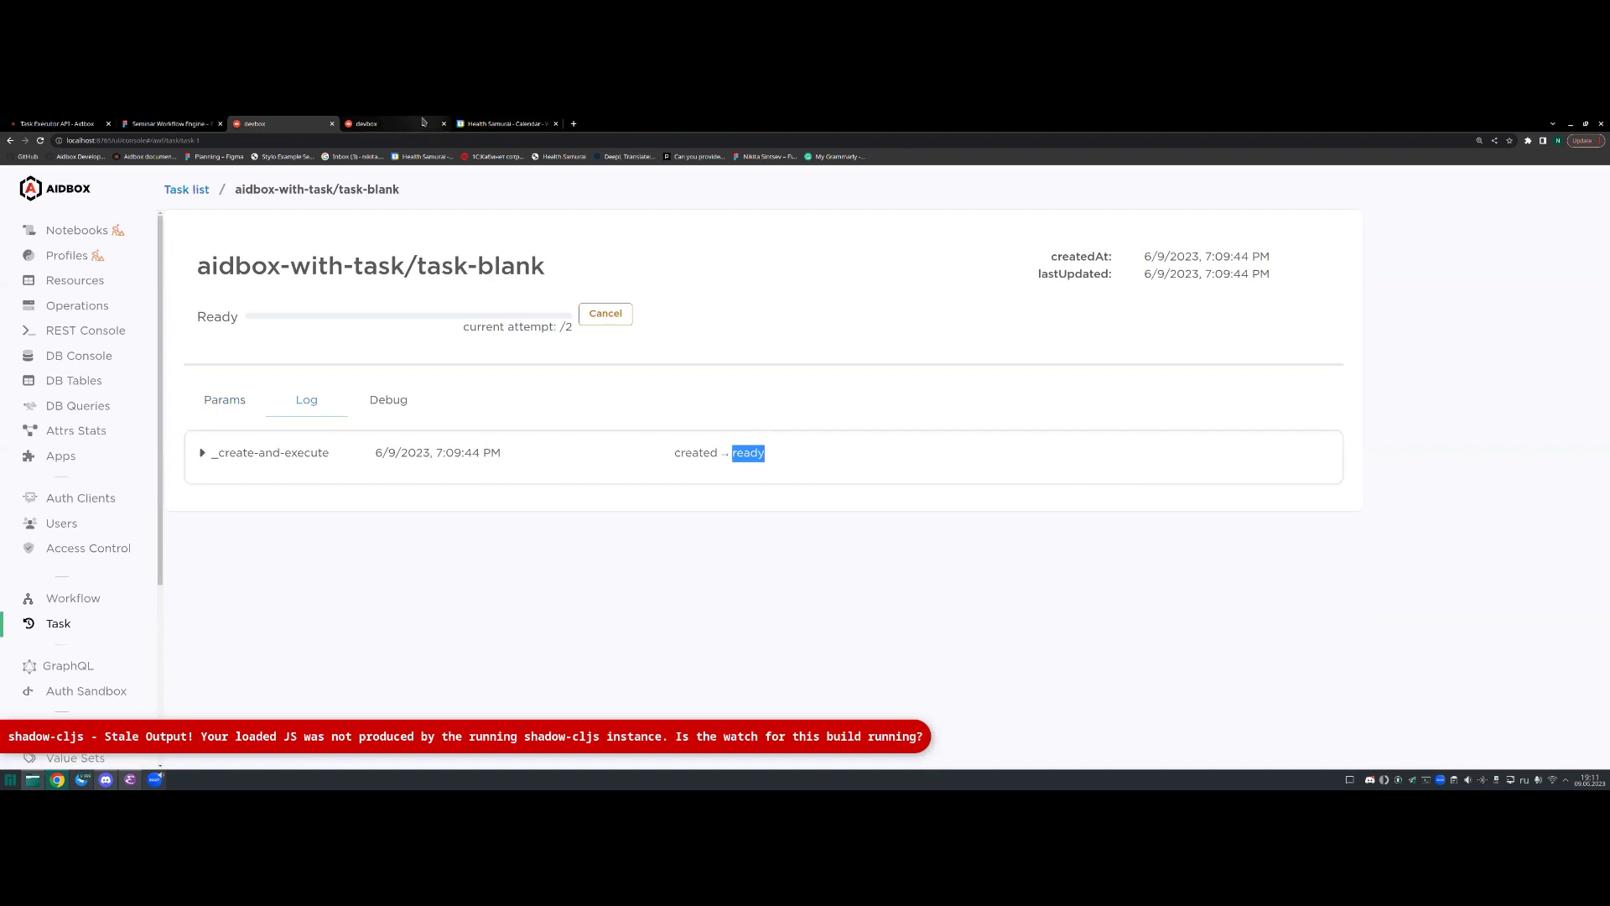
Step: Return to the notebook and review the create-and-execute request for task-1 and its response
{"action": "mouse_move", "coordinate": [423, 122]}
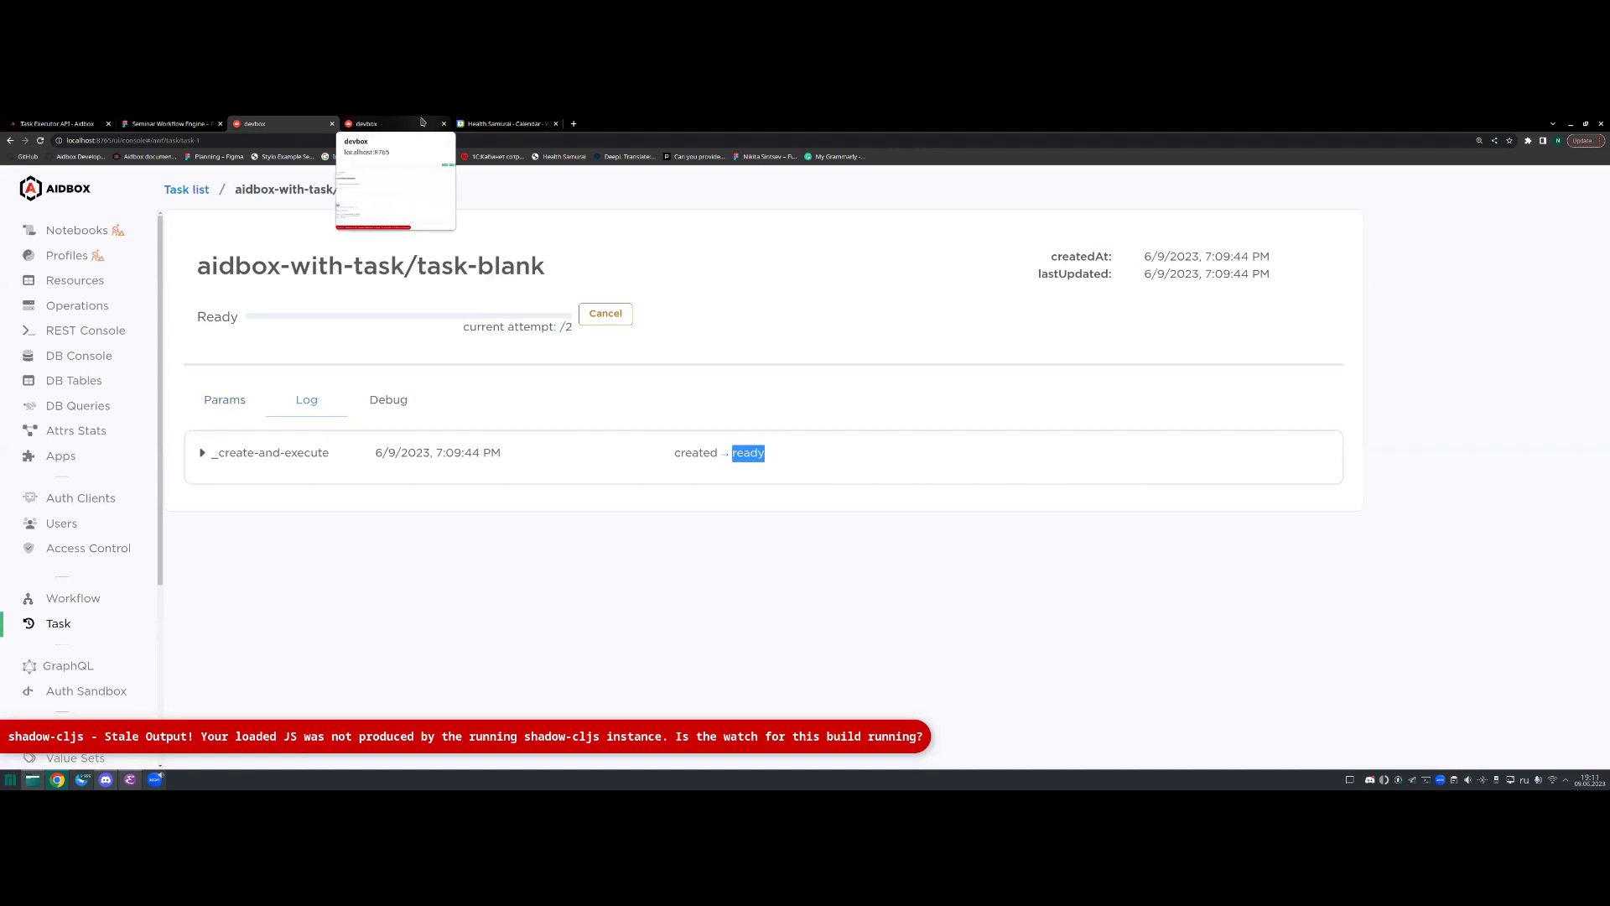
{"action": "left_click", "coordinate": [423, 121]}
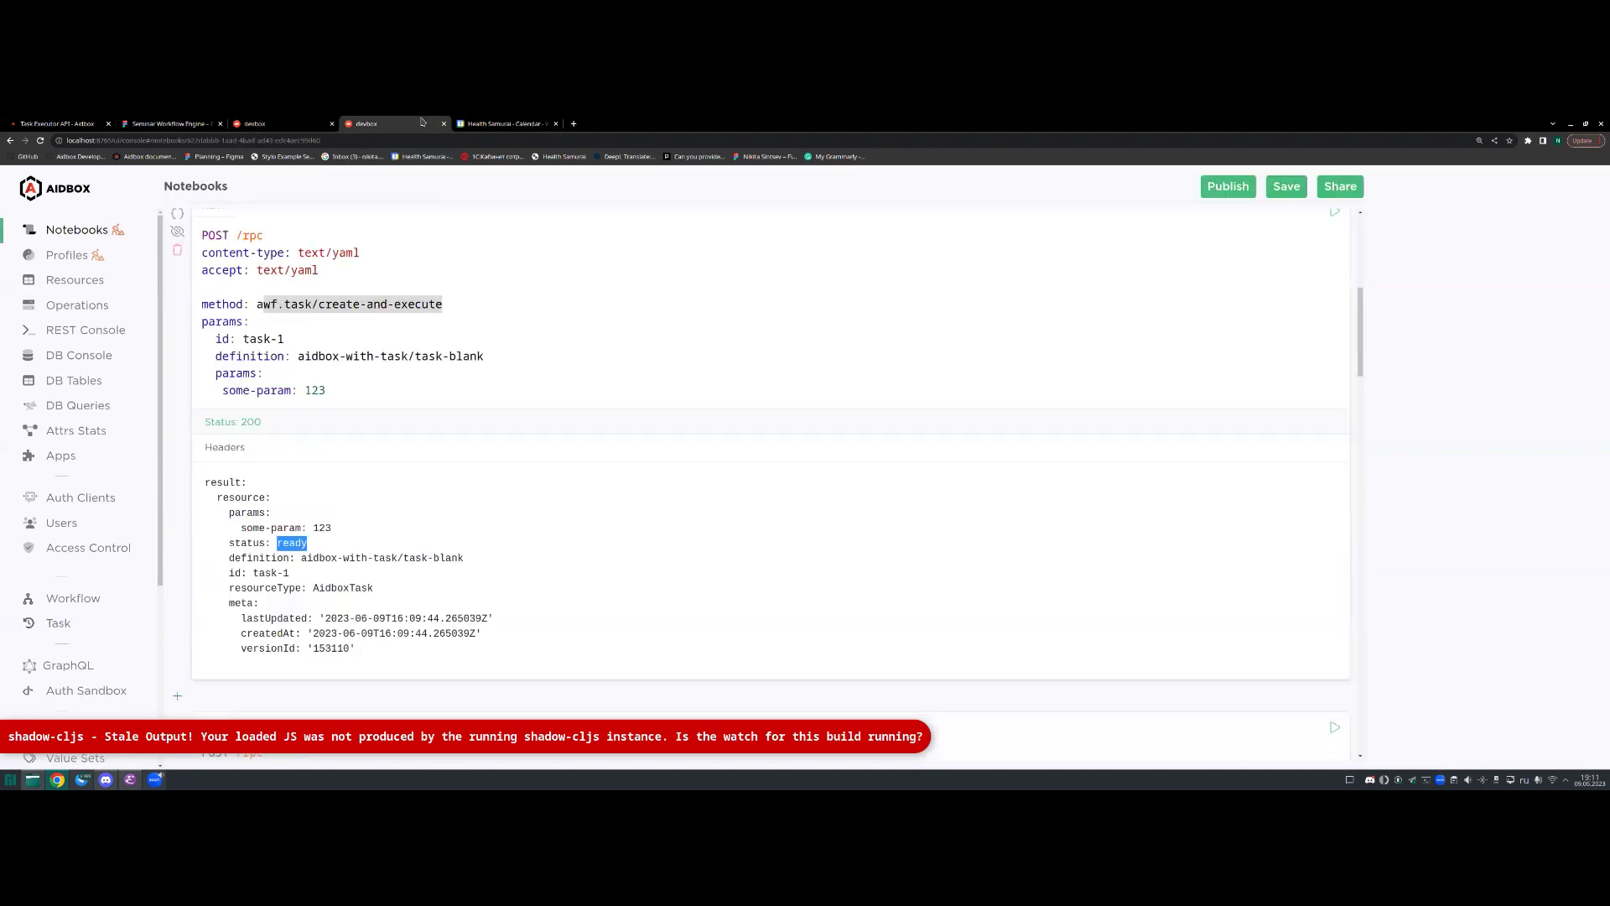
{"action": "scroll", "coordinate": [832, 394], "scroll_direction": "down", "scroll_amount": 1}
{"action": "scroll", "coordinate": [839, 392], "scroll_direction": "up", "scroll_amount": 2}
{"action": "left_click", "coordinate": [856, 388]}
{"action": "scroll", "coordinate": [889, 373], "scroll_direction": "up", "scroll_amount": 1}
{"action": "scroll", "coordinate": [889, 406], "scroll_direction": "down", "scroll_amount": 2}
{"action": "scroll", "coordinate": [1044, 419], "scroll_direction": "up", "scroll_amount": 1}
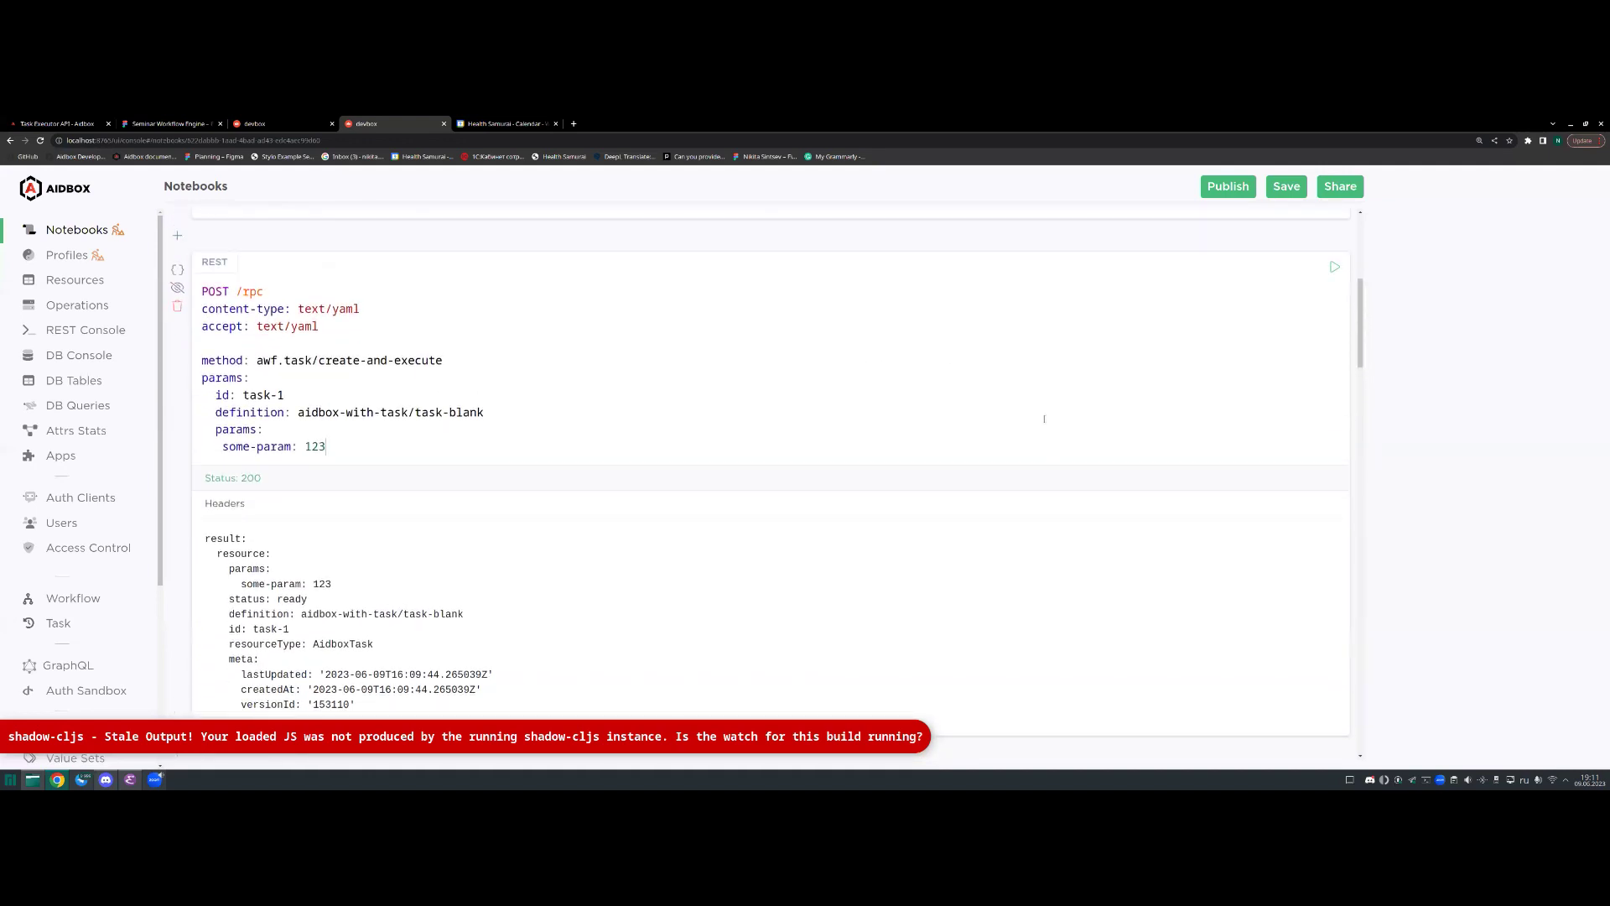
Step: Run the notebook's awf.task/status request for task-1
{"action": "scroll", "coordinate": [755, 394], "scroll_direction": "down", "scroll_amount": 4}
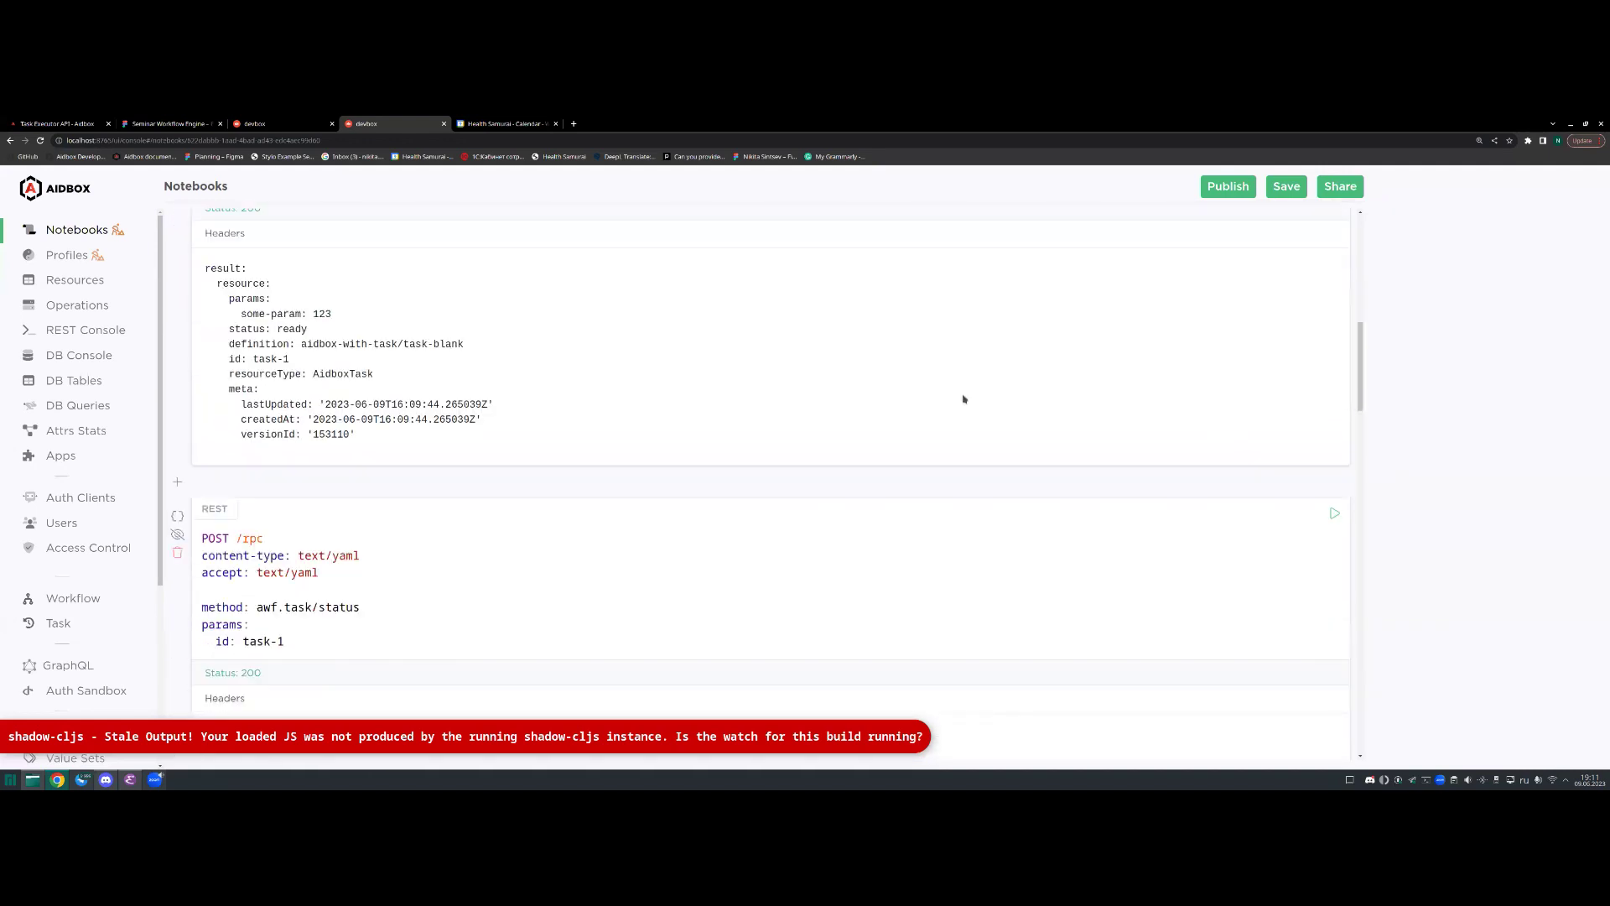
{"action": "scroll", "coordinate": [1057, 379], "scroll_direction": "down", "scroll_amount": 3}
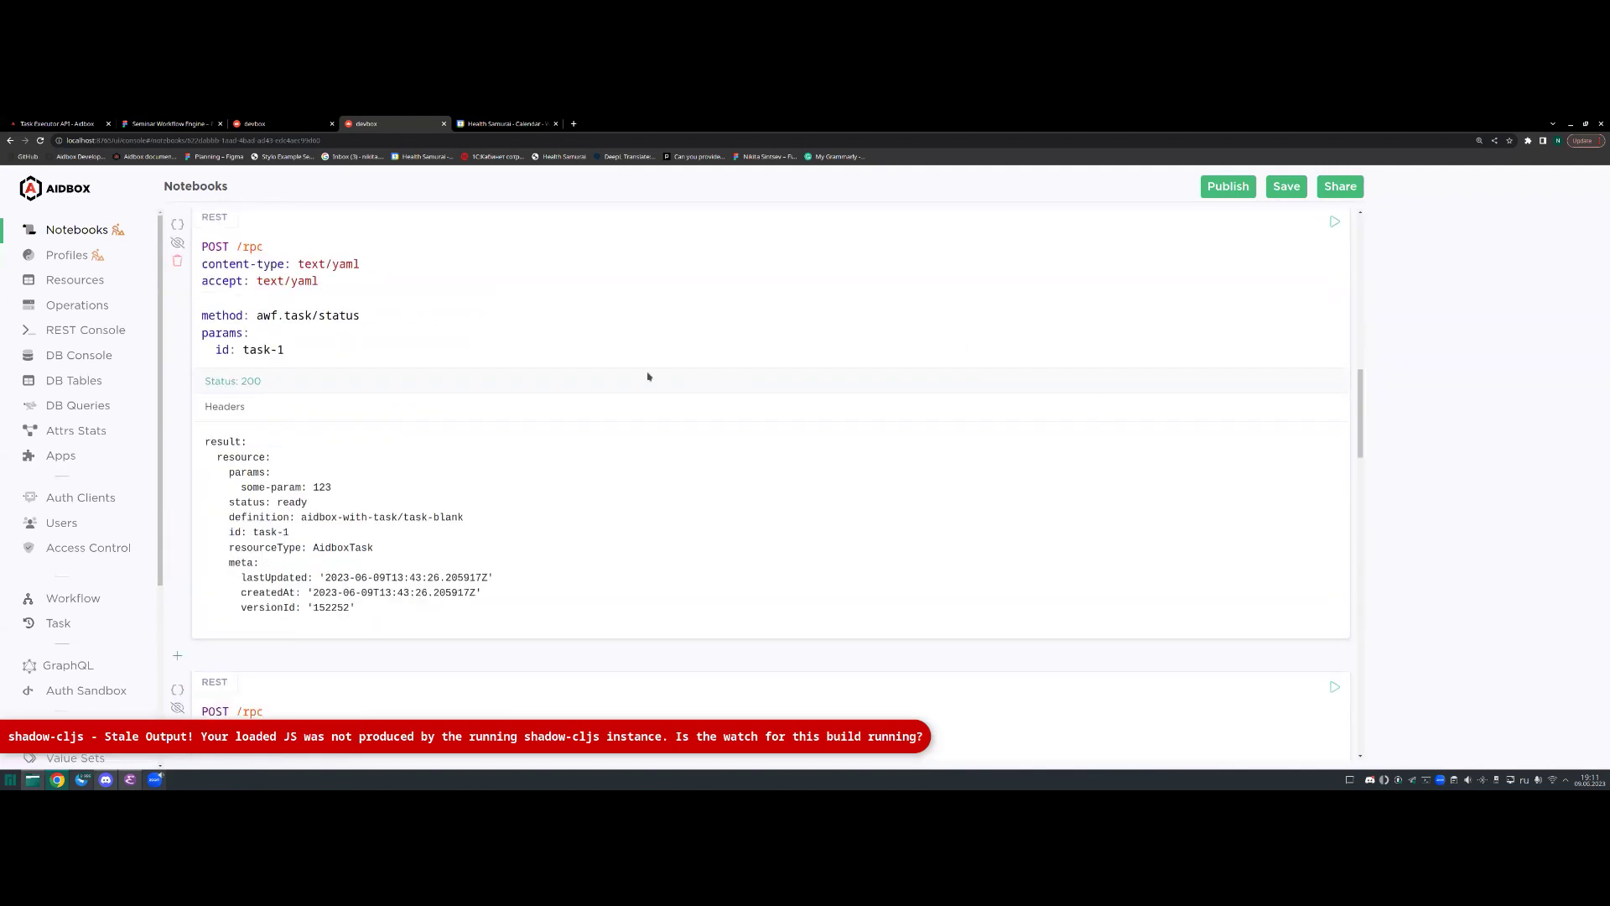
{"action": "scroll", "coordinate": [648, 377], "scroll_direction": "up", "scroll_amount": 1}
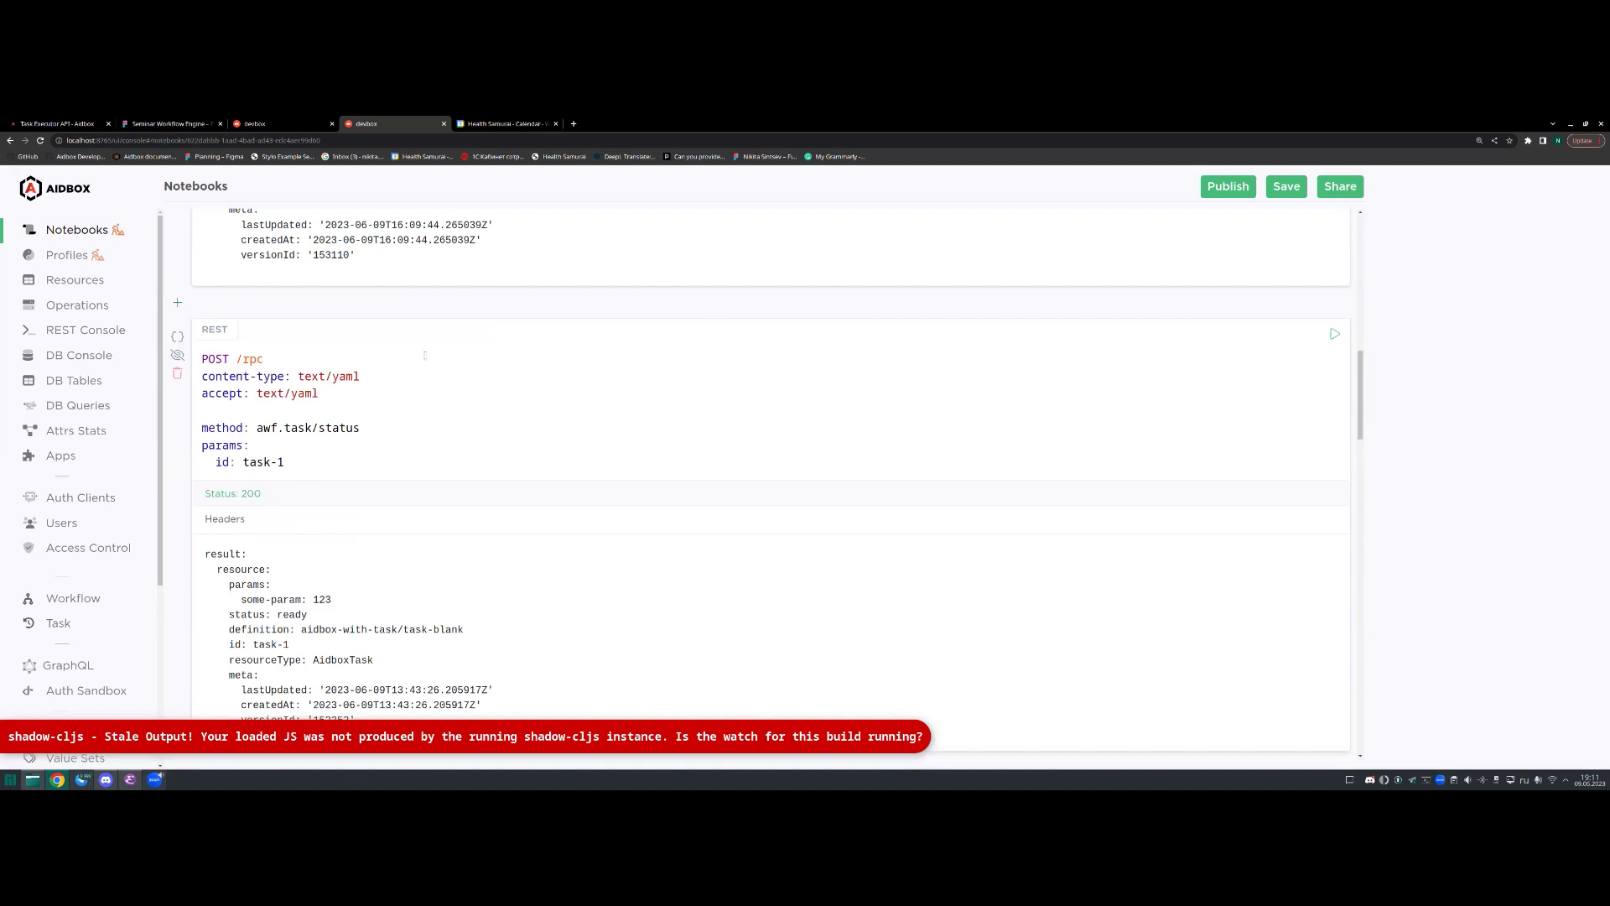
{"action": "scroll", "coordinate": [431, 355], "scroll_direction": "down", "scroll_amount": 1}
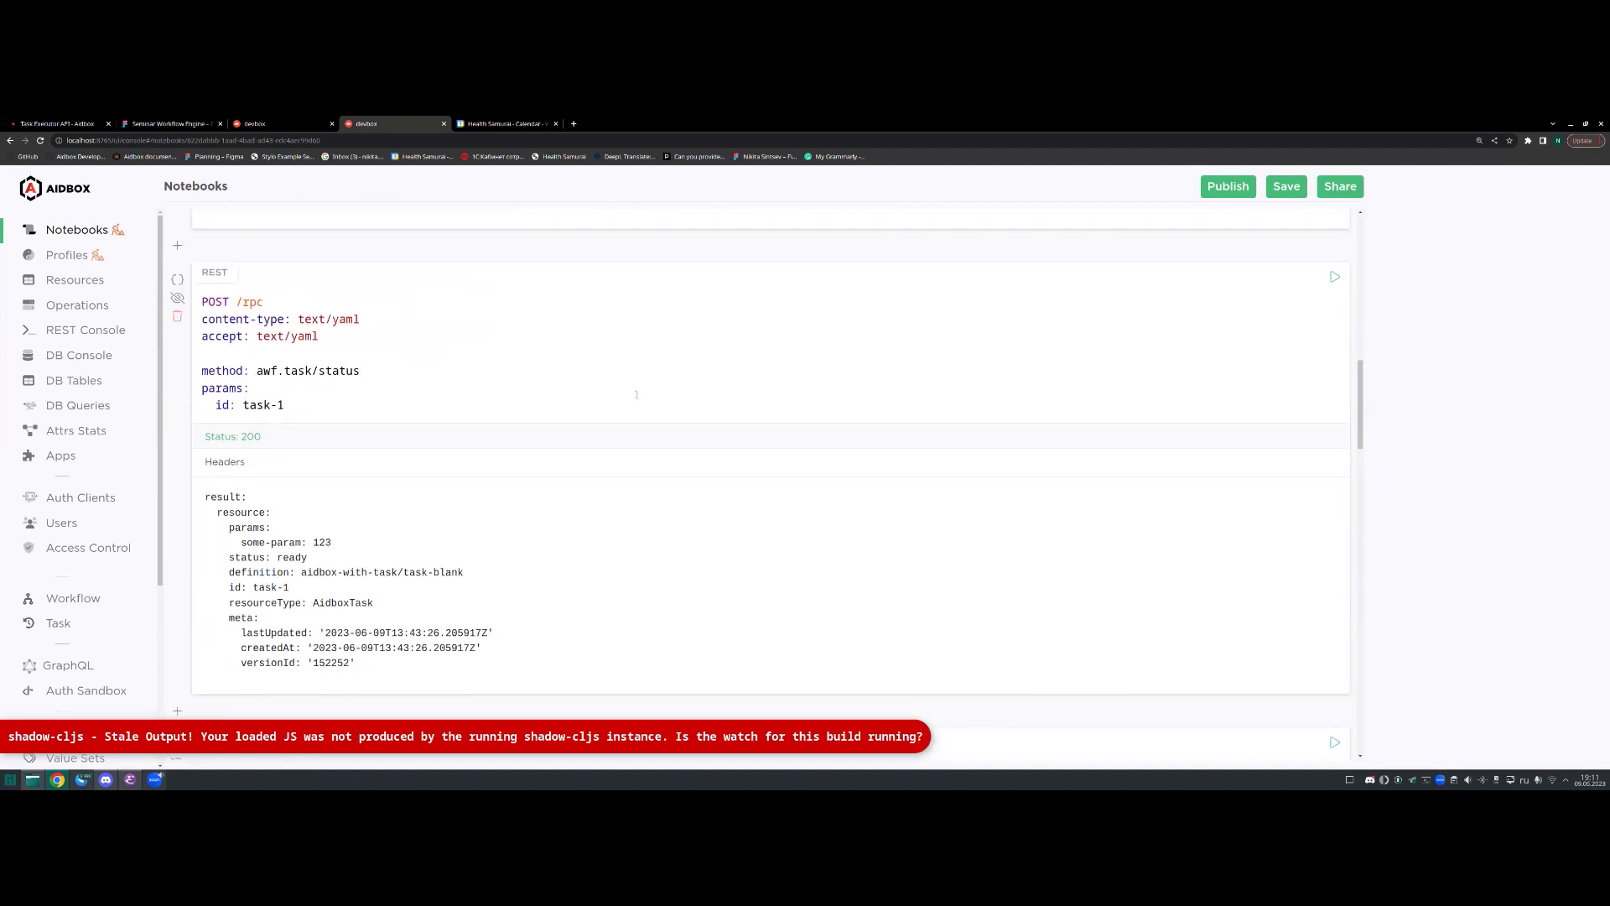
{"action": "scroll", "coordinate": [671, 411], "scroll_direction": "down", "scroll_amount": 1}
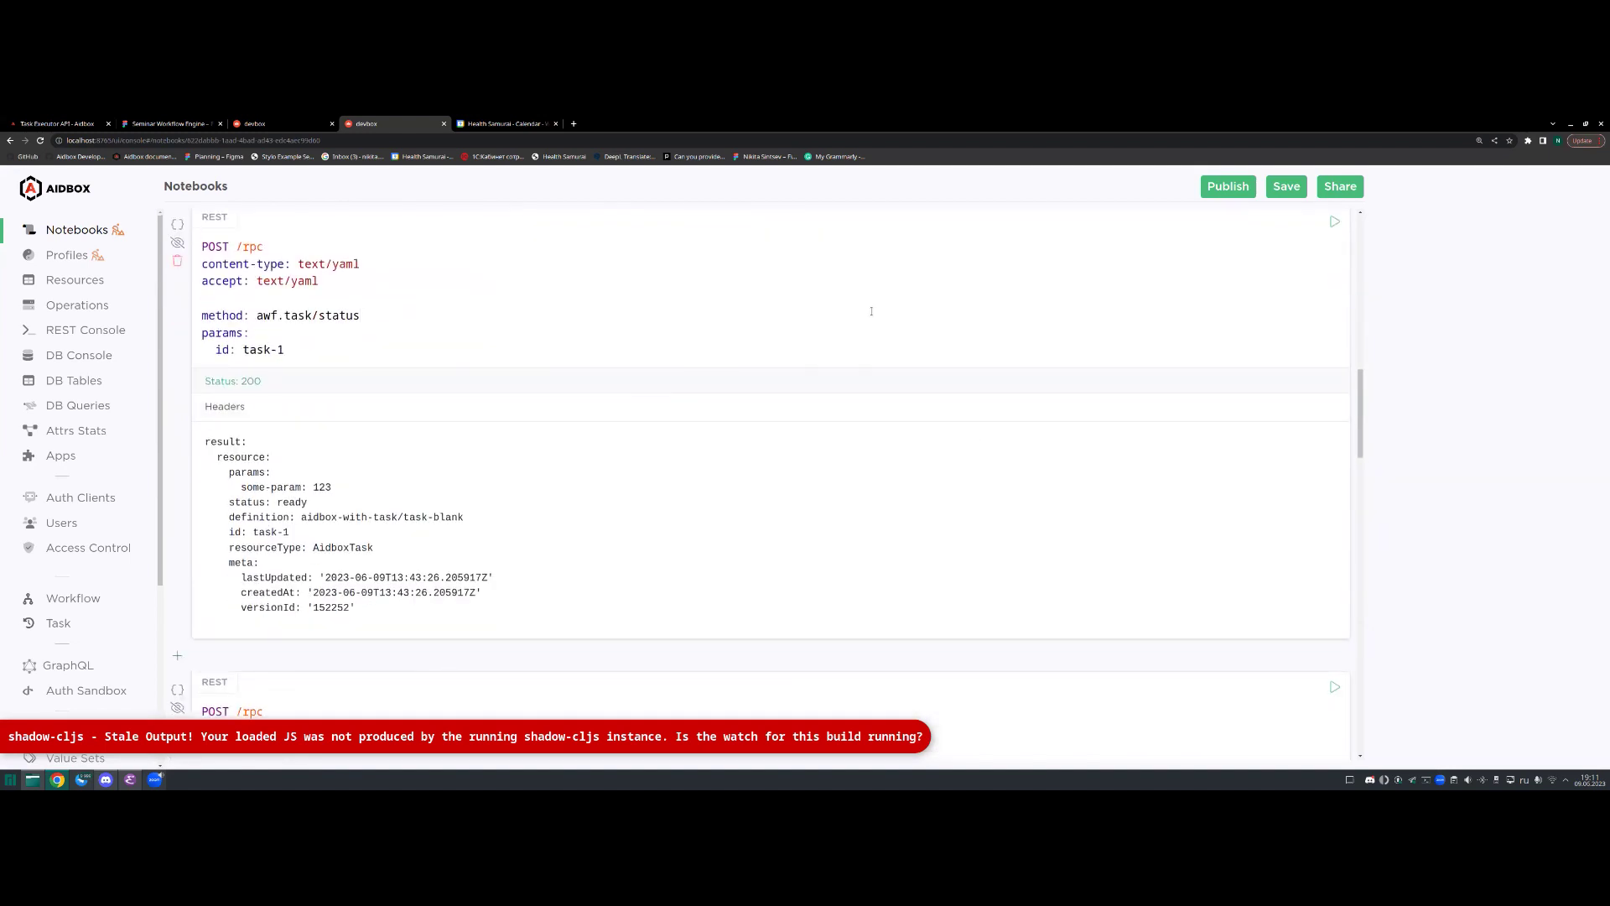
{"action": "scroll", "coordinate": [928, 336], "scroll_direction": "up", "scroll_amount": 2}
{"action": "triple_click", "coordinate": [401, 428]}
{"action": "left_click", "coordinate": [439, 413]}
{"action": "left_click", "coordinate": [1335, 335]}
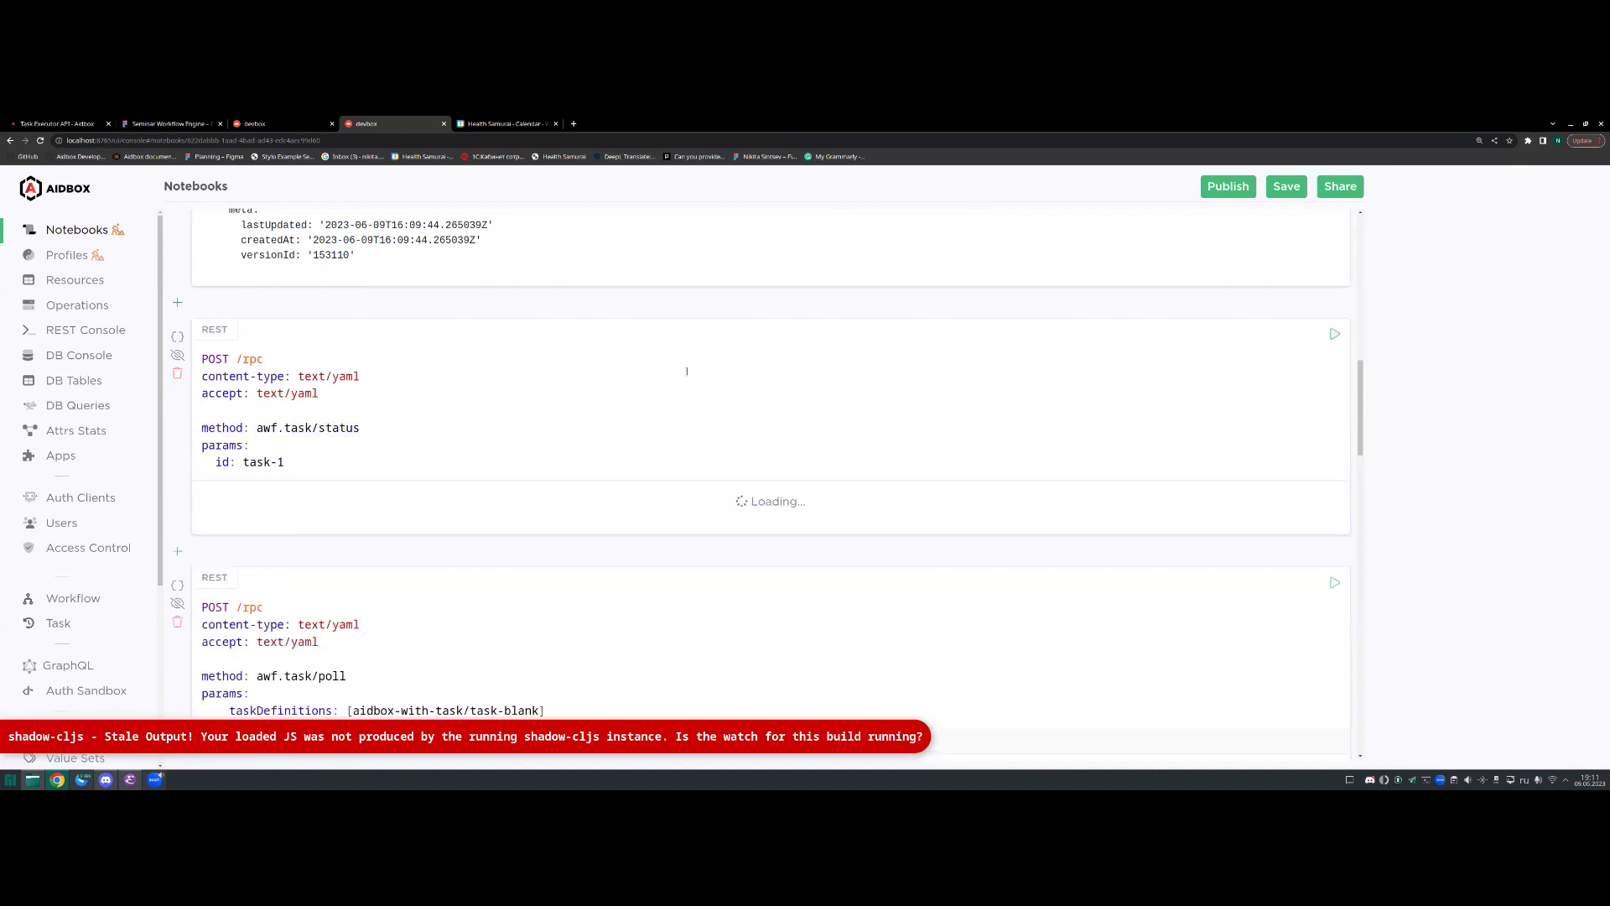
{"action": "scroll", "coordinate": [559, 365], "scroll_direction": "down", "scroll_amount": 2}
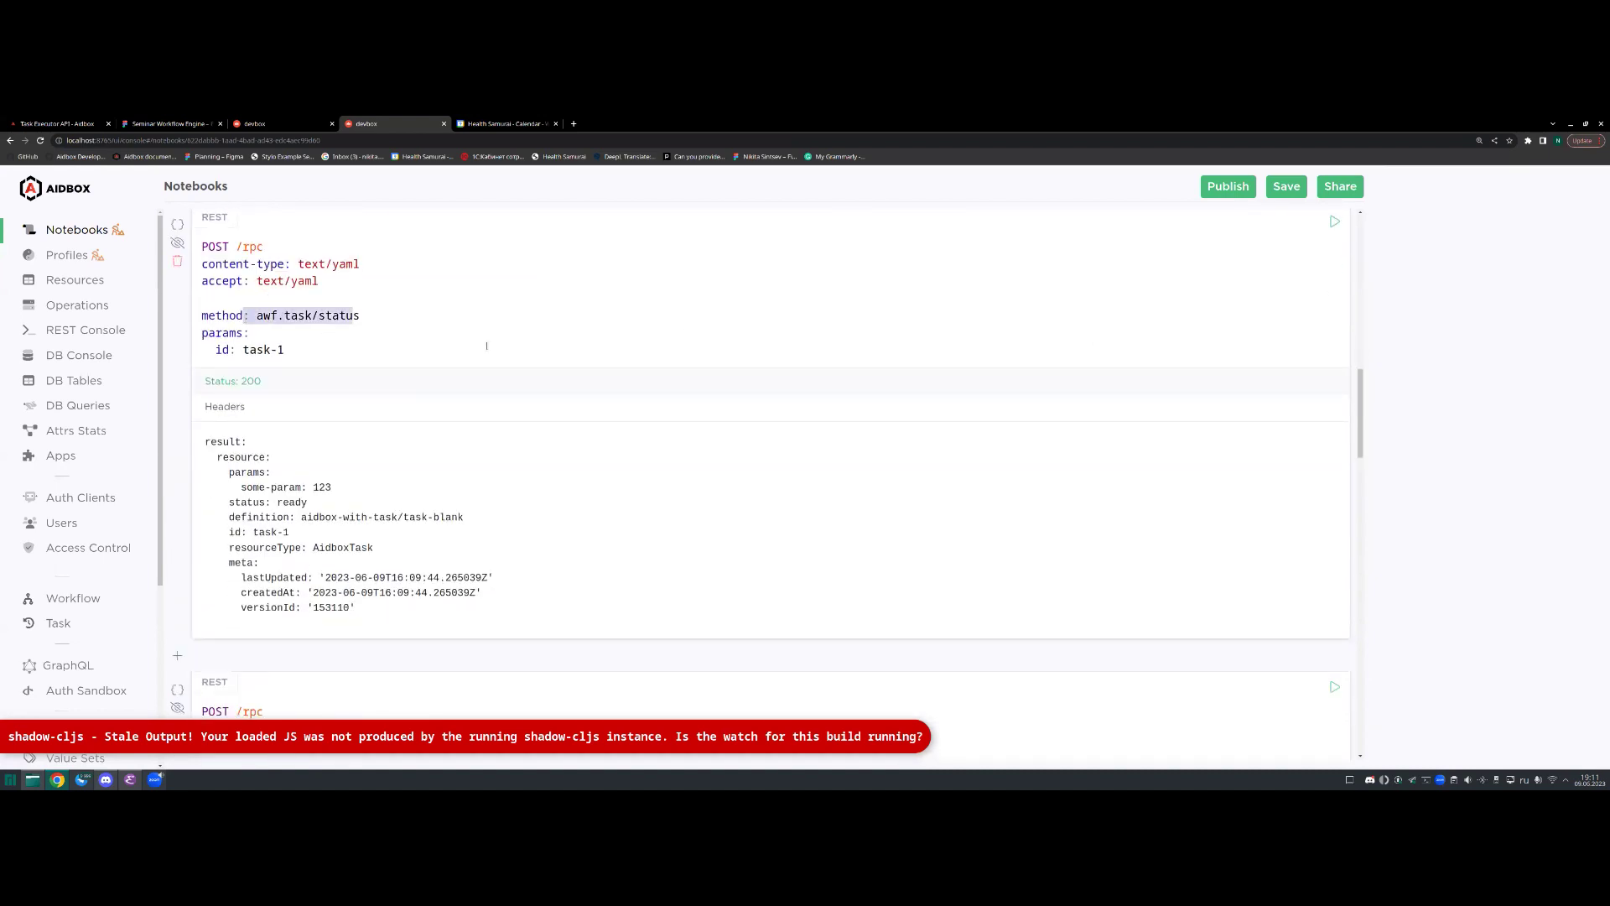
Step: Examine the awf.task/poll request in the notebook, including its taskDefinitions parameter for aidbox-with-task/task-blank
{"action": "scroll", "coordinate": [486, 348], "scroll_direction": "down", "scroll_amount": 6}
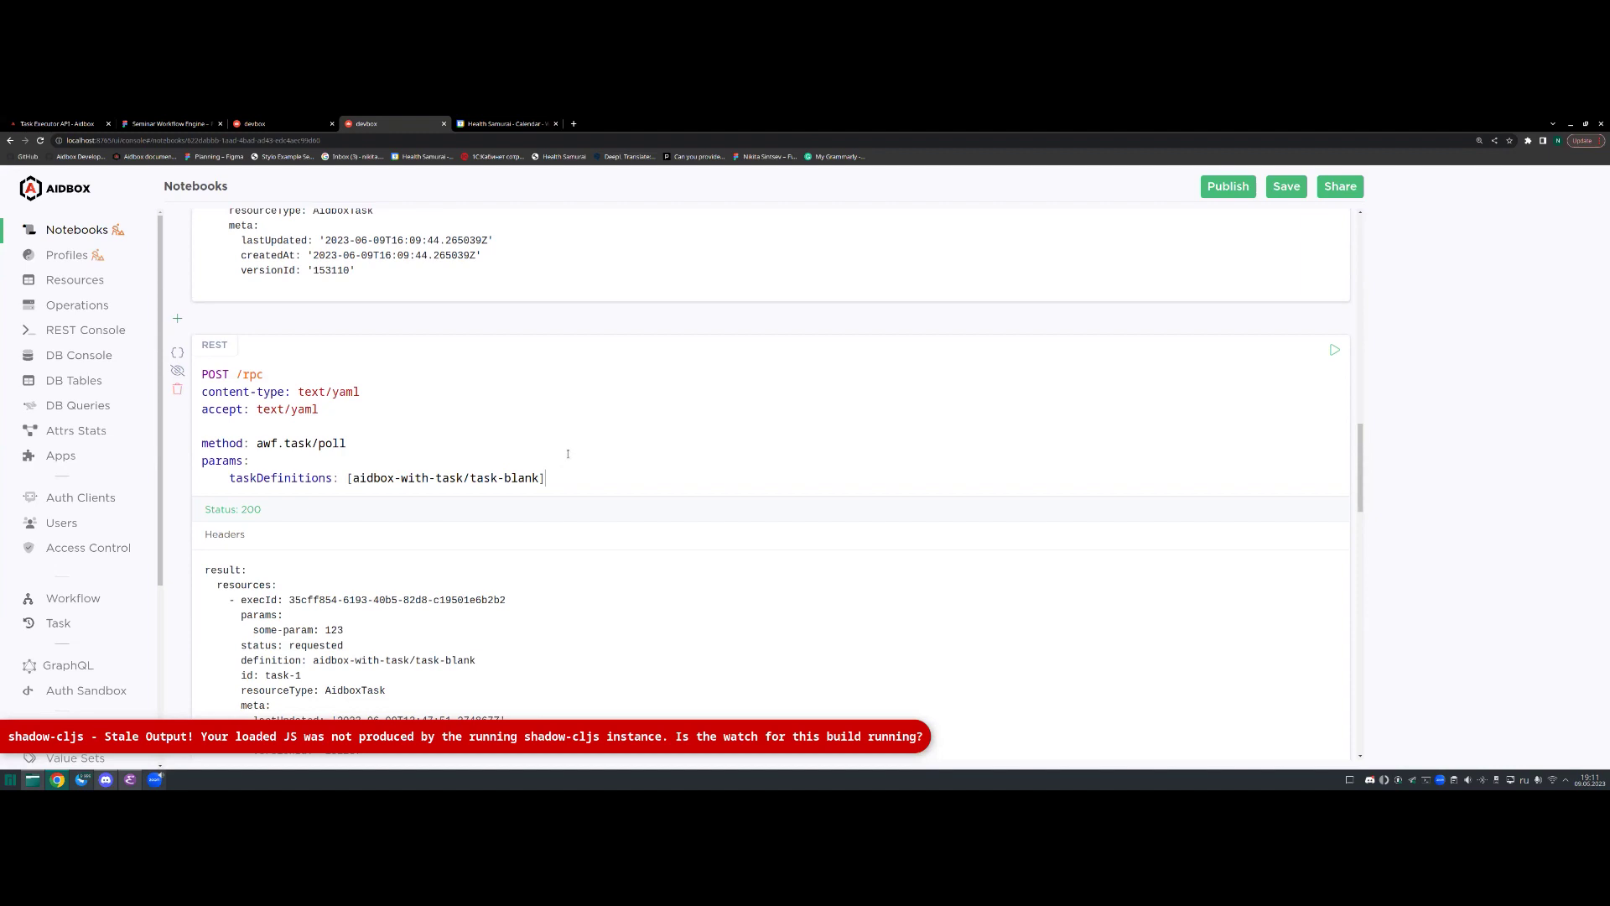
{"action": "left_click_drag", "start_coordinate": [552, 441], "coordinate": [257, 443]}
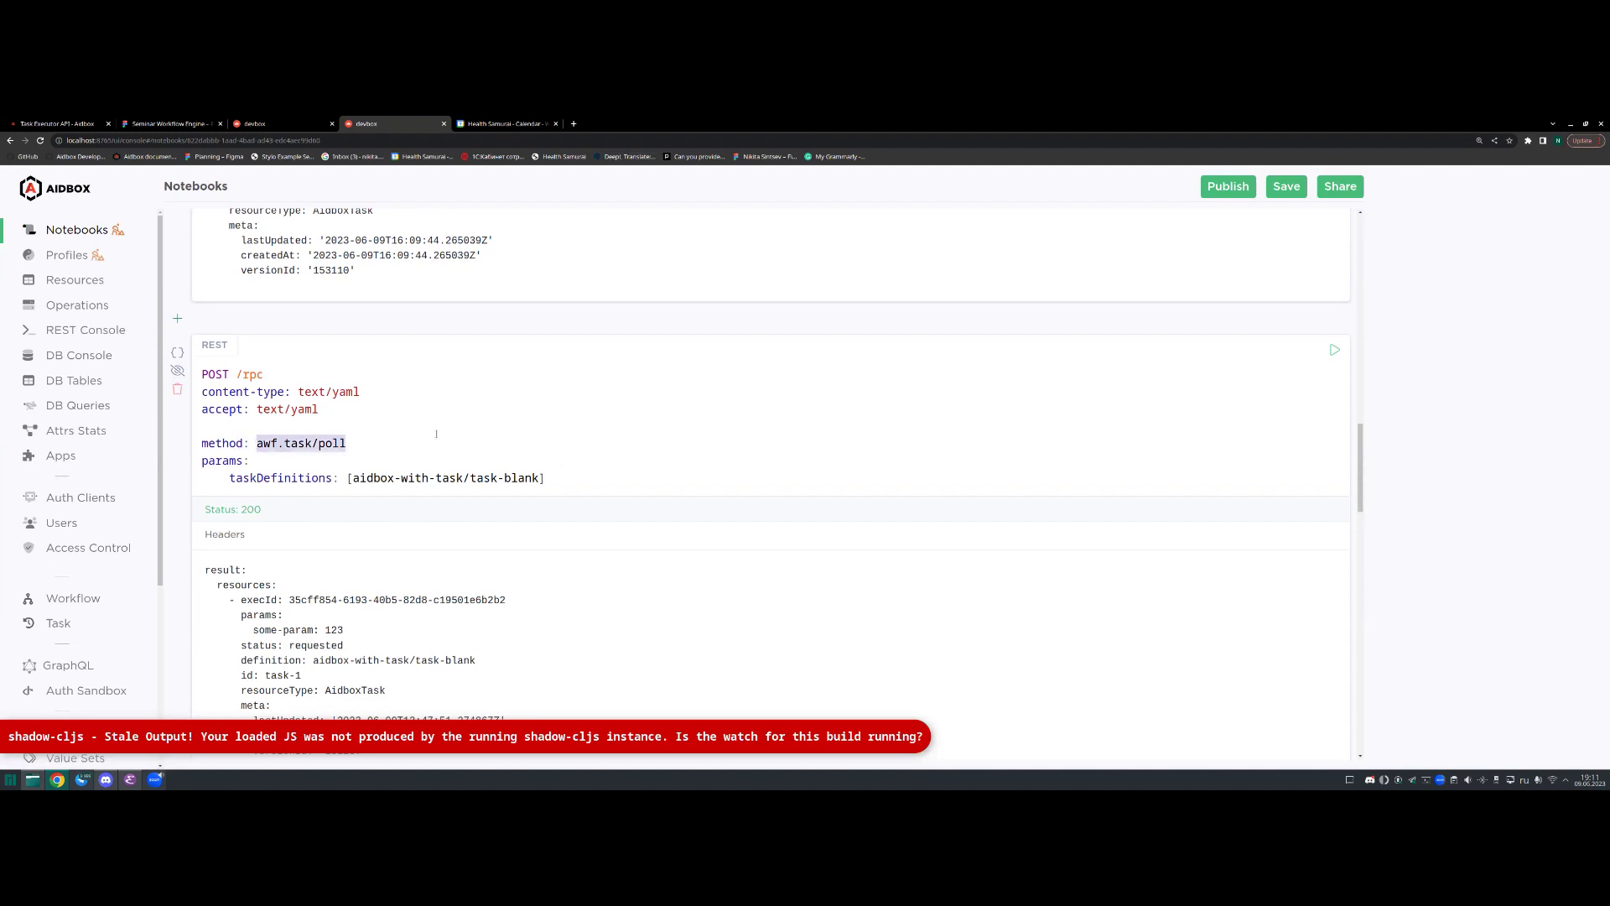
{"action": "left_click", "coordinate": [435, 438]}
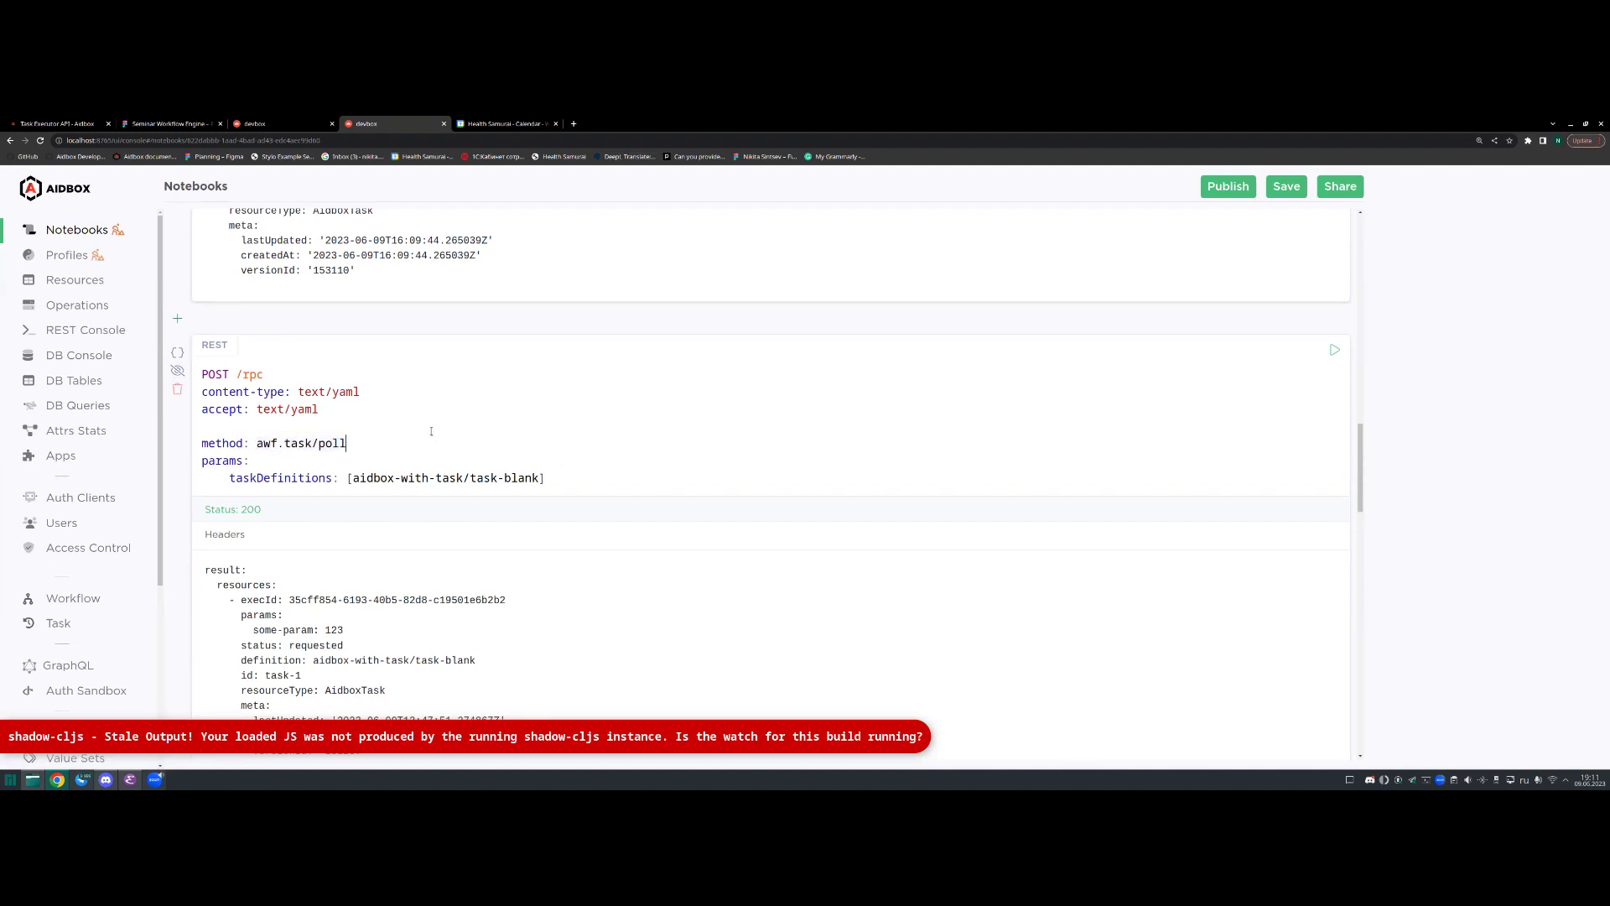
{"action": "mouse_move", "coordinate": [349, 443]}
{"action": "left_mouse_down"}
{"action": "mouse_move", "coordinate": [257, 443]}
{"action": "mouse_move", "coordinate": [319, 443]}
{"action": "left_mouse_up"}
{"action": "left_click", "coordinate": [350, 444]}
{"action": "left_click_drag", "start_coordinate": [339, 478], "coordinate": [547, 478]}
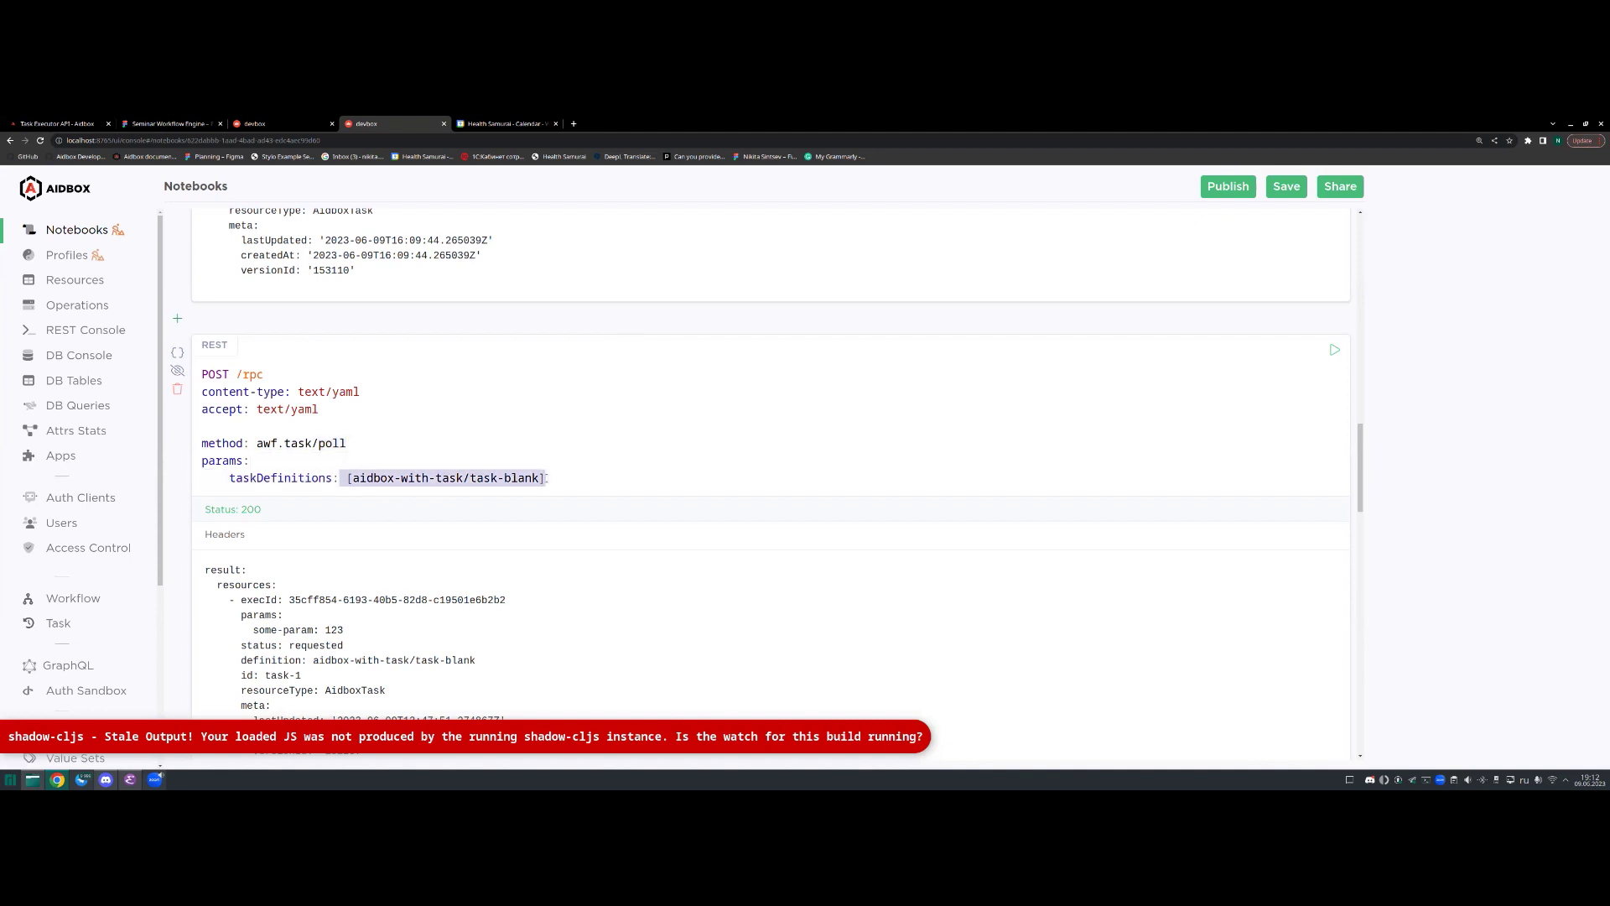
{"action": "left_click", "coordinate": [566, 470]}
{"action": "left_click", "coordinate": [538, 478]}
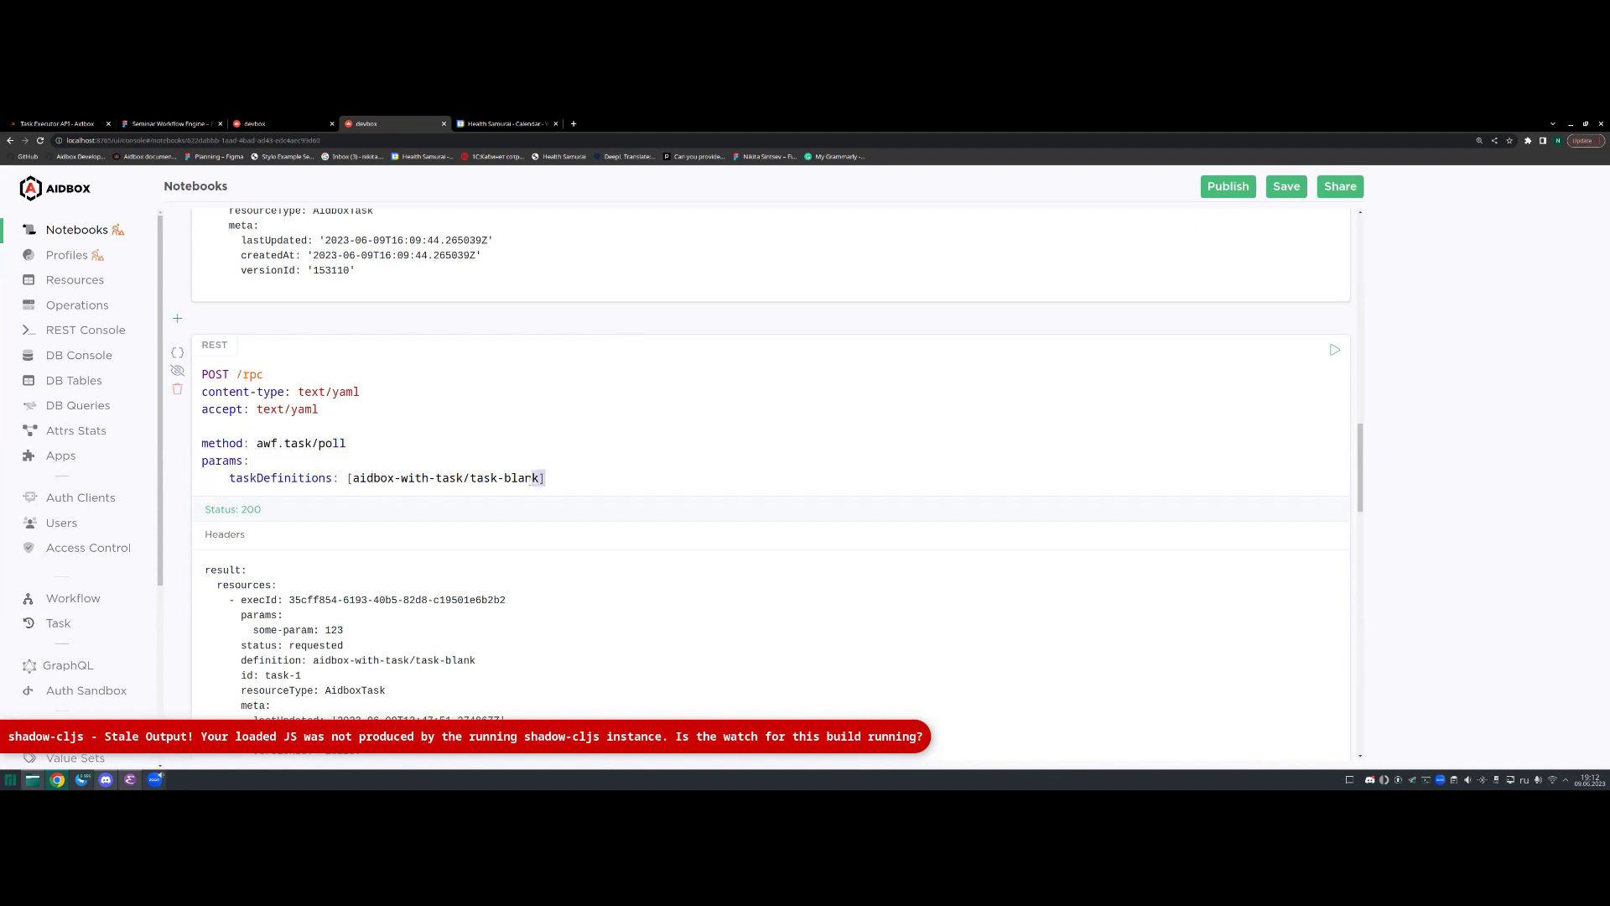
Step: Run the awf.task/poll request for aidbox-with-task/task-blank and check the task status in its response
{"action": "left_click_drag", "start_coordinate": [347, 444], "coordinate": [254, 443]}
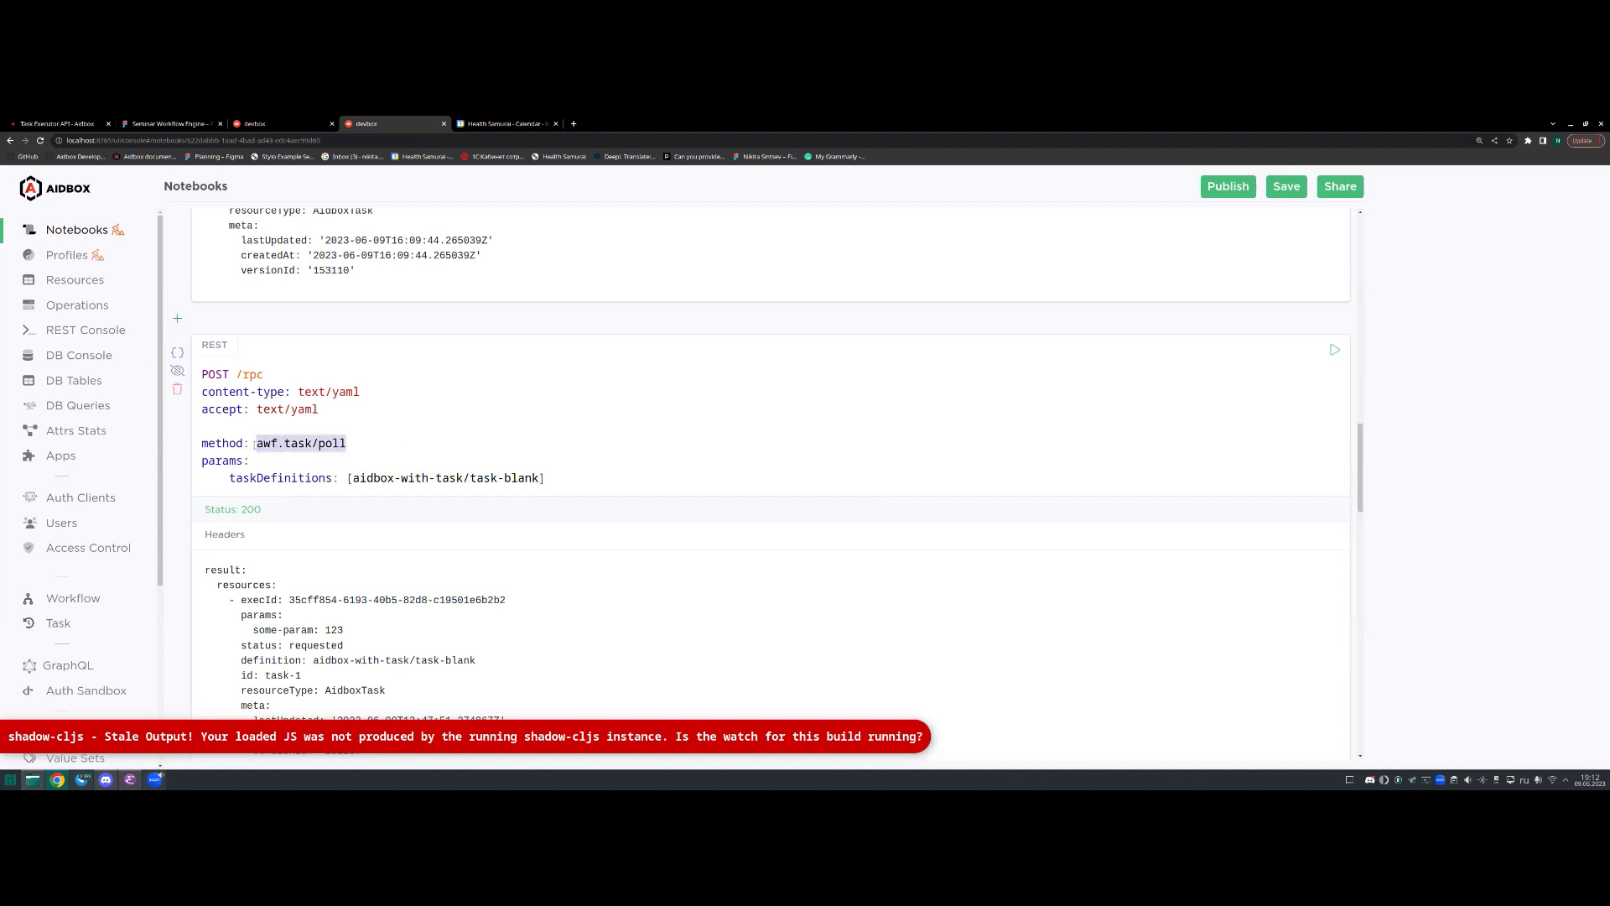
{"action": "left_click", "coordinate": [407, 456]}
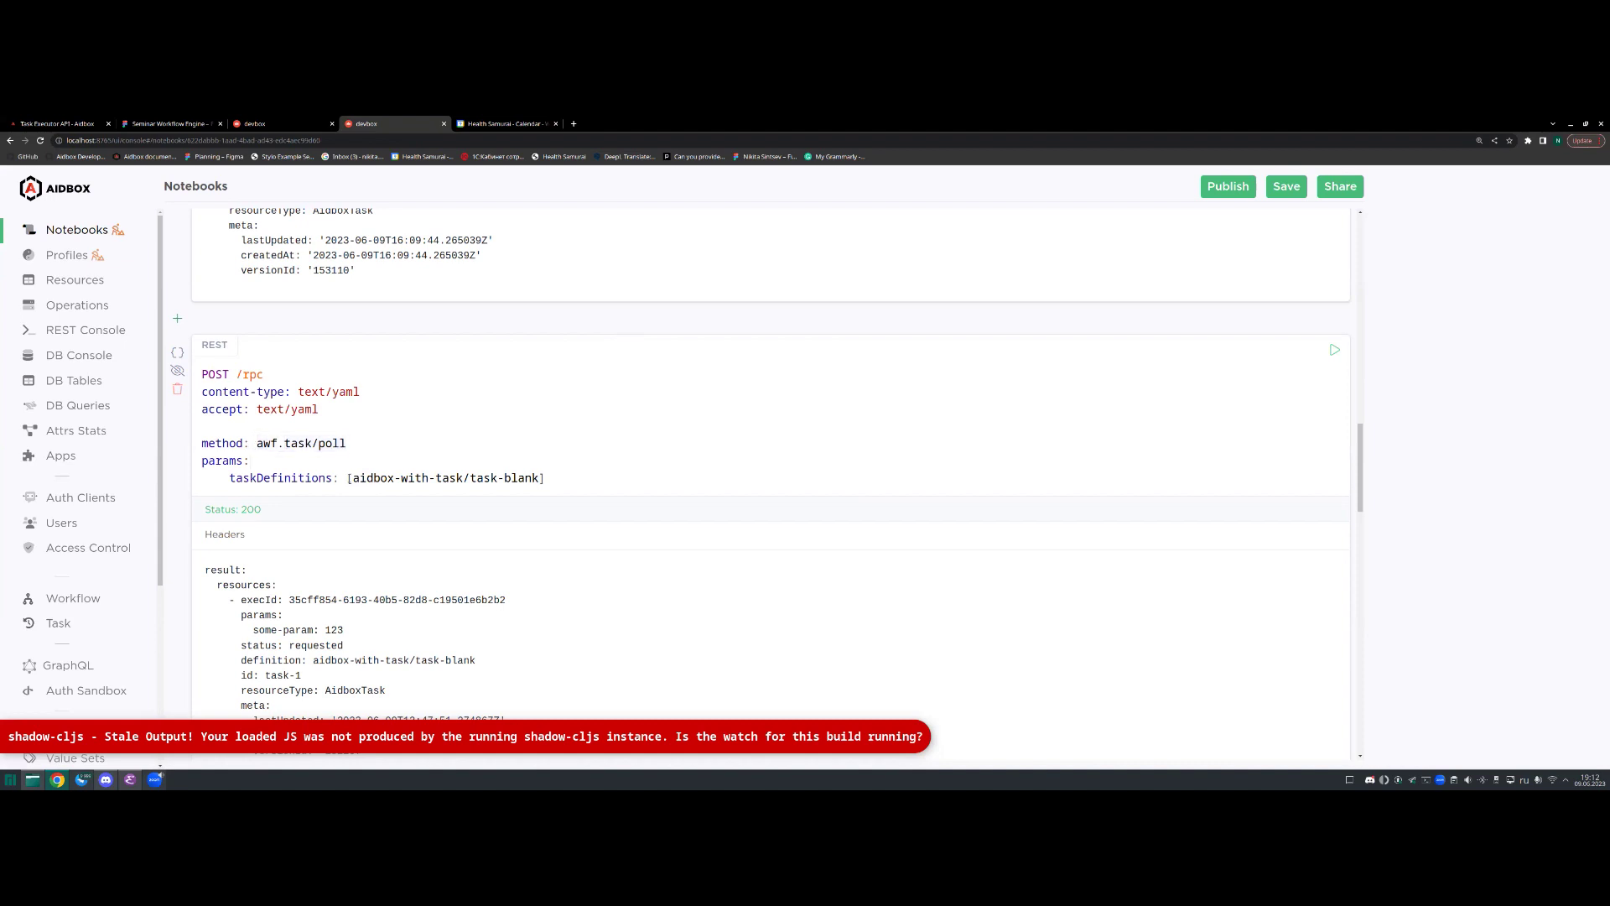
{"action": "left_click_drag", "start_coordinate": [352, 478], "coordinate": [540, 478]}
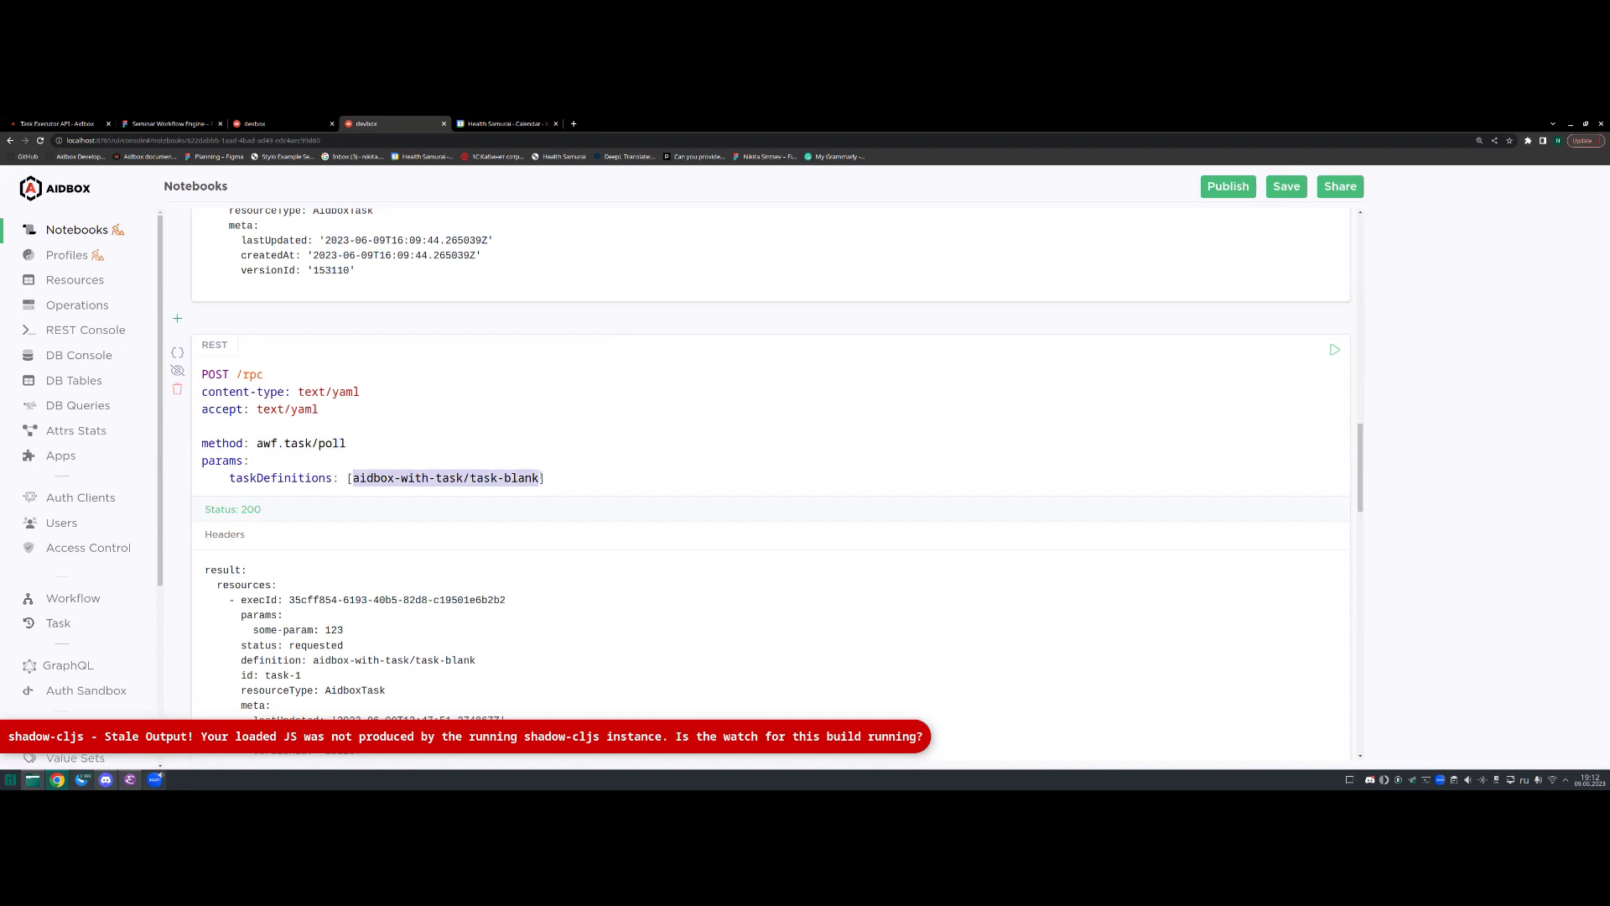
{"action": "left_click", "coordinate": [542, 478]}
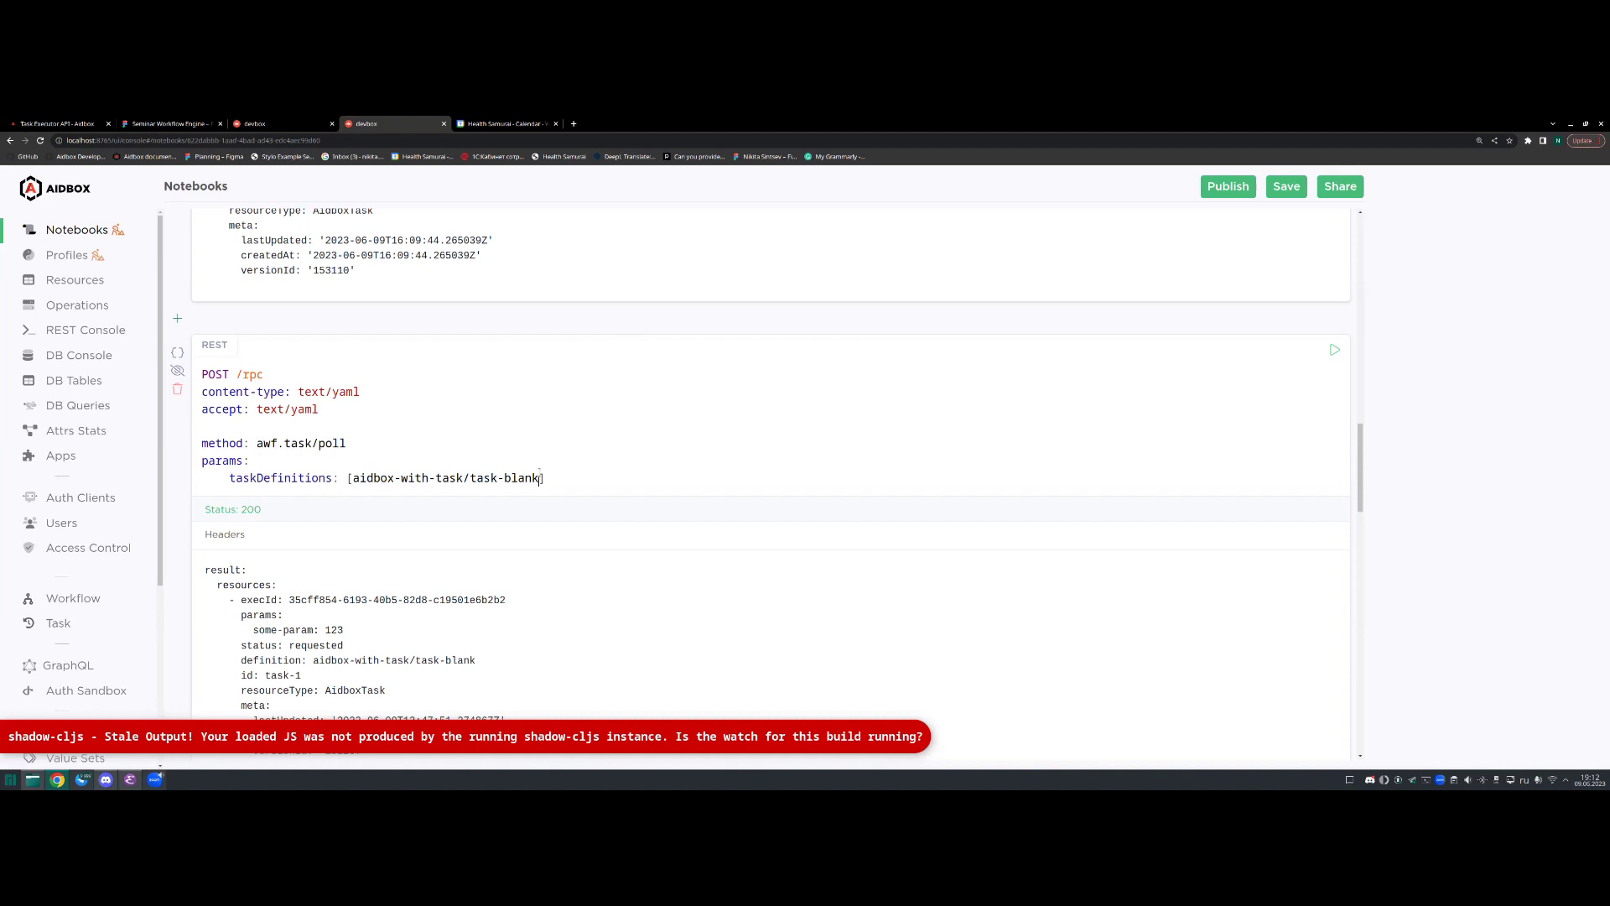
{"action": "scroll", "coordinate": [648, 479], "scroll_direction": "down", "scroll_amount": 1}
{"action": "left_click_drag", "start_coordinate": [355, 421], "coordinate": [645, 423]}
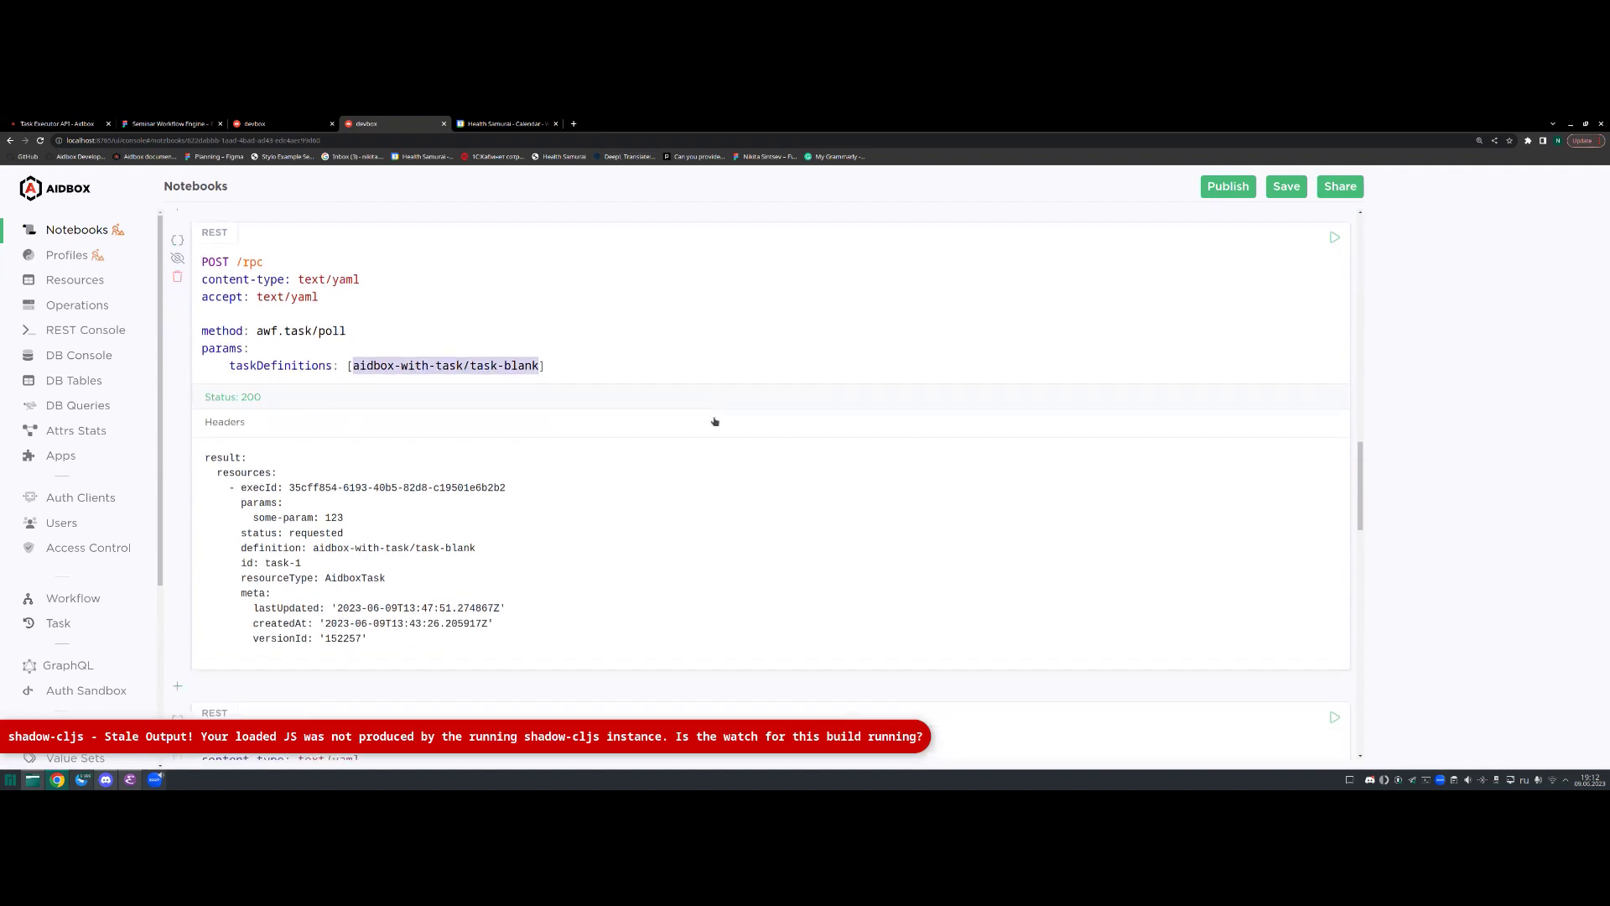
{"action": "left_click", "coordinate": [1335, 294]}
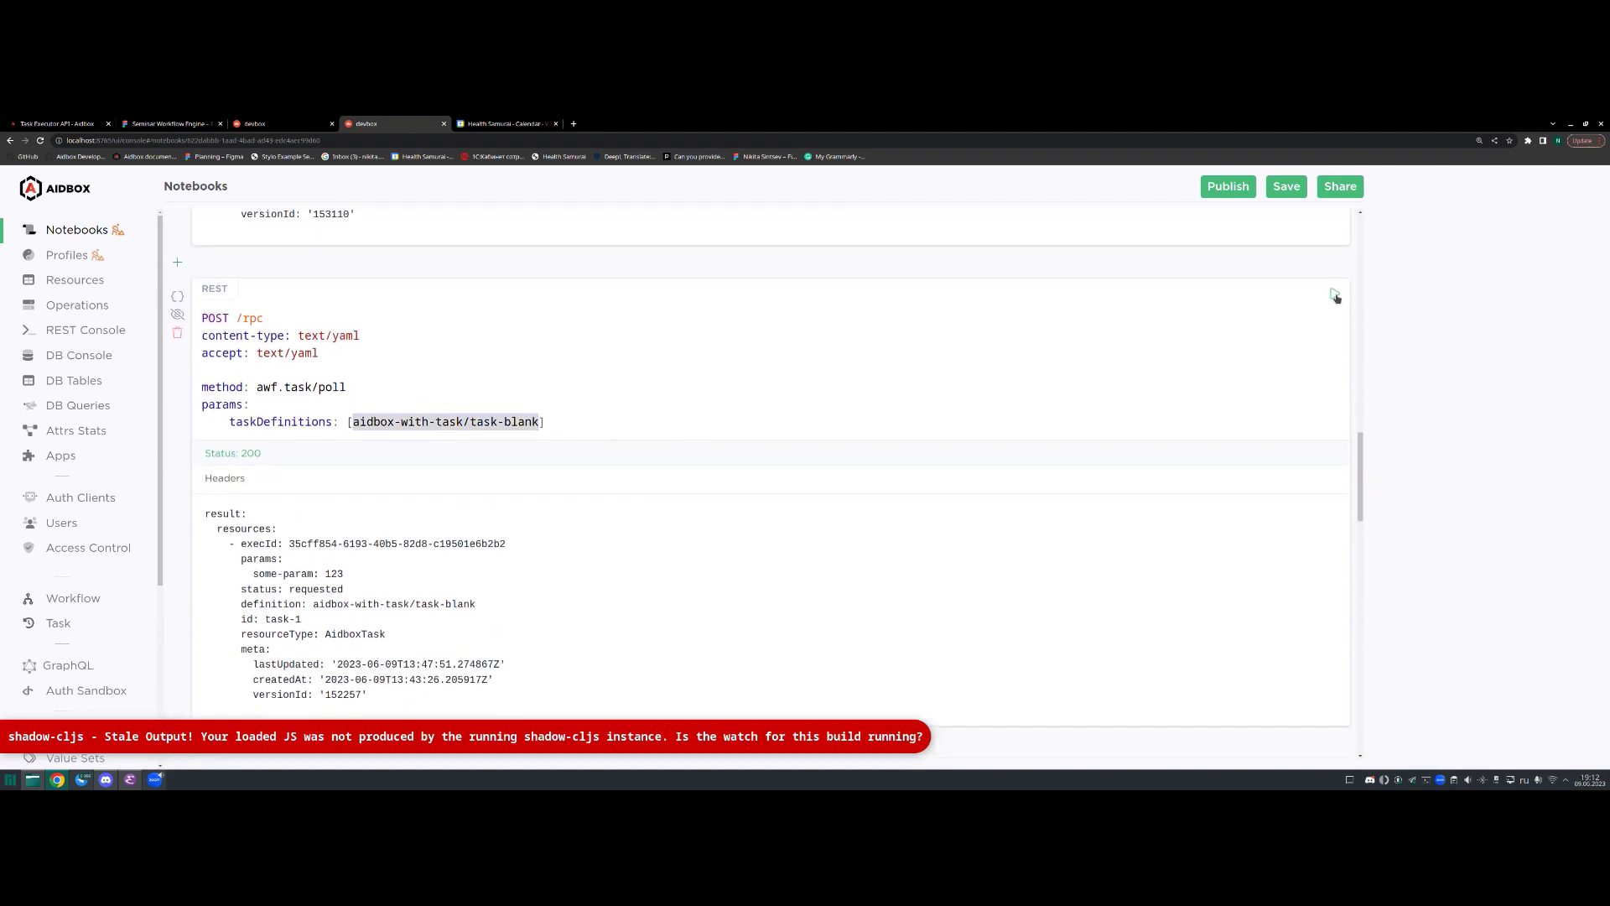
{"action": "scroll", "coordinate": [864, 382], "scroll_direction": "down", "scroll_amount": 1}
{"action": "left_click_drag", "start_coordinate": [344, 536], "coordinate": [290, 534]}
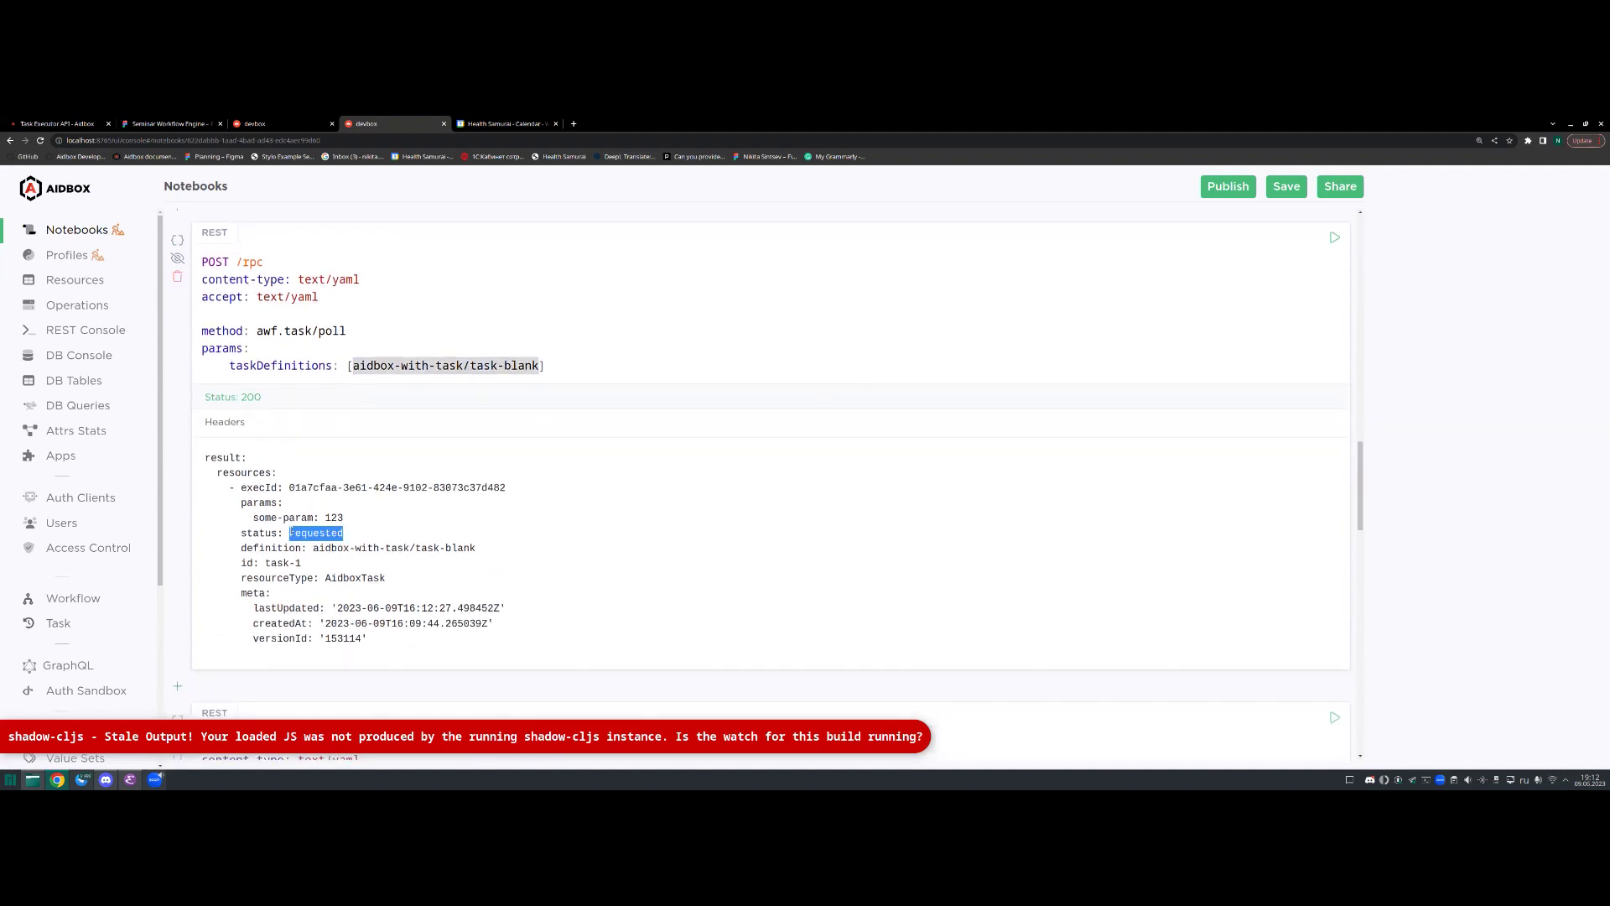
Step: Switch to the aidbox-with-task/task-blank task page and examine the _request transition in its log
{"action": "left_click", "coordinate": [300, 126]}
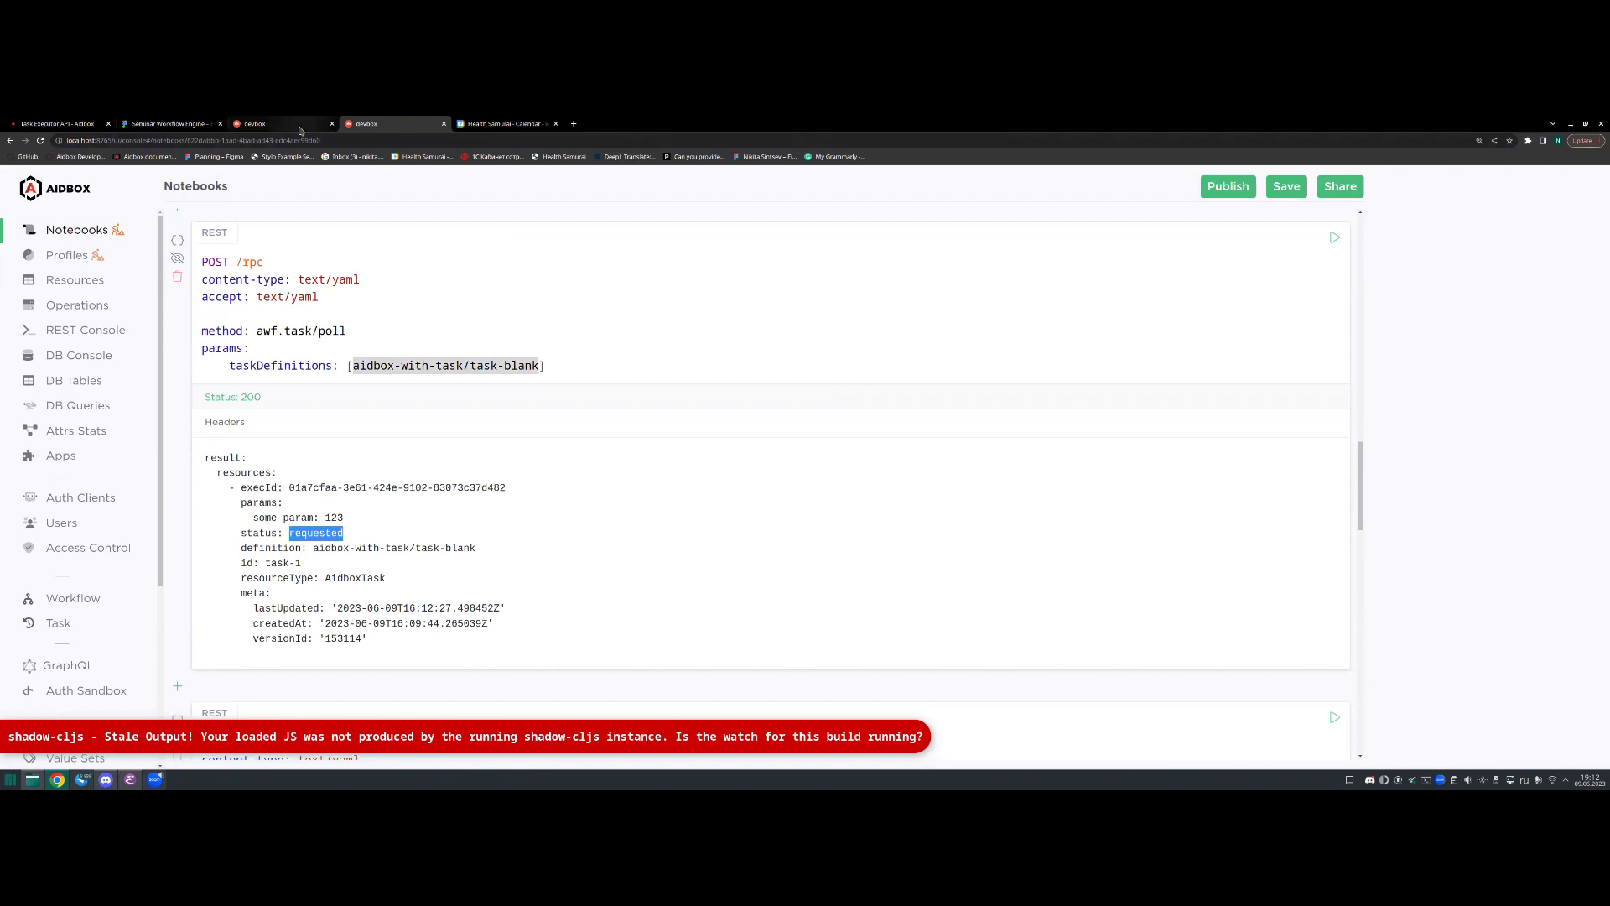
{"action": "left_click_drag", "start_coordinate": [676, 483], "coordinate": [817, 506]}
{"action": "left_click", "coordinate": [814, 506]}
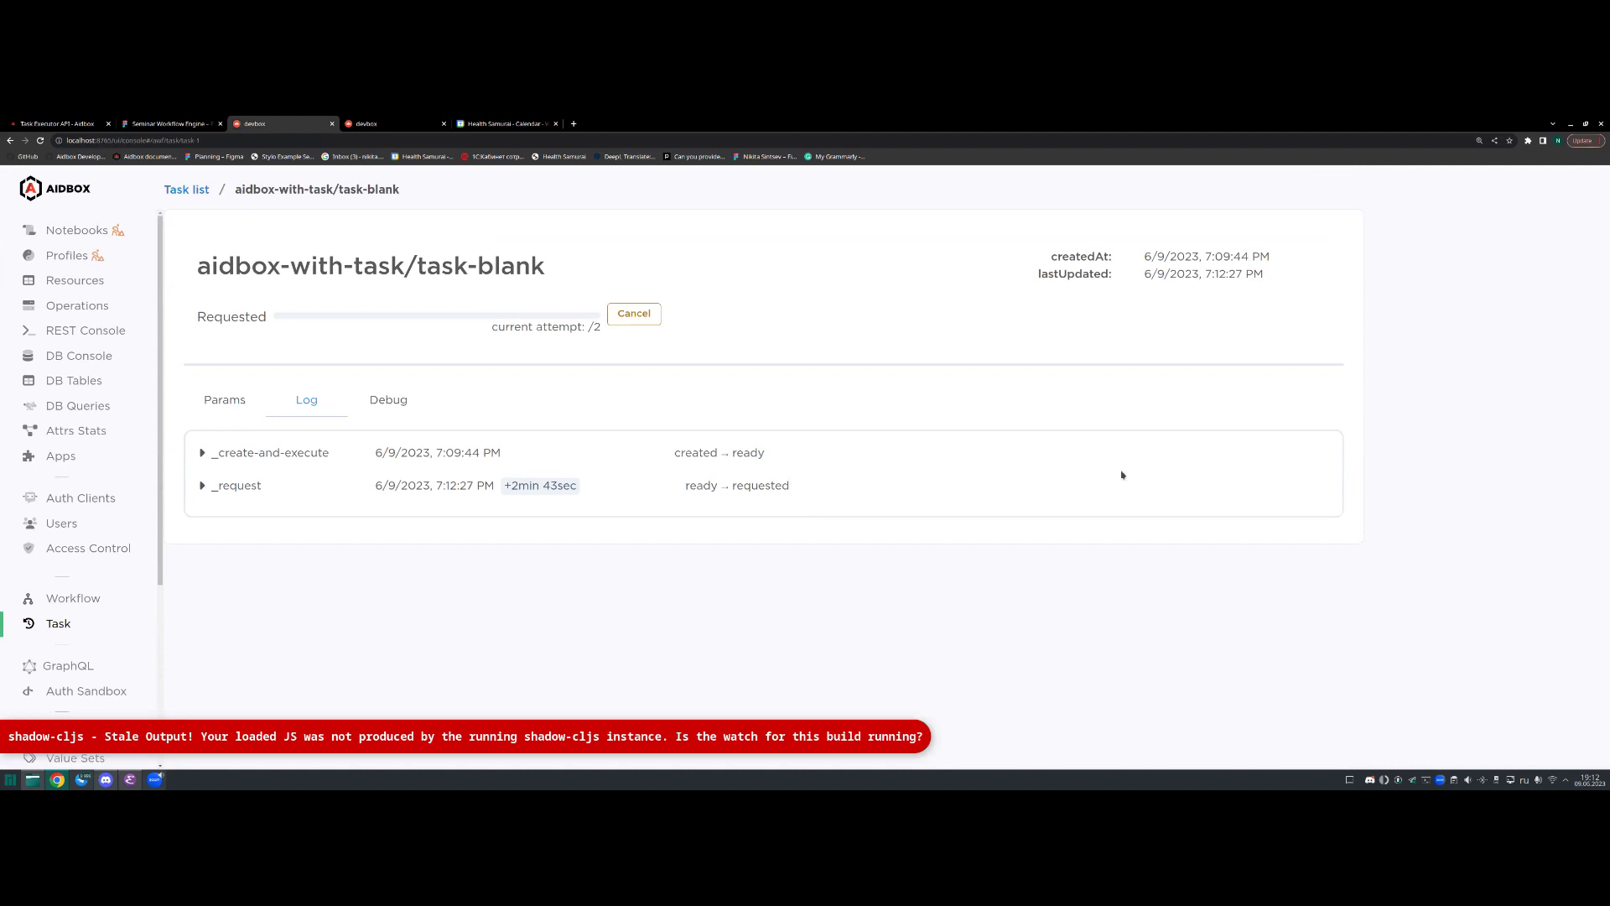
{"action": "double_click", "coordinate": [749, 489]}
Step: Return to the notebook and review the poll response and the awf.task/start request below it
{"action": "key", "text": "ctrl+Tab"}
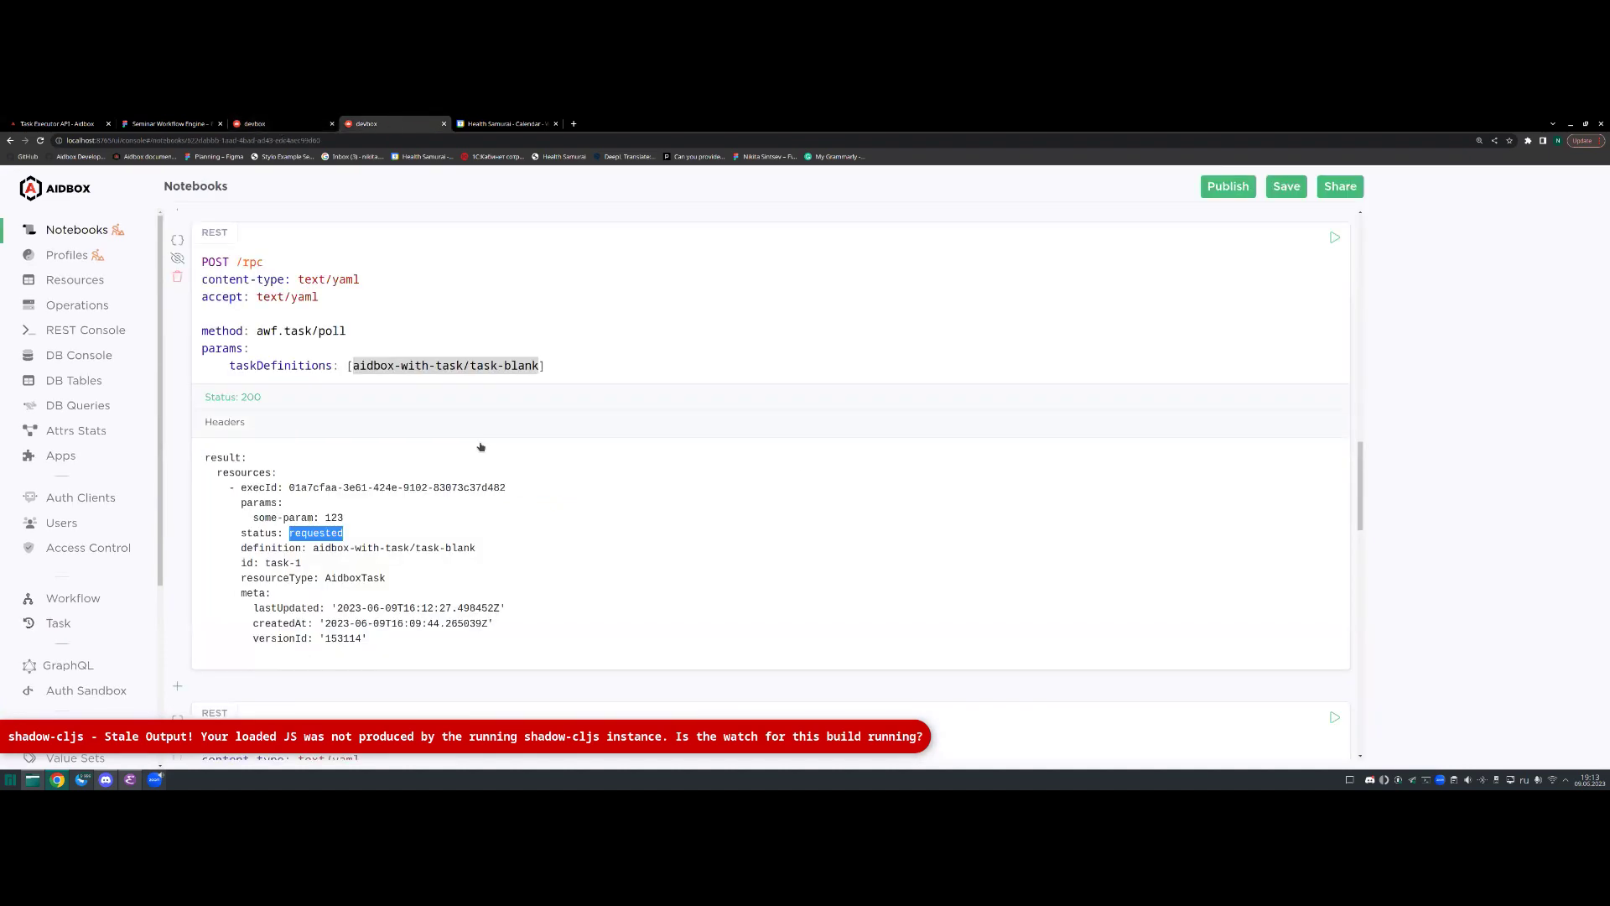
{"action": "scroll", "coordinate": [404, 406], "scroll_direction": "down", "scroll_amount": 1}
{"action": "scroll", "coordinate": [504, 394], "scroll_direction": "down", "scroll_amount": 1}
{"action": "scroll", "coordinate": [513, 392], "scroll_direction": "down", "scroll_amount": 1}
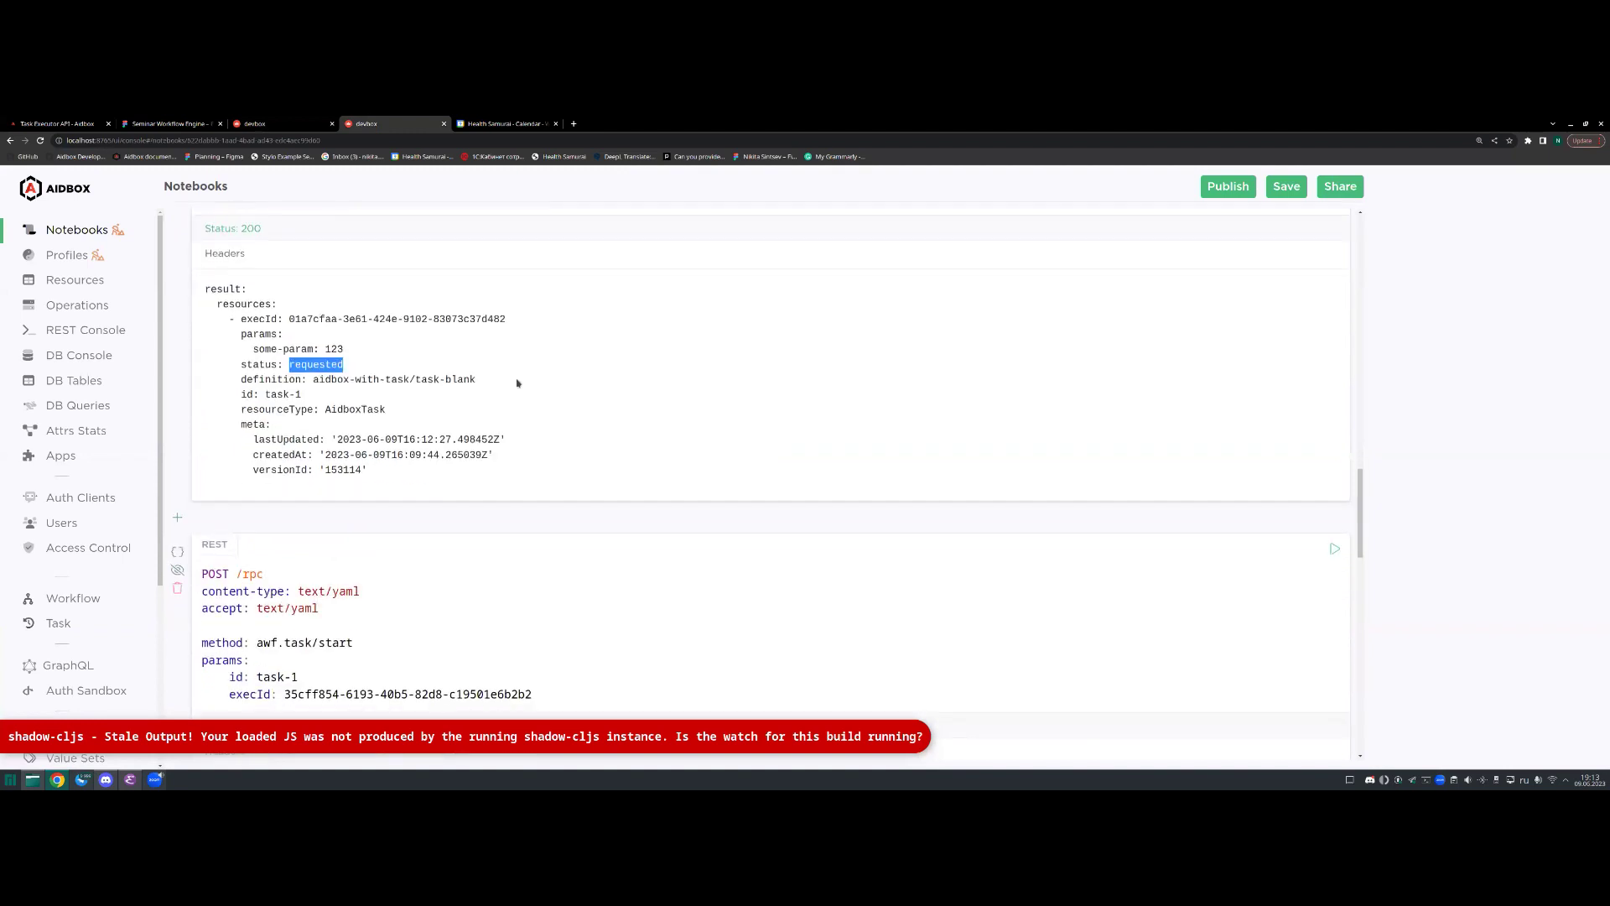
{"action": "scroll", "coordinate": [763, 352], "scroll_direction": "up", "scroll_amount": 2}
{"action": "left_click", "coordinate": [520, 309]}
{"action": "left_click_drag", "start_coordinate": [570, 308], "coordinate": [251, 239]}
{"action": "left_click", "coordinate": [252, 241]}
{"action": "scroll", "coordinate": [546, 343], "scroll_direction": "down", "scroll_amount": 2}
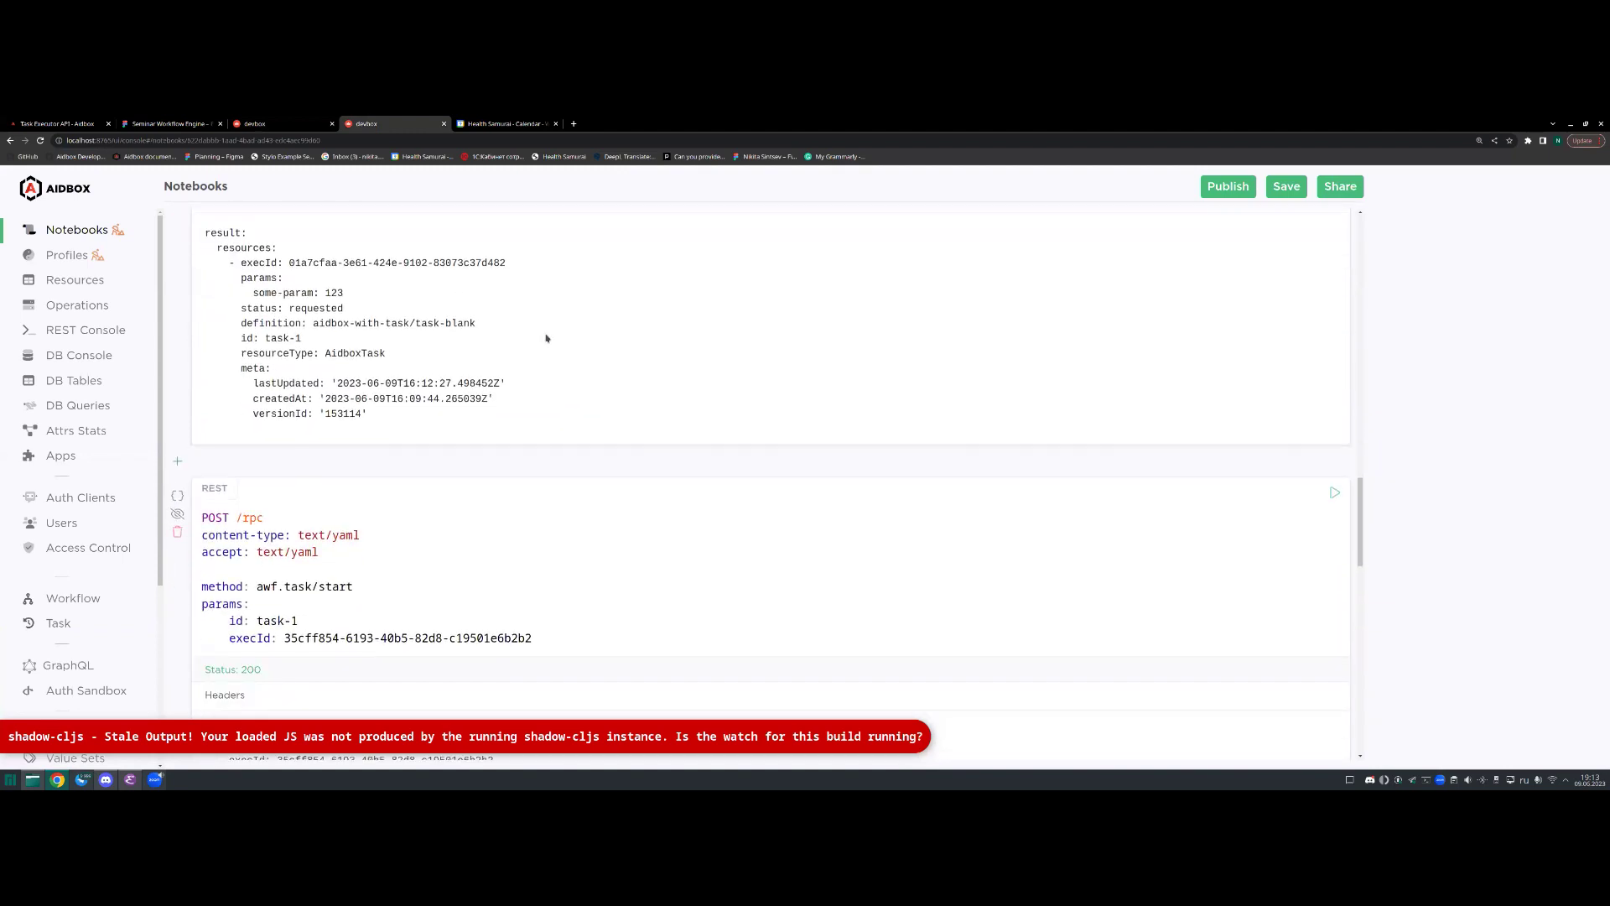
Step: Replace the execId in the awf.task/start request with the execId returned by the poll request
{"action": "left_click_drag", "start_coordinate": [508, 321], "coordinate": [289, 318]}
{"action": "key", "text": "ctrl+c"}
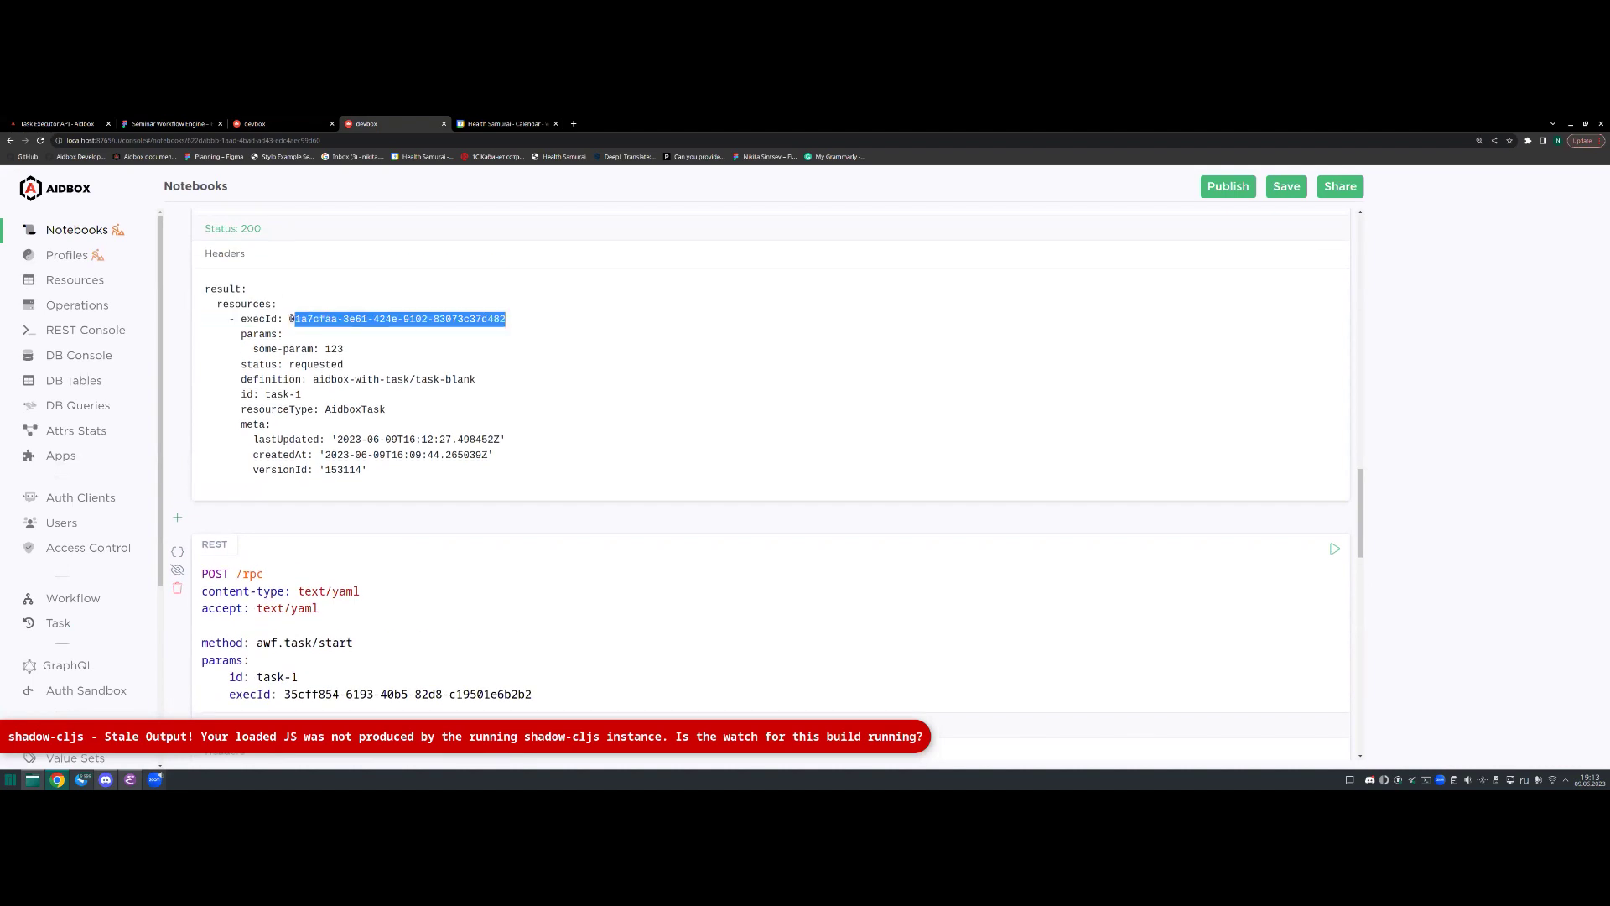
{"action": "scroll", "coordinate": [635, 446], "scroll_direction": "down", "scroll_amount": 5}
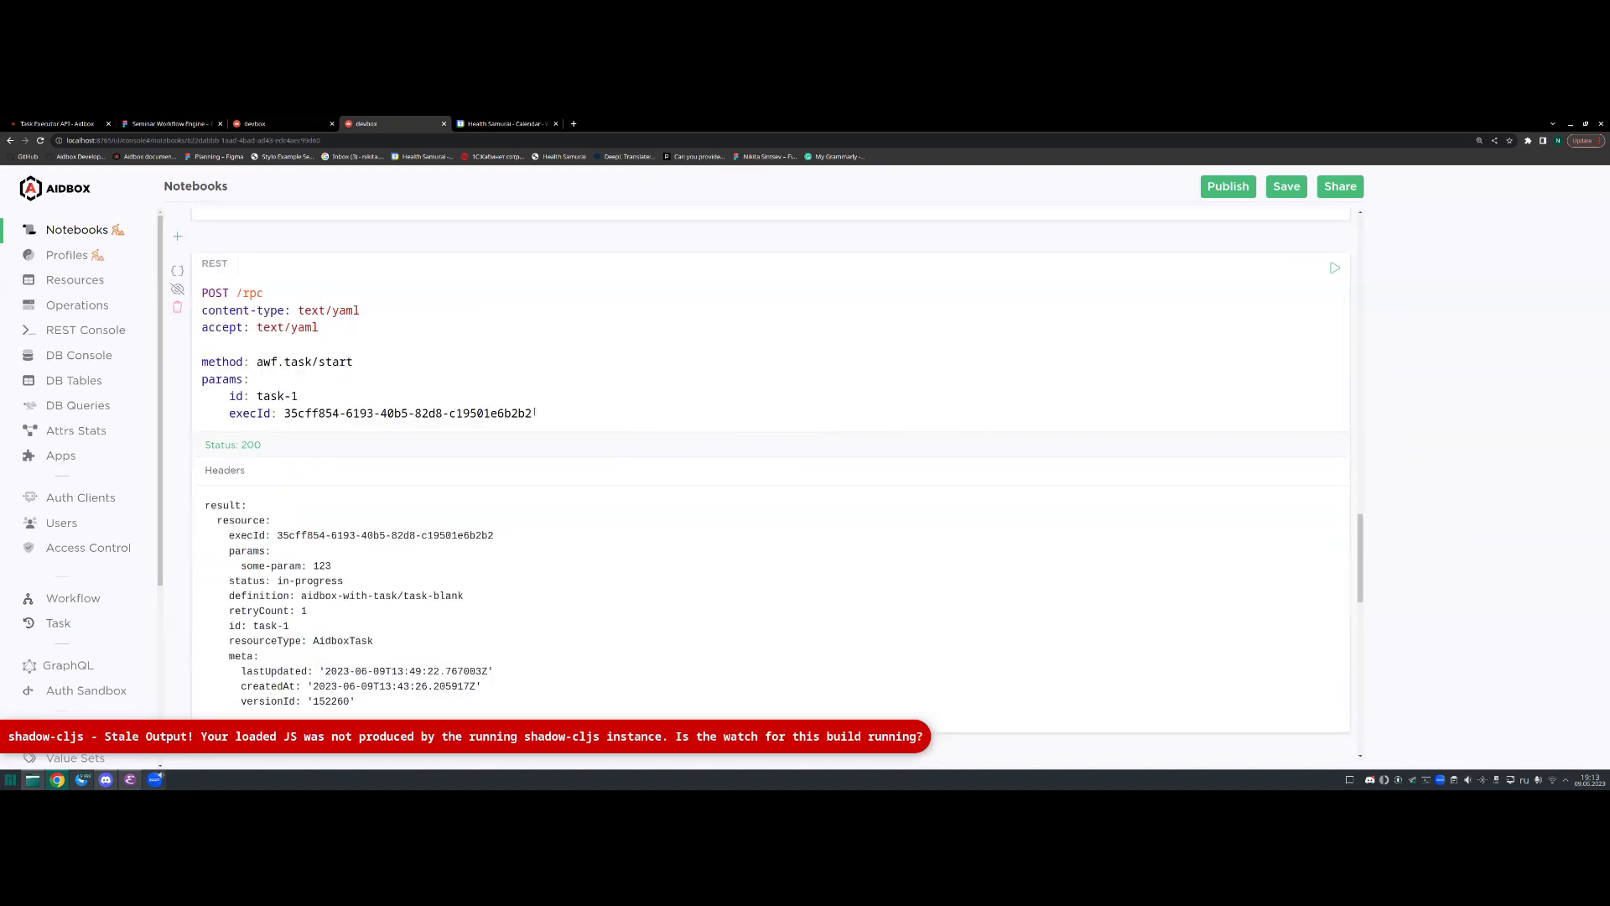
{"action": "left_click_drag", "start_coordinate": [534, 412], "coordinate": [284, 413]}
{"action": "key", "text": "ctrl+v"}
{"action": "scroll", "coordinate": [630, 400], "scroll_direction": "up", "scroll_amount": 2}
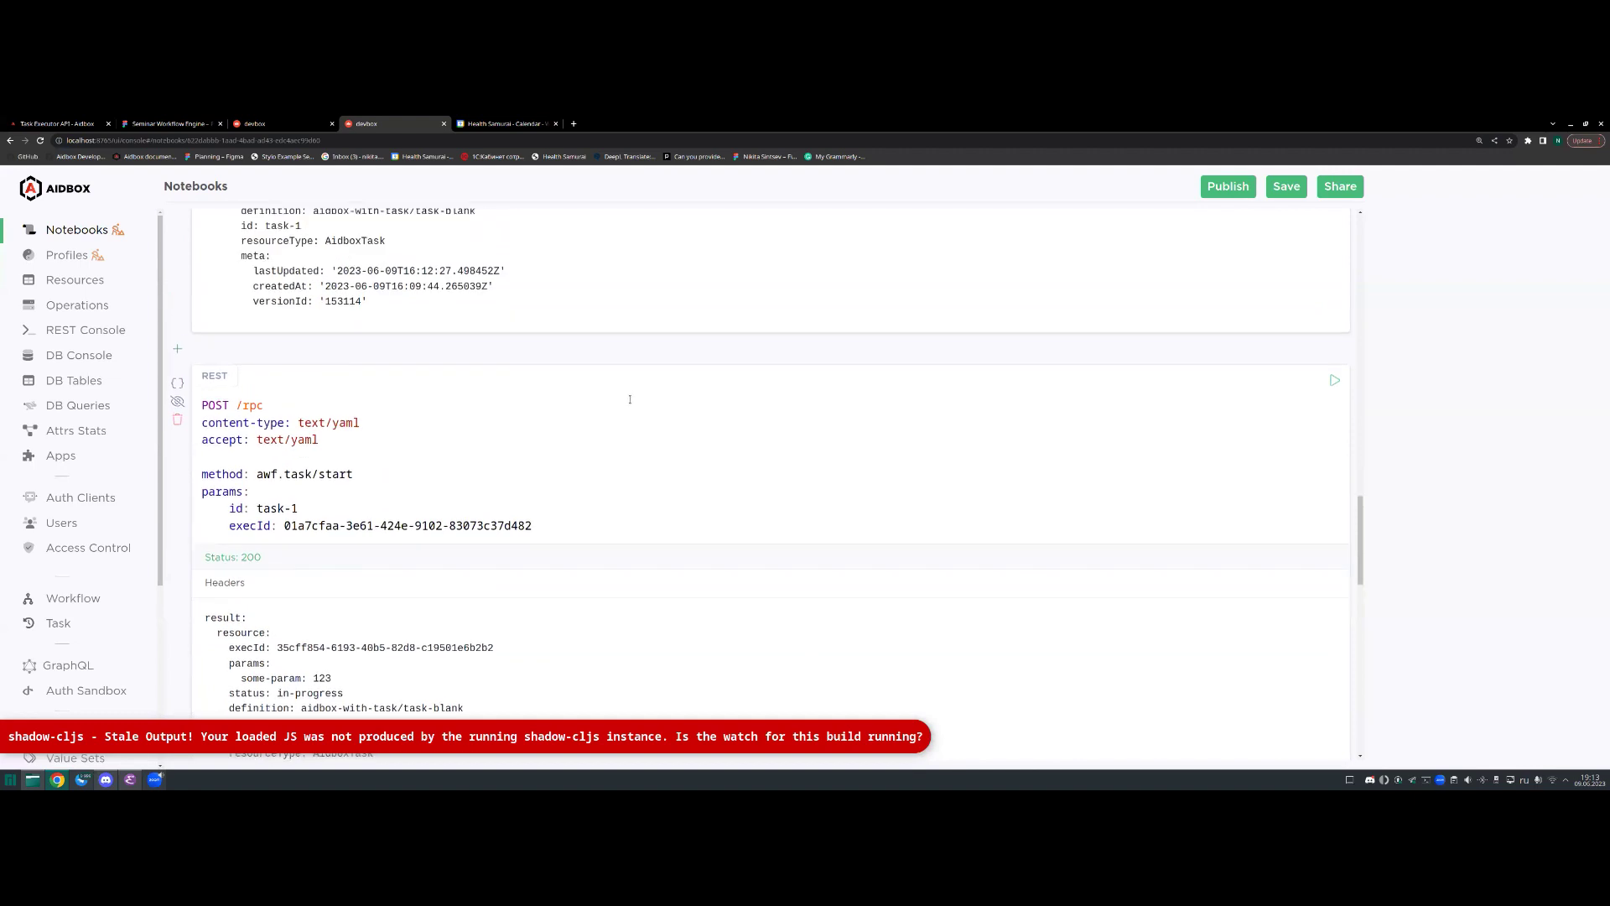
{"action": "scroll", "coordinate": [602, 430], "scroll_direction": "down", "scroll_amount": 2}
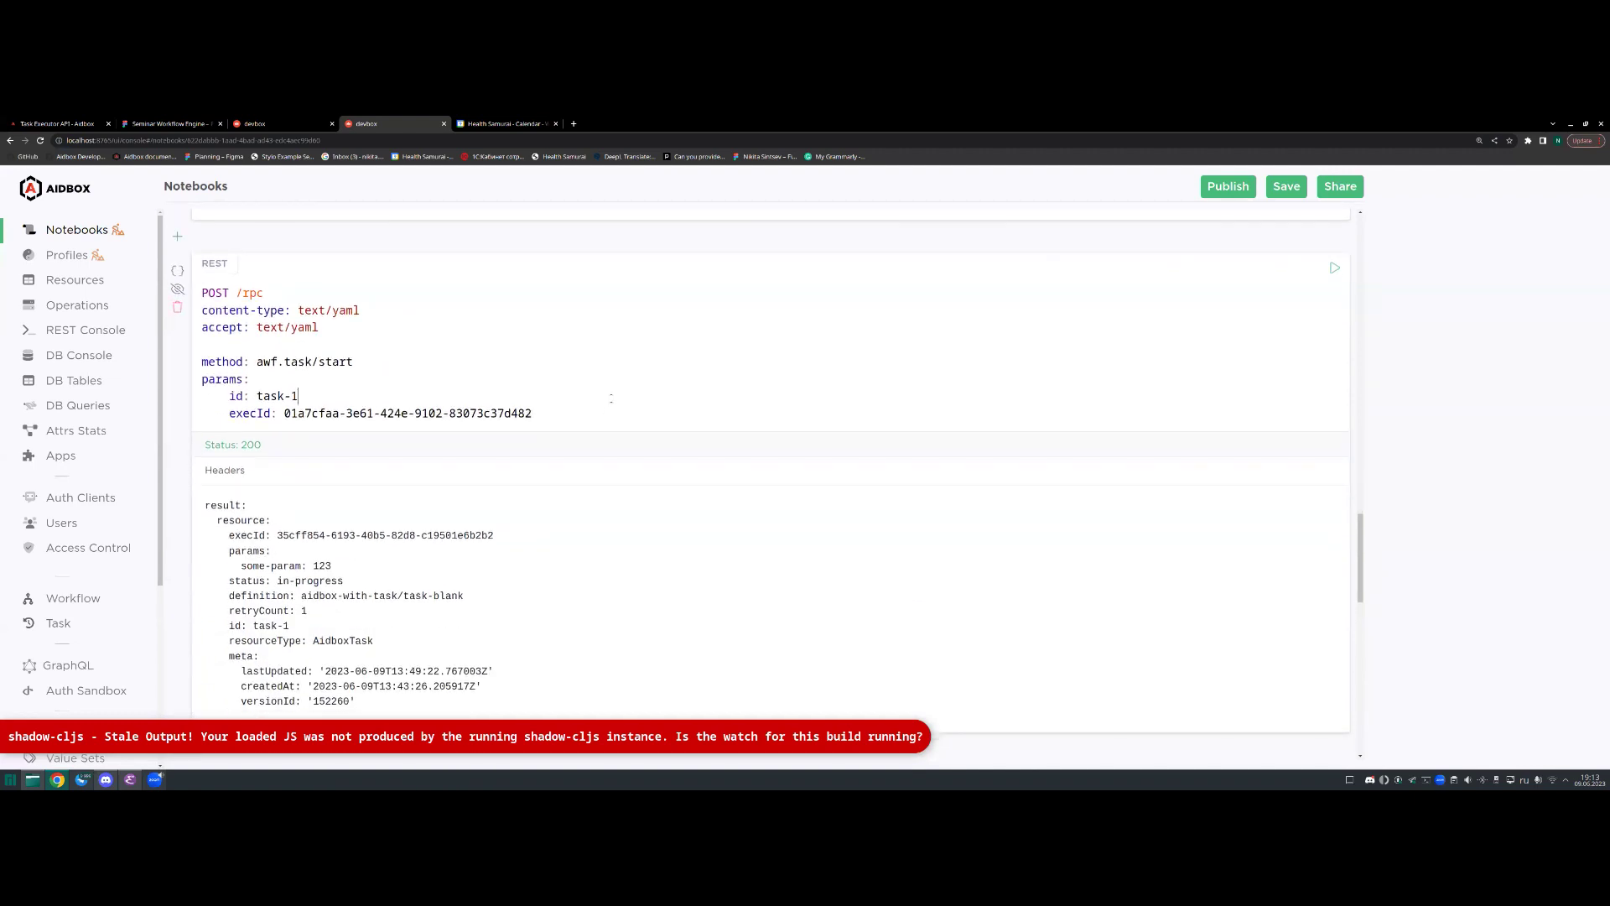
Step: Run the awf.task/start request for task-1 and bring its response into view
{"action": "key", "text": "Up"}
{"action": "scroll", "coordinate": [587, 394], "scroll_direction": "up", "scroll_amount": 1}
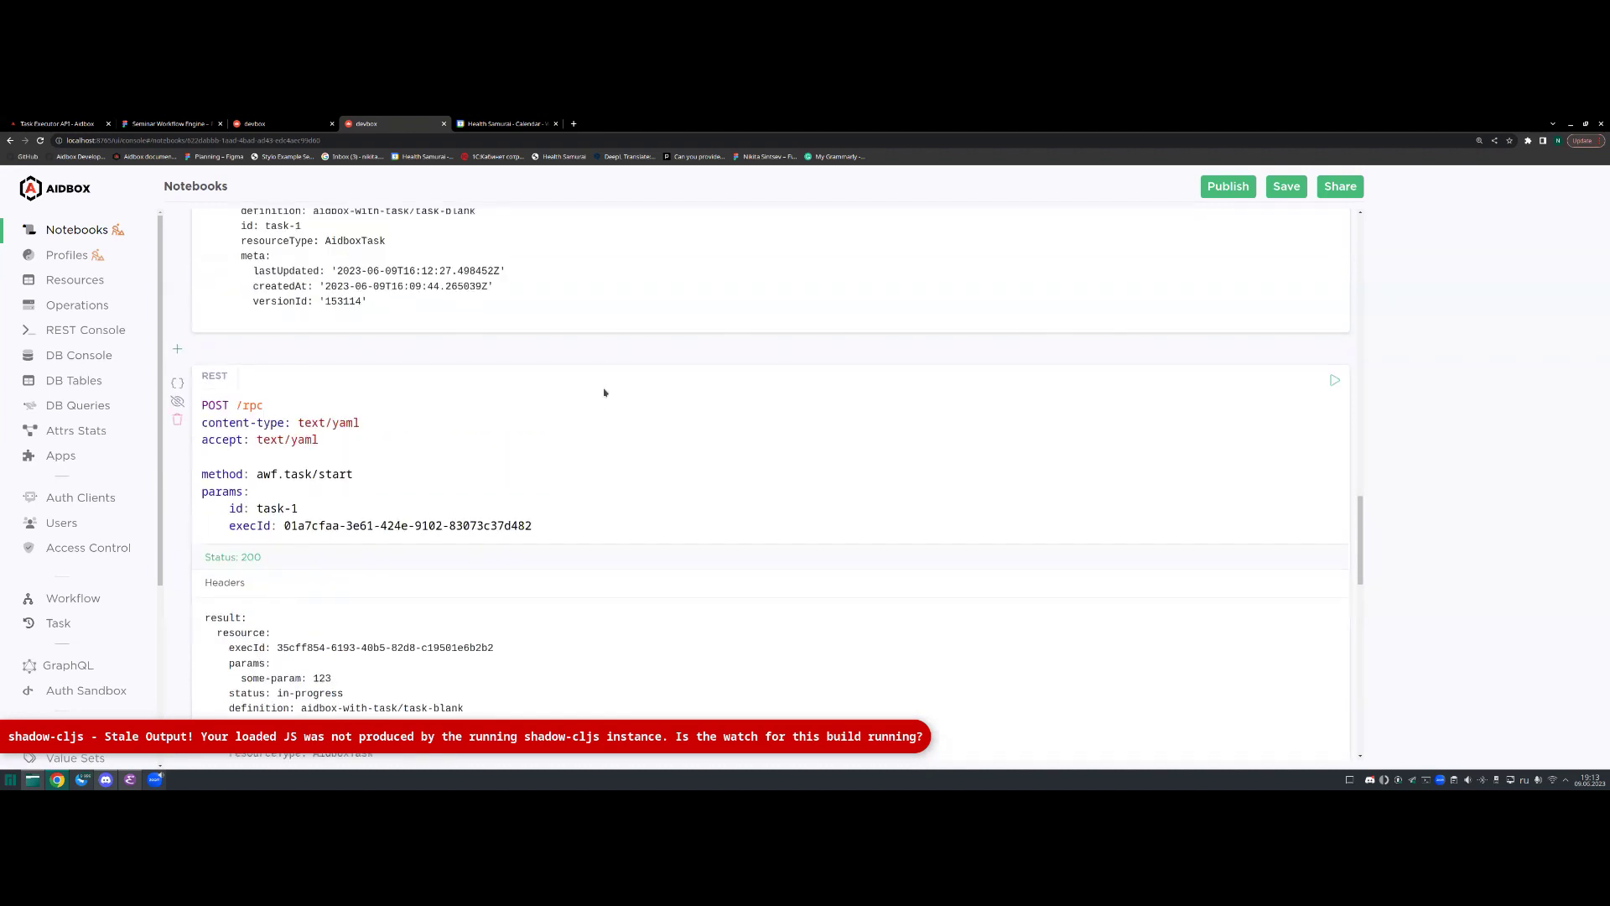
{"action": "left_click", "coordinate": [1334, 380]}
{"action": "scroll", "coordinate": [734, 415], "scroll_direction": "down", "scroll_amount": 2}
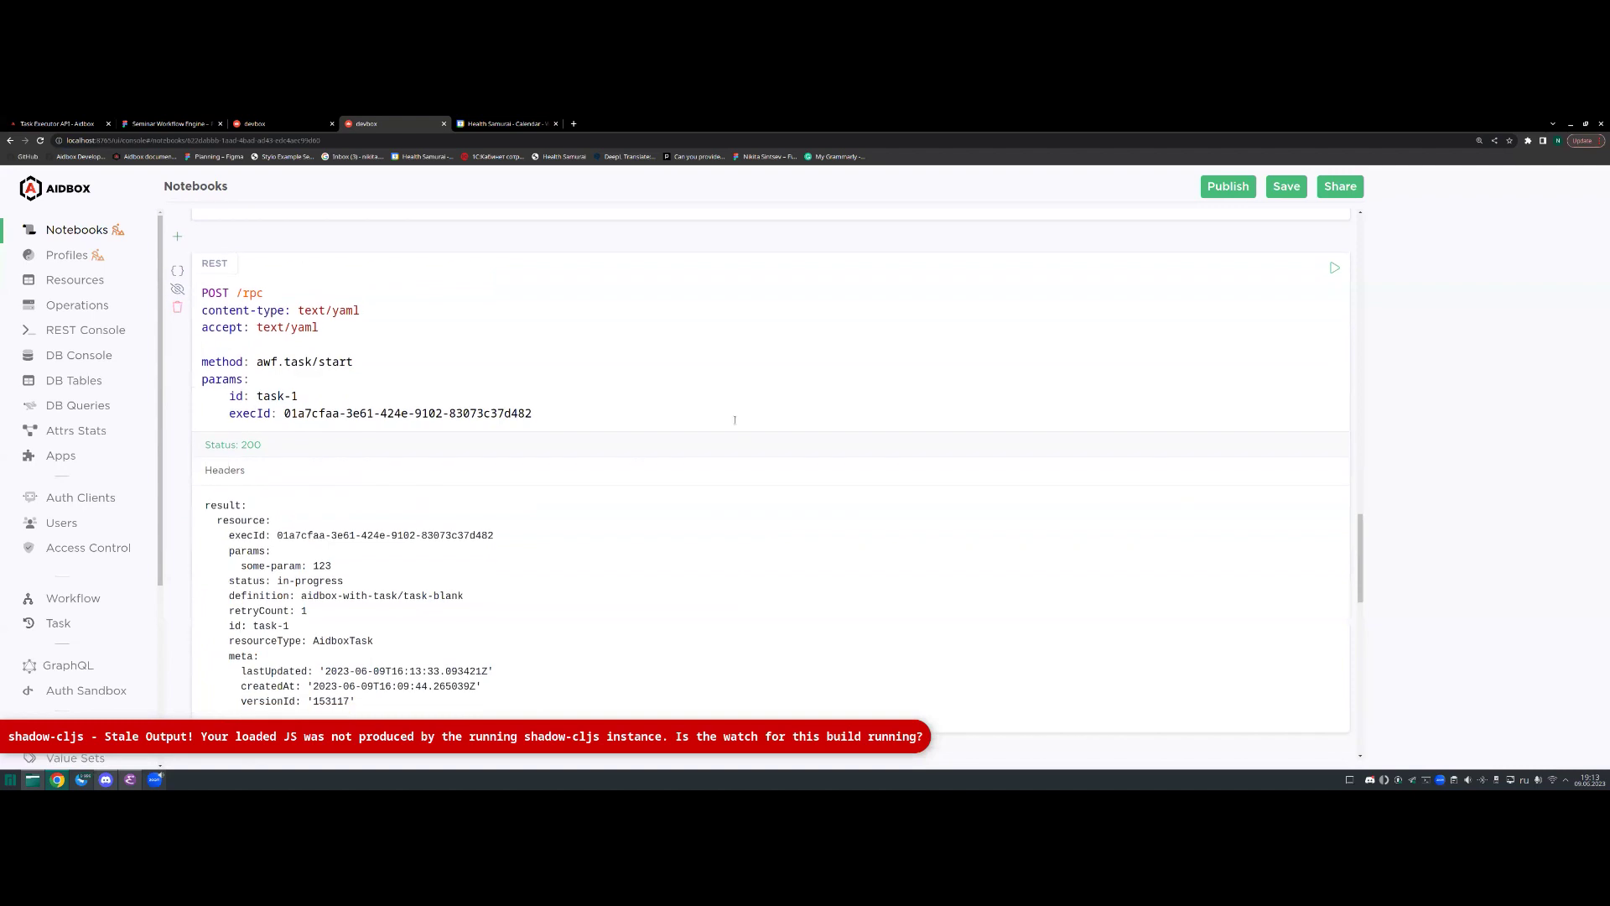
Step: Switch to the task page and examine the start transition in the log and the task's progress status
{"action": "left_click", "coordinate": [300, 124]}
{"action": "left_click_drag", "start_coordinate": [664, 518], "coordinate": [803, 521]}
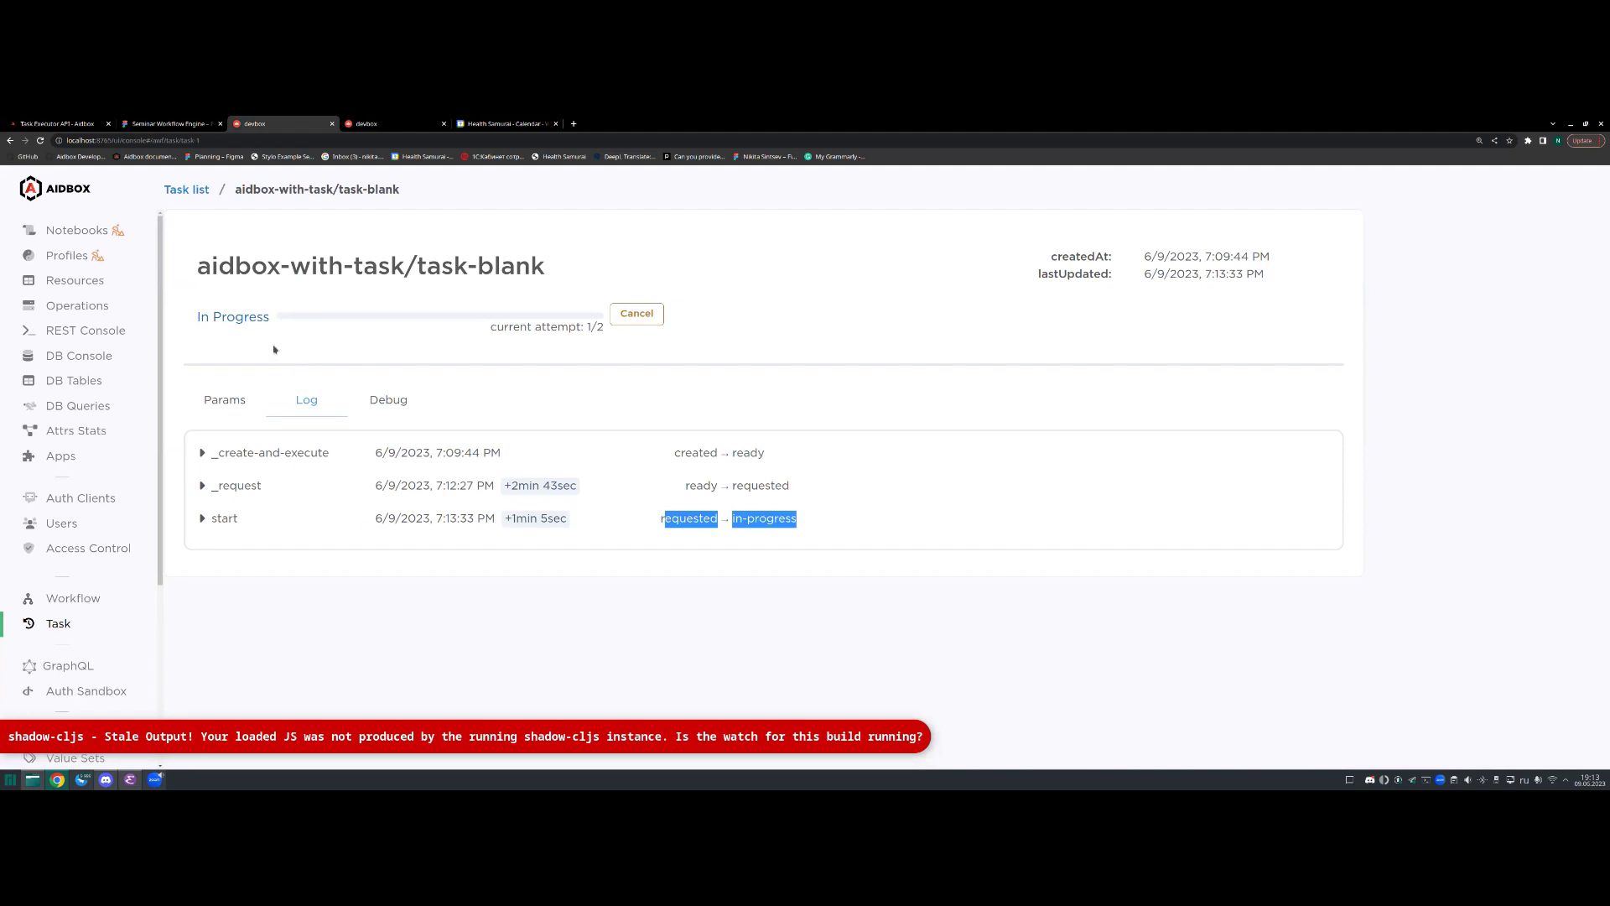
{"action": "triple_click", "coordinate": [315, 316]}
{"action": "left_click", "coordinate": [380, 349]}
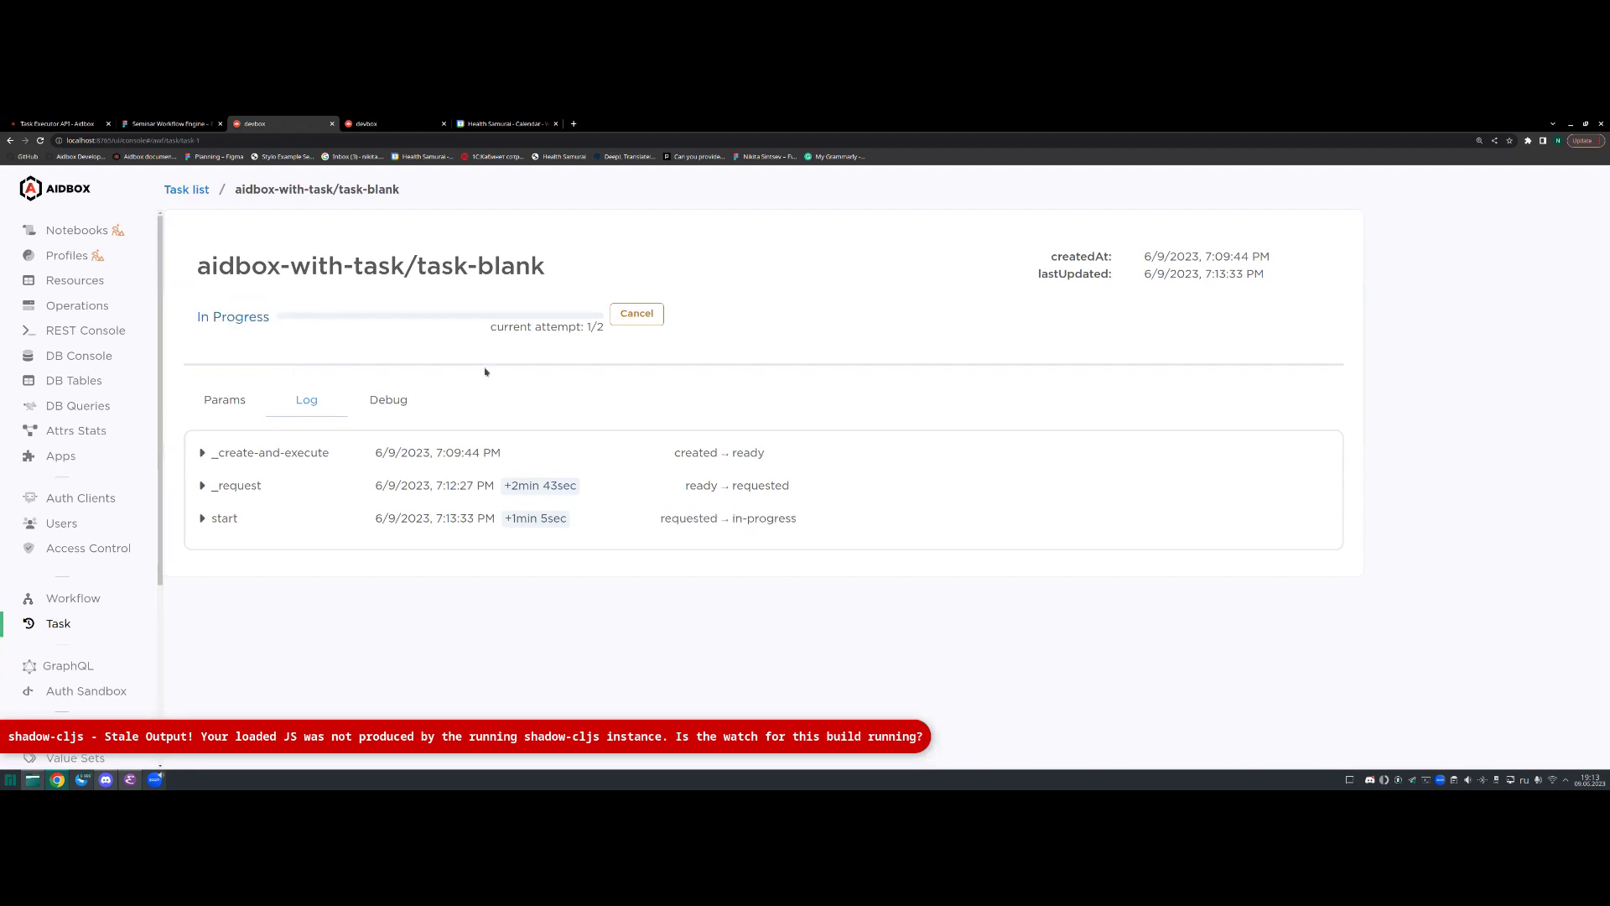
Step: Back in the notebook, replace the execId in the awf.task/notify request with the one from the start response
{"action": "left_click", "coordinate": [376, 126]}
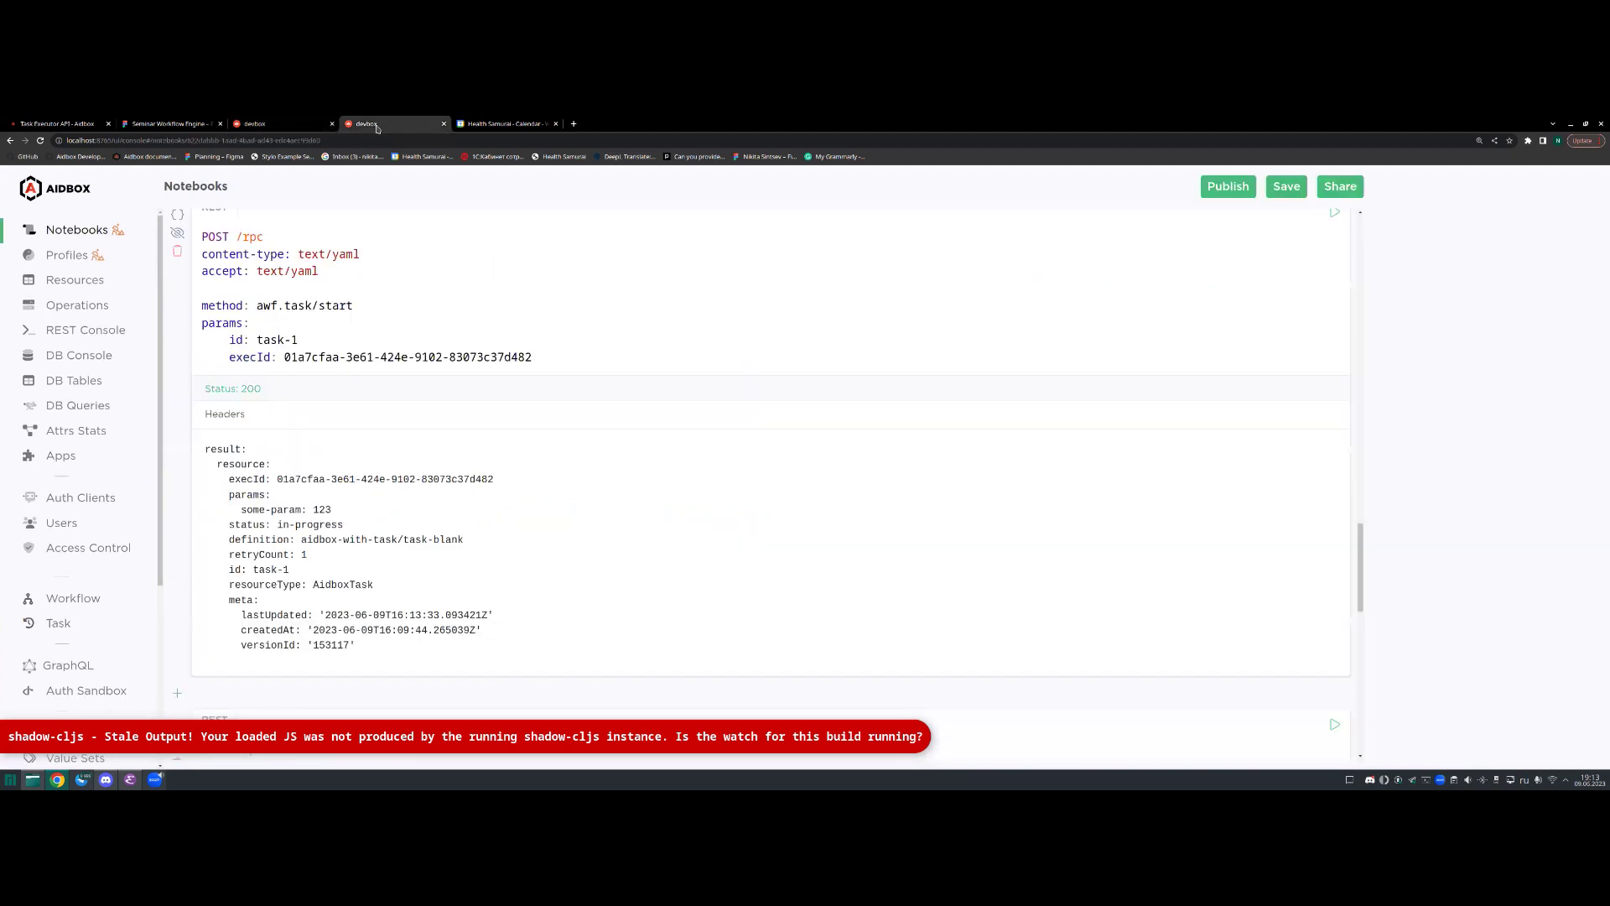
{"action": "scroll", "coordinate": [622, 386], "scroll_direction": "down", "scroll_amount": 4}
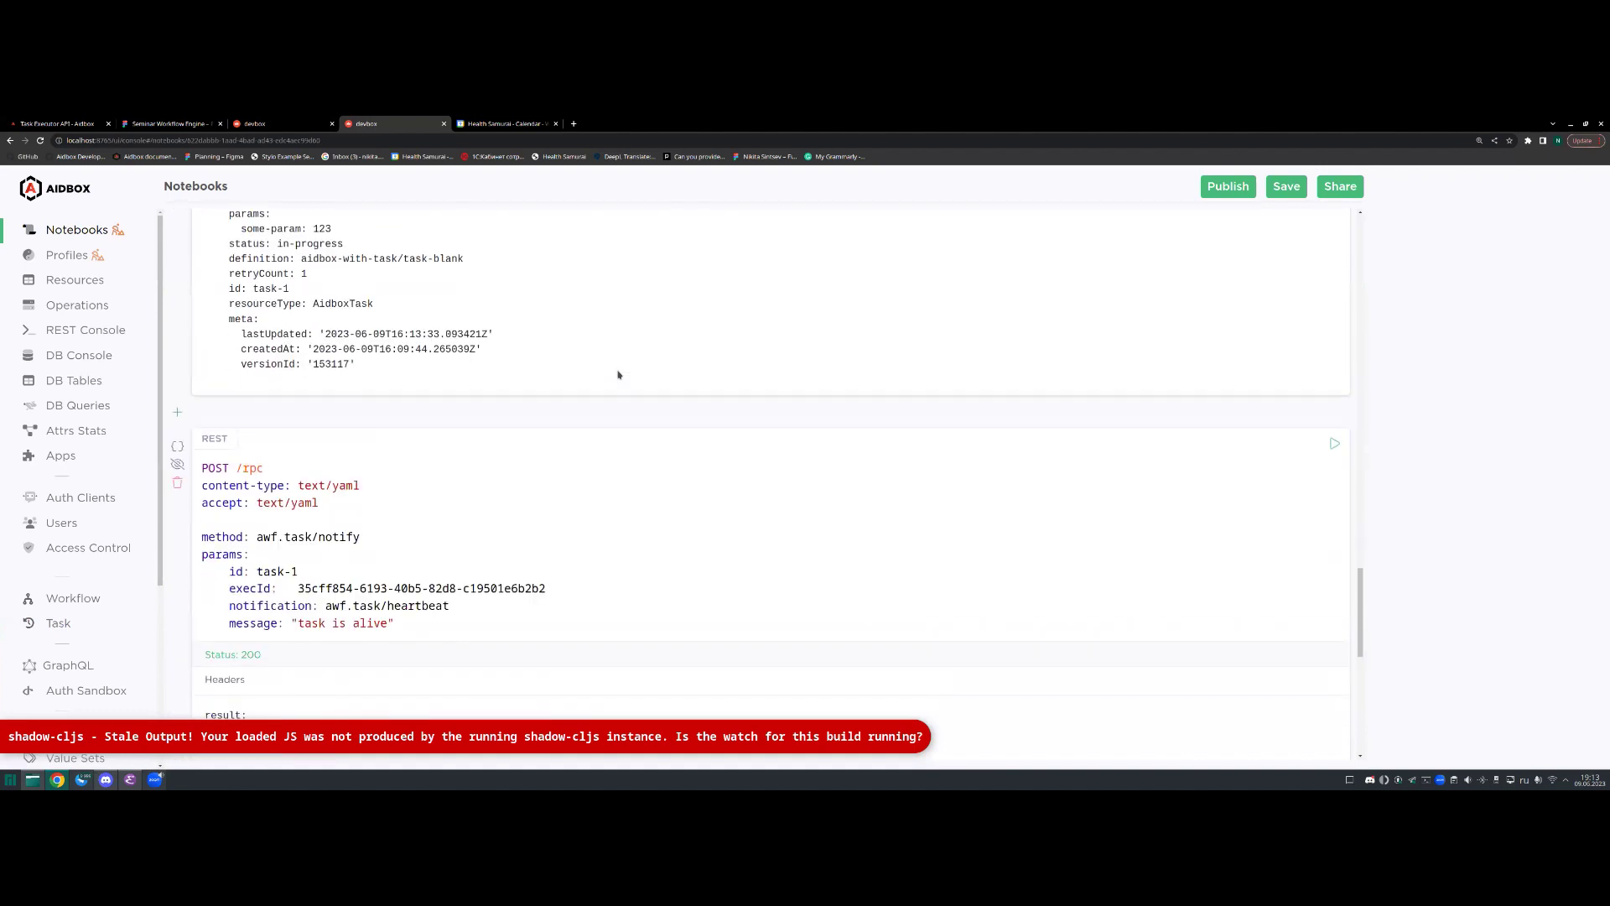
{"action": "scroll", "coordinate": [616, 370], "scroll_direction": "up", "scroll_amount": 3}
{"action": "left_click_drag", "start_coordinate": [499, 428], "coordinate": [277, 423]}
{"action": "key", "text": "ctrl+c"}
{"action": "scroll", "coordinate": [528, 429], "scroll_direction": "down", "scroll_amount": 3}
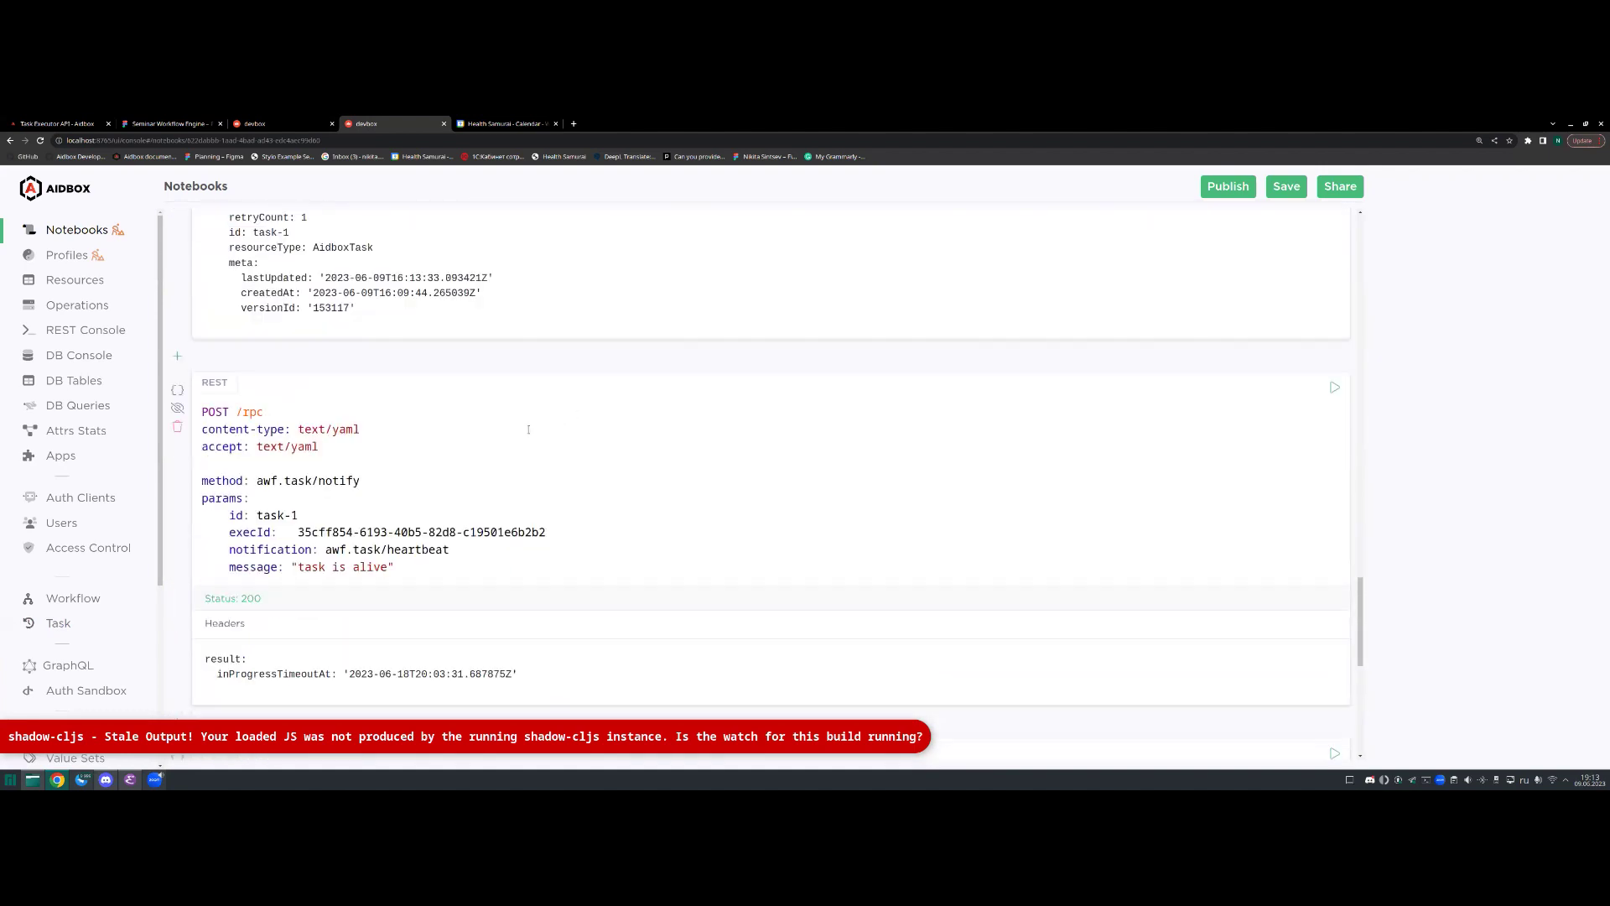
{"action": "left_click_drag", "start_coordinate": [543, 531], "coordinate": [297, 532]}
{"action": "key", "text": "ctrl+v"}
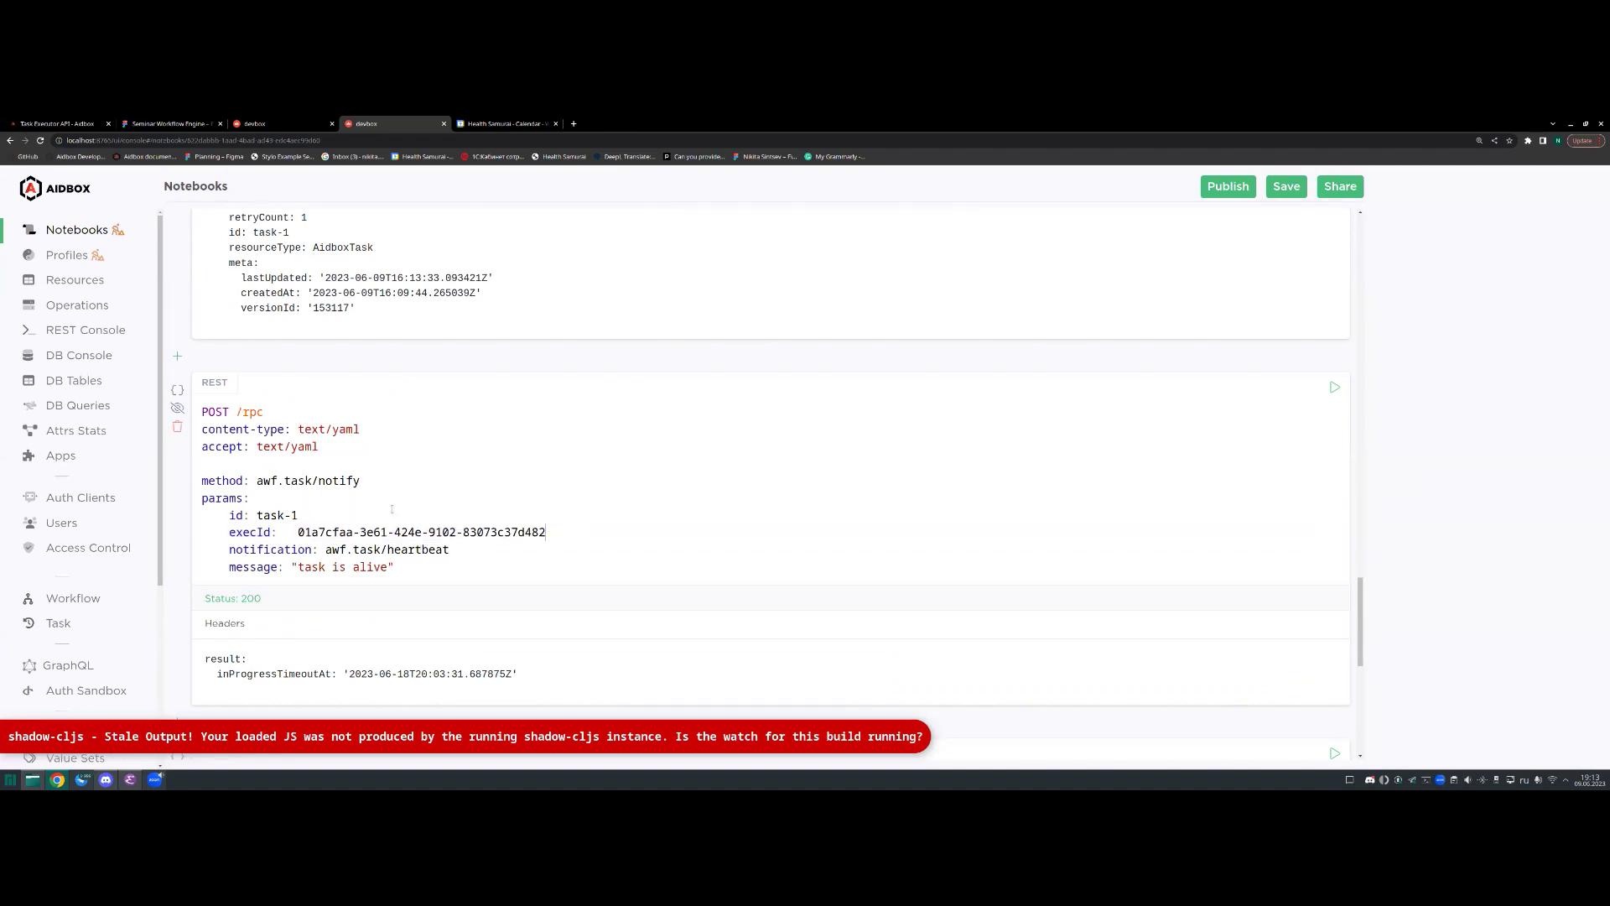
Step: Review the start response's timestamps and run the awf.task/notify request for task-1 with the awf.task/heartbeat notification
{"action": "left_click_drag", "start_coordinate": [365, 481], "coordinate": [256, 482]}
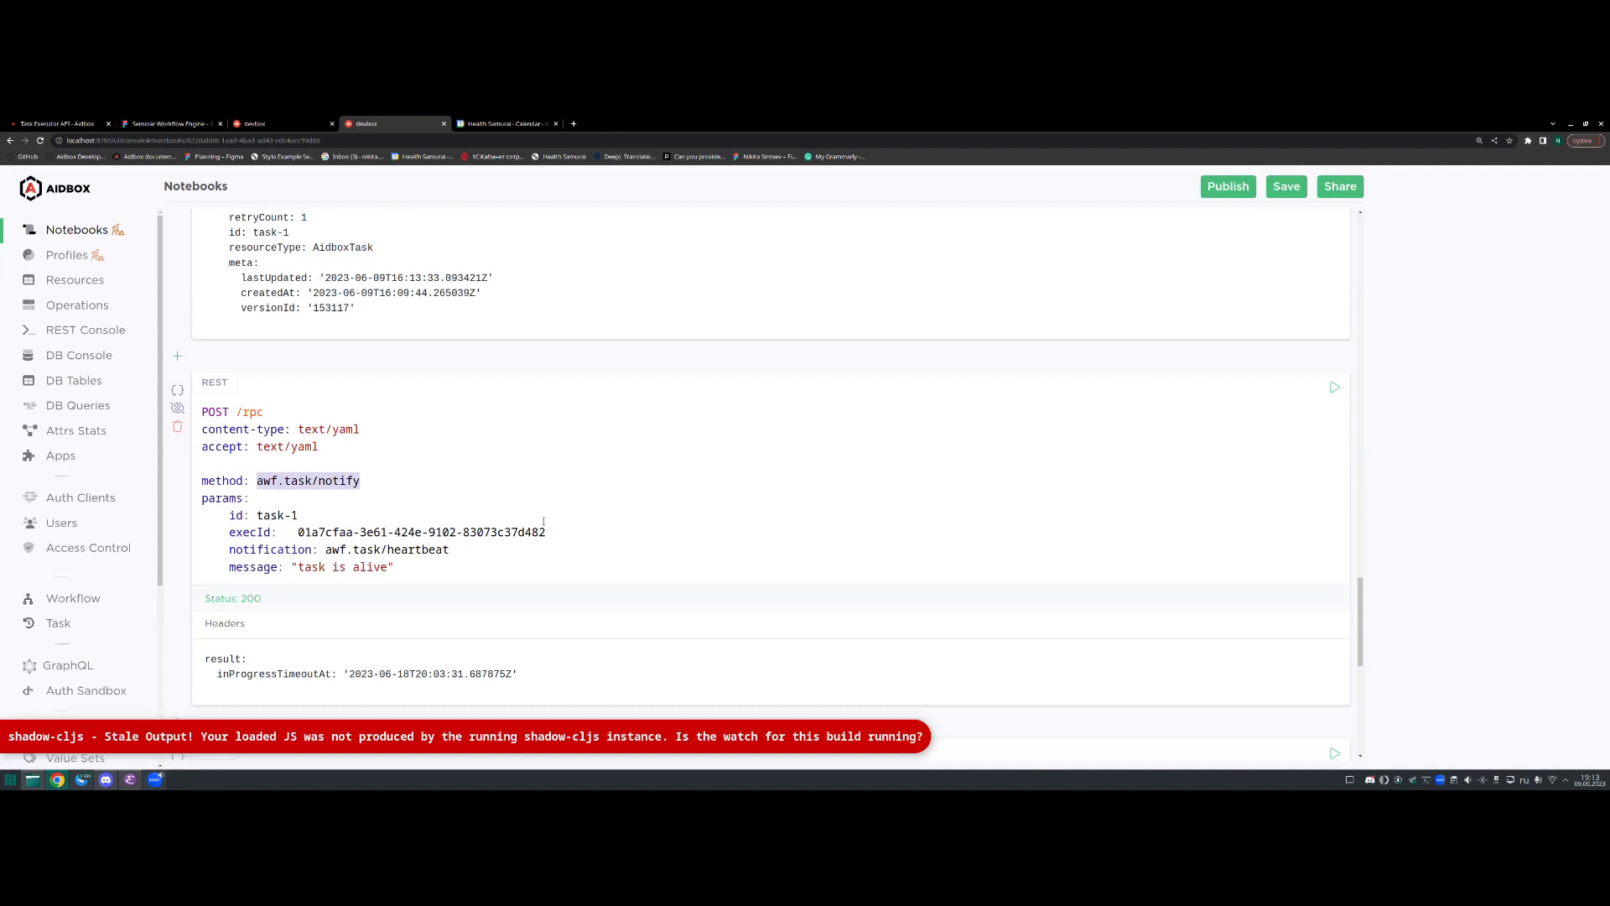
{"action": "scroll", "coordinate": [463, 550], "scroll_direction": "up", "scroll_amount": 4}
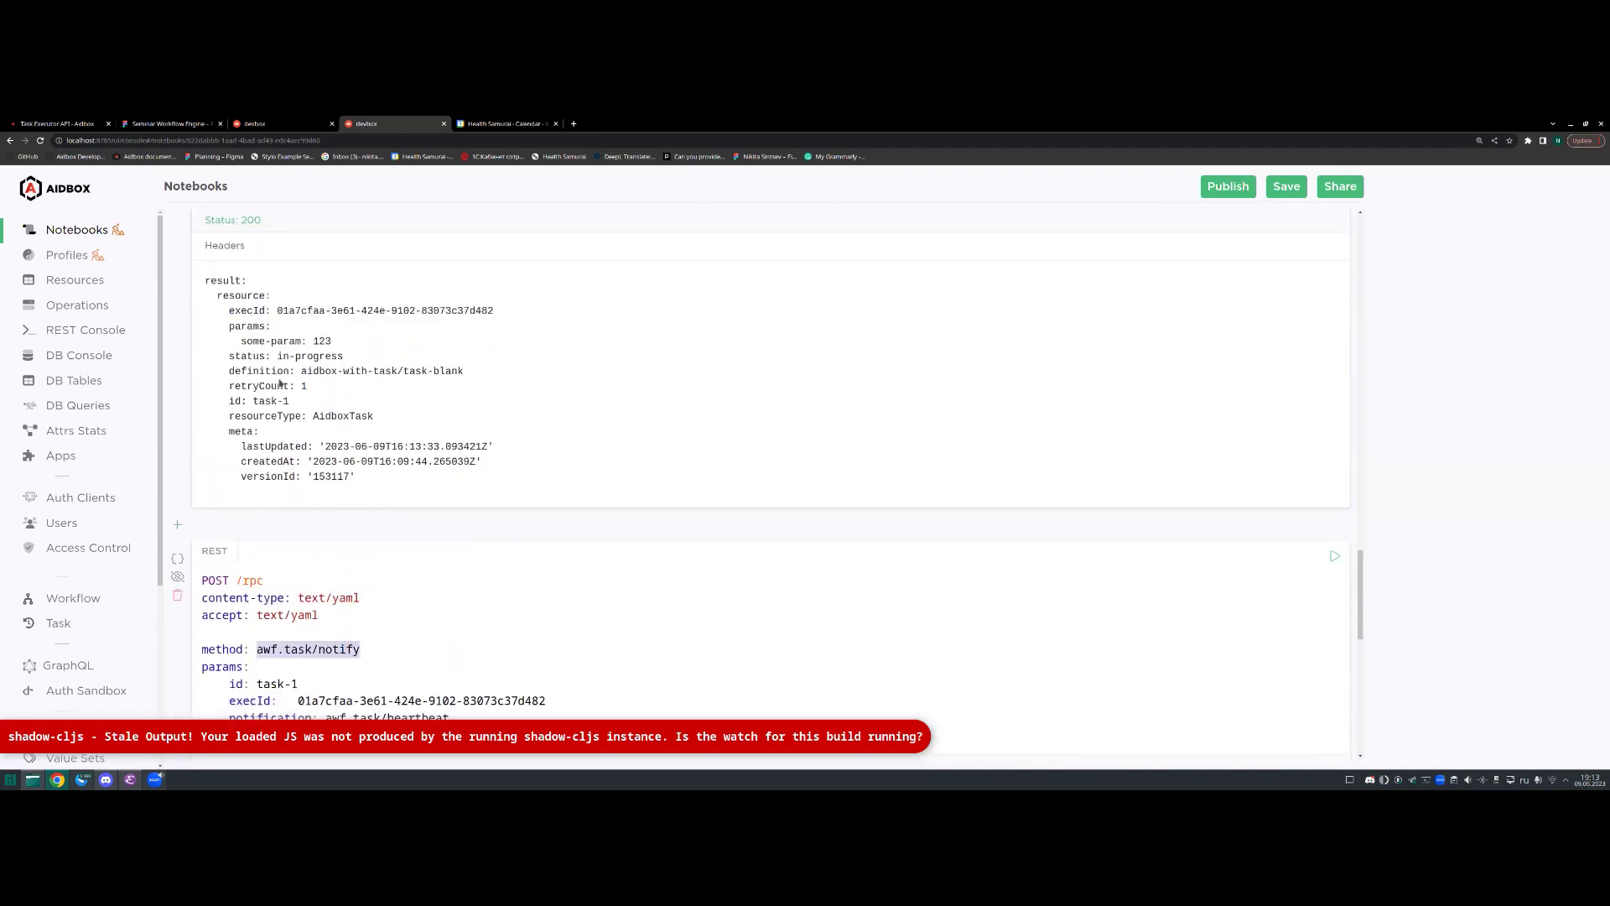
{"action": "left_click_drag", "start_coordinate": [506, 466], "coordinate": [242, 446]}
{"action": "left_click", "coordinate": [487, 445]}
{"action": "scroll", "coordinate": [718, 468], "scroll_direction": "down", "scroll_amount": 3}
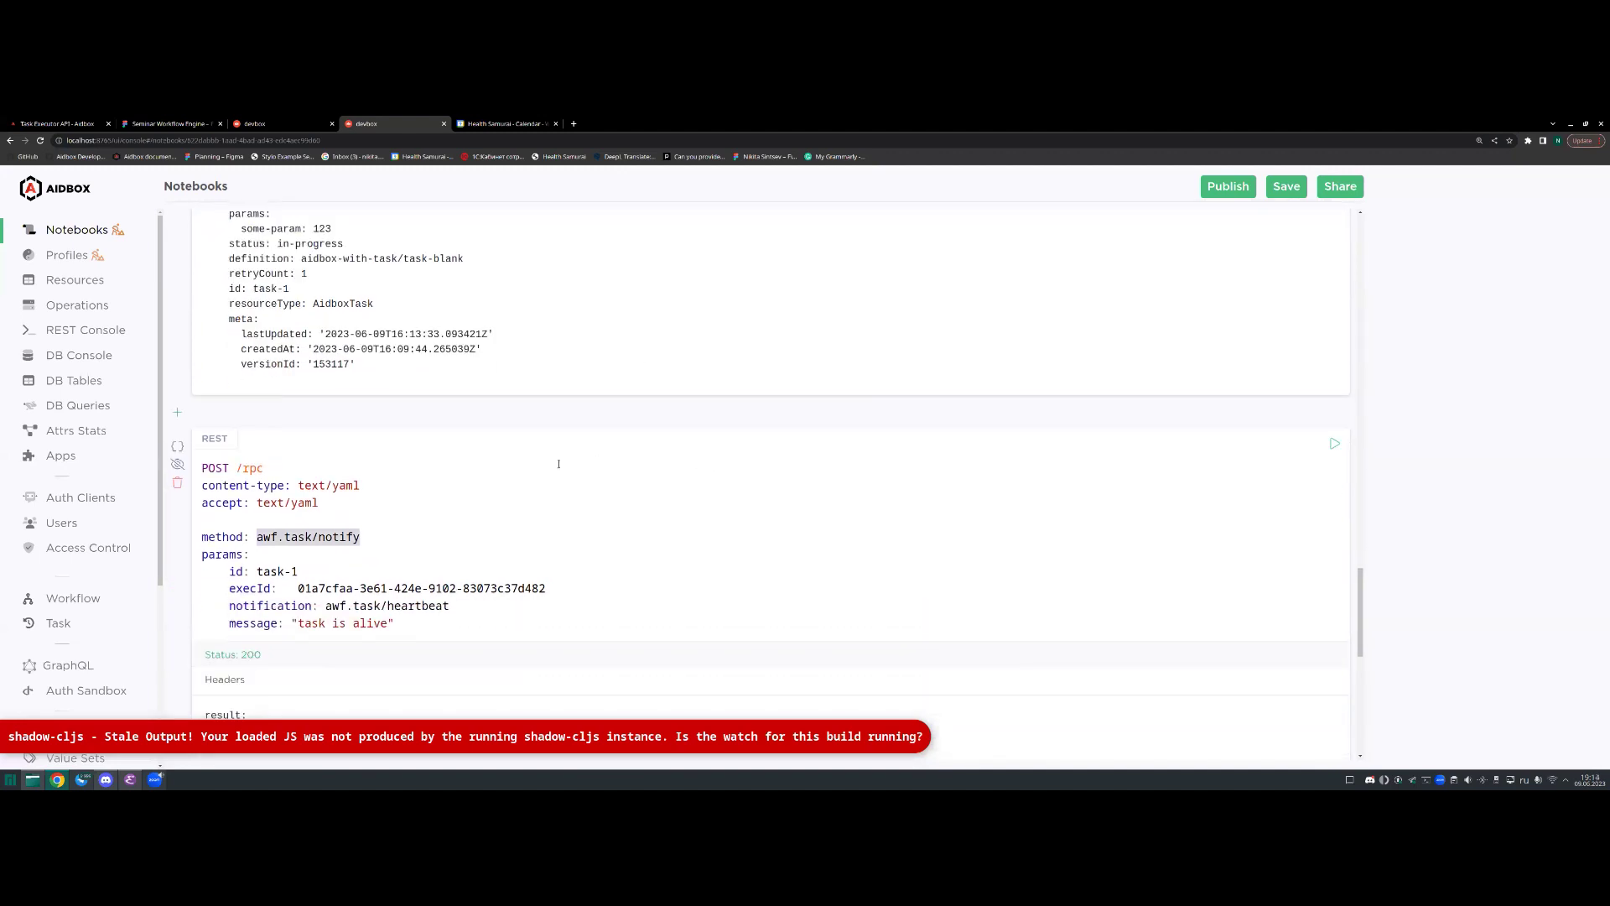
{"action": "scroll", "coordinate": [558, 464], "scroll_direction": "down", "scroll_amount": 3}
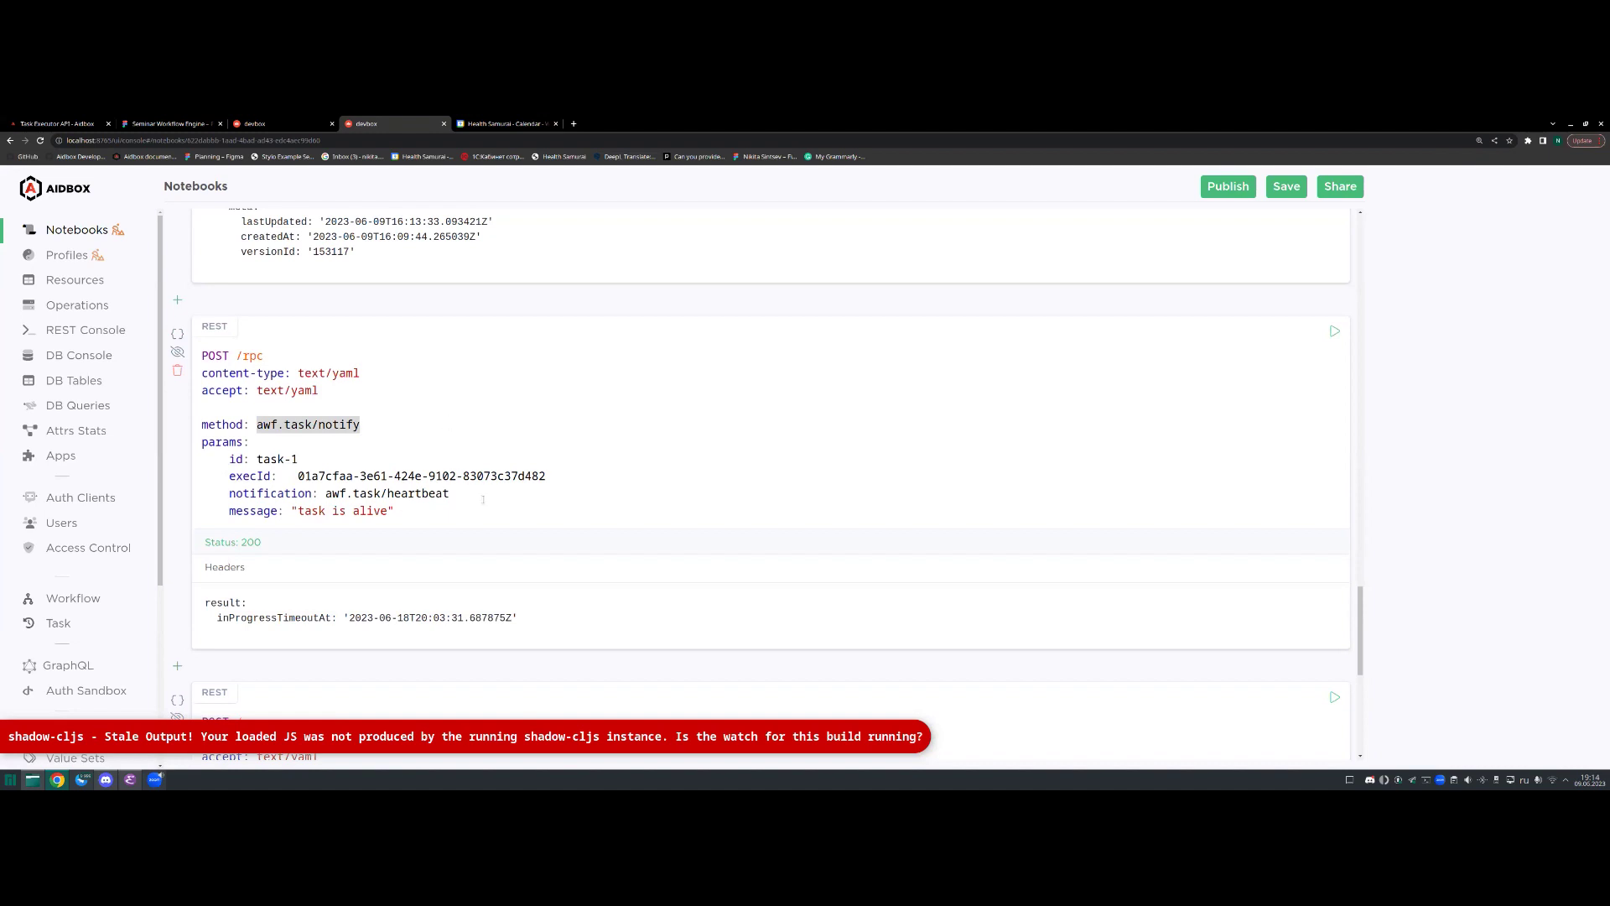
{"action": "left_click_drag", "start_coordinate": [361, 424], "coordinate": [257, 425]}
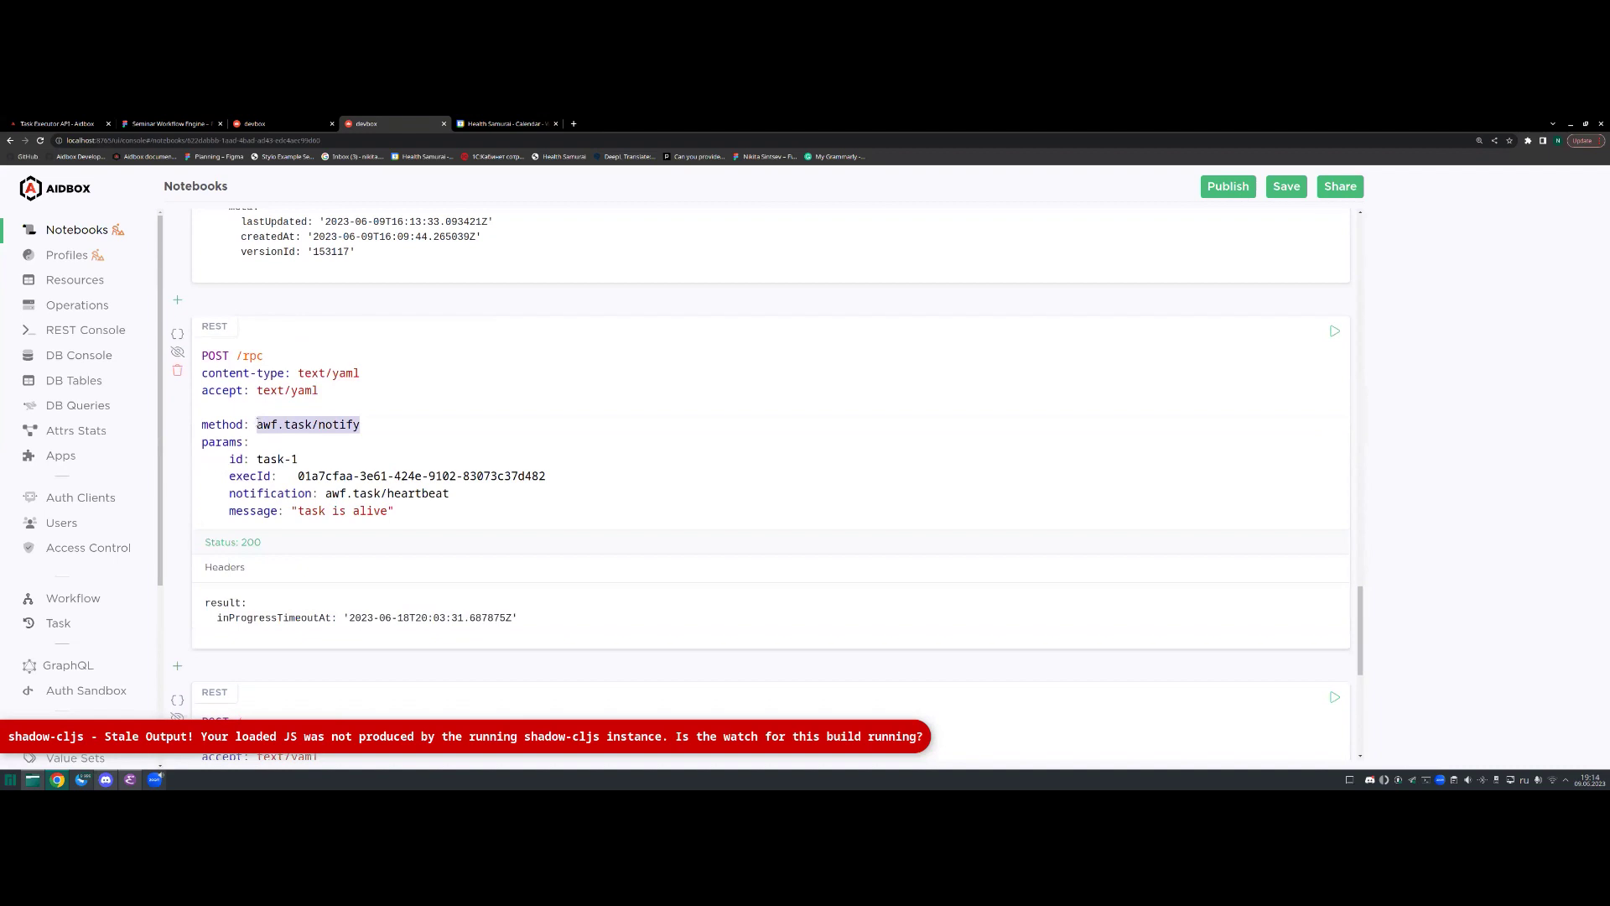
{"action": "left_click", "coordinate": [500, 443]}
{"action": "left_click", "coordinate": [1334, 331]}
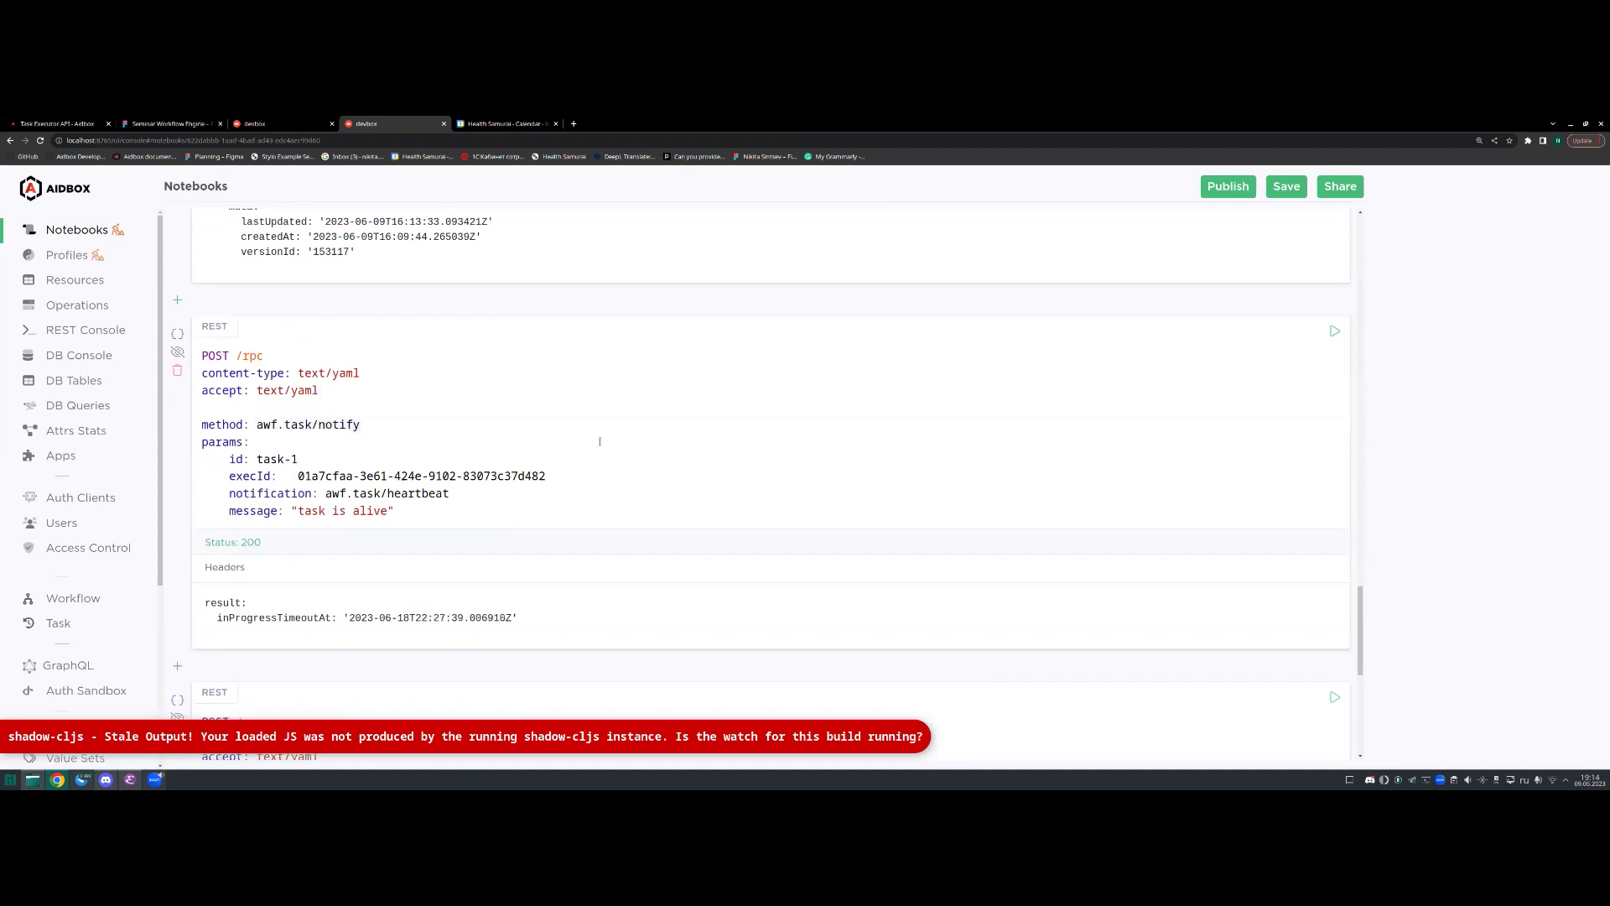
Step: Examine the notify request's notification parameter and the inProgressTimeoutAt value in its response
{"action": "scroll", "coordinate": [839, 386], "scroll_direction": "down", "scroll_amount": 1}
{"action": "left_click_drag", "start_coordinate": [450, 437], "coordinate": [323, 437]}
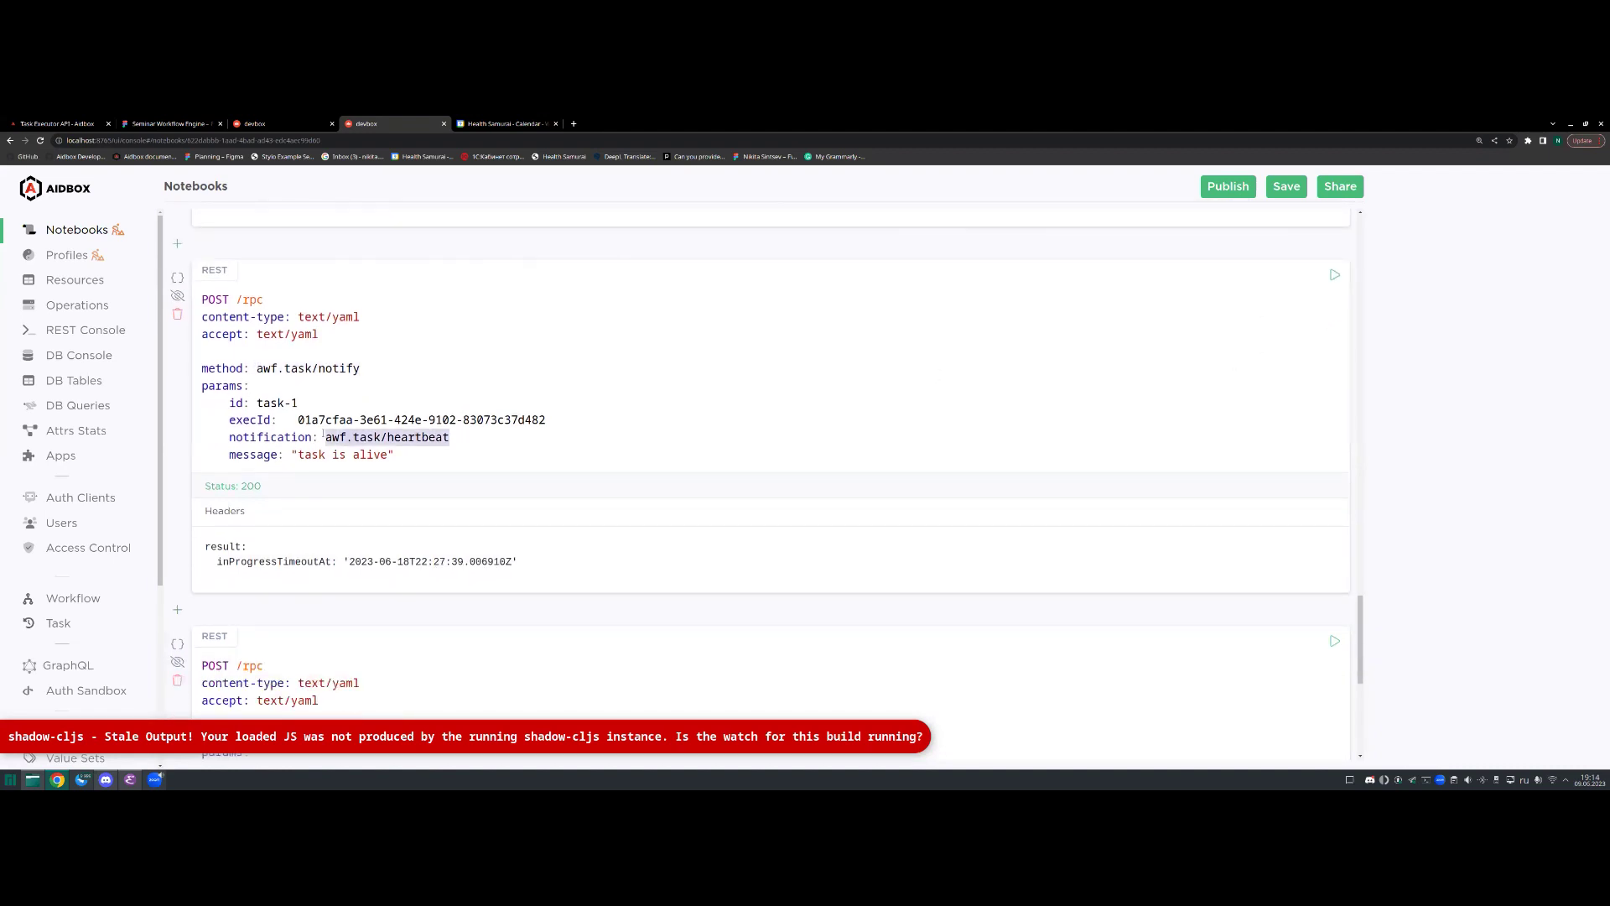
{"action": "left_click_drag", "start_coordinate": [486, 443], "coordinate": [324, 437]}
{"action": "left_click", "coordinate": [473, 444]}
{"action": "left_click_drag", "start_coordinate": [449, 437], "coordinate": [326, 437]}
{"action": "left_click", "coordinate": [400, 437]}
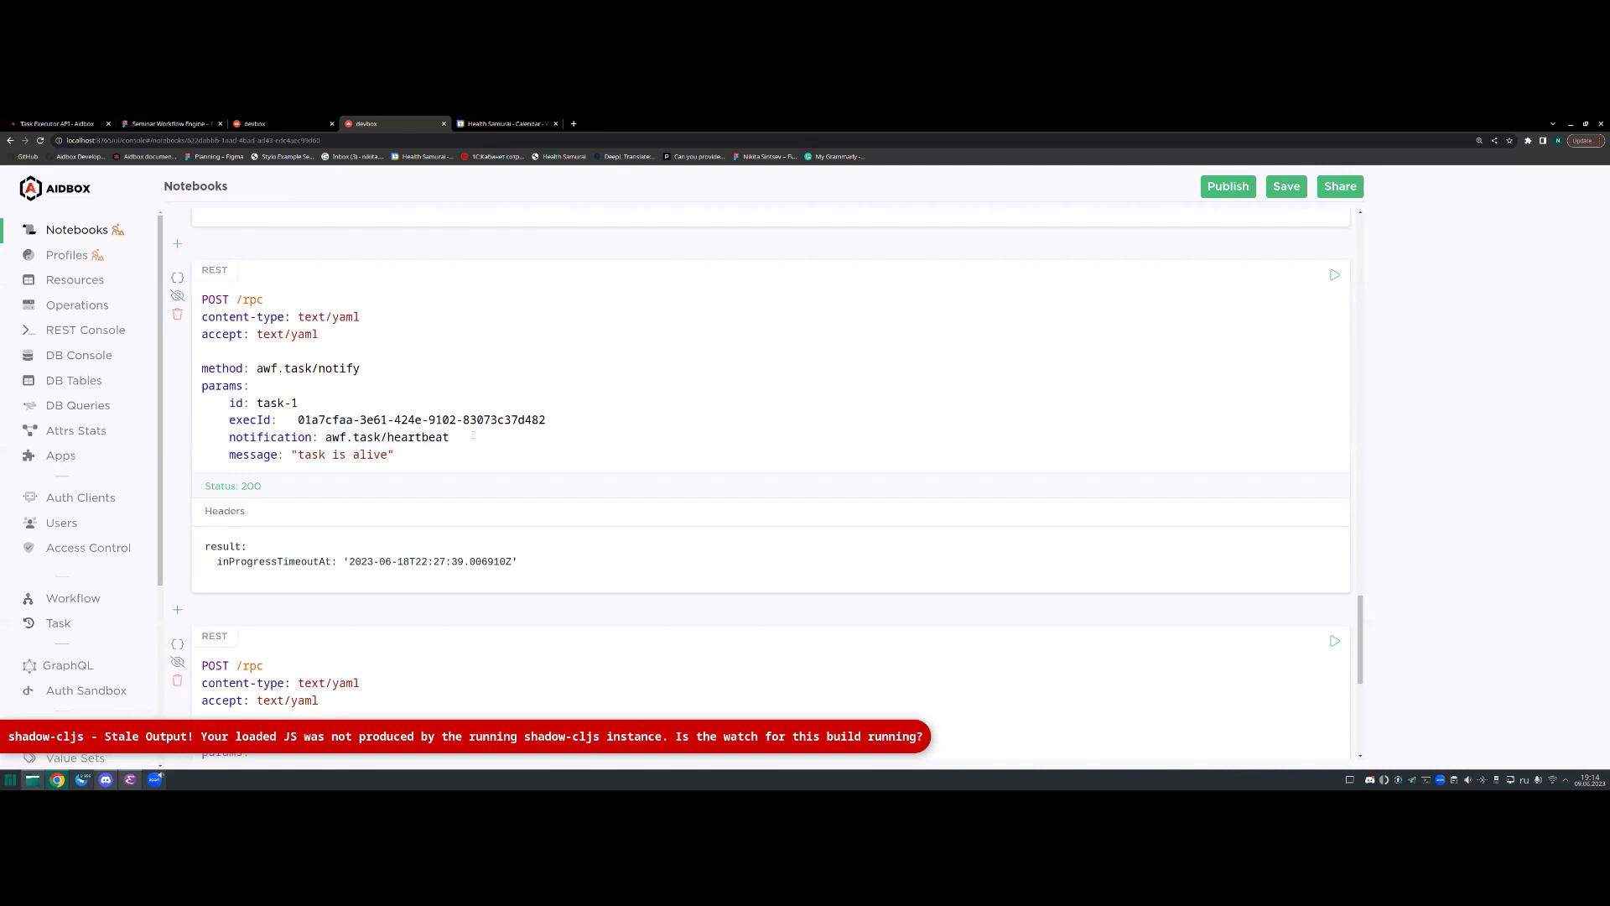
{"action": "left_click_drag", "start_coordinate": [472, 437], "coordinate": [384, 437]}
{"action": "key", "text": "Right"}
{"action": "left_click_drag", "start_coordinate": [349, 561], "coordinate": [512, 562]}
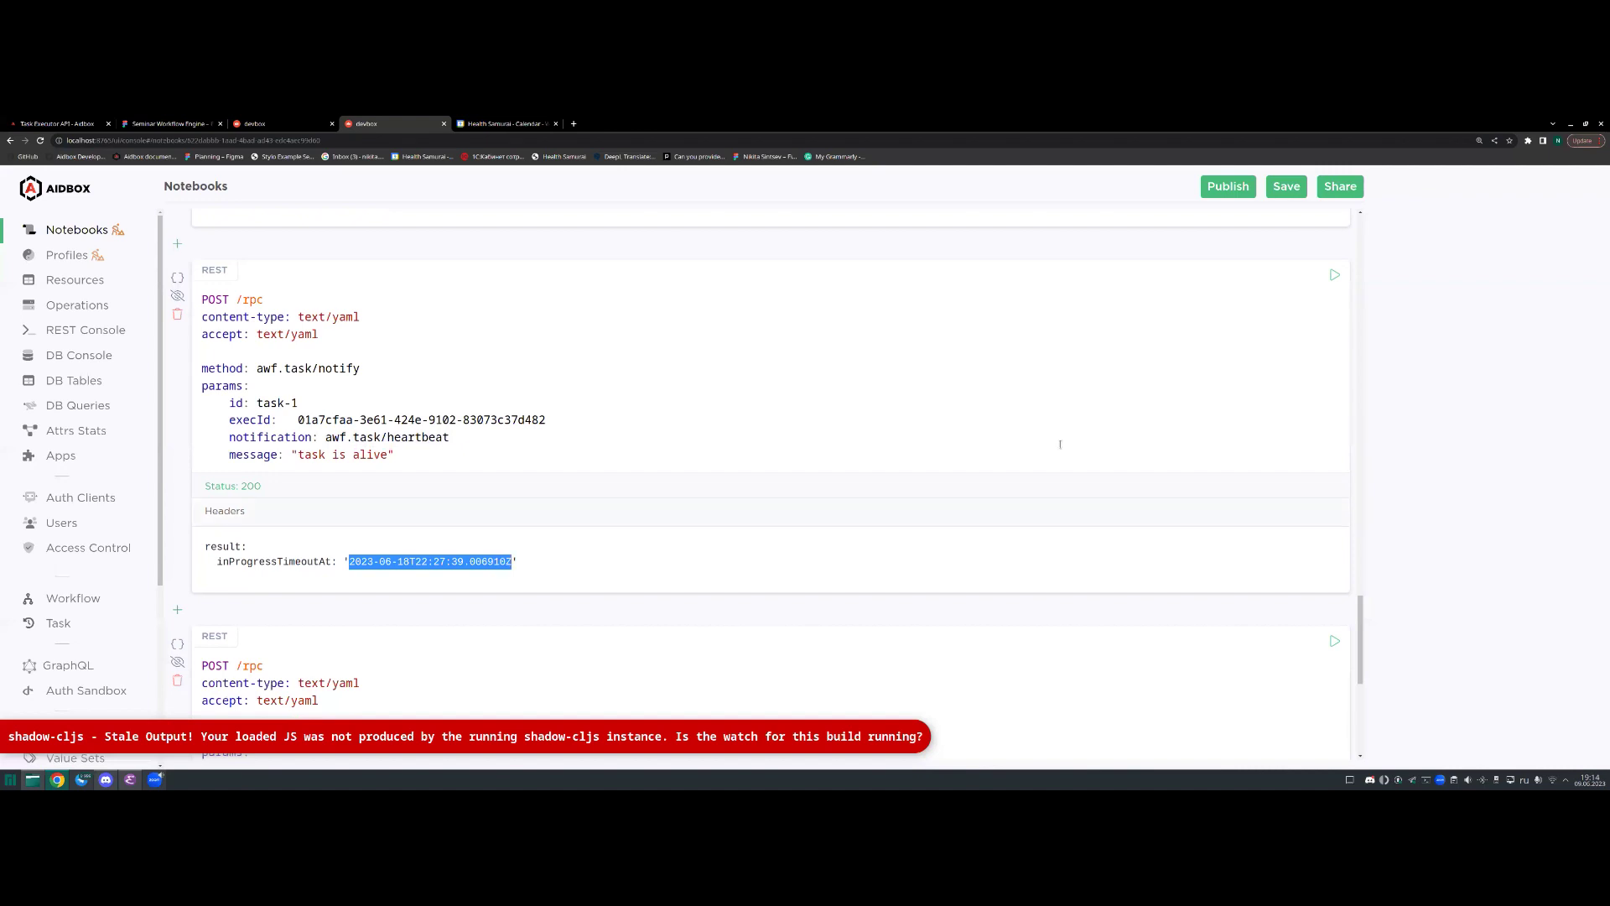
Step: Send the awf.task/notify heartbeat for task-1 twice more, comparing inProgressTimeoutAt in the responses
{"action": "left_click", "coordinate": [1334, 274]}
{"action": "left_click_drag", "start_coordinate": [422, 561], "coordinate": [470, 561]}
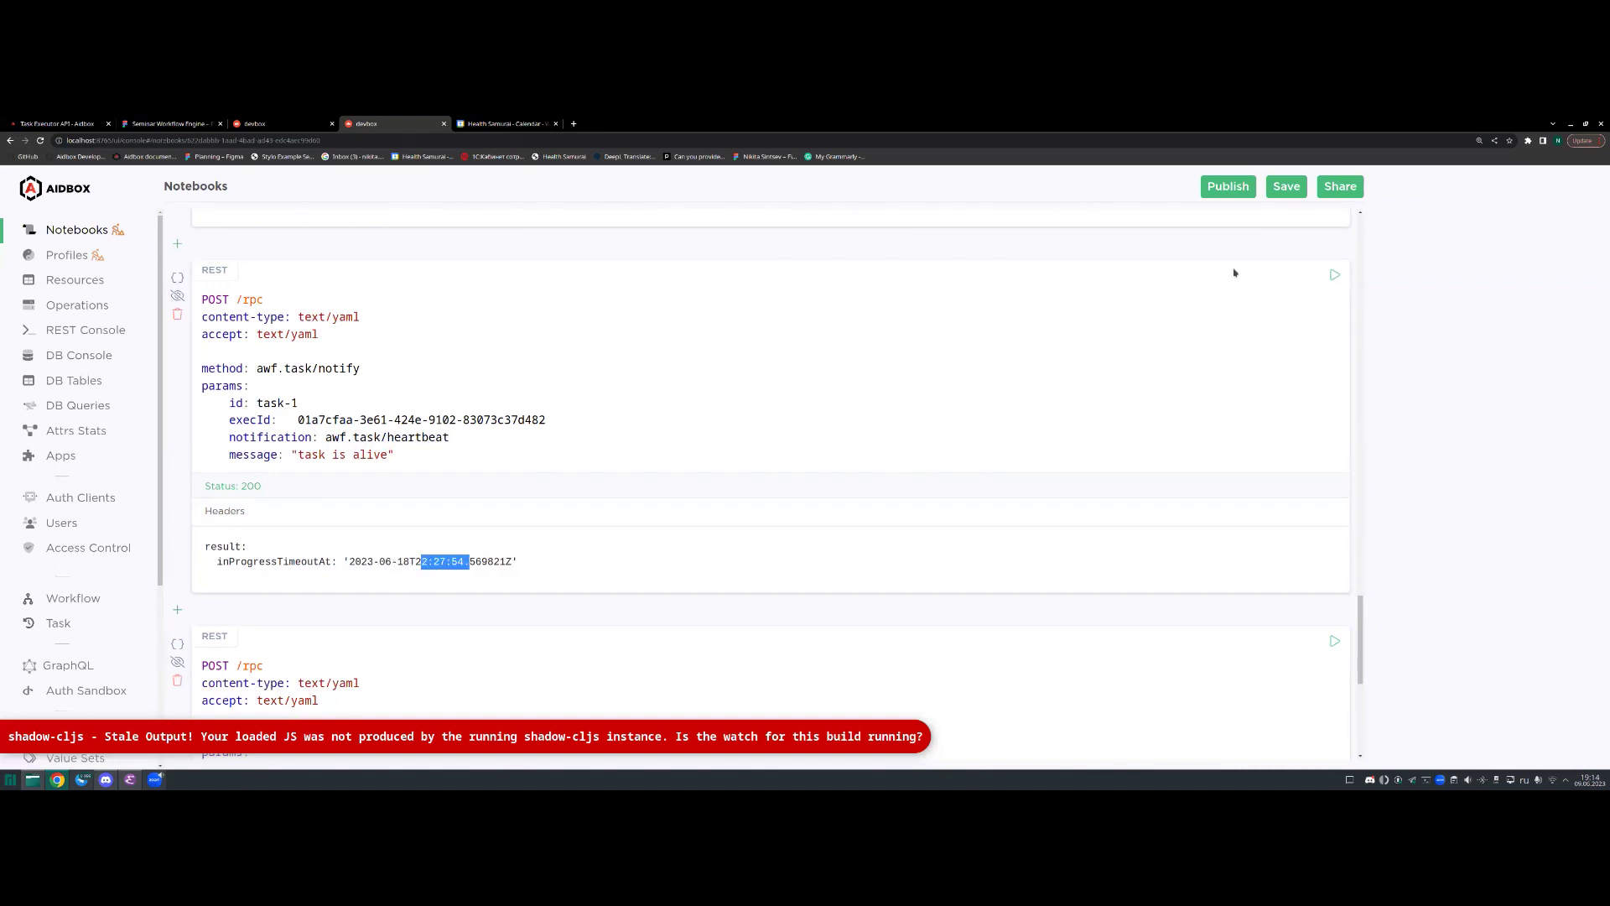
{"action": "left_click", "coordinate": [1335, 276]}
{"action": "left_click_drag", "start_coordinate": [205, 561], "coordinate": [518, 561]}
{"action": "left_click", "coordinate": [695, 503]}
{"action": "scroll", "coordinate": [834, 396], "scroll_direction": "down", "scroll_amount": 1}
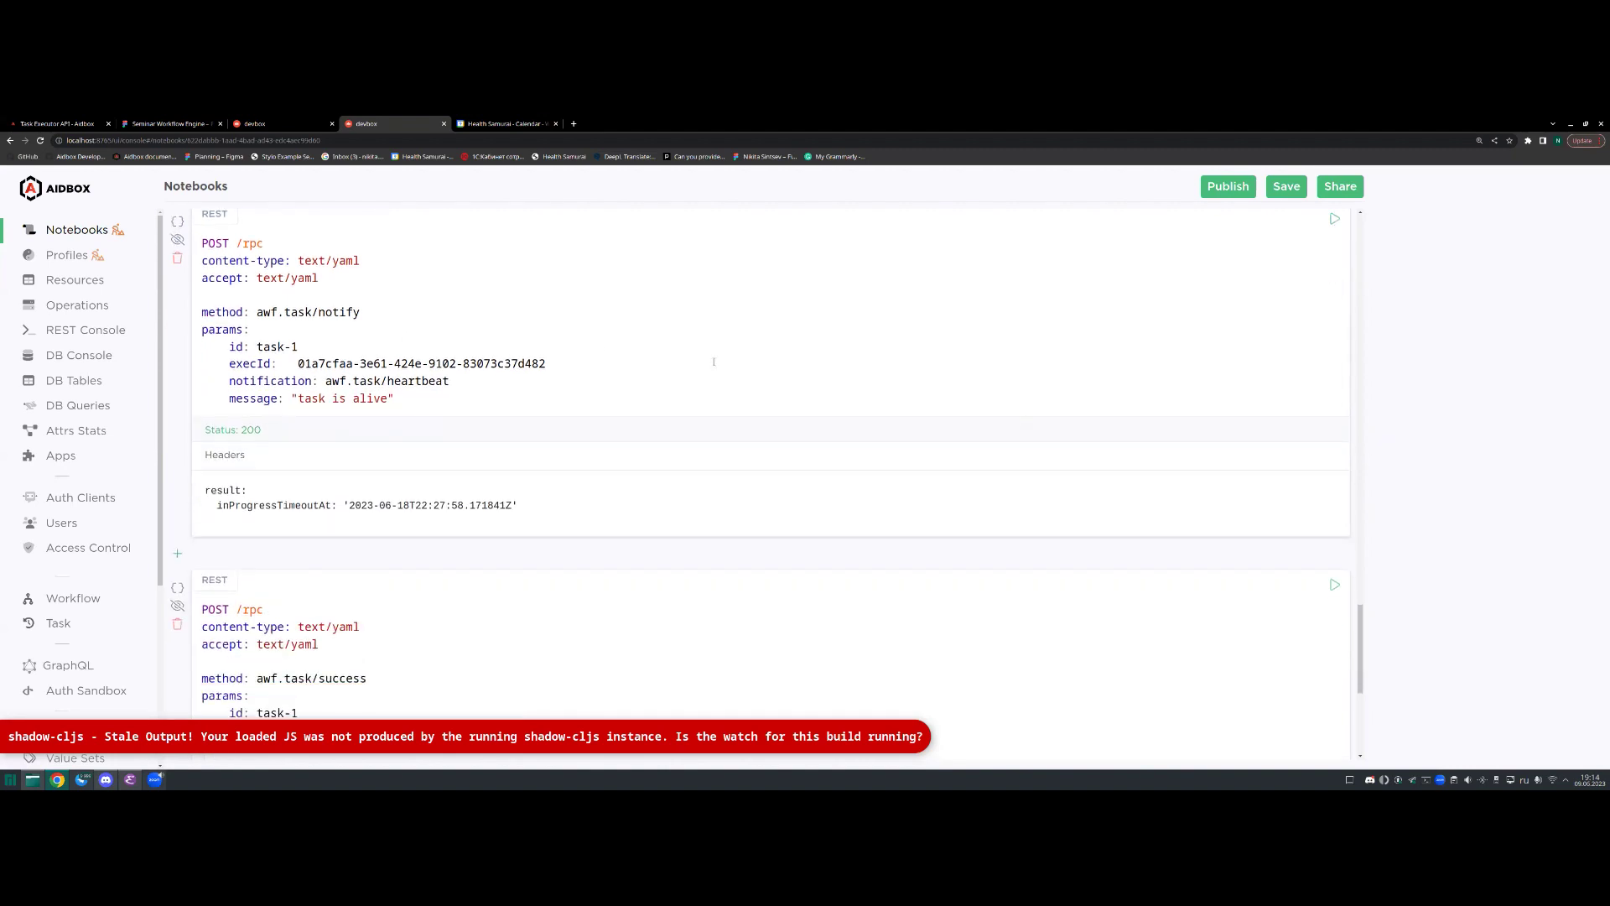
Step: Switch to the aidbox-with-task/task-blank task page and check its status and the heartbeat entries in the log
{"action": "scroll", "coordinate": [714, 362], "scroll_direction": "up", "scroll_amount": 1}
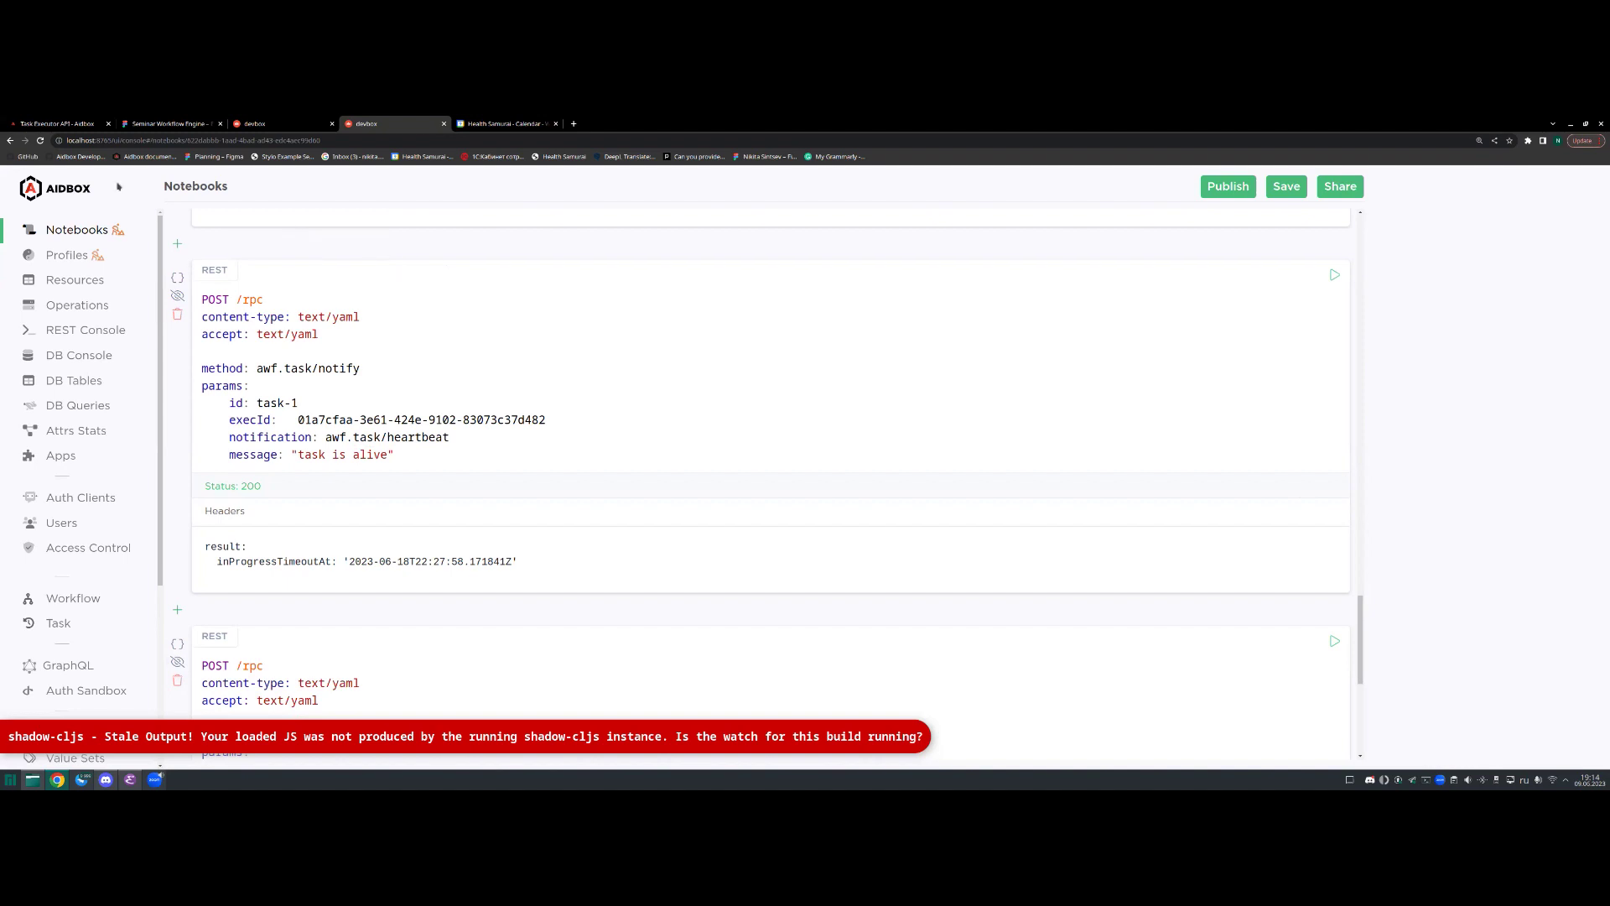
{"action": "left_click", "coordinate": [262, 123]}
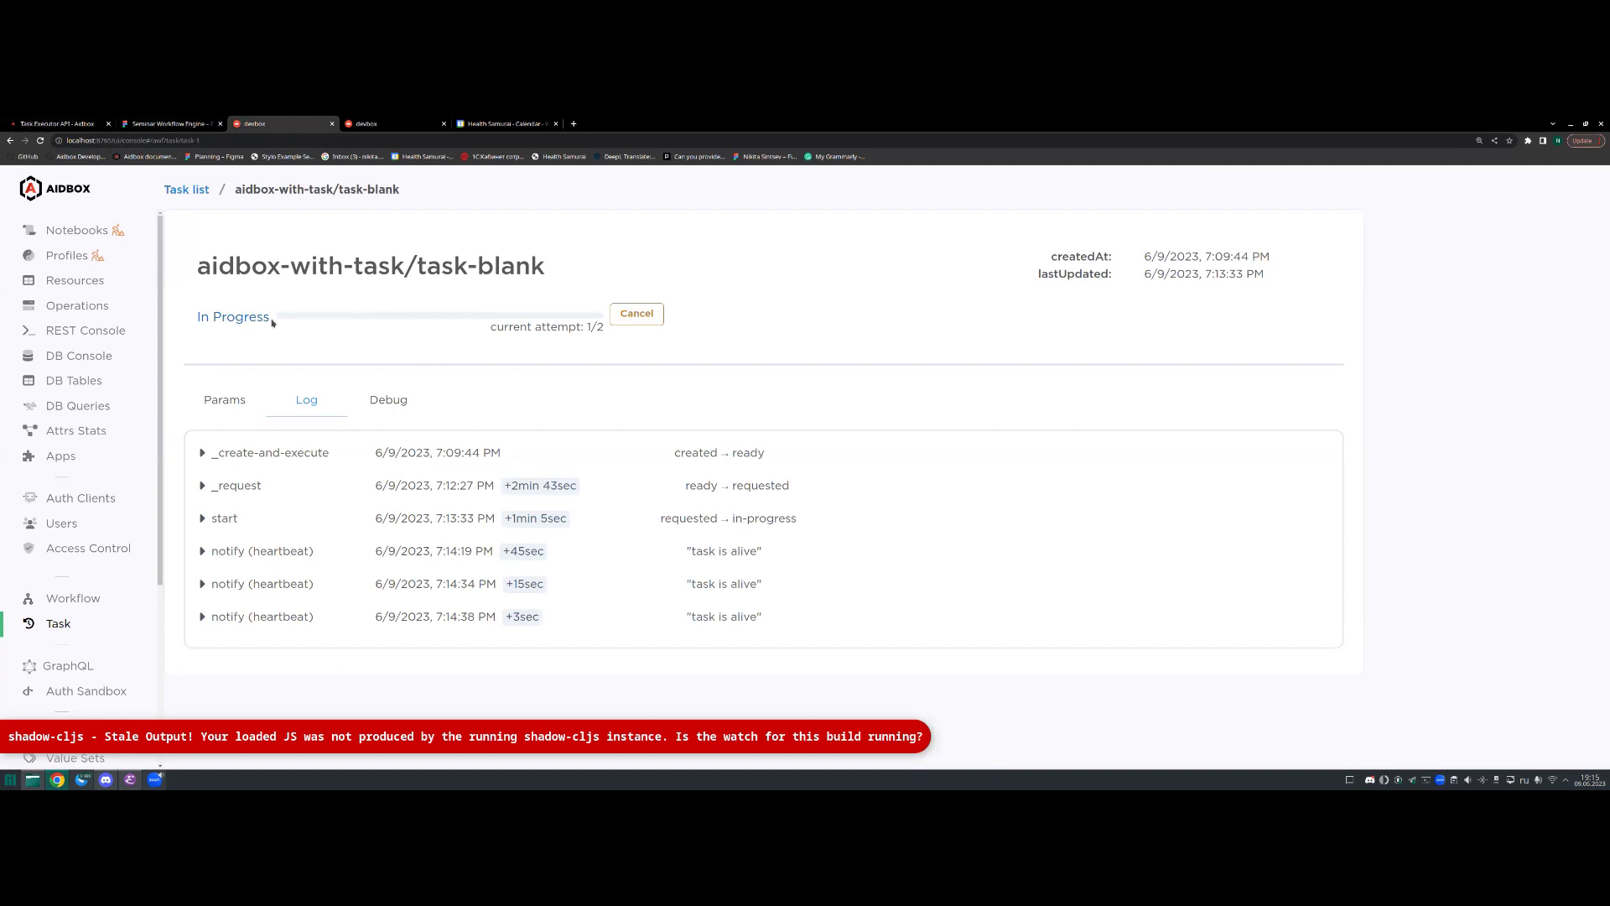
{"action": "left_click_drag", "start_coordinate": [248, 320], "coordinate": [341, 327]}
{"action": "left_click", "coordinate": [302, 320]}
Step: Back in the notebook, copy the notify request's execId into the awf.task/success request for task-1 and run it with result done
{"action": "left_click", "coordinate": [396, 126]}
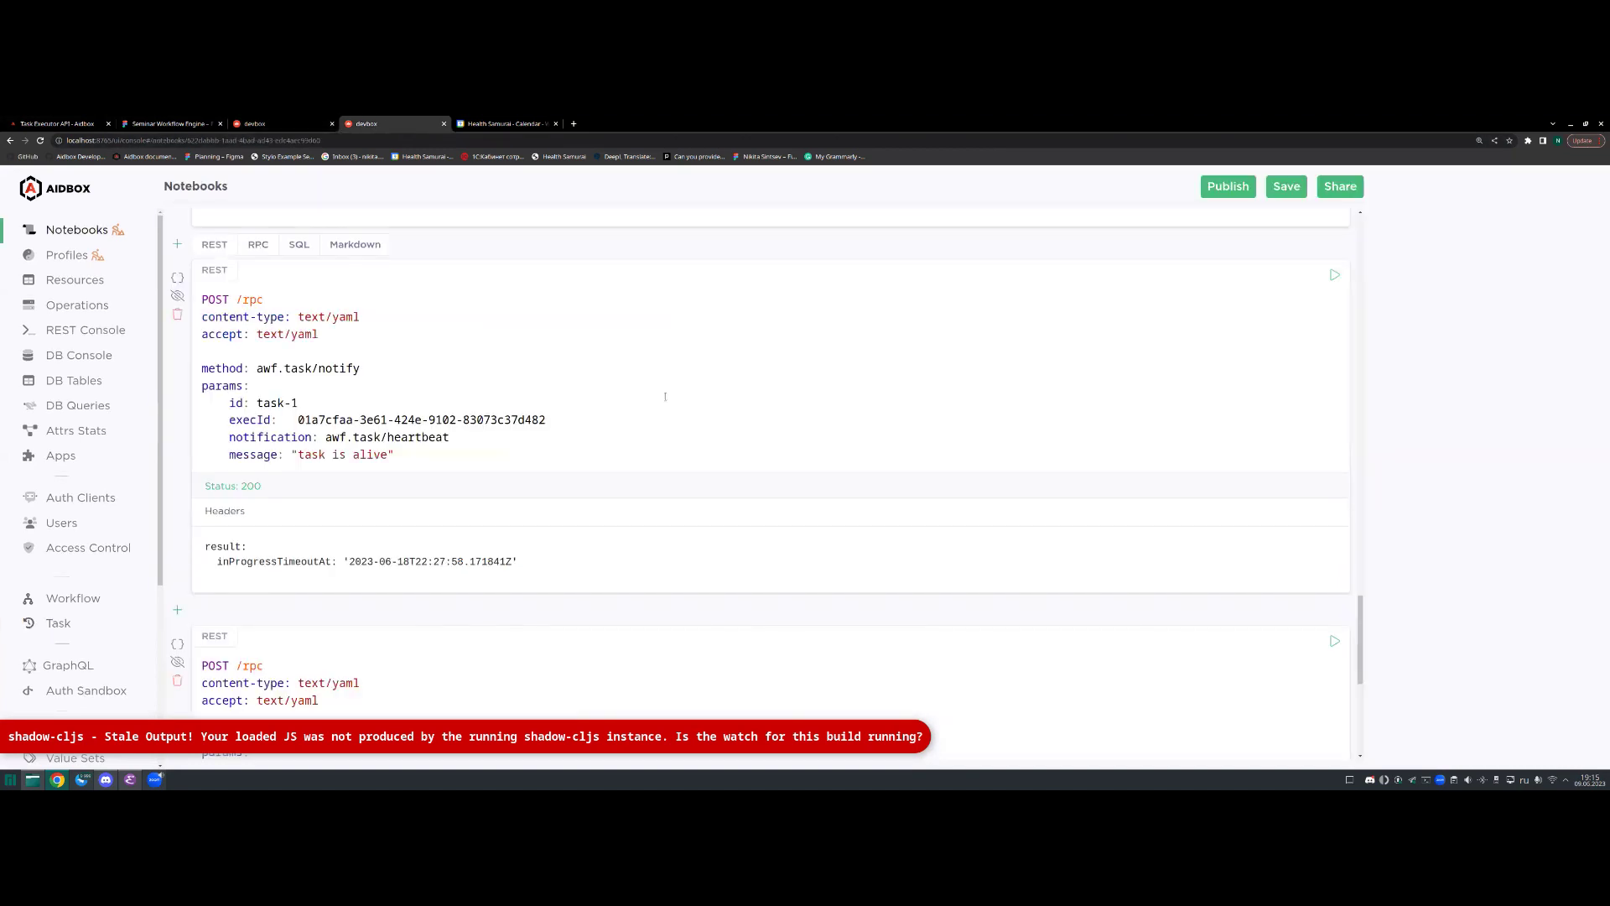
{"action": "scroll", "coordinate": [705, 405], "scroll_direction": "down", "scroll_amount": 4}
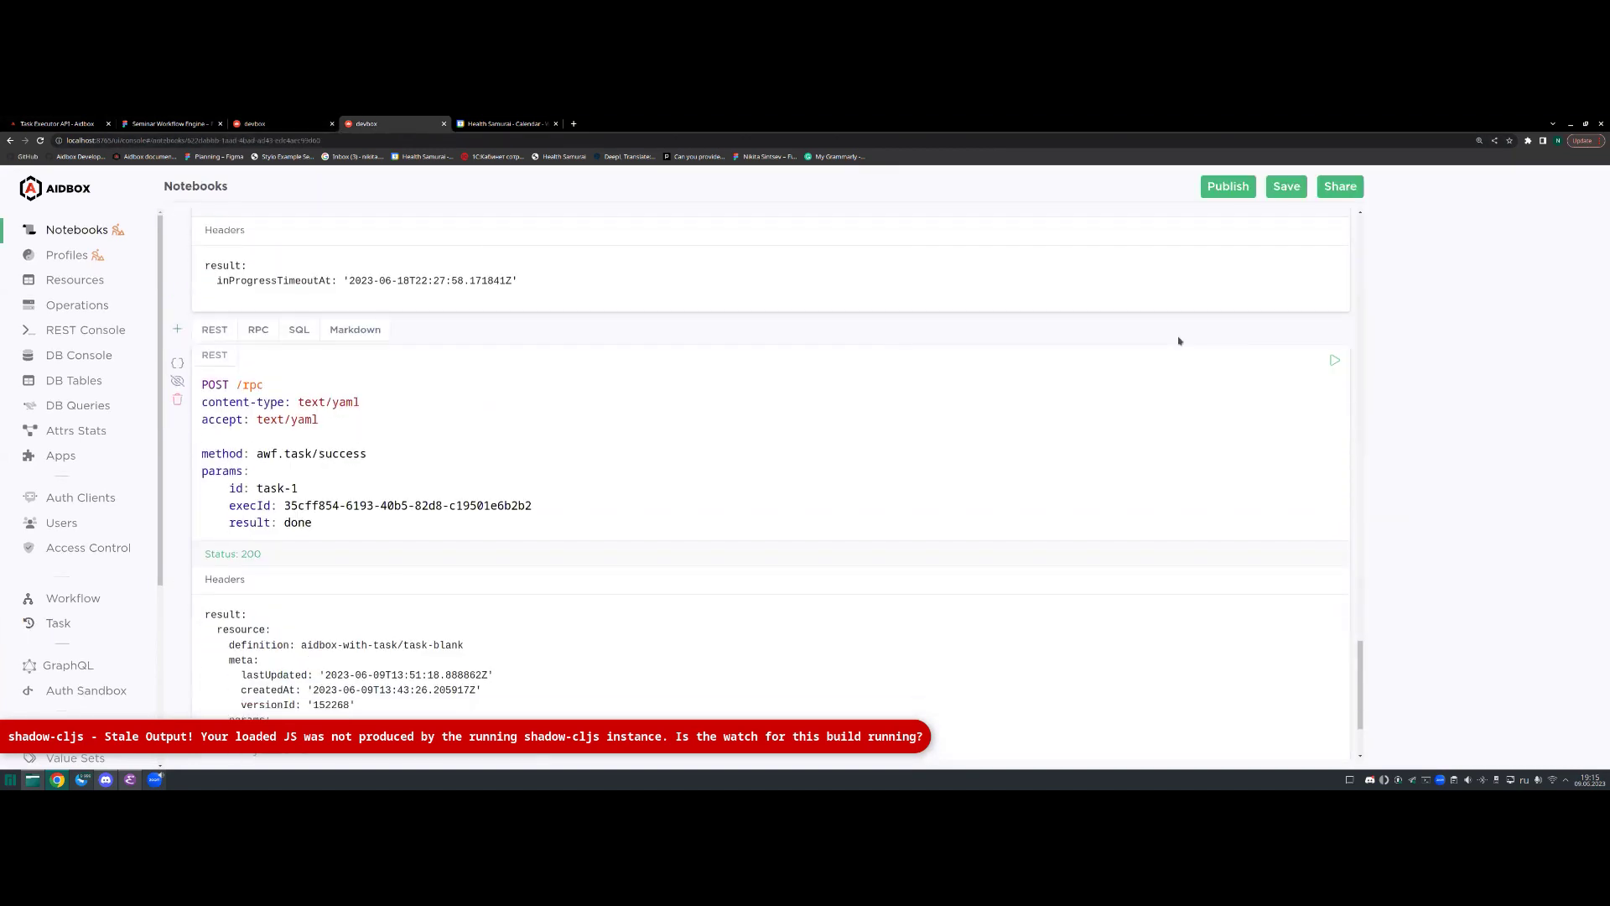
{"action": "scroll", "coordinate": [588, 305], "scroll_direction": "up", "scroll_amount": 3}
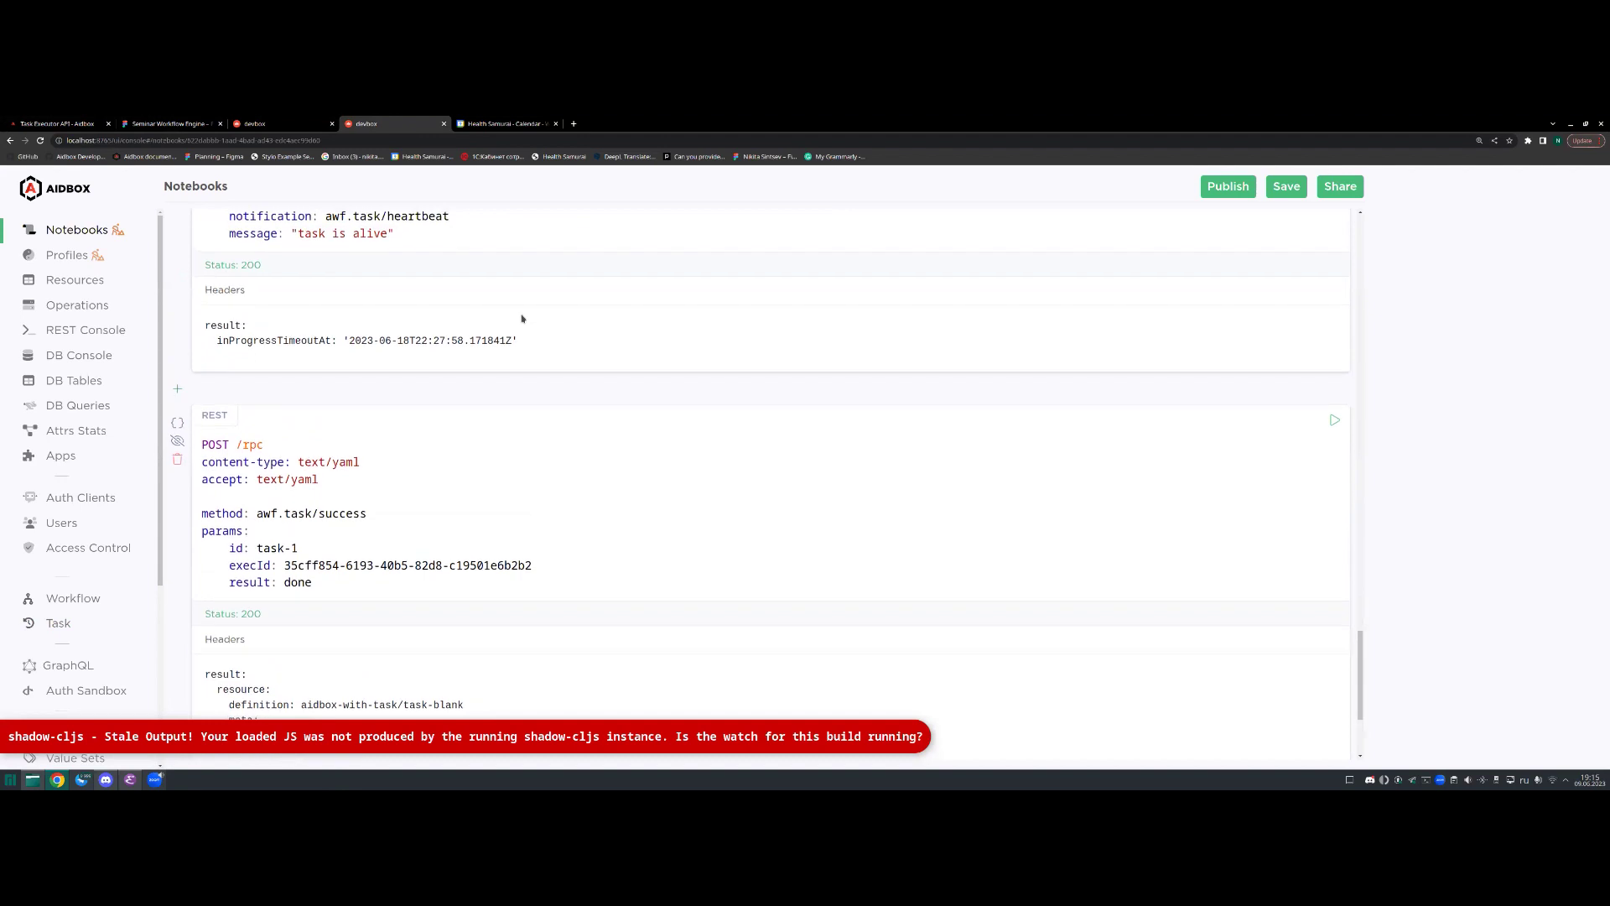
{"action": "left_click_drag", "start_coordinate": [558, 367], "coordinate": [300, 364]}
{"action": "key", "text": "ctrl+c"}
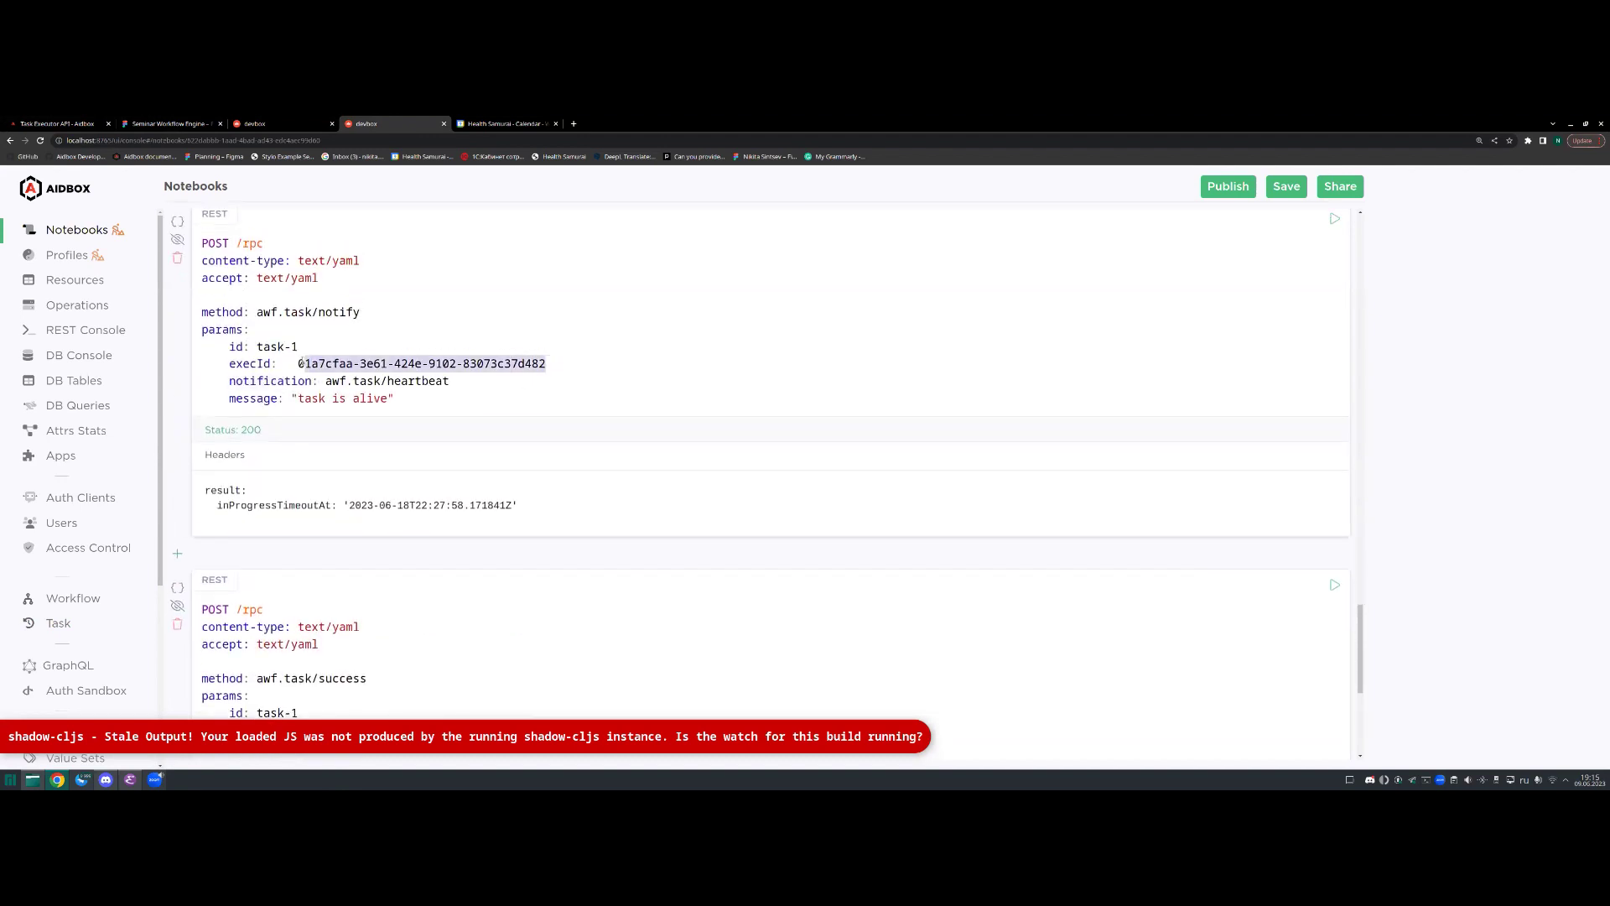
{"action": "scroll", "coordinate": [571, 368], "scroll_direction": "down", "scroll_amount": 3}
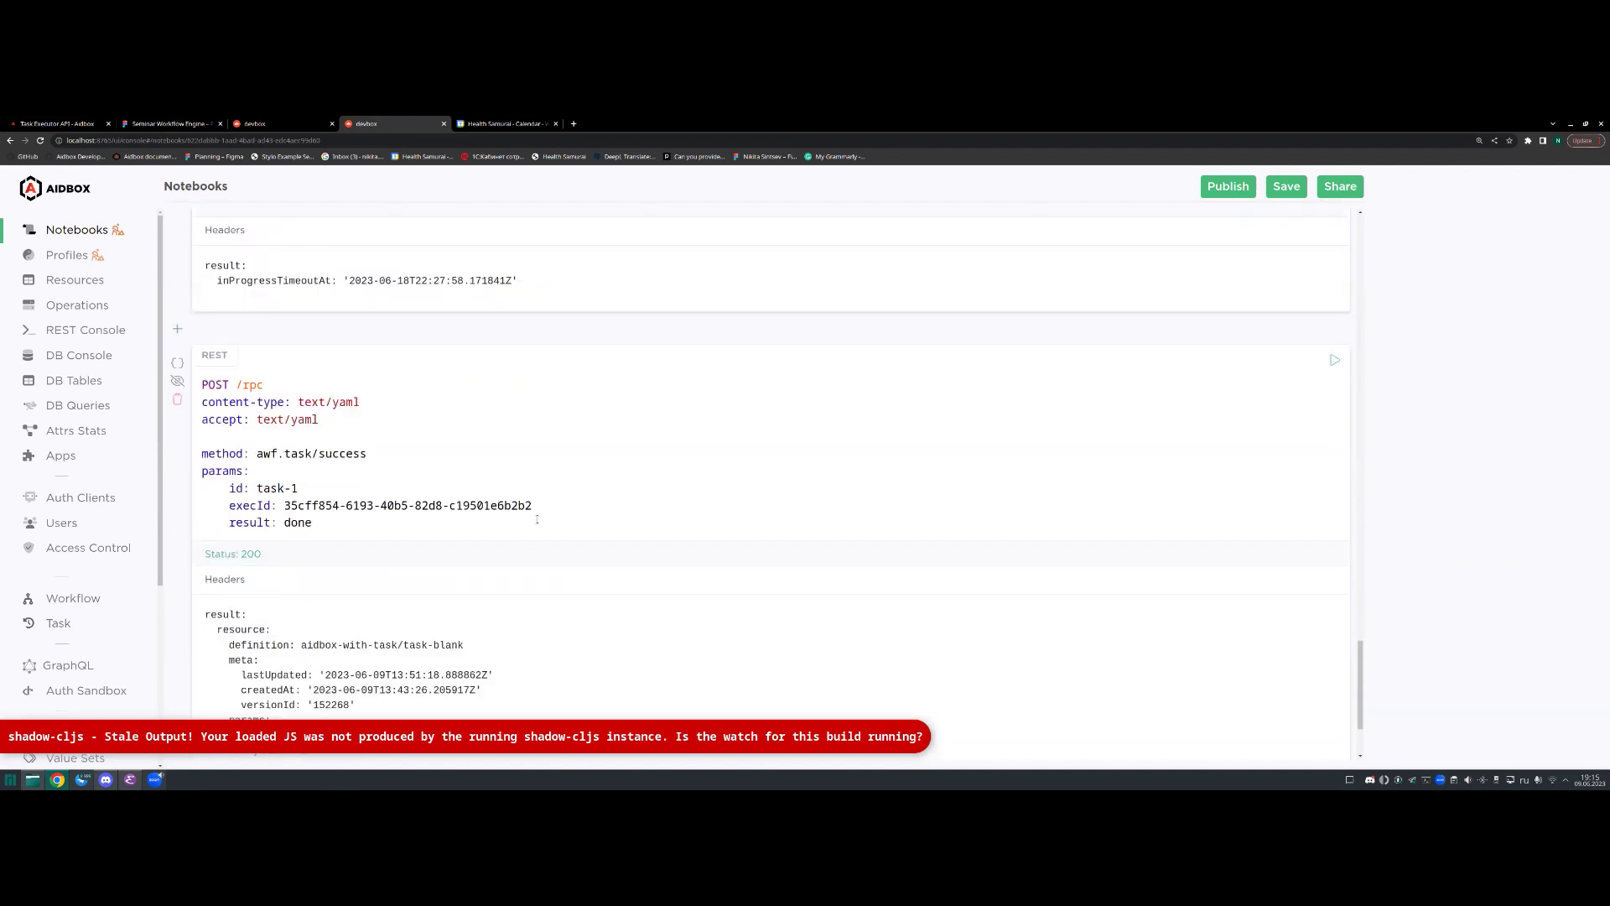
{"action": "left_click_drag", "start_coordinate": [534, 506], "coordinate": [284, 506]}
{"action": "key", "text": "ctrl+v"}
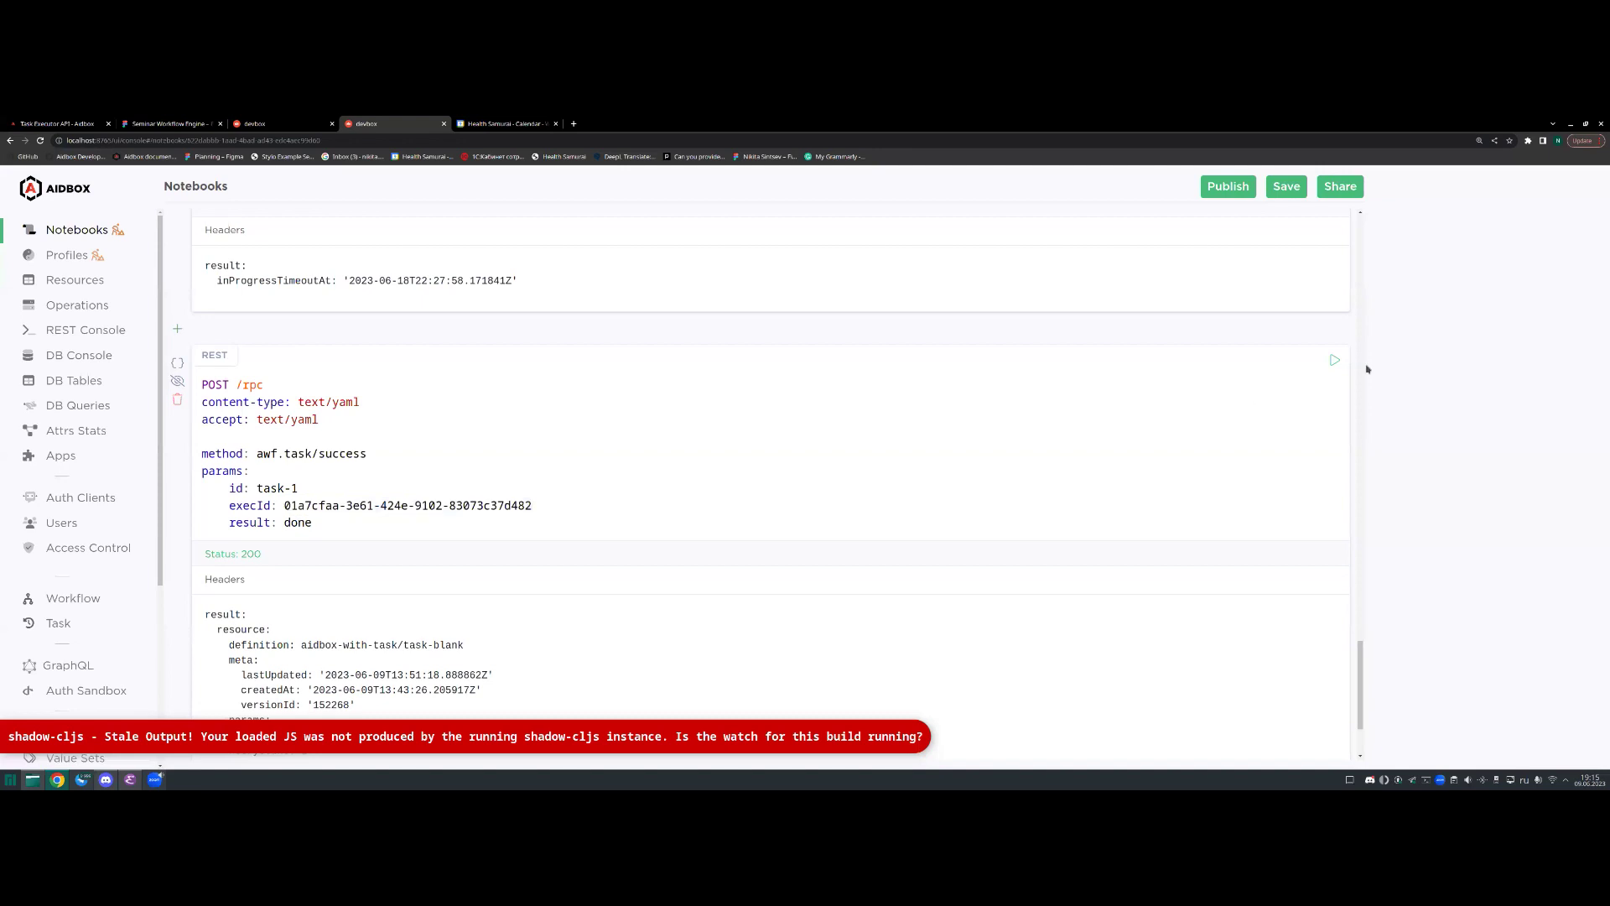
{"action": "left_click", "coordinate": [1334, 360]}
{"action": "scroll", "coordinate": [683, 445], "scroll_direction": "down", "scroll_amount": 3}
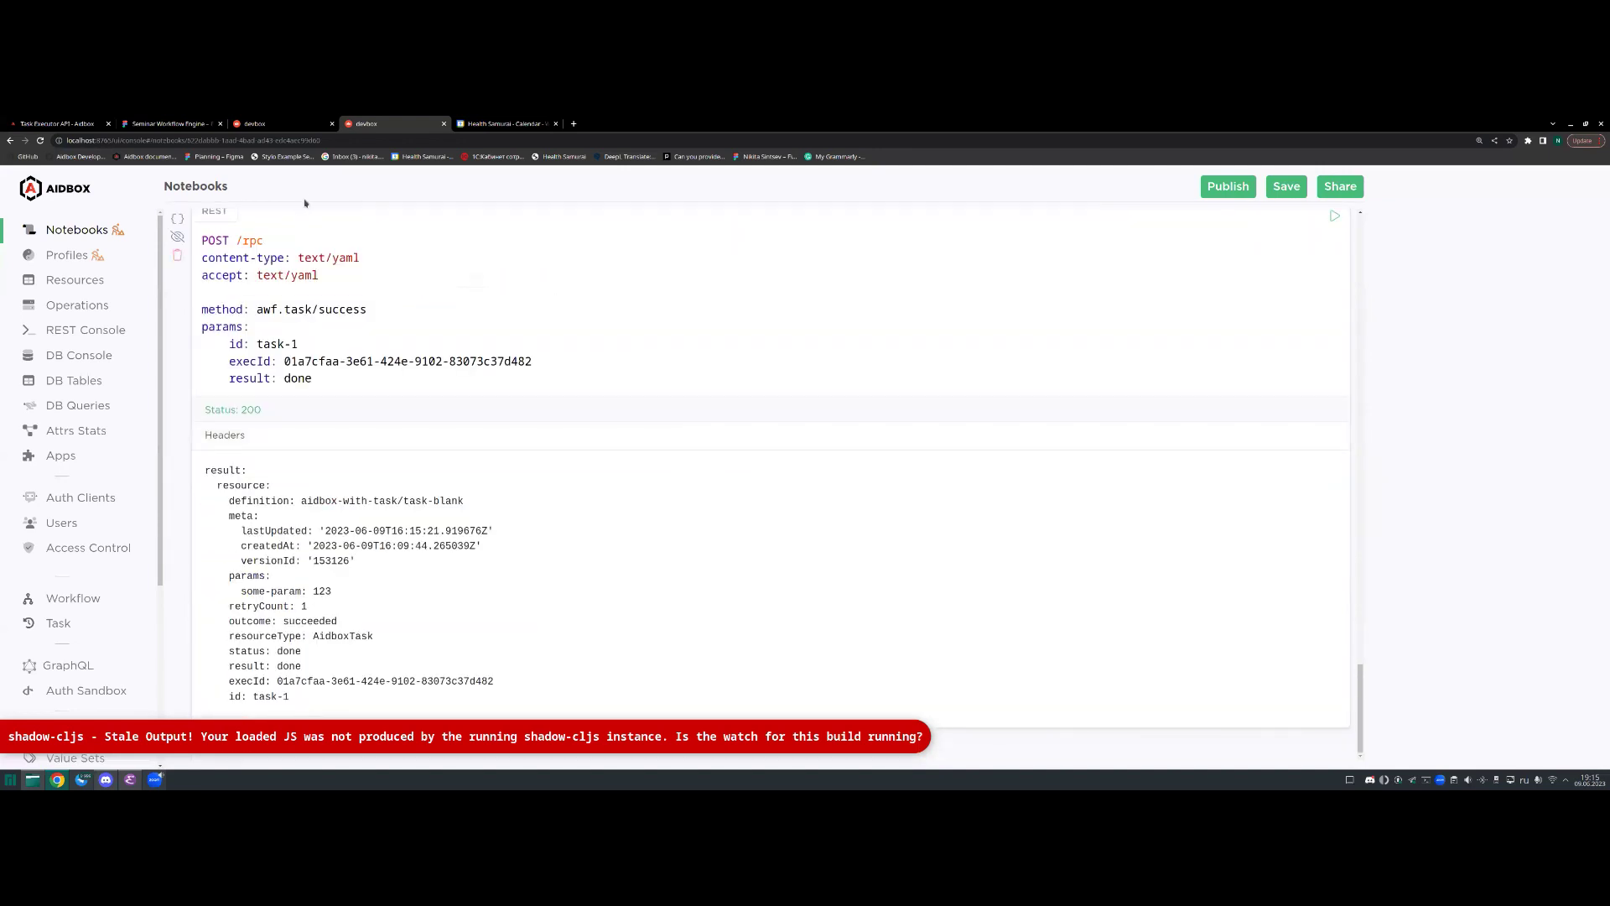
Step: Return to the task-blank task page and examine its status, outcome and total attempts
{"action": "left_click", "coordinate": [273, 124]}
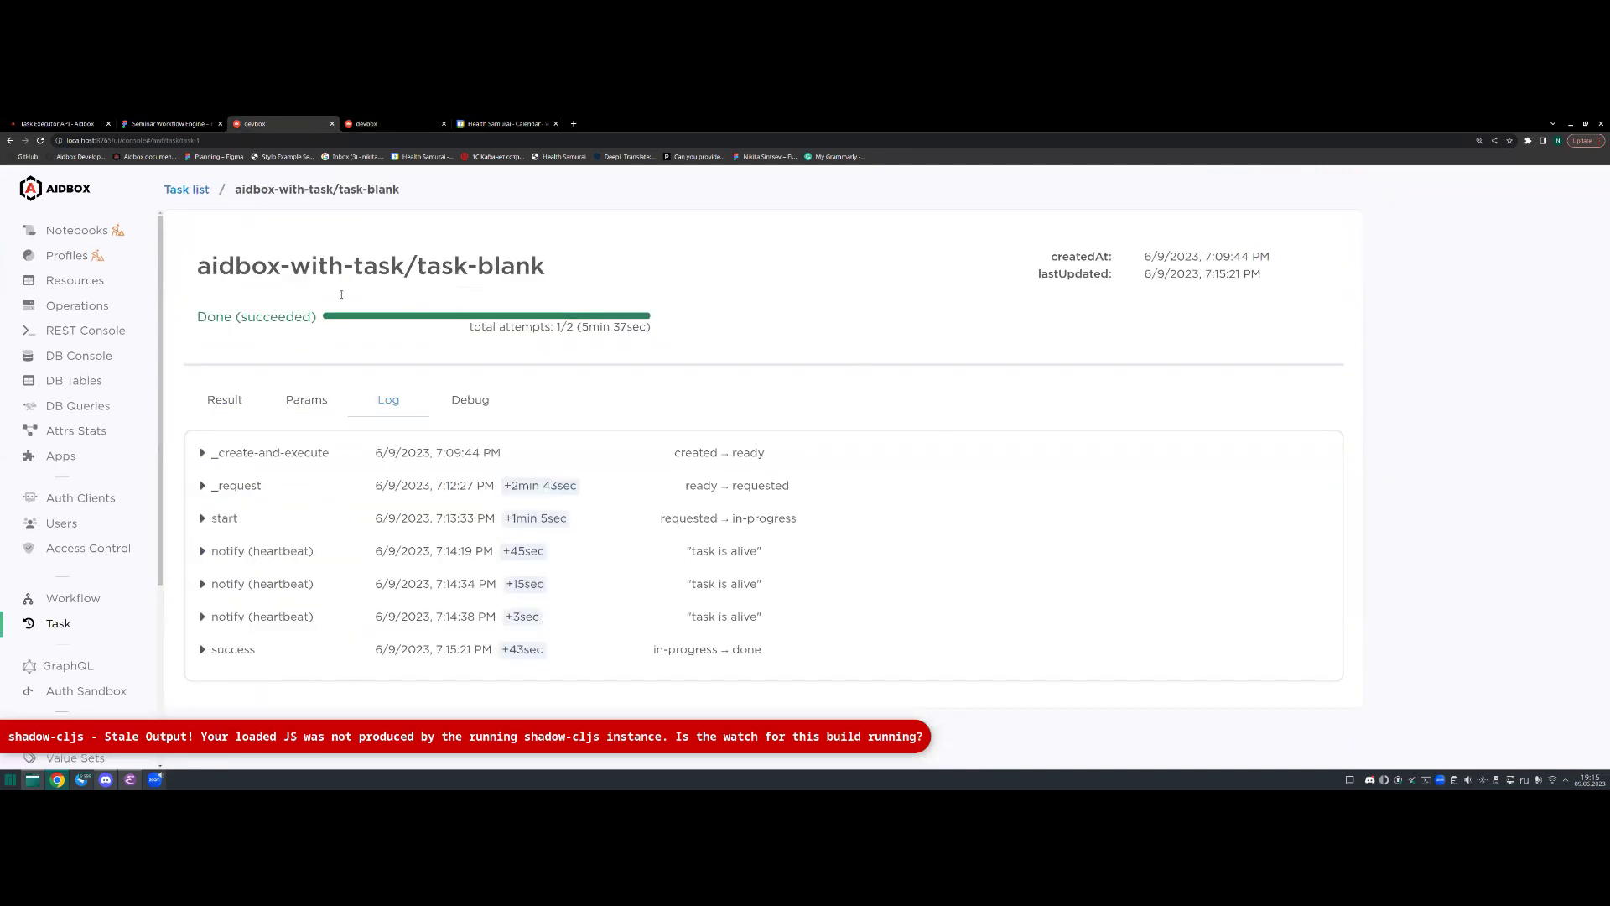
{"action": "left_click_drag", "start_coordinate": [191, 316], "coordinate": [655, 333]}
{"action": "left_click", "coordinate": [708, 353]}
{"action": "double_click", "coordinate": [298, 317]}
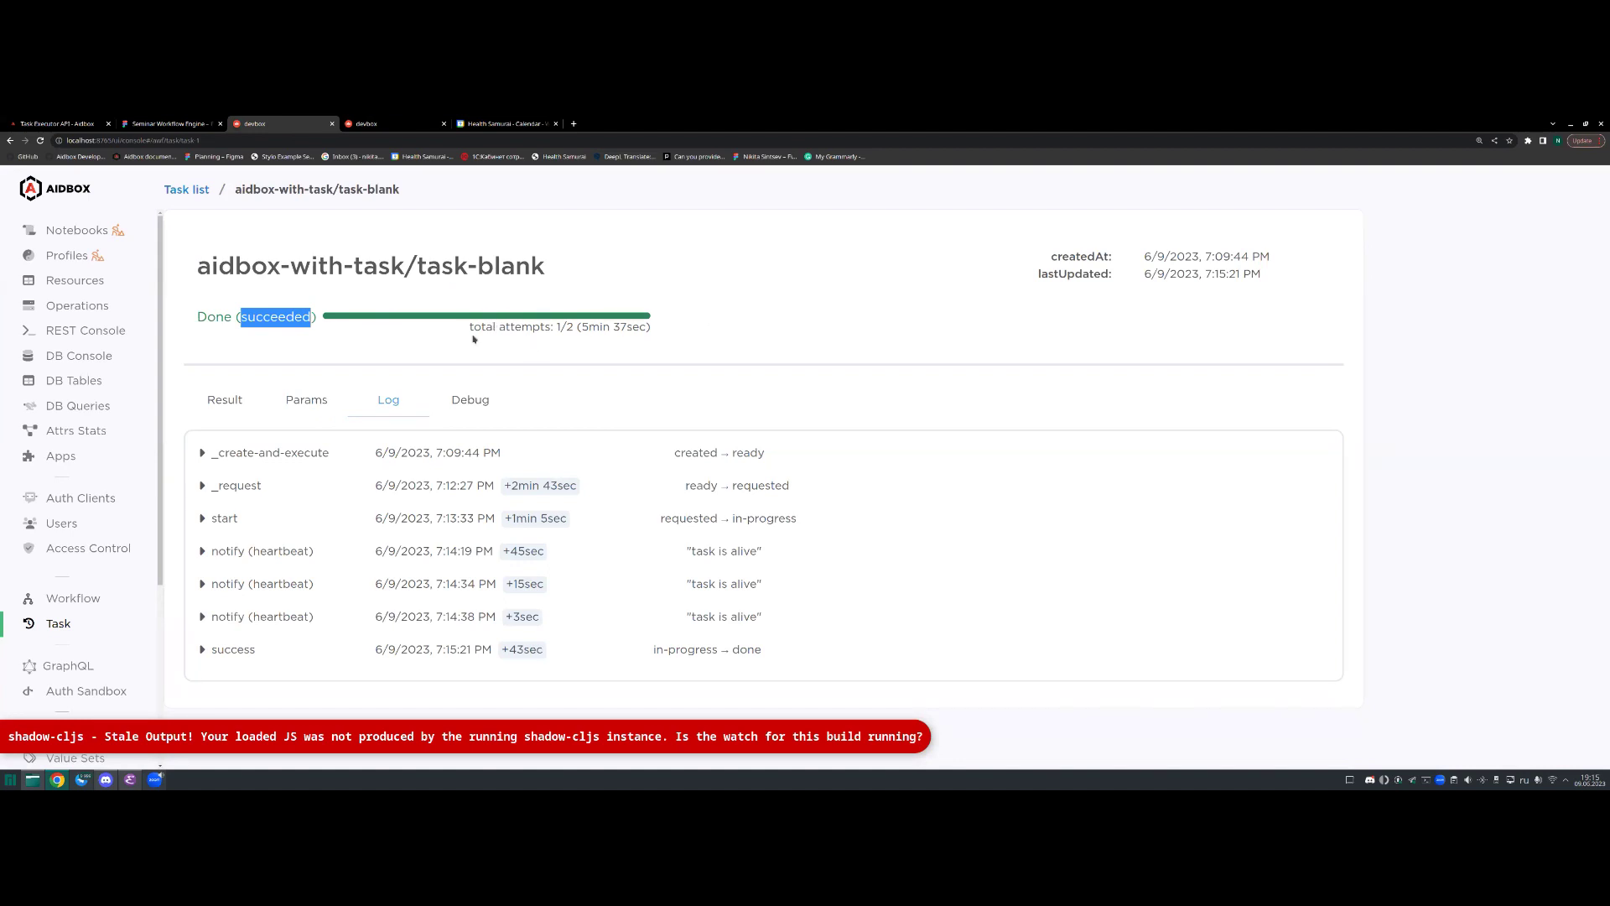
{"action": "double_click", "coordinate": [215, 318]}
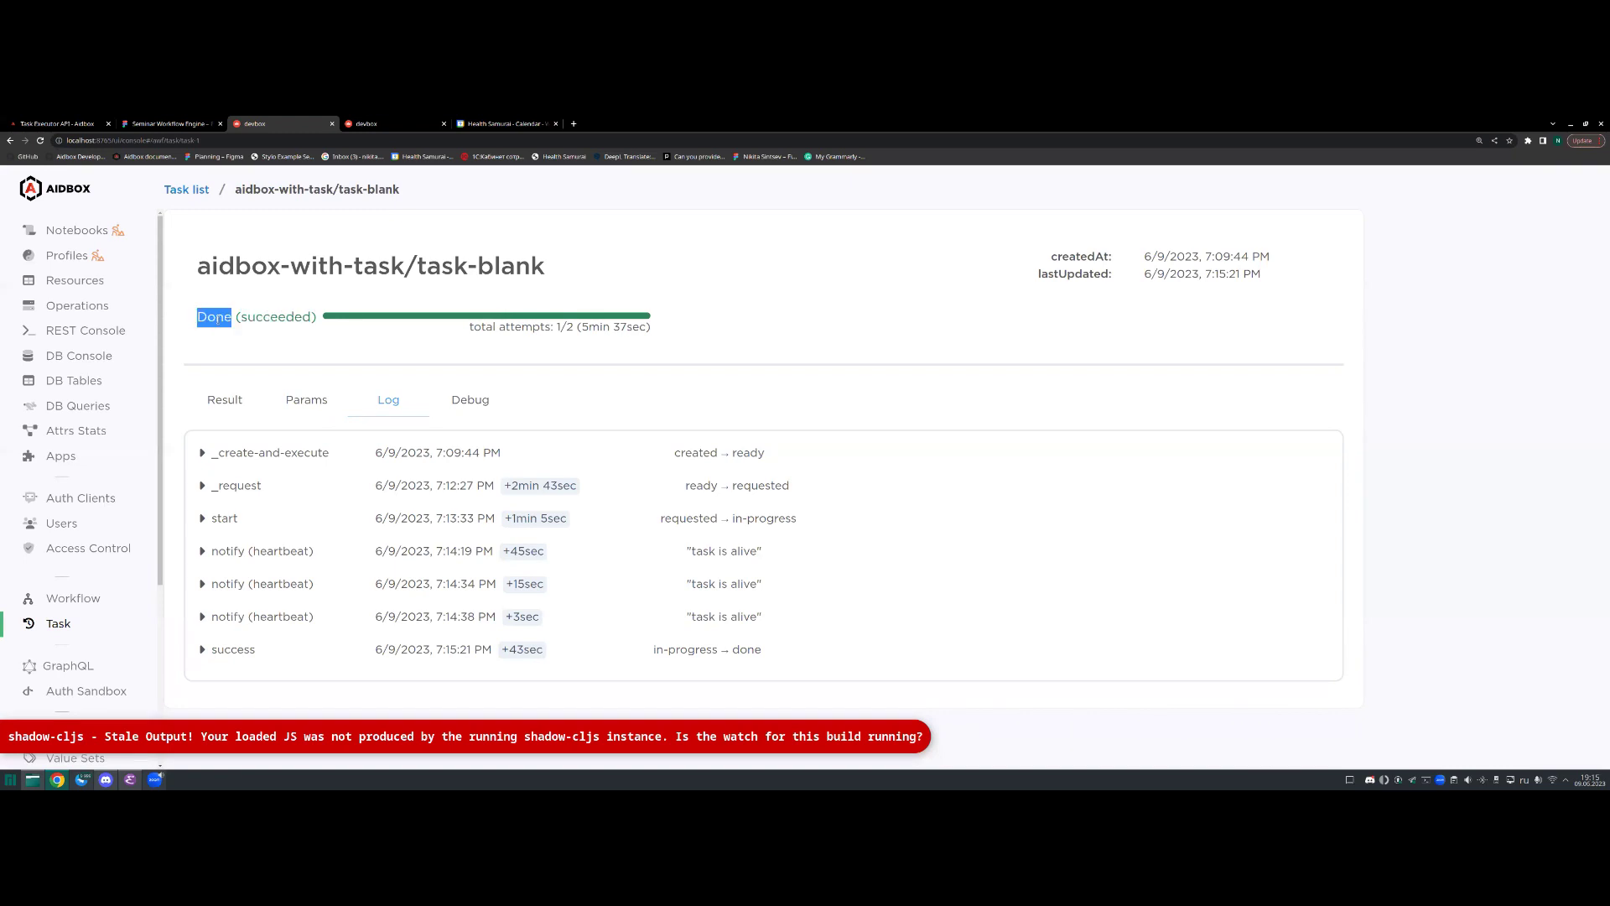
{"action": "double_click", "coordinate": [289, 318]}
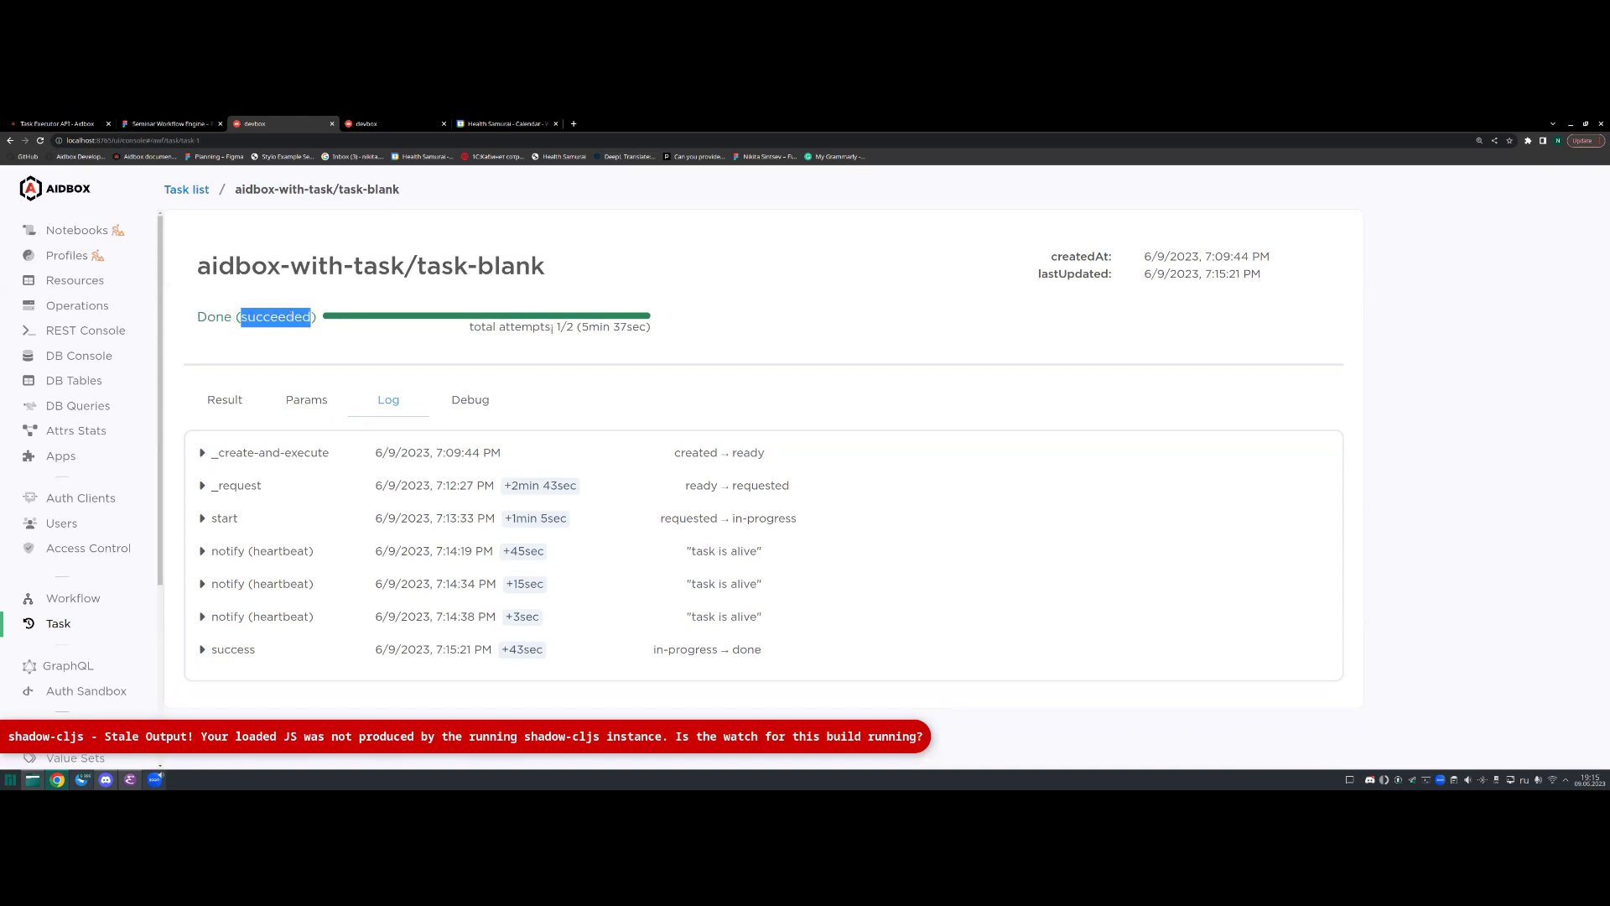
Step: Review the task's log entries and their state transitions, from creation through to success
{"action": "left_click_drag", "start_coordinate": [810, 656], "coordinate": [813, 500]}
{"action": "left_click", "coordinate": [810, 496]}
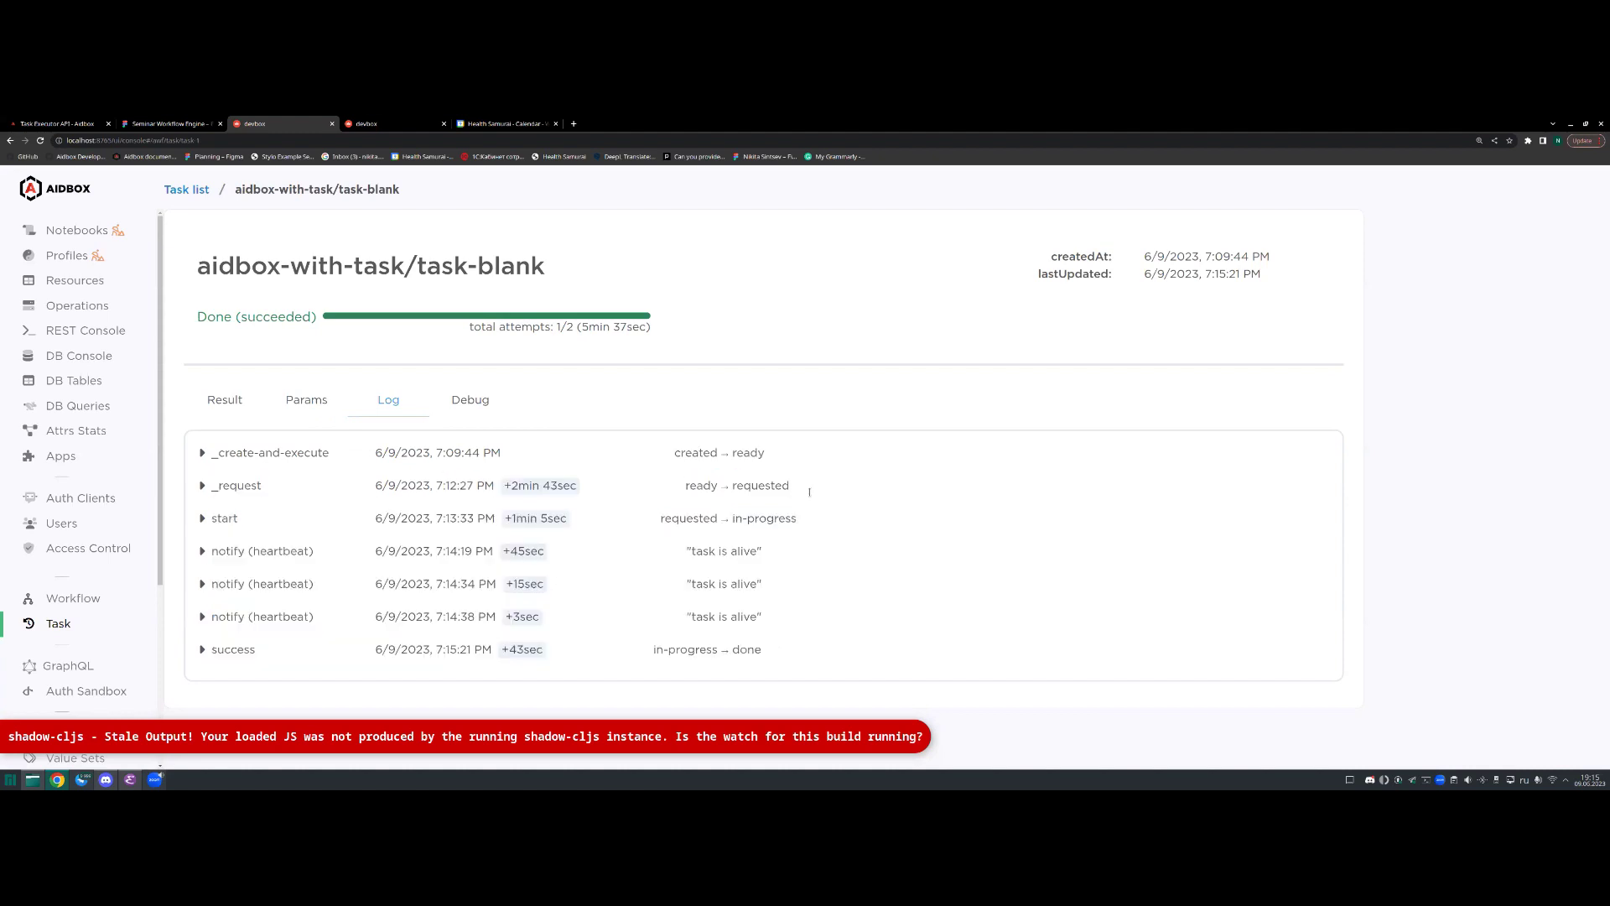
{"action": "left_click_drag", "start_coordinate": [765, 654], "coordinate": [211, 453]}
{"action": "key", "text": "ctrl+a"}
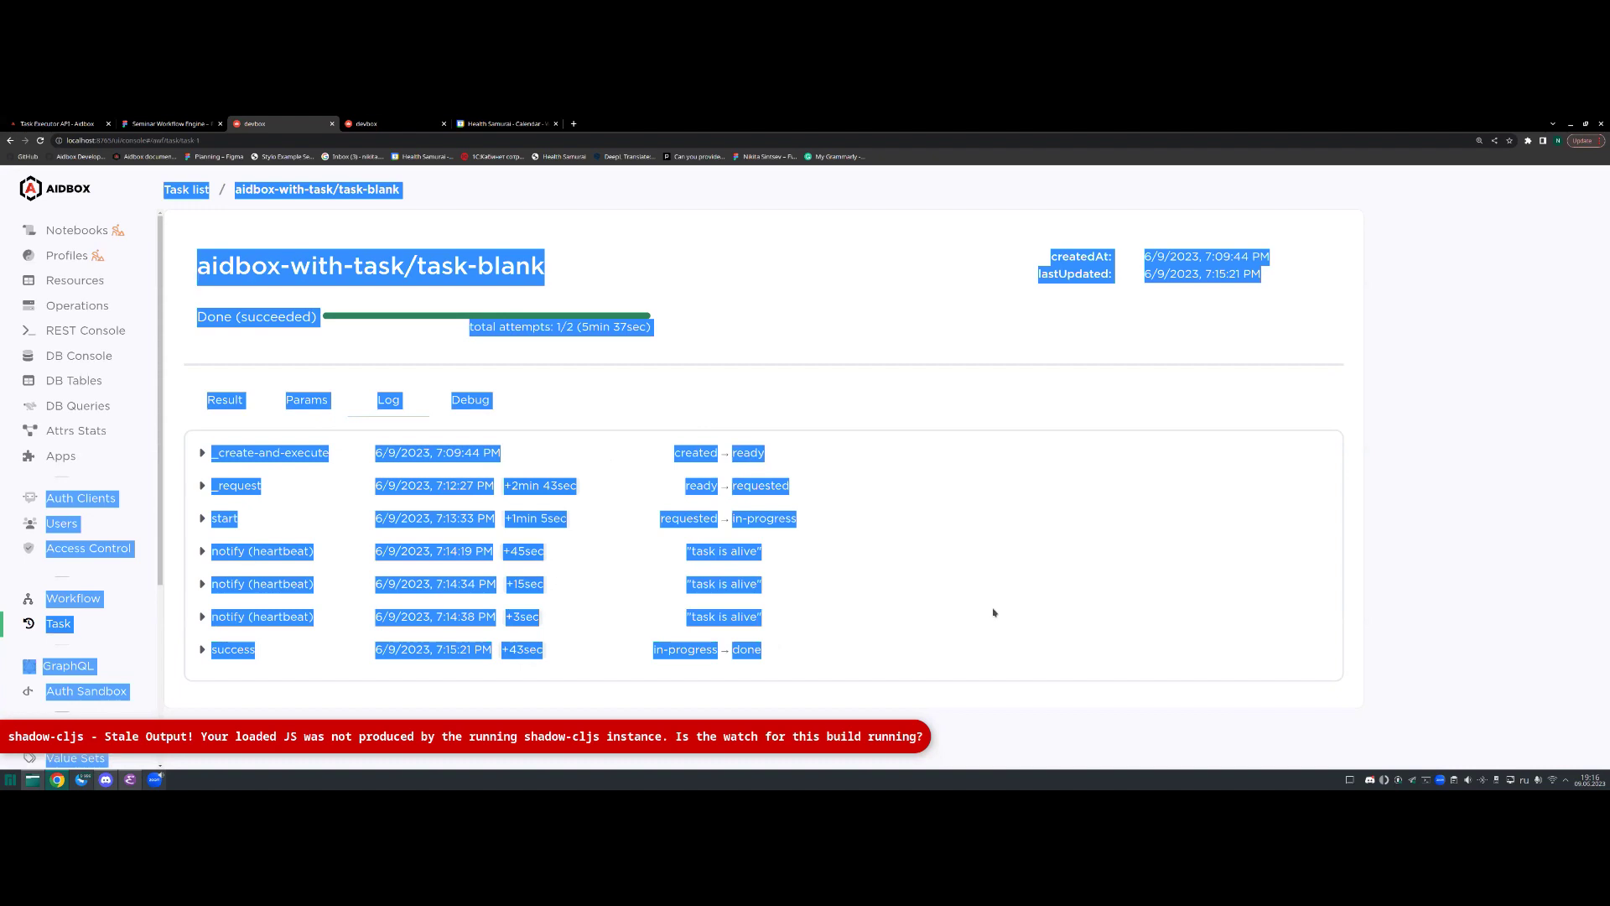
{"action": "left_click", "coordinate": [993, 613]}
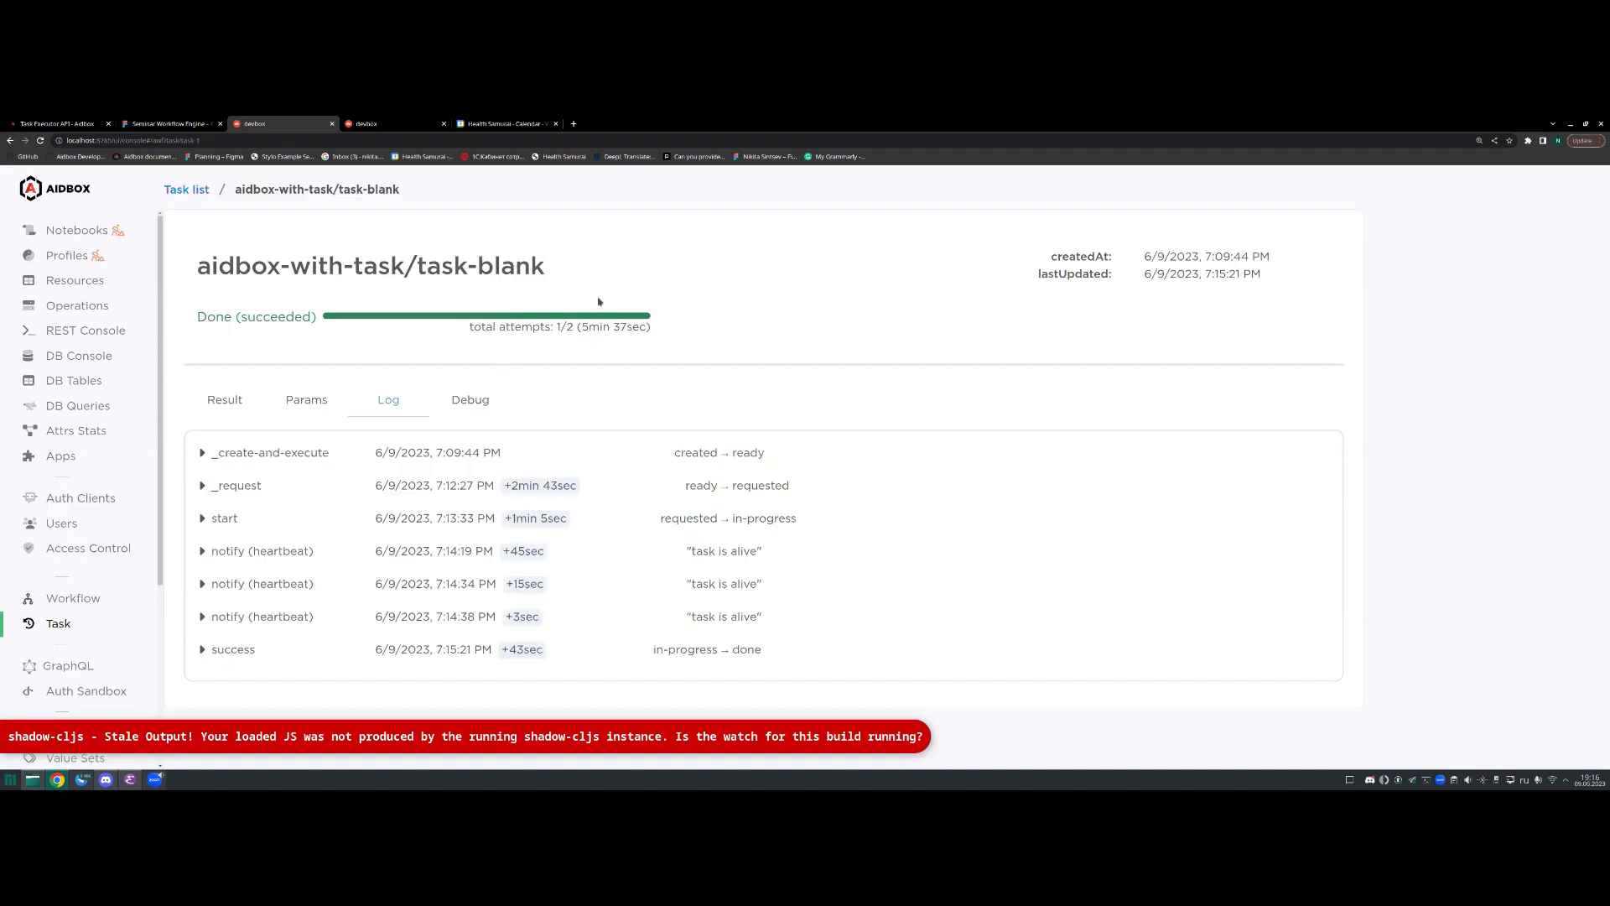
Step: Go back to the notebook's requests and open the list of all notebooks
{"action": "left_click", "coordinate": [397, 123]}
{"action": "scroll", "coordinate": [727, 456], "scroll_direction": "up", "scroll_amount": 10}
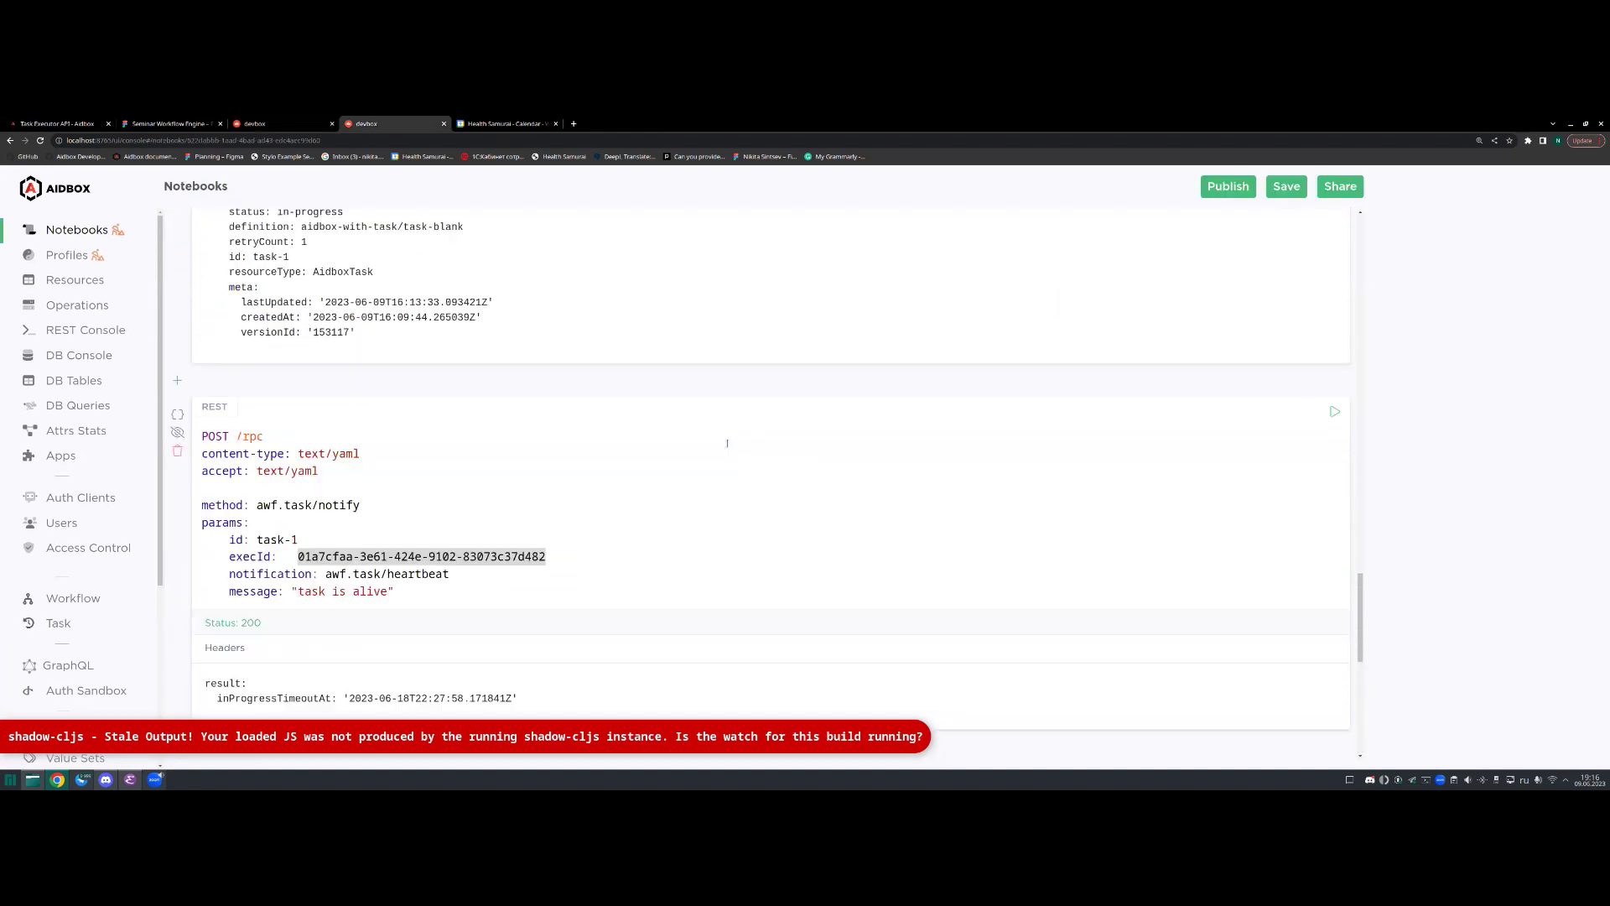
{"action": "left_click", "coordinate": [79, 234]}
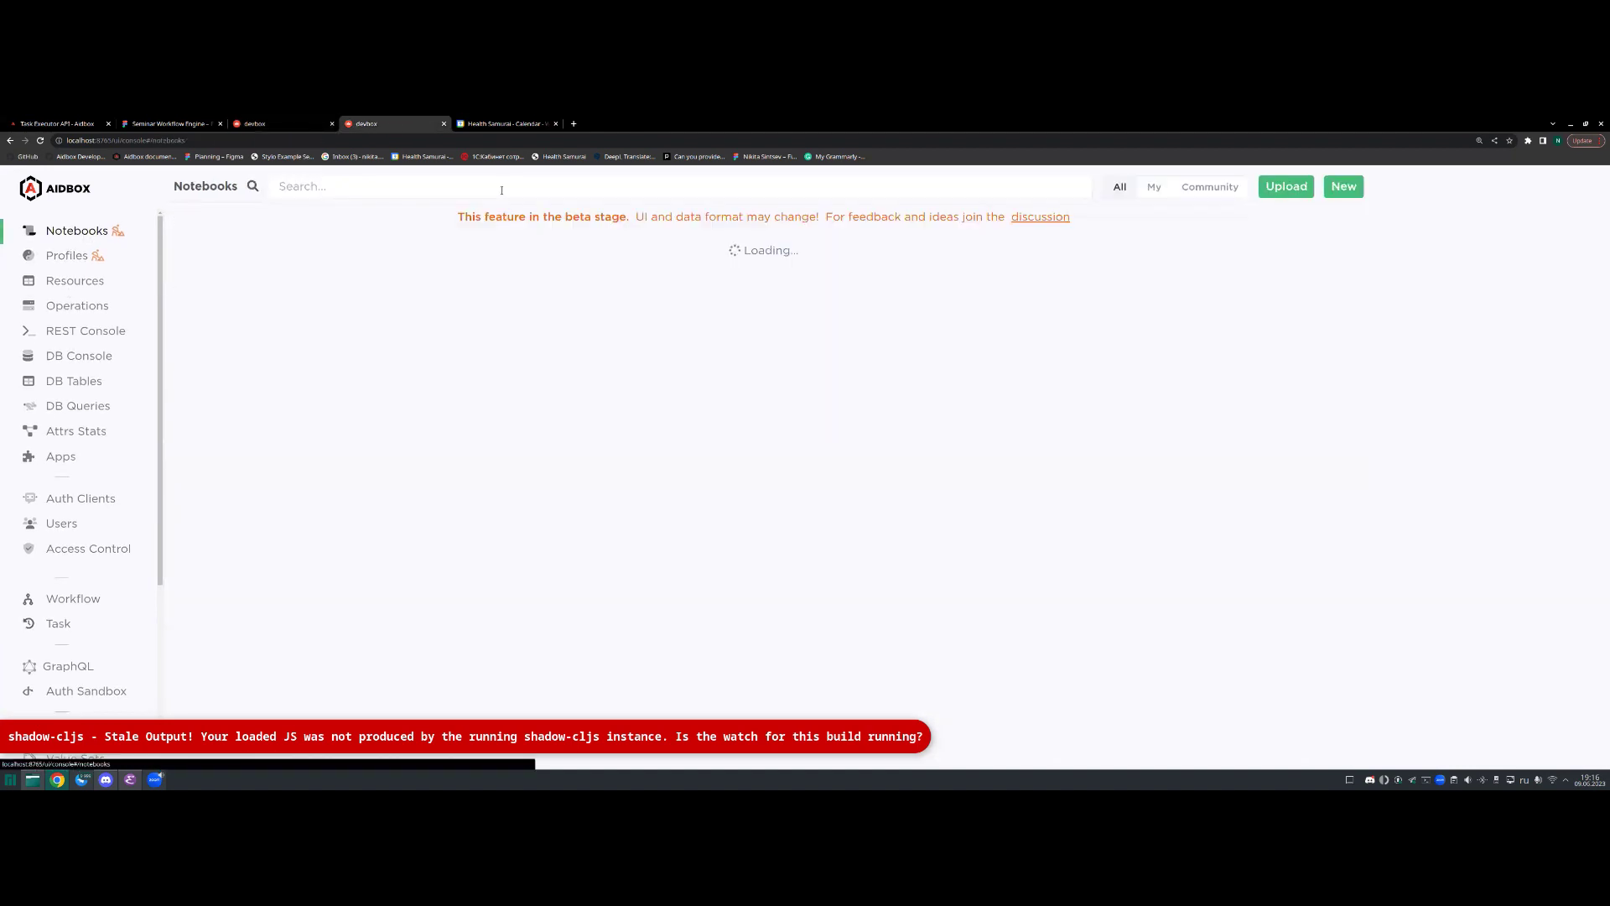
Step: Switch to the Seminar Workflow Engine board in FigJam and examine the Task User API diagram with its control, retry, timeout and log blocks
{"action": "left_click", "coordinate": [172, 123]}
{"action": "scroll", "coordinate": [935, 438], "scroll_direction": "down", "scroll_amount": 1}
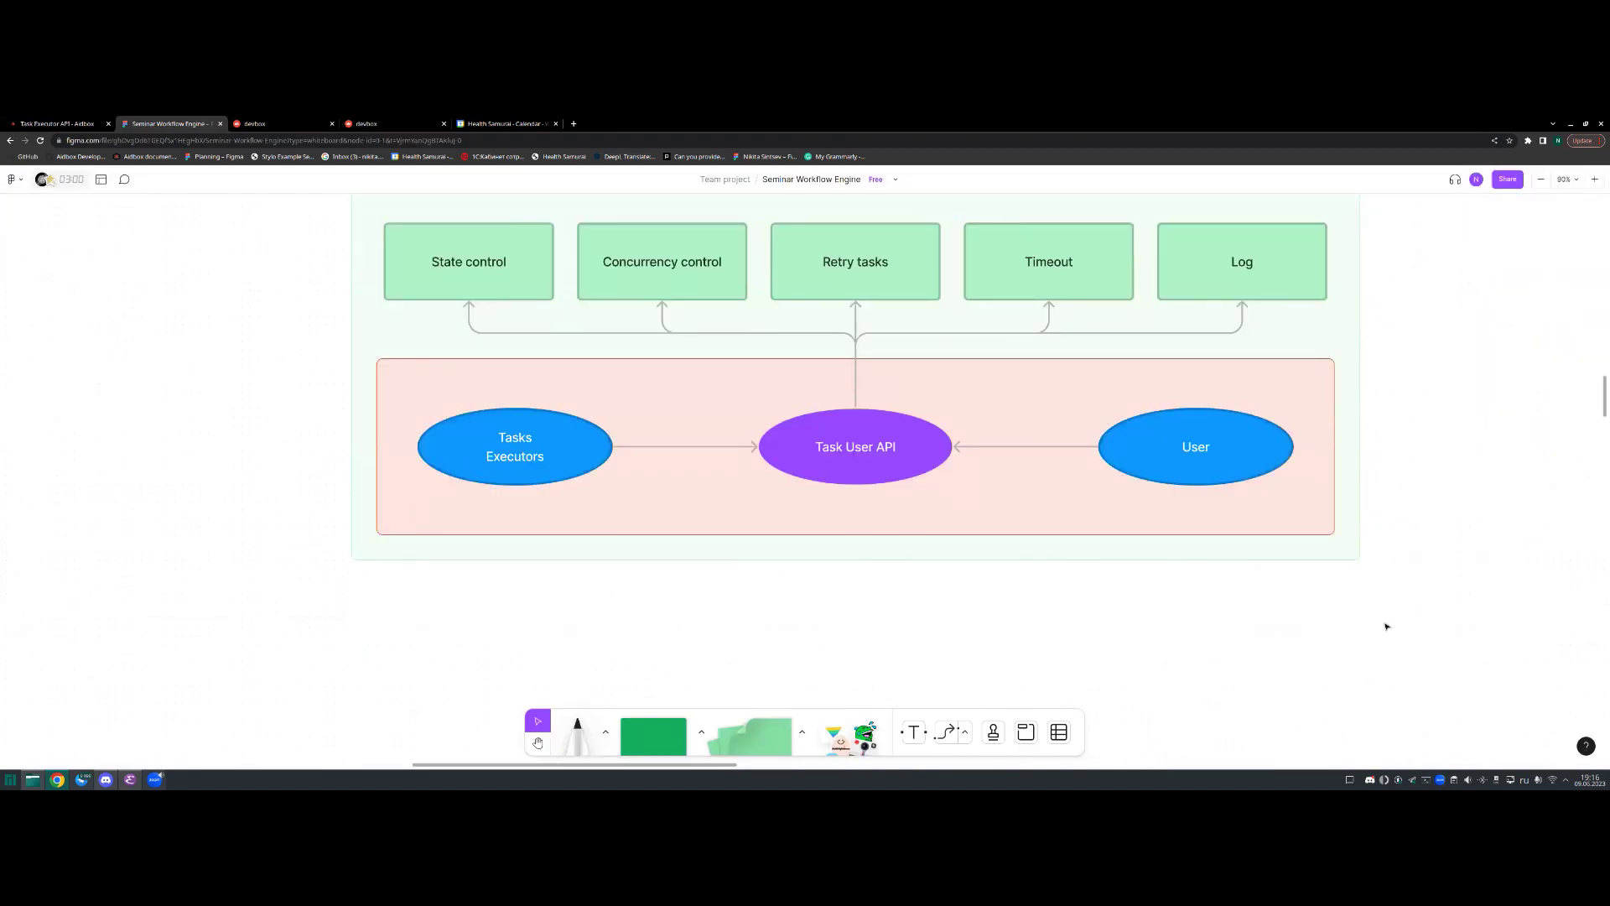
{"action": "scroll", "coordinate": [1386, 623], "scroll_direction": "up", "scroll_amount": 2}
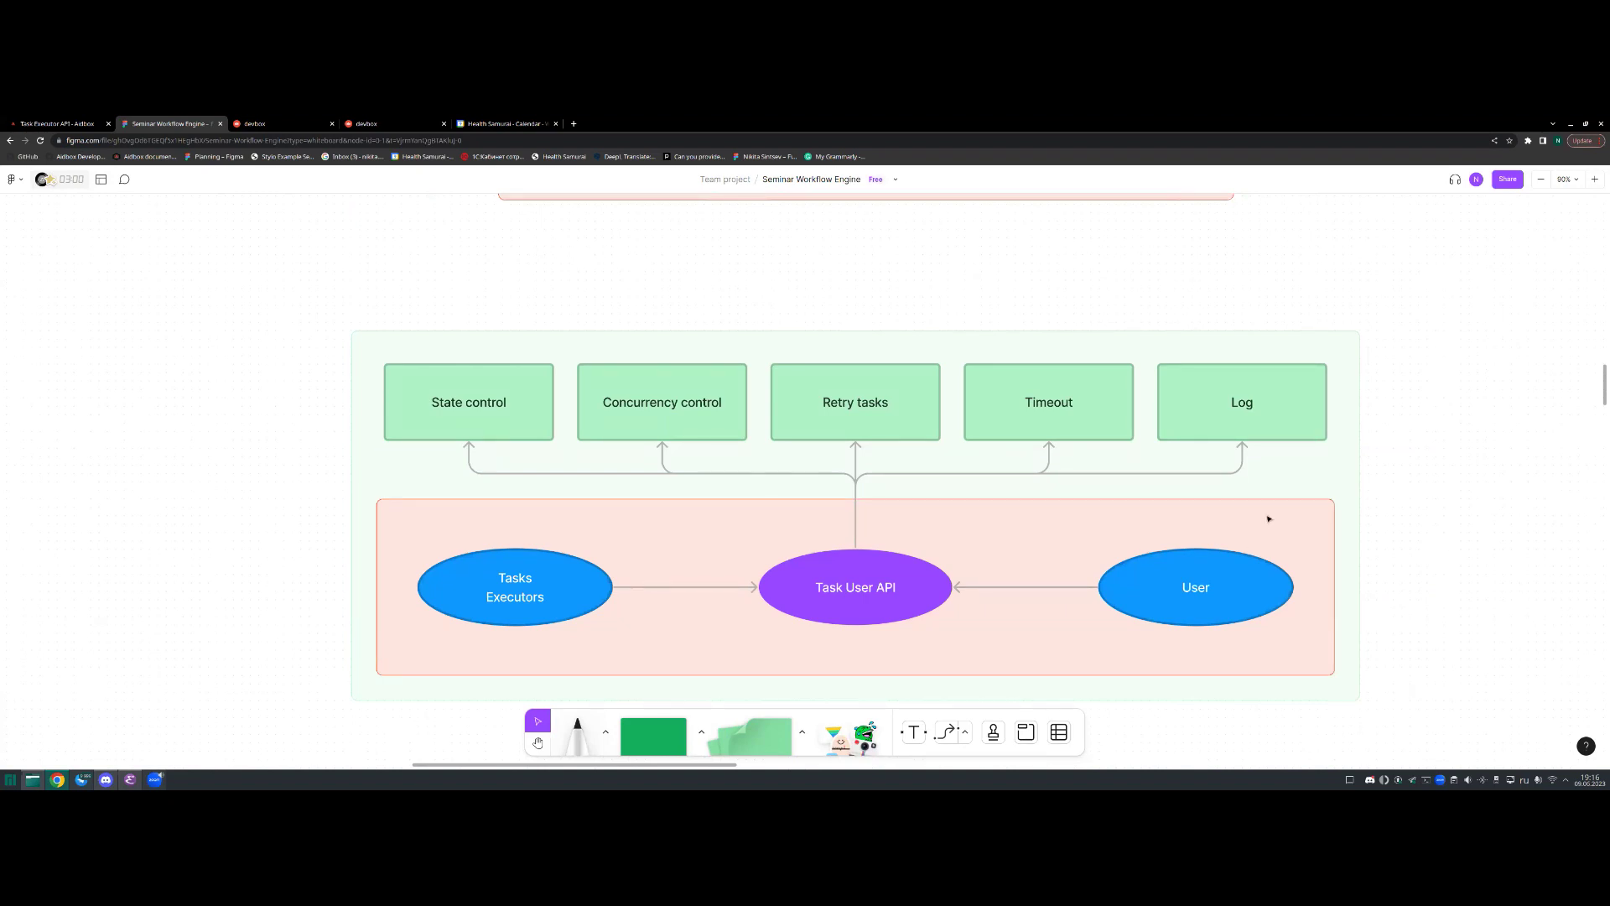
{"action": "scroll", "coordinate": [1505, 509], "scroll_direction": "down", "scroll_amount": 1}
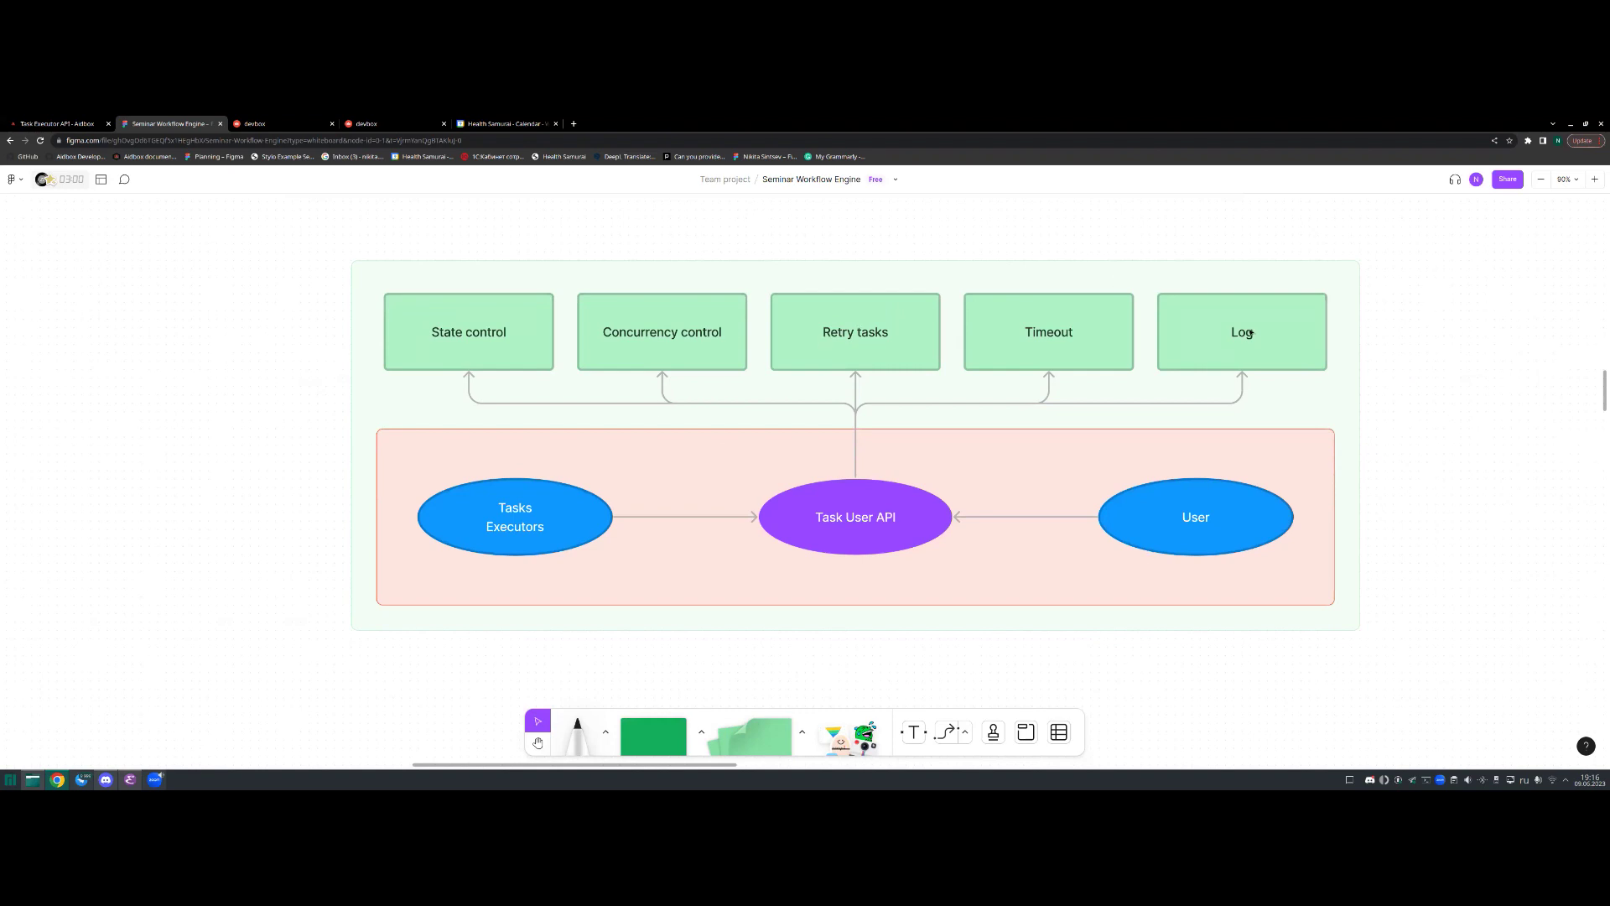
{"action": "scroll", "coordinate": [1161, 425], "scroll_direction": "down", "scroll_amount": 5}
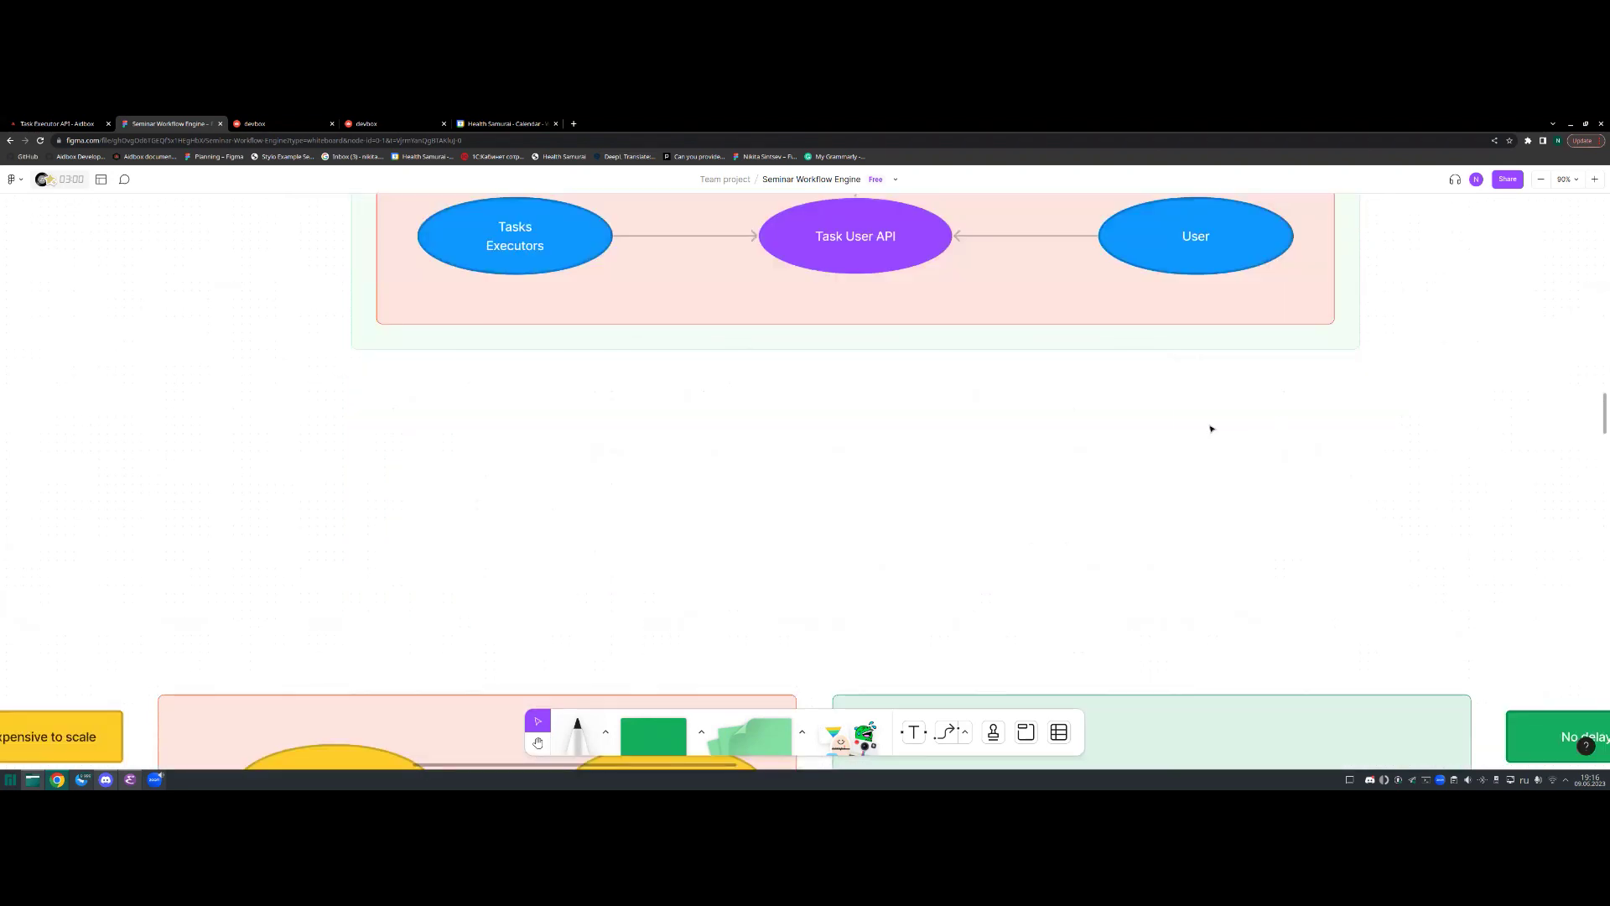
{"action": "scroll", "coordinate": [1147, 427], "scroll_direction": "down", "scroll_amount": 2}
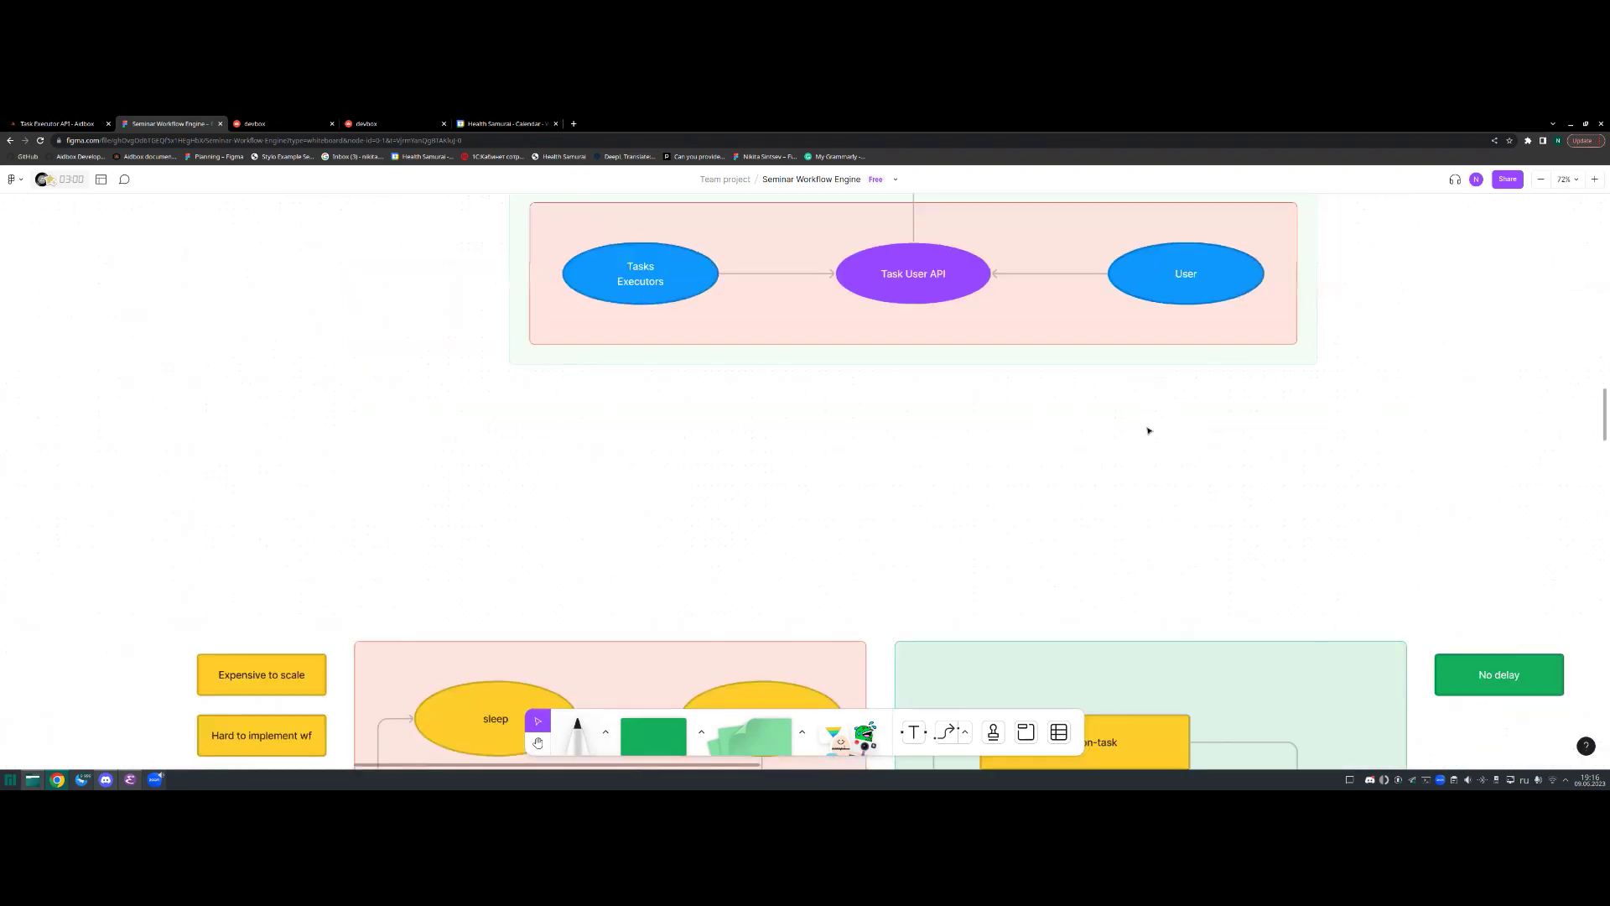
{"action": "scroll", "coordinate": [1150, 430], "scroll_direction": "up", "scroll_amount": 3}
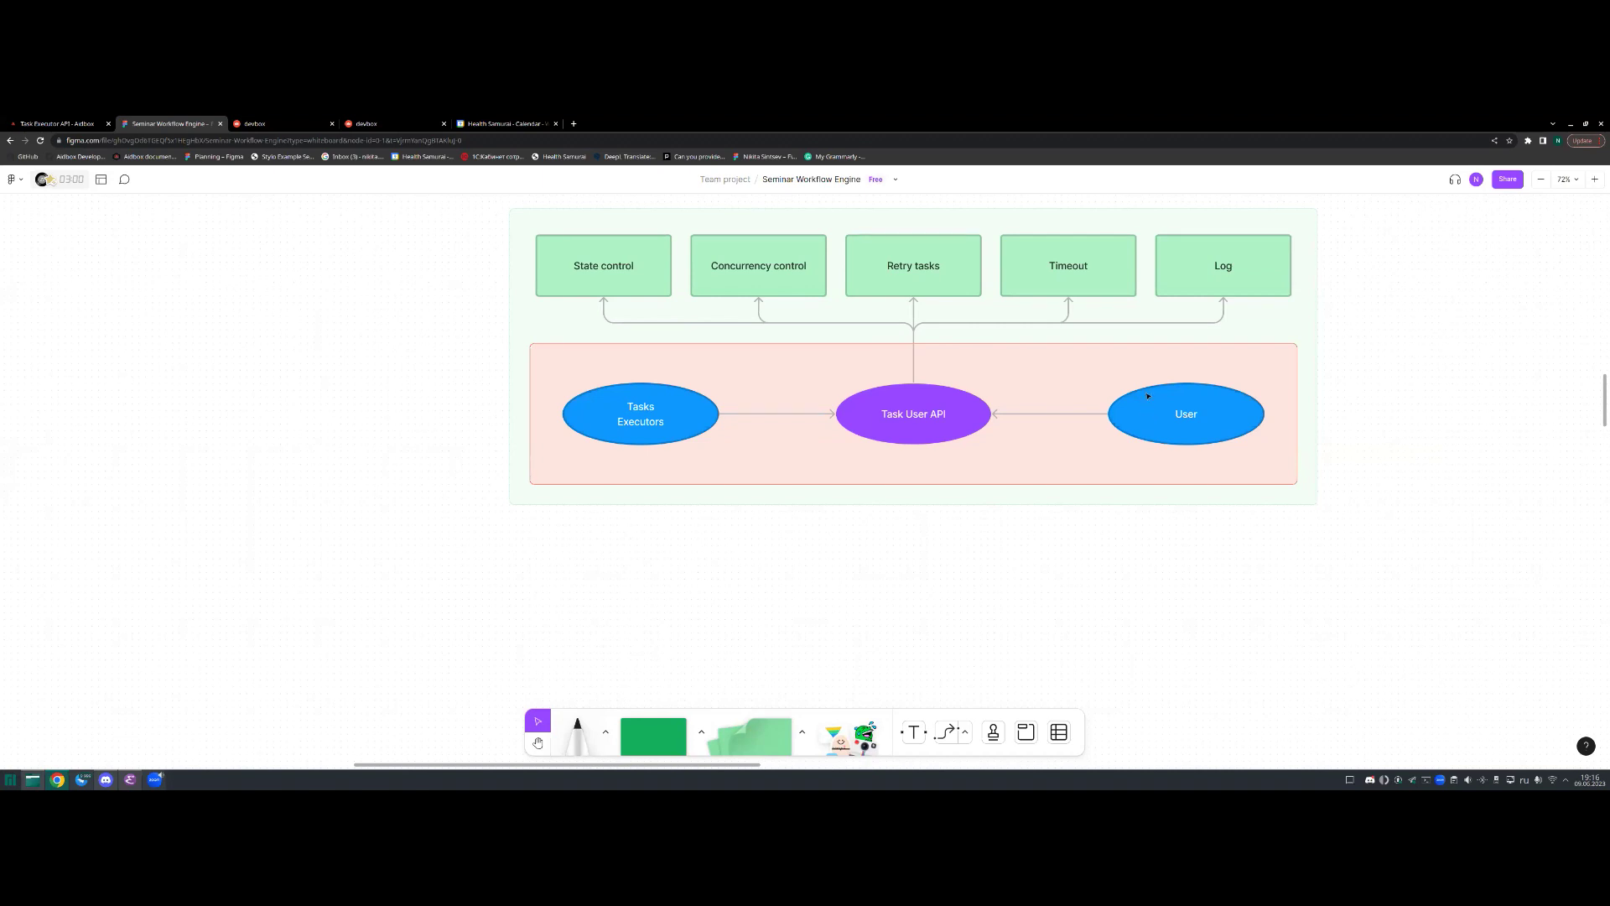
Step: Examine the board's two workflow execution diagrams side by side, one using sleep and one using a decision-task
{"action": "scroll", "coordinate": [1148, 396], "scroll_direction": "down", "scroll_amount": 3}
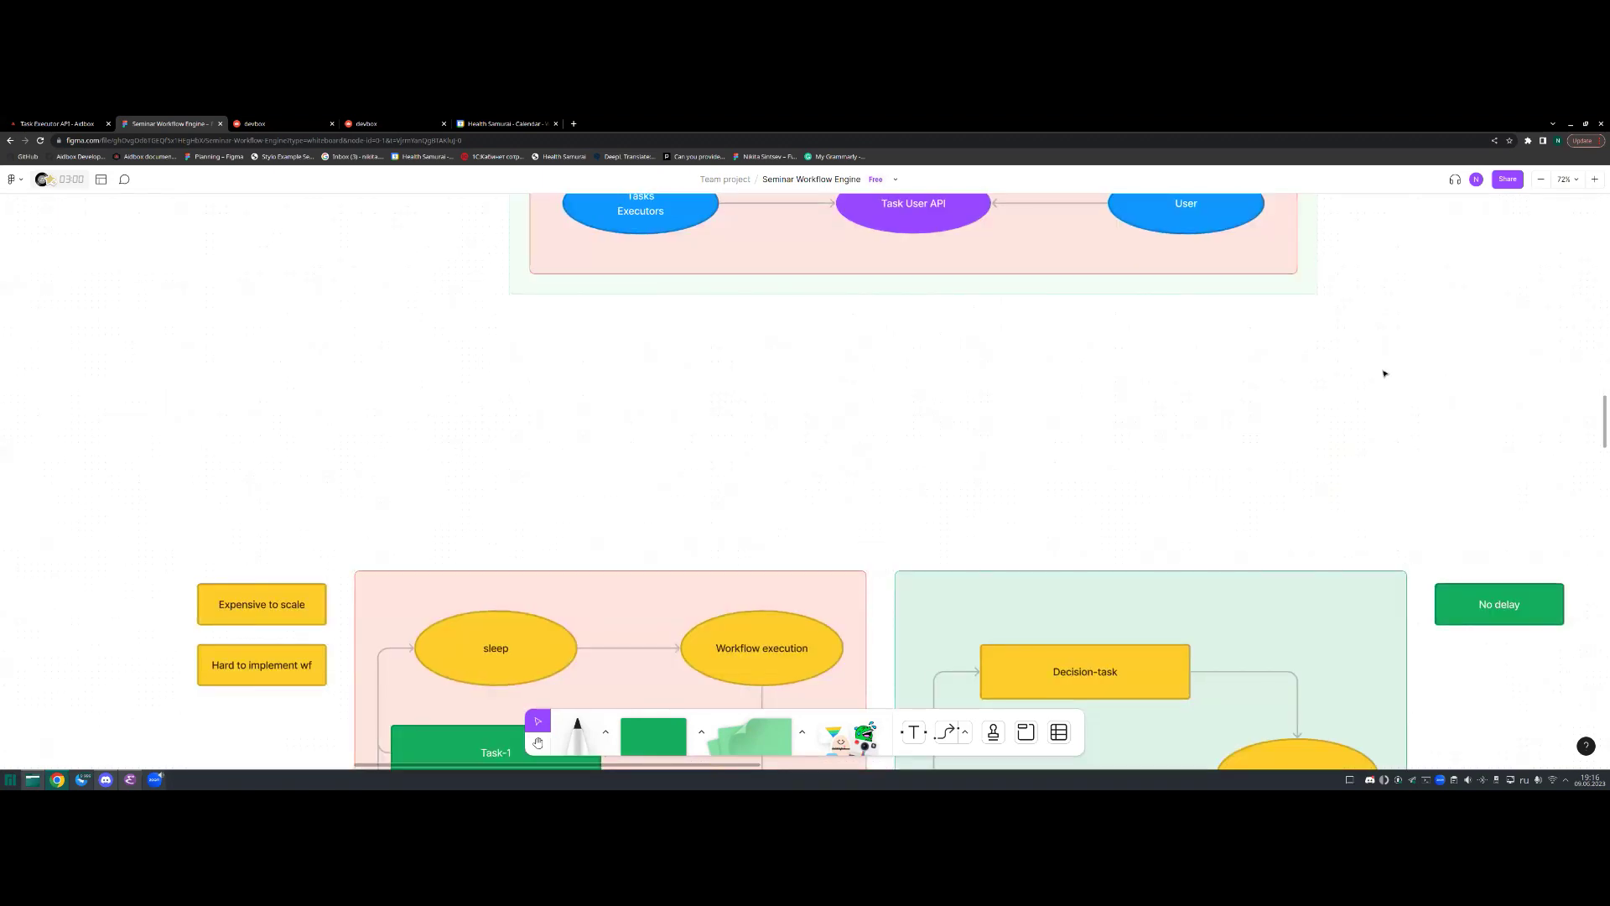
{"action": "scroll", "coordinate": [1342, 373], "scroll_direction": "down", "scroll_amount": 1}
{"action": "scroll", "coordinate": [1174, 356], "scroll_direction": "down", "scroll_amount": 1}
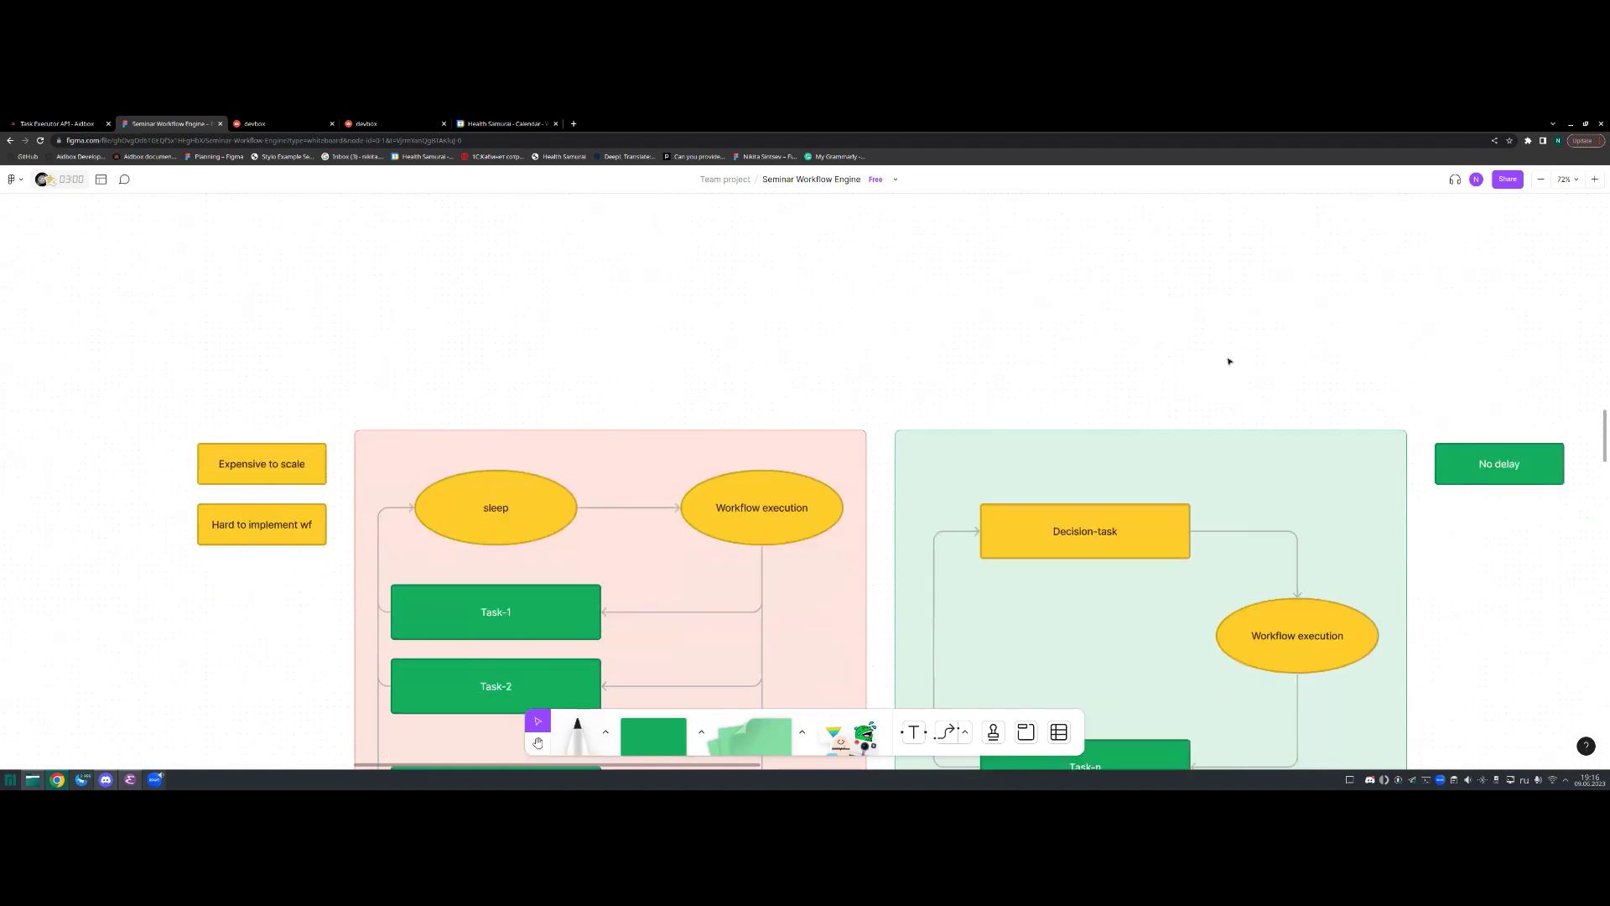
{"action": "scroll", "coordinate": [1228, 362], "scroll_direction": "down", "scroll_amount": 2}
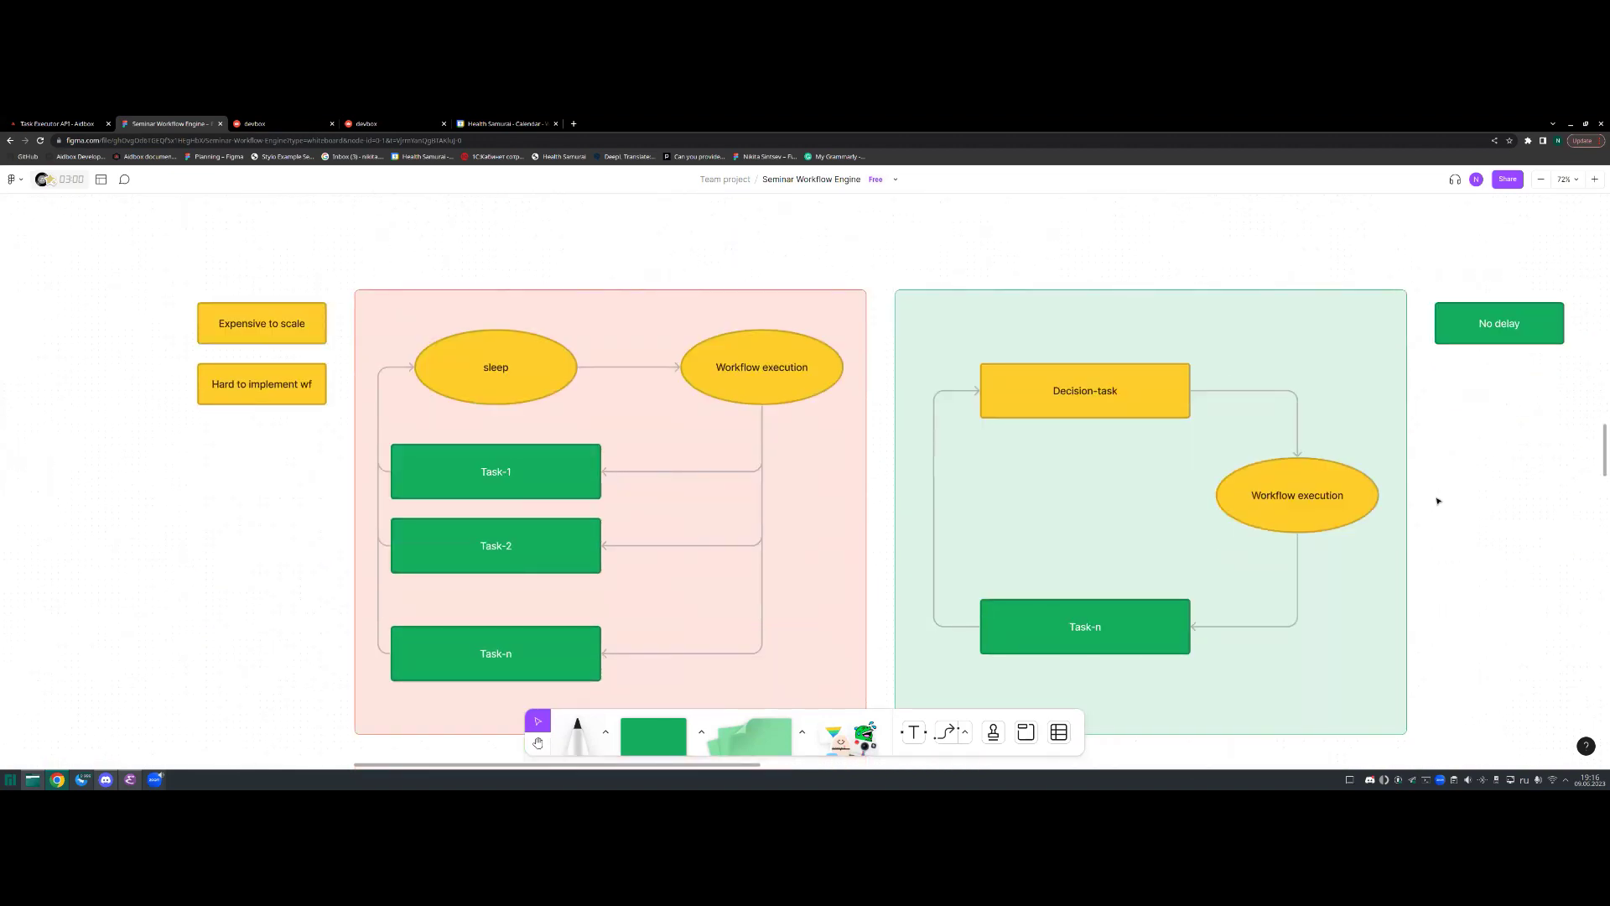
{"action": "scroll", "coordinate": [1438, 501], "scroll_direction": "down", "scroll_amount": 3}
{"action": "scroll", "coordinate": [1455, 500], "scroll_direction": "up", "scroll_amount": 2}
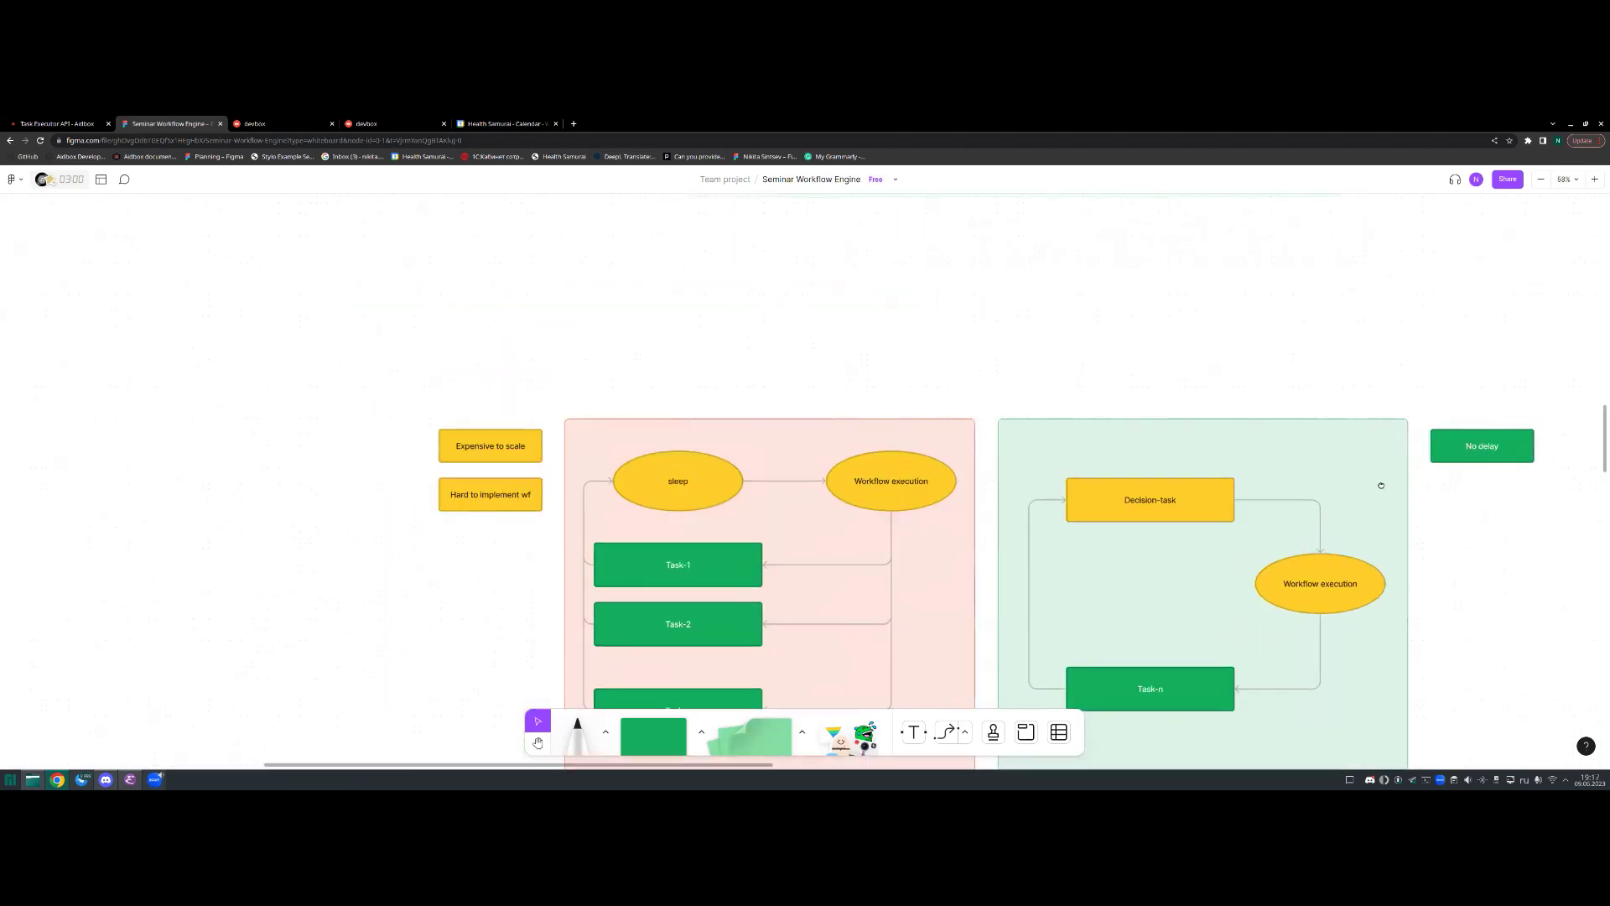
{"action": "scroll", "coordinate": [1294, 408], "scroll_direction": "down", "scroll_amount": 1}
{"action": "scroll", "coordinate": [1295, 408], "scroll_direction": "down", "scroll_amount": 1}
{"action": "scroll", "coordinate": [1313, 432], "scroll_direction": "up", "scroll_amount": 2}
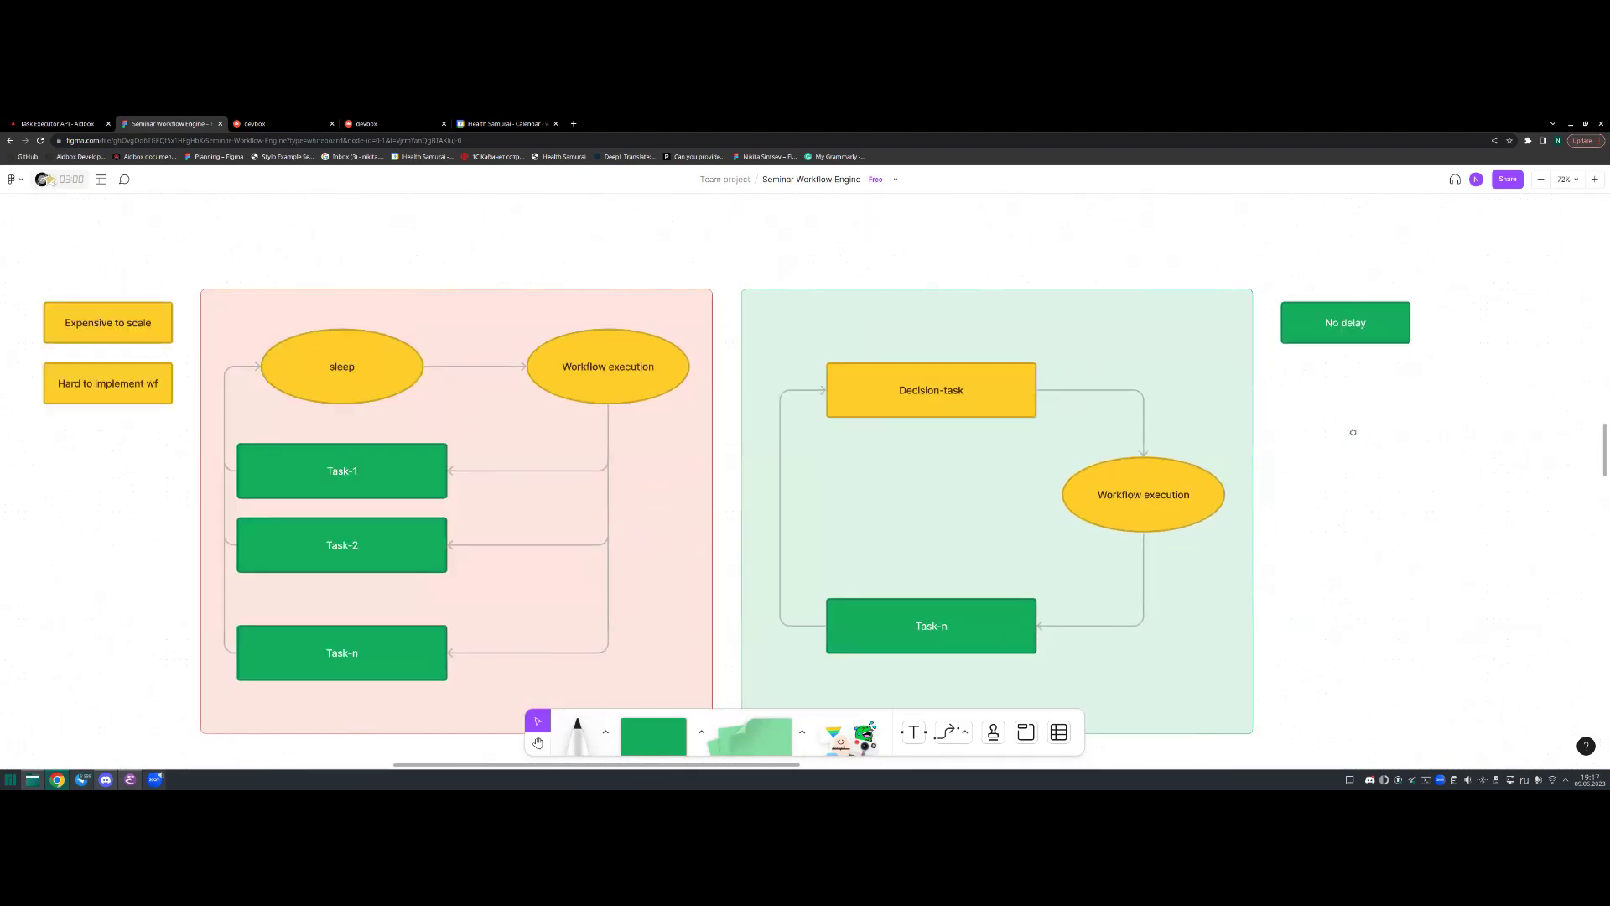
{"action": "scroll", "coordinate": [1377, 417], "scroll_direction": "up", "scroll_amount": 1}
{"action": "scroll", "coordinate": [1378, 417], "scroll_direction": "down", "scroll_amount": 1}
{"action": "scroll", "coordinate": [1377, 417], "scroll_direction": "left", "scroll_amount": 1}
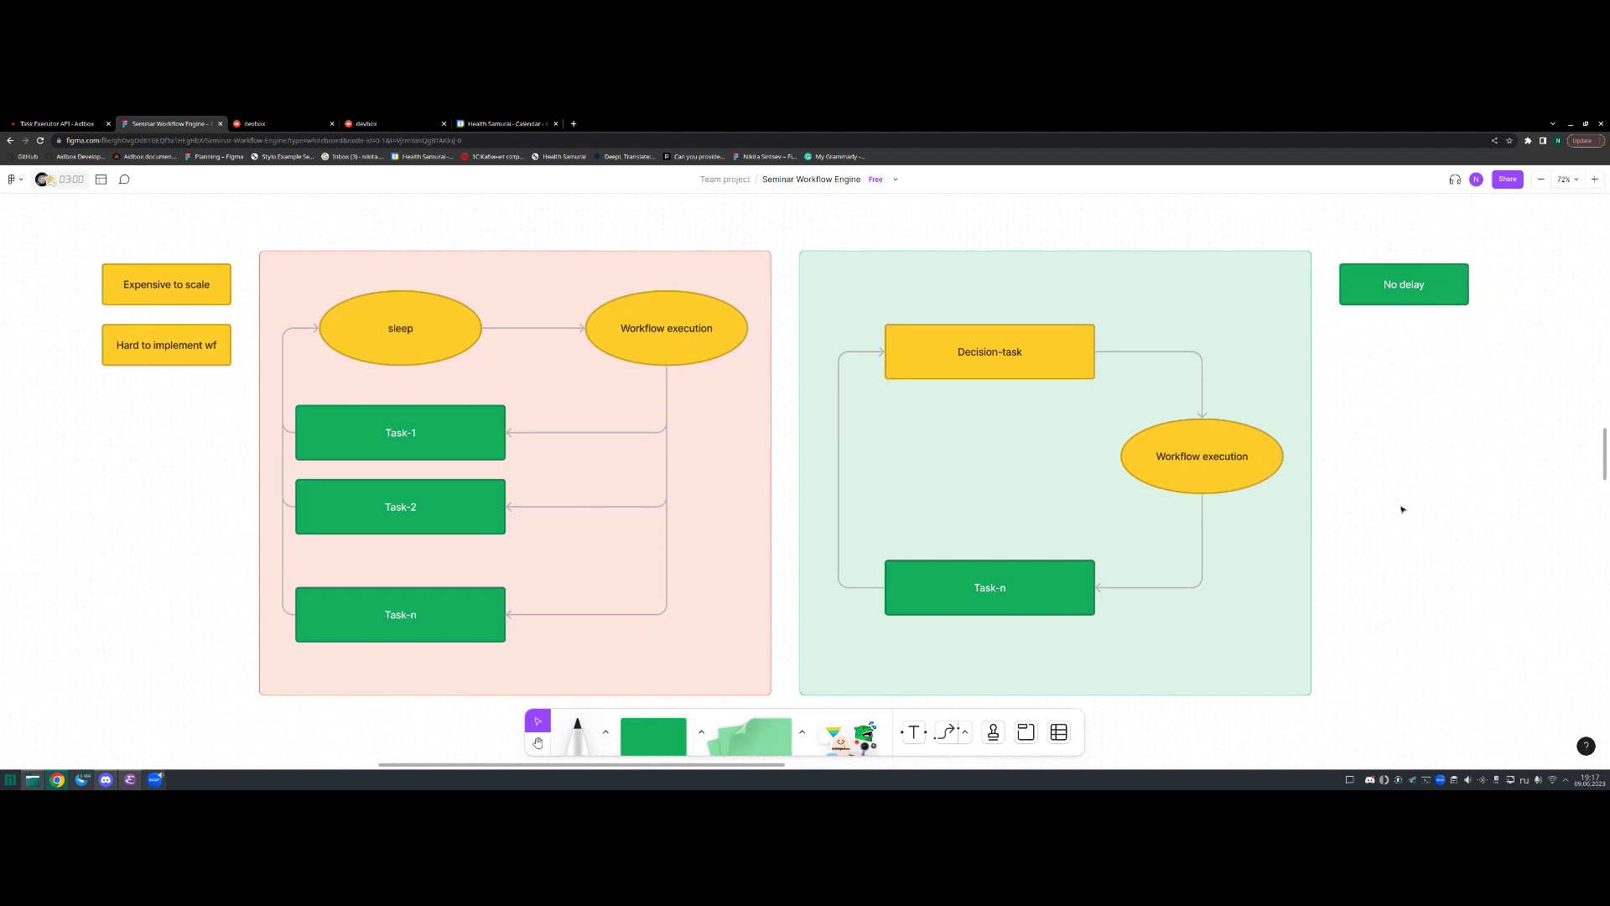
Step: Walk through the sleep-based workflow diagram, highlighting its frame, the Workflow execution ellipse and the task blocks
{"action": "left_click", "coordinate": [755, 352]}
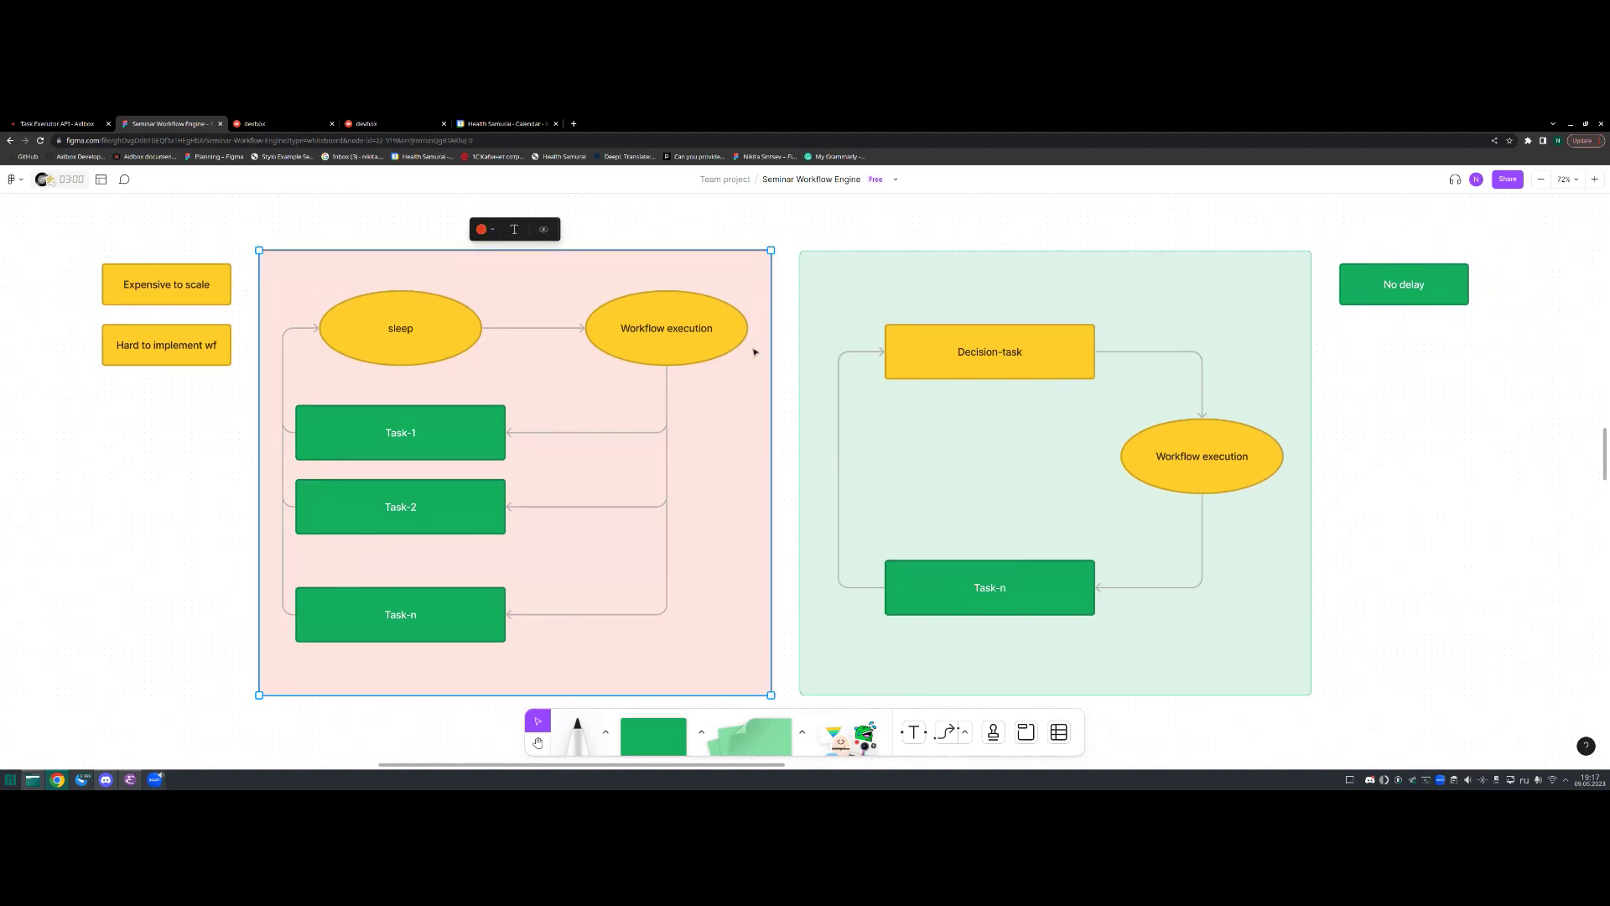
{"action": "left_click", "coordinate": [708, 335]}
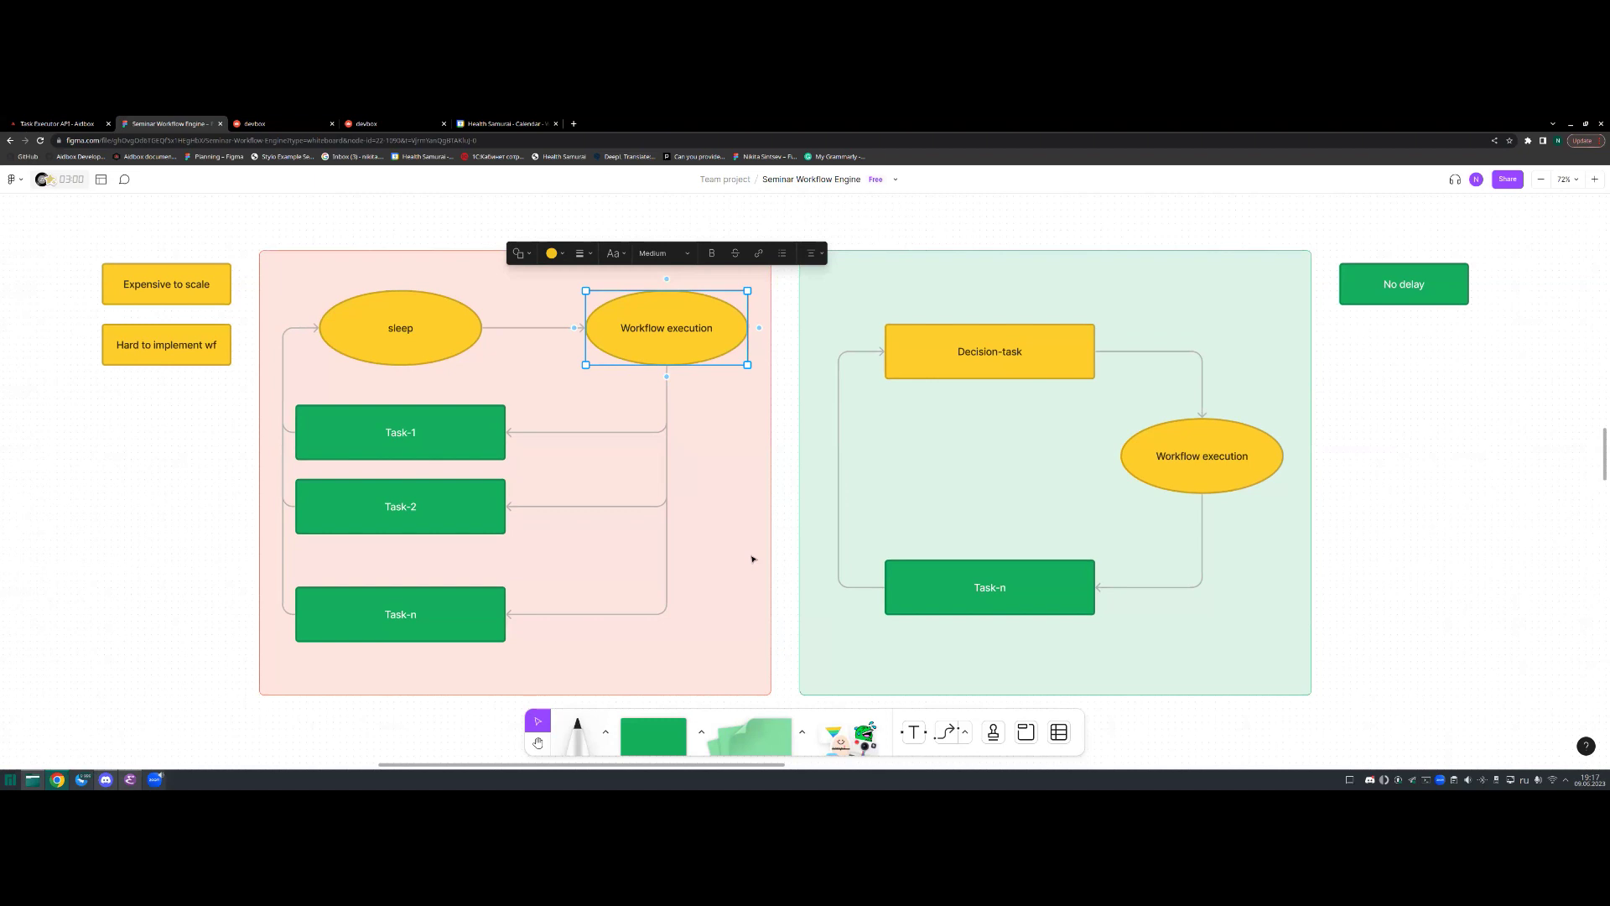
{"action": "key", "text": "Escape"}
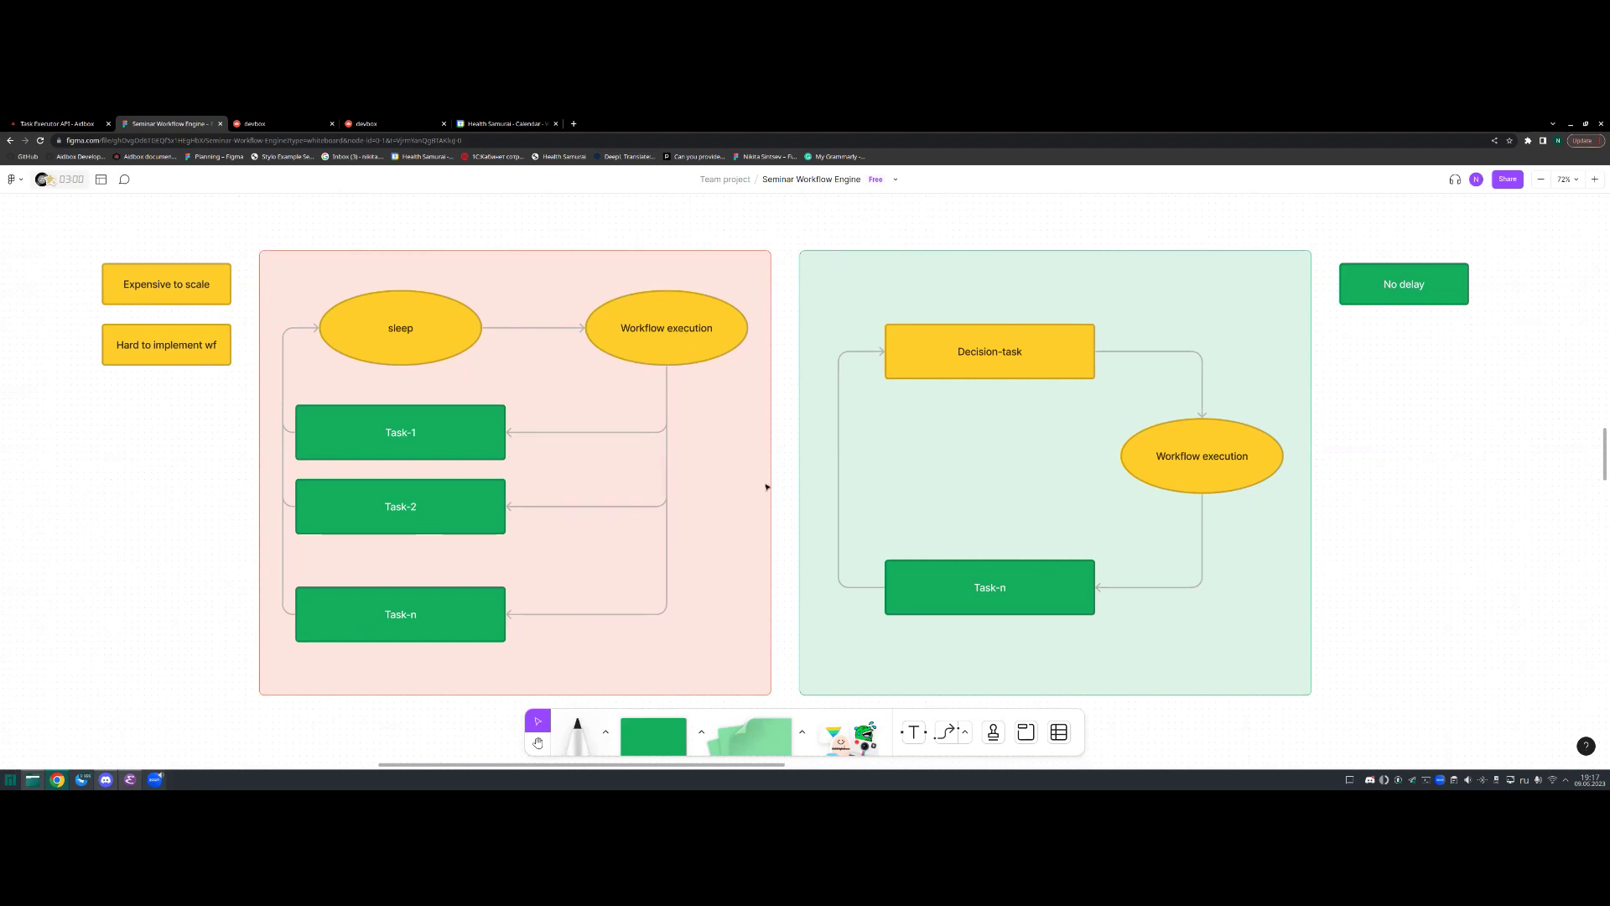
{"action": "left_click", "coordinate": [466, 495]}
{"action": "key", "text": "Tab"}
{"action": "left_click", "coordinate": [533, 413]}
{"action": "left_click", "coordinate": [599, 336]}
{"action": "key", "text": "Tab"}
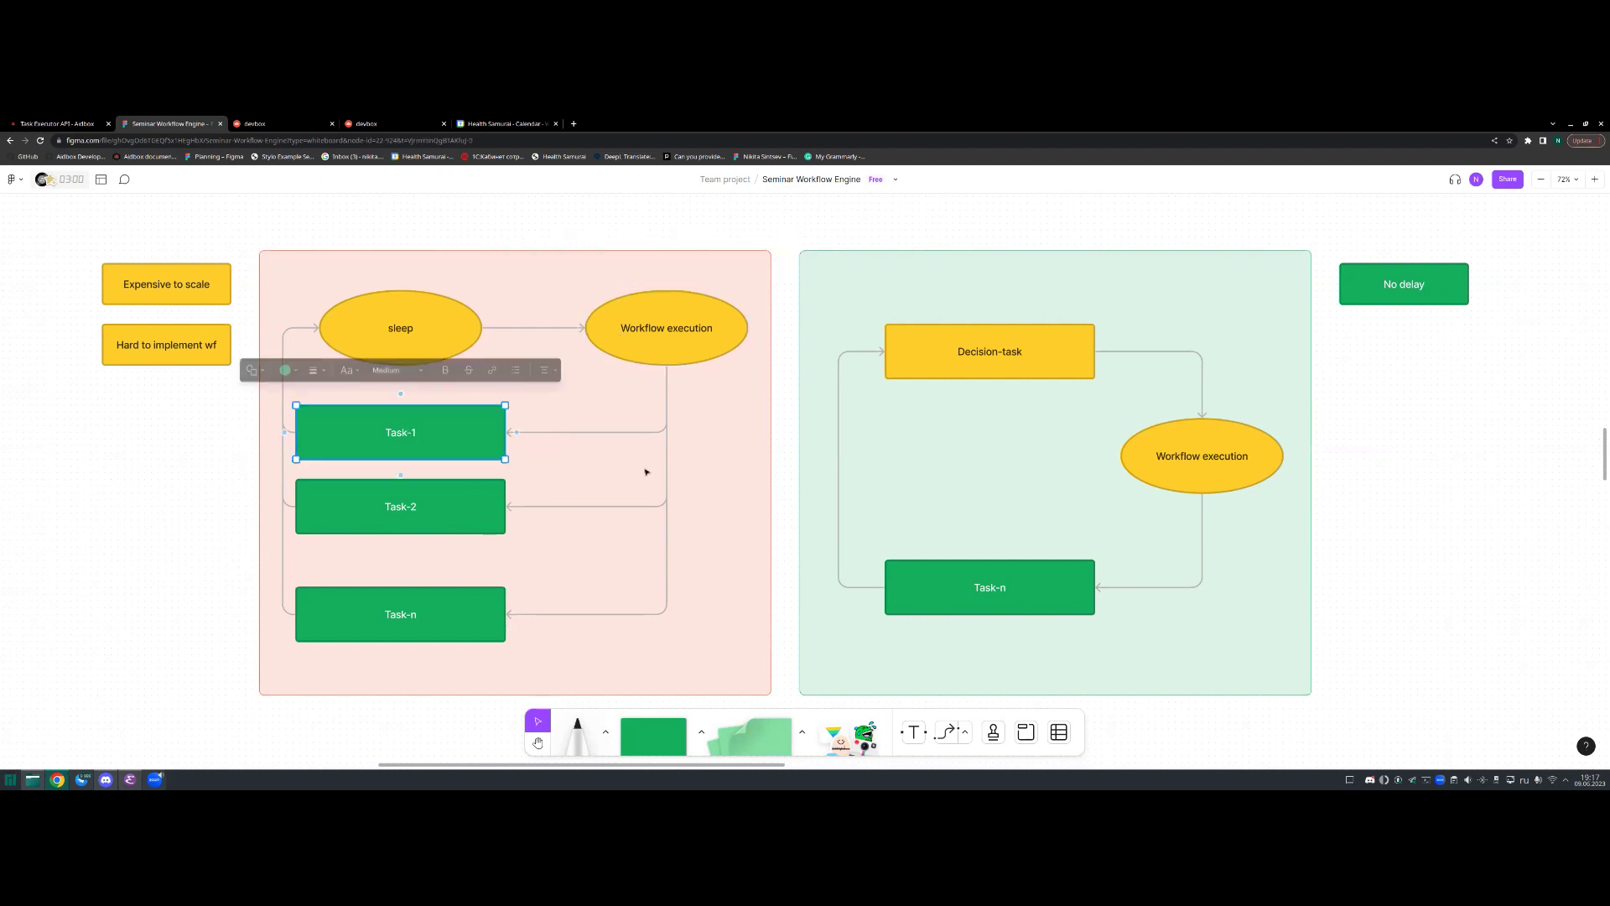
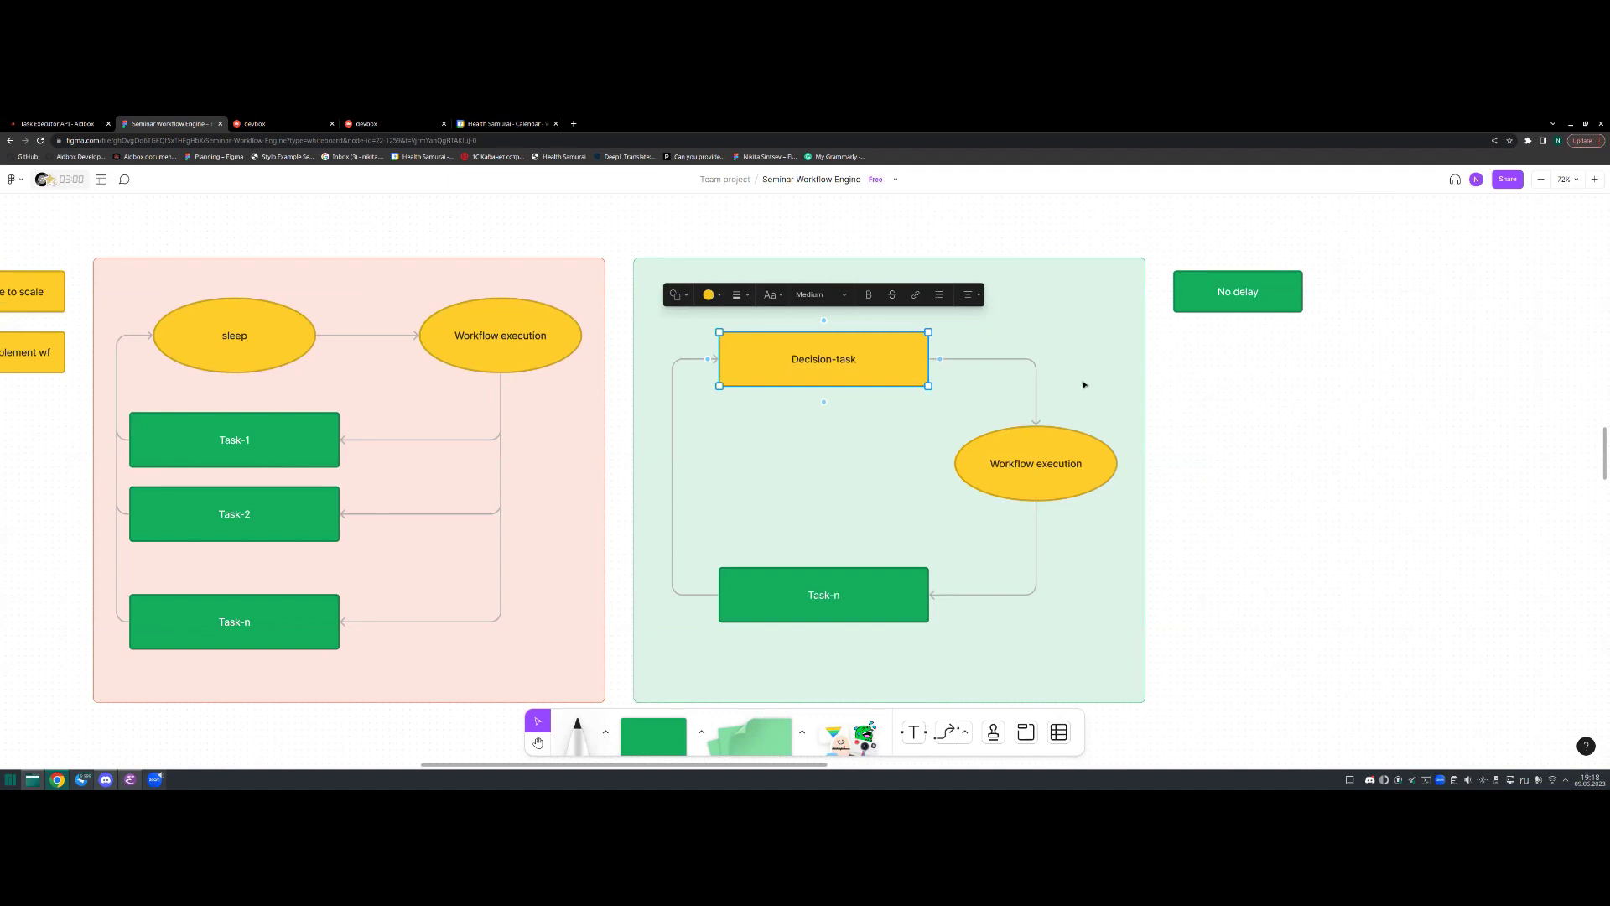
Step: Walk through the decision-task workflow diagram, highlighting its Decision-task block, and compare it with the sleep-based diagram
{"action": "left_click", "coordinate": [1083, 385]}
{"action": "key", "text": "Tab"}
{"action": "key", "text": "Tab"}
{"action": "key", "text": "shift+Tab"}
{"action": "left_click", "coordinate": [982, 389]}
{"action": "left_click", "coordinate": [870, 336]}
{"action": "left_click", "coordinate": [1105, 357]}
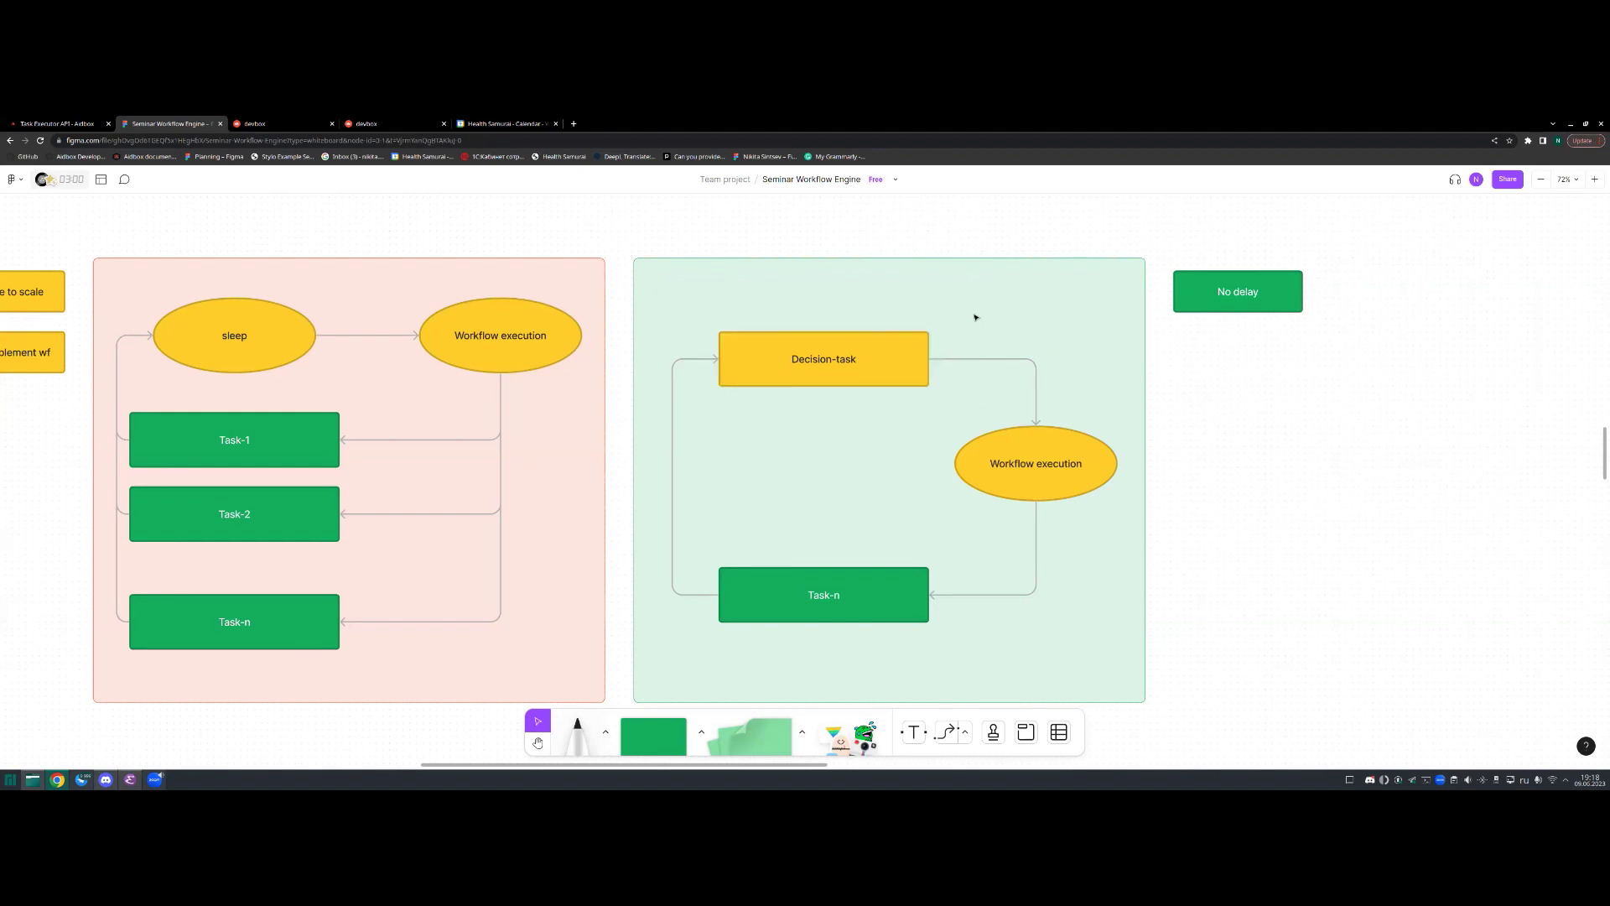
{"action": "scroll", "coordinate": [986, 321], "scroll_direction": "down", "scroll_amount": 2}
{"action": "scroll", "coordinate": [992, 328], "scroll_direction": "down", "scroll_amount": 3}
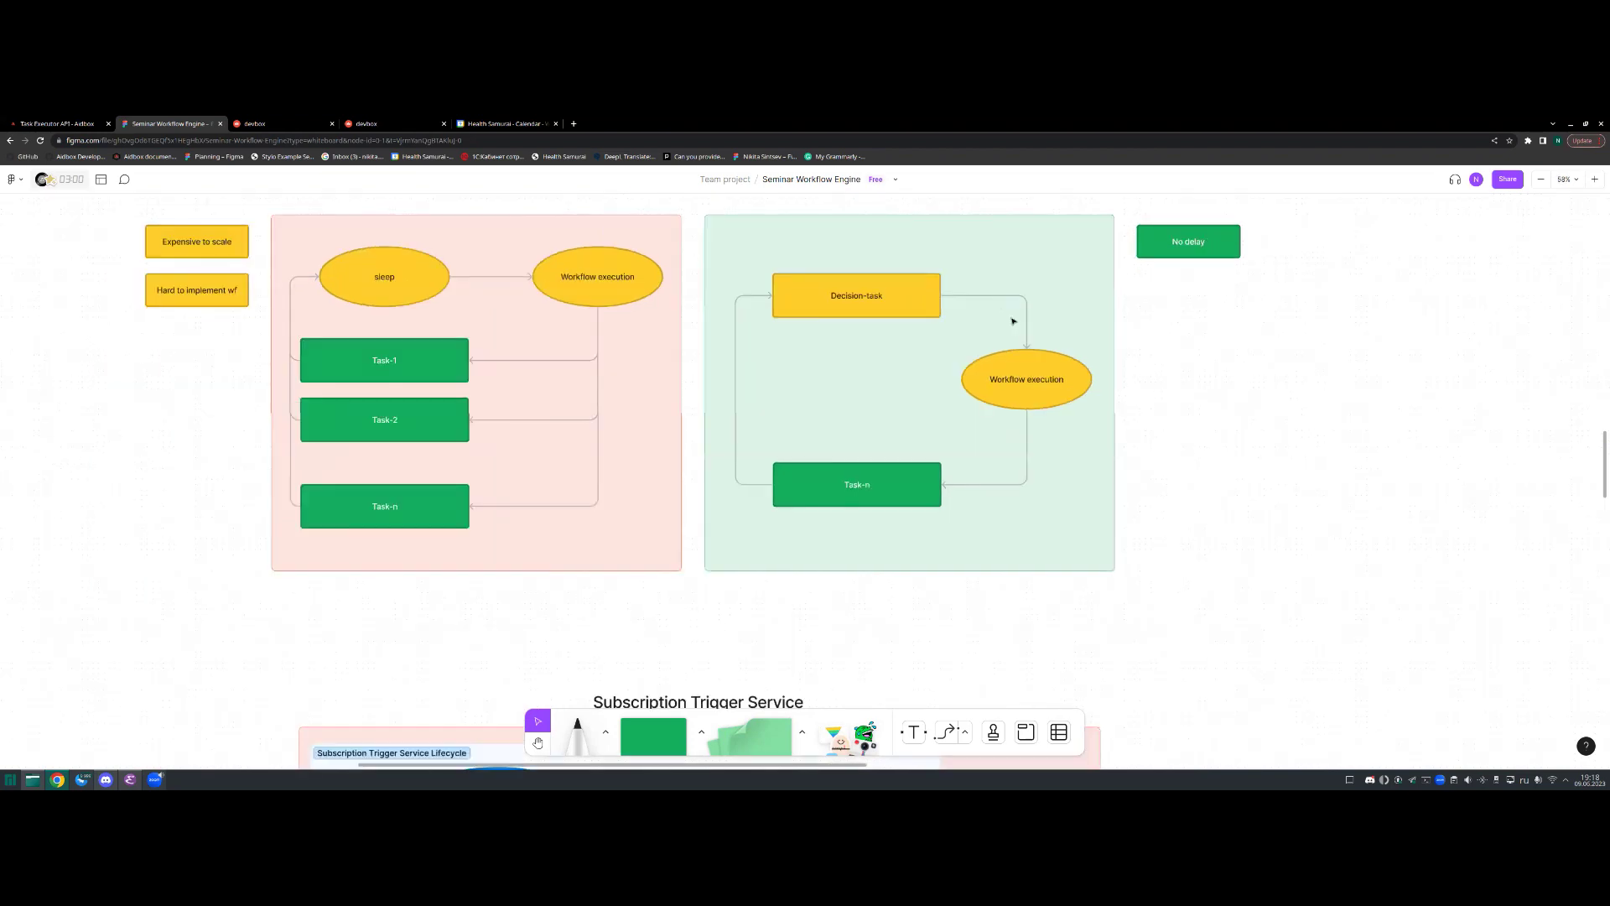
{"action": "scroll", "coordinate": [1141, 445], "scroll_direction": "up", "scroll_amount": 2}
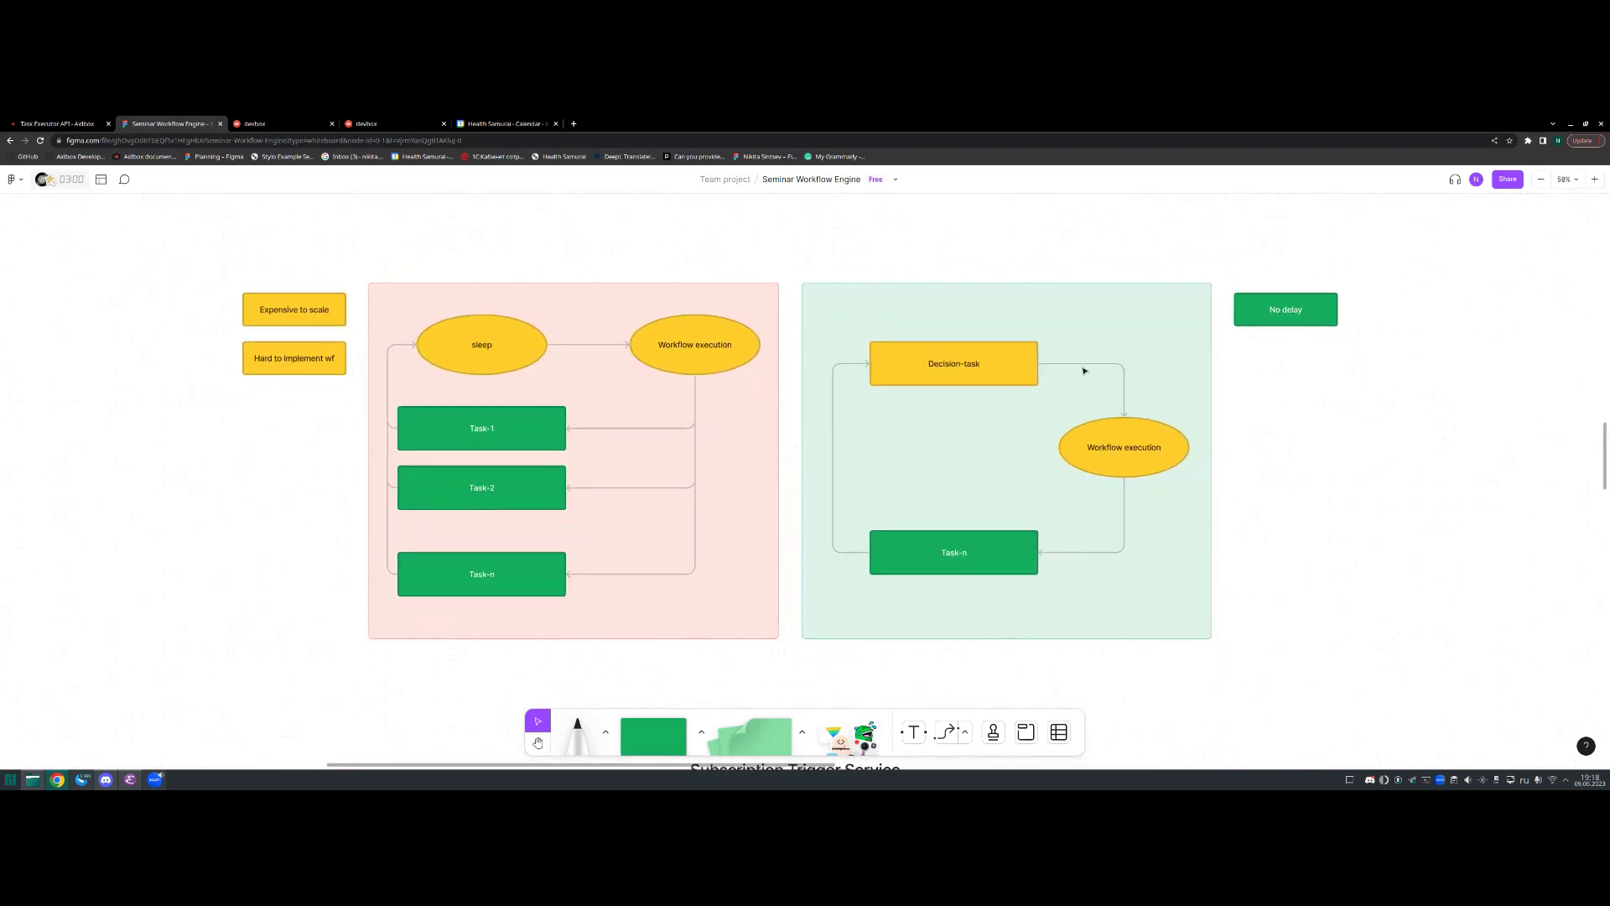
{"action": "scroll", "coordinate": [1124, 369], "scroll_direction": "up", "scroll_amount": 2}
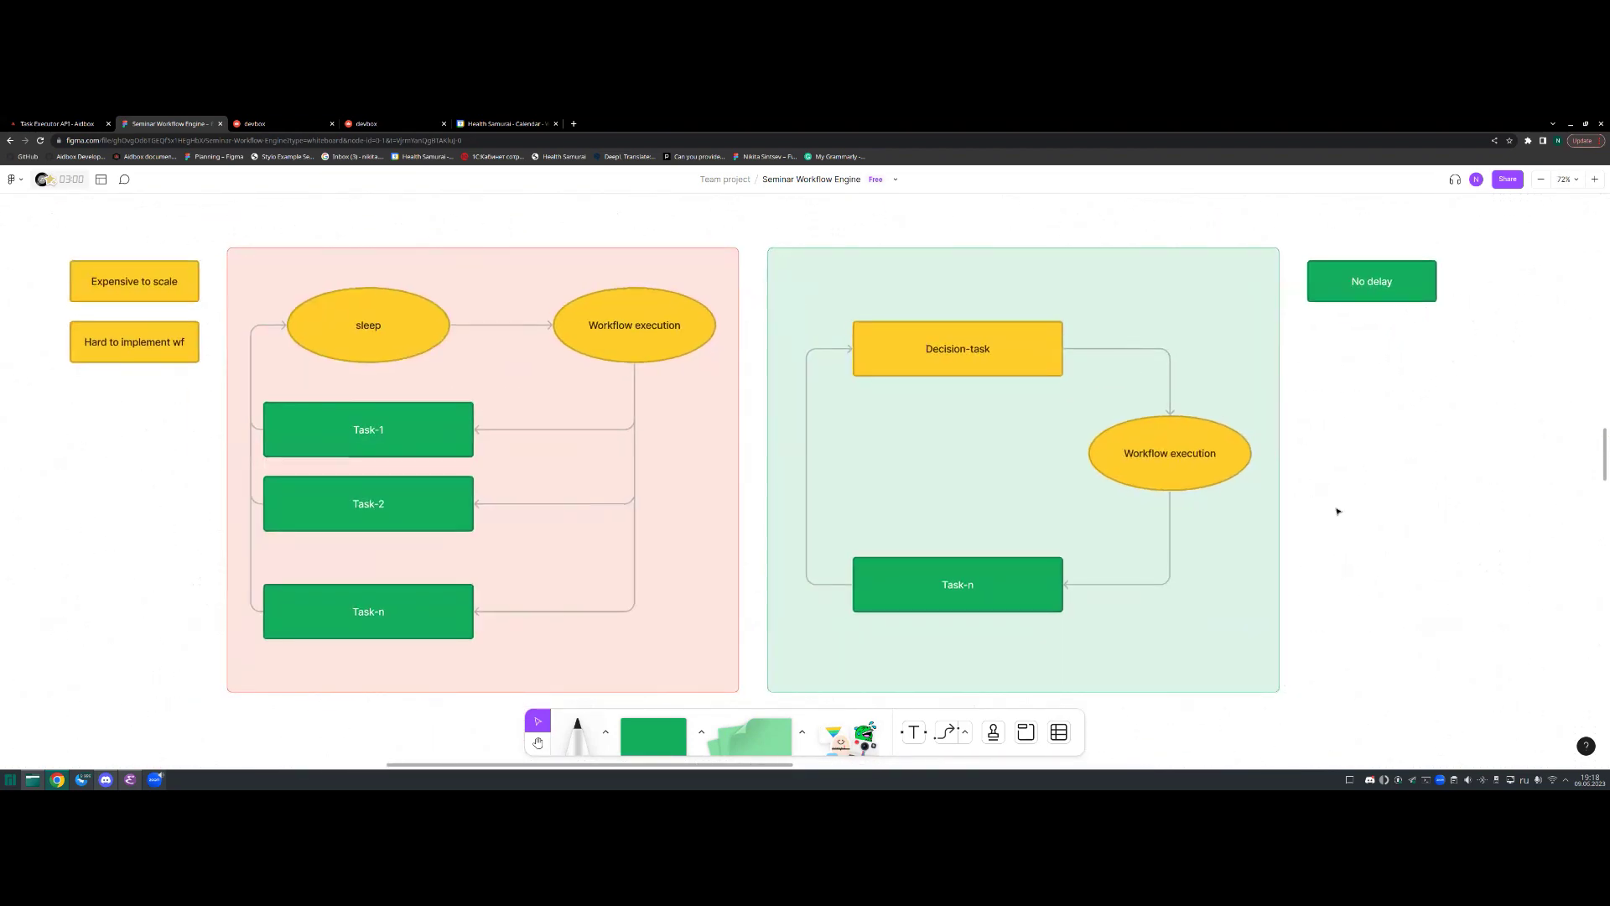
Step: Switch to Aidbox and open the "Workflow step by step demo" notebook at its workflow creation request
{"action": "left_click", "coordinate": [386, 124]}
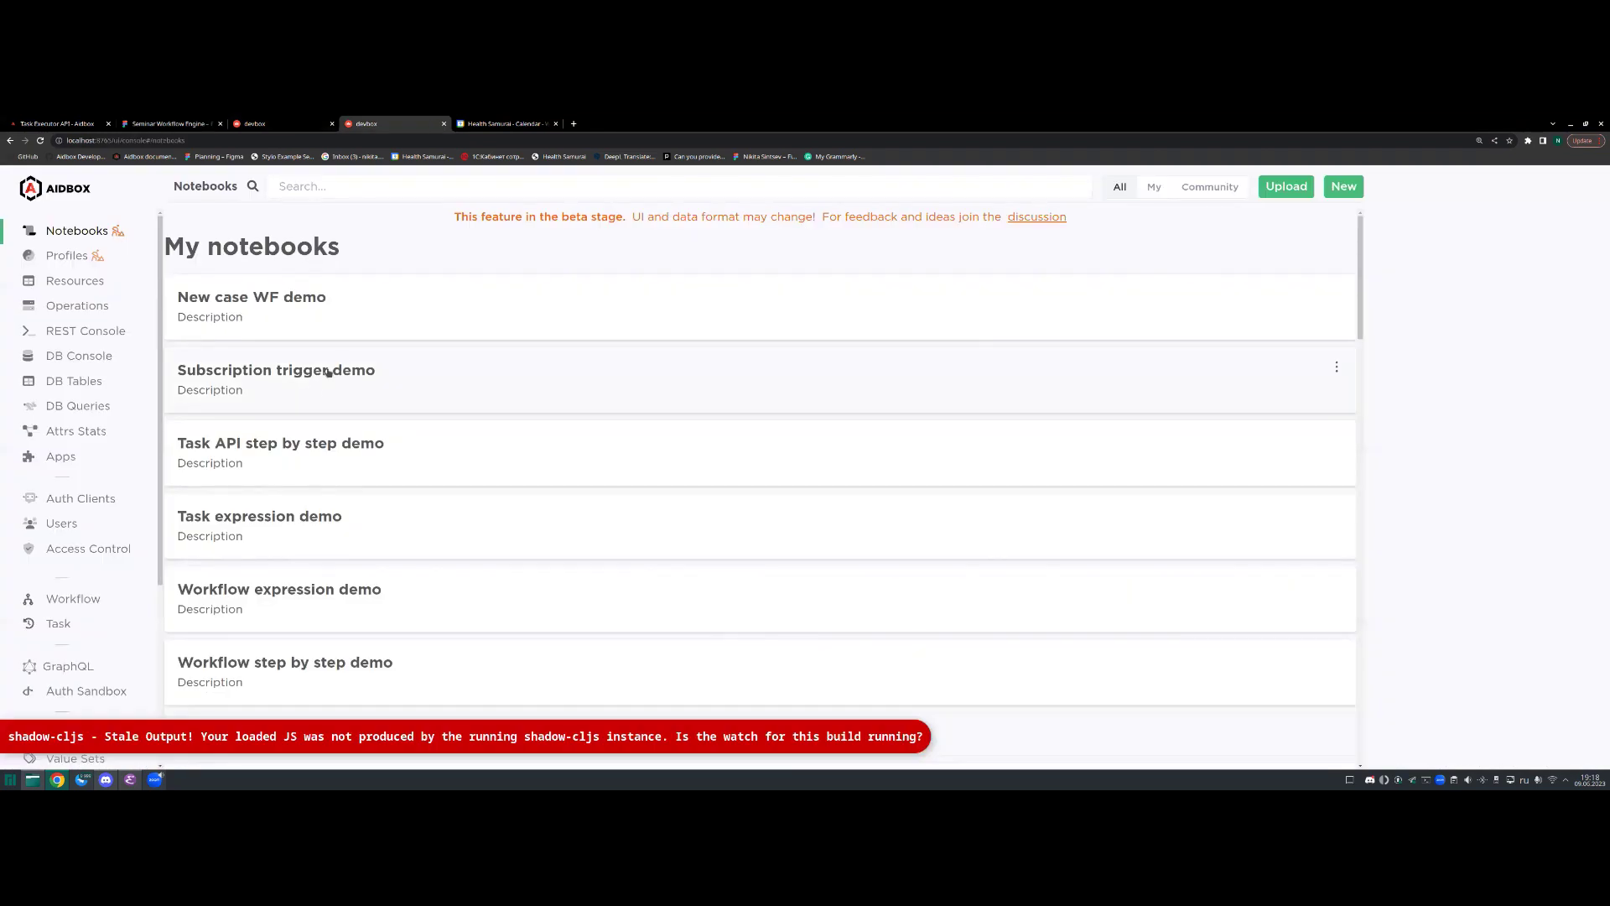
{"action": "scroll", "coordinate": [378, 447], "scroll_direction": "down", "scroll_amount": 2}
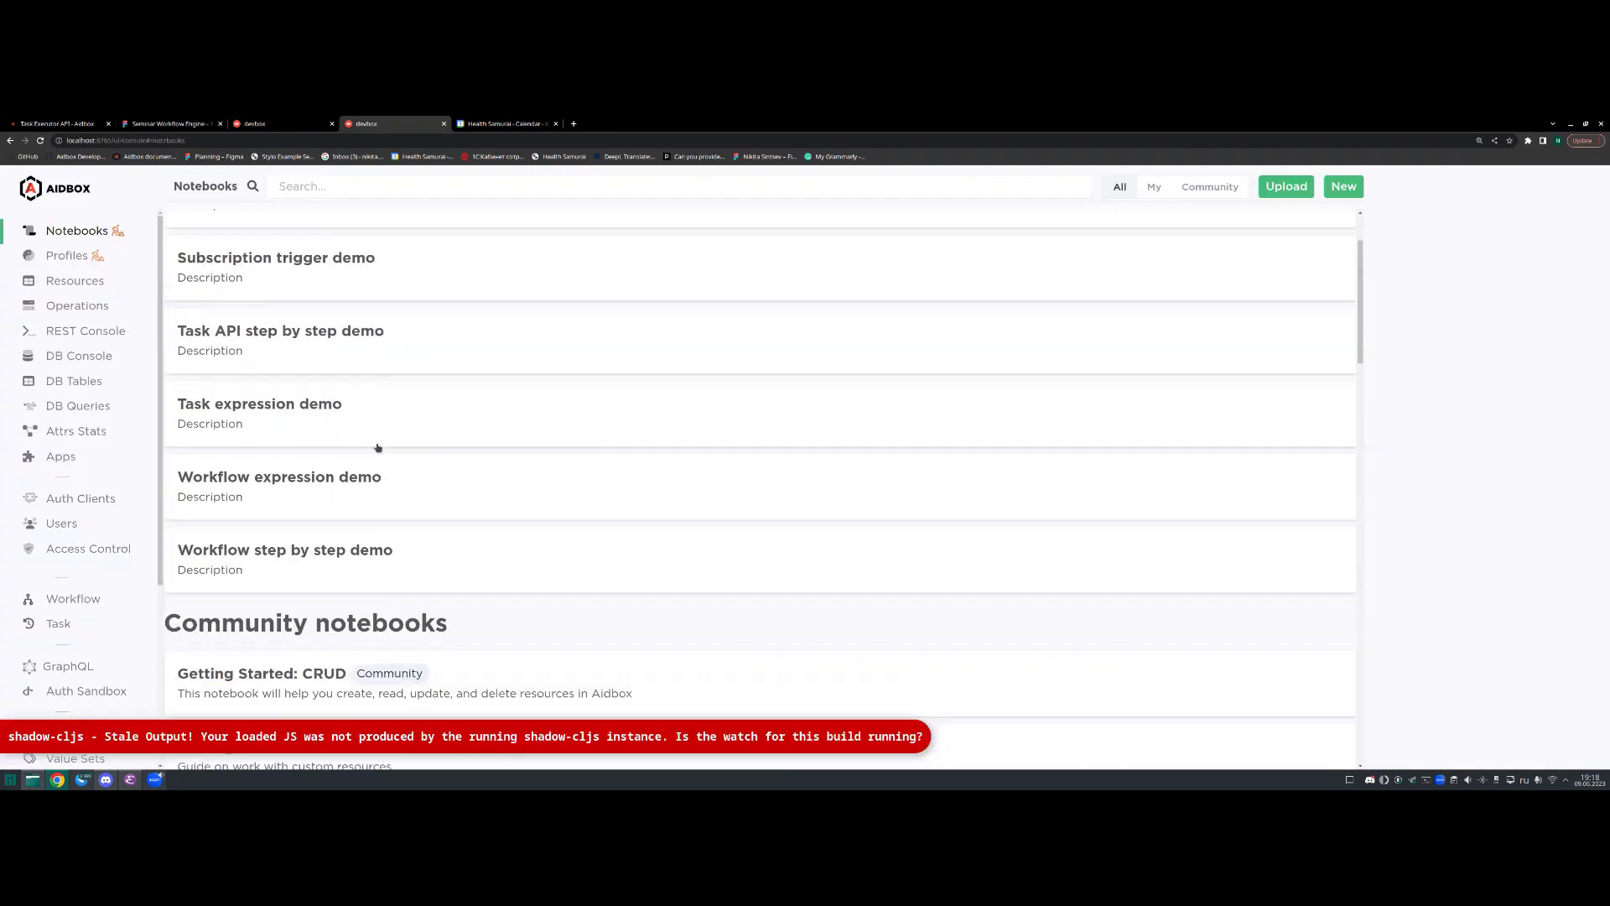
{"action": "left_click", "coordinate": [384, 565]}
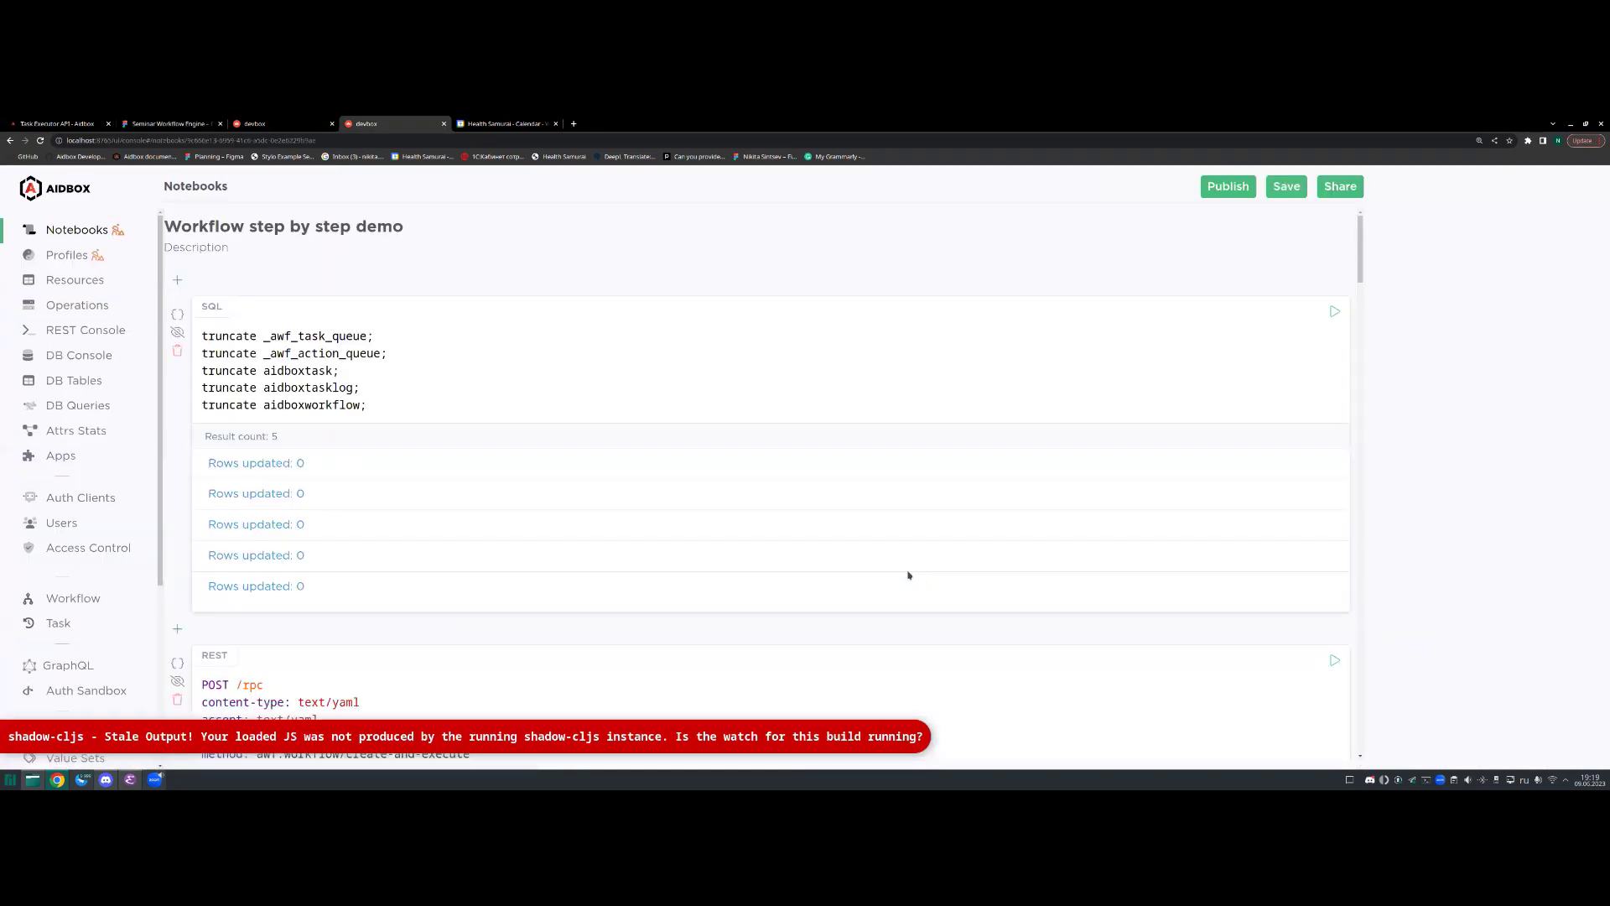
{"action": "scroll", "coordinate": [587, 420], "scroll_direction": "down", "scroll_amount": 1}
{"action": "scroll", "coordinate": [571, 394], "scroll_direction": "up", "scroll_amount": 1}
{"action": "scroll", "coordinate": [839, 377], "scroll_direction": "down", "scroll_amount": 2}
{"action": "scroll", "coordinate": [1174, 335], "scroll_direction": "up", "scroll_amount": 2}
{"action": "scroll", "coordinate": [728, 360], "scroll_direction": "down", "scroll_amount": 4}
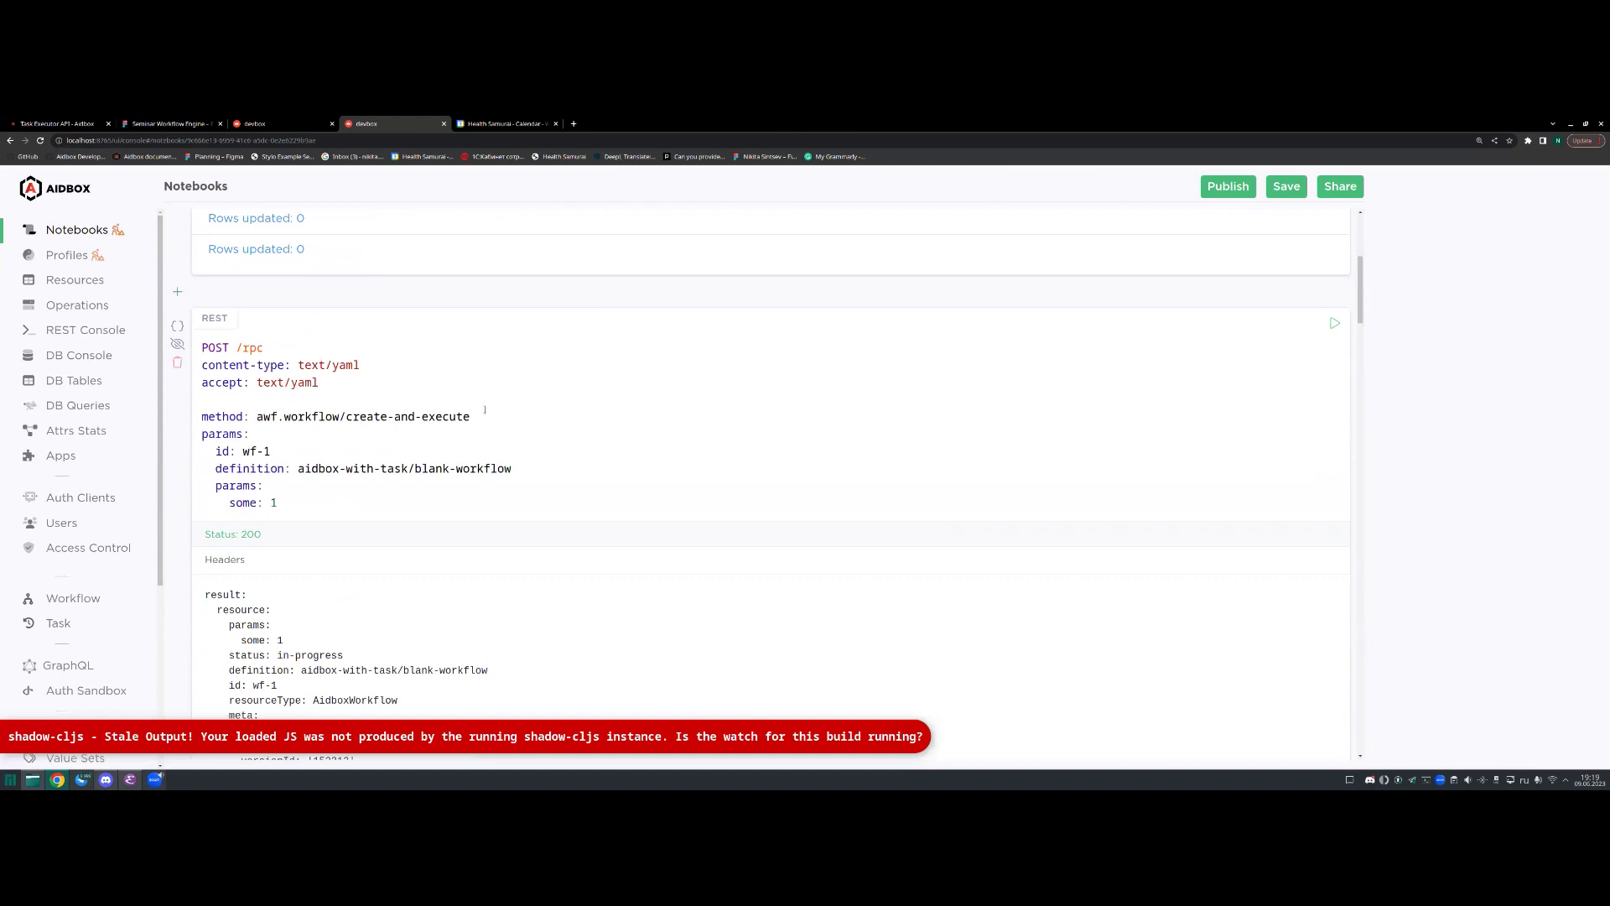
Step: Highlight the awf.workflow/create-and-execute method and run the request for wf-1 with definition aidbox-with-task/blank-workflow
{"action": "left_click_drag", "start_coordinate": [285, 416], "coordinate": [373, 416]}
{"action": "left_click", "coordinate": [333, 416]}
{"action": "scroll", "coordinate": [578, 399], "scroll_direction": "down", "scroll_amount": 1}
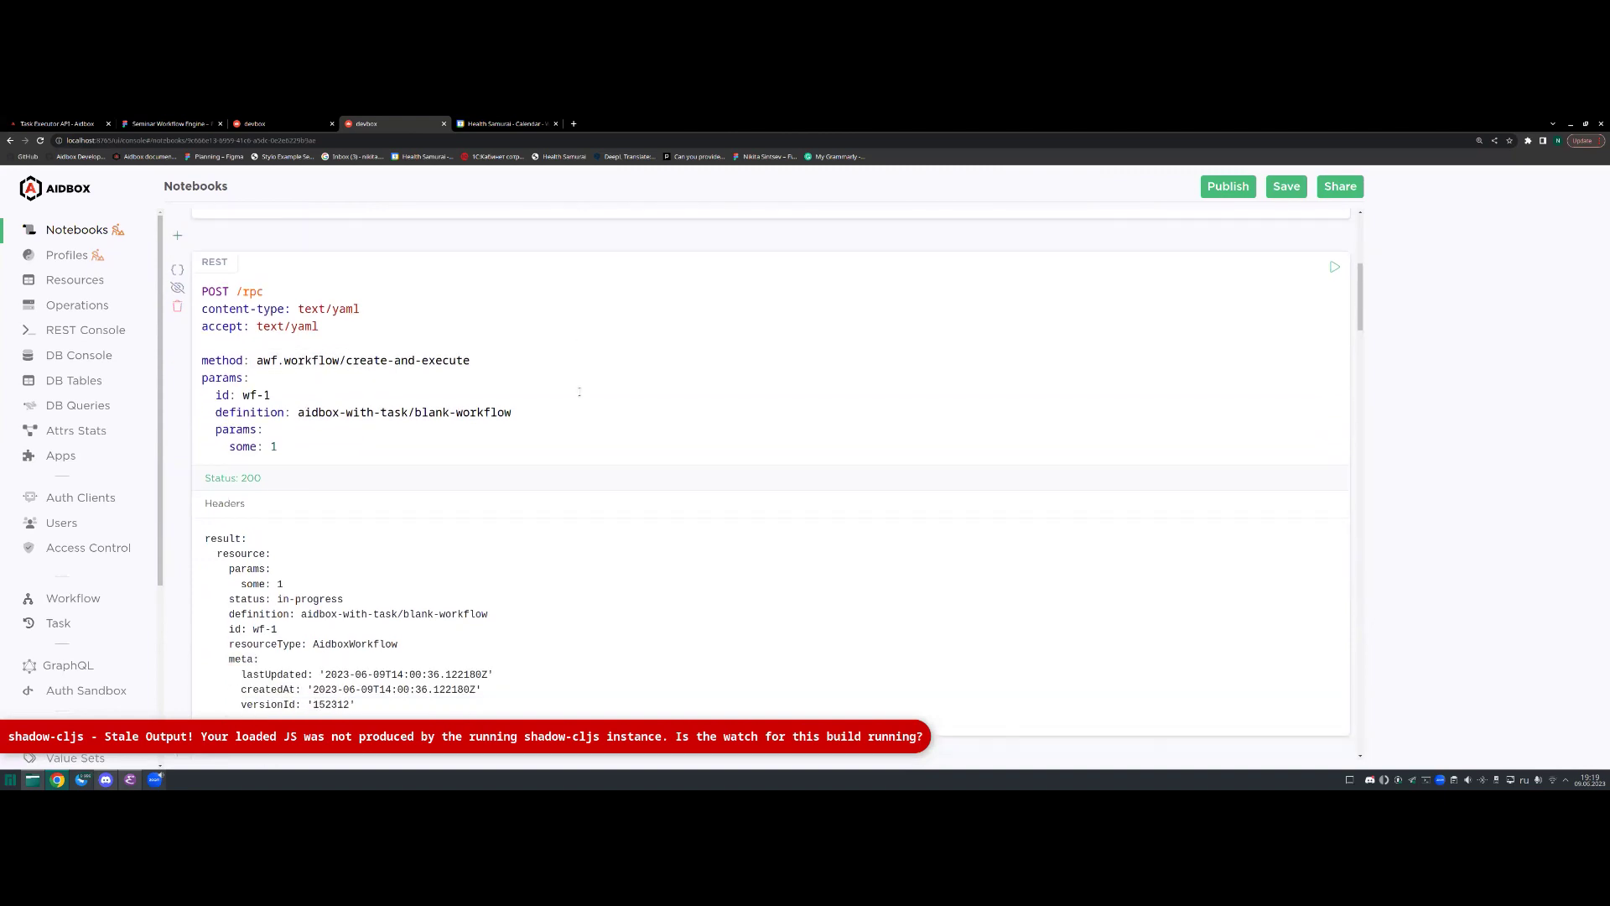
{"action": "left_click_drag", "start_coordinate": [509, 362], "coordinate": [348, 359]}
{"action": "left_click", "coordinate": [645, 369]}
{"action": "scroll", "coordinate": [645, 369], "scroll_direction": "up", "scroll_amount": 2}
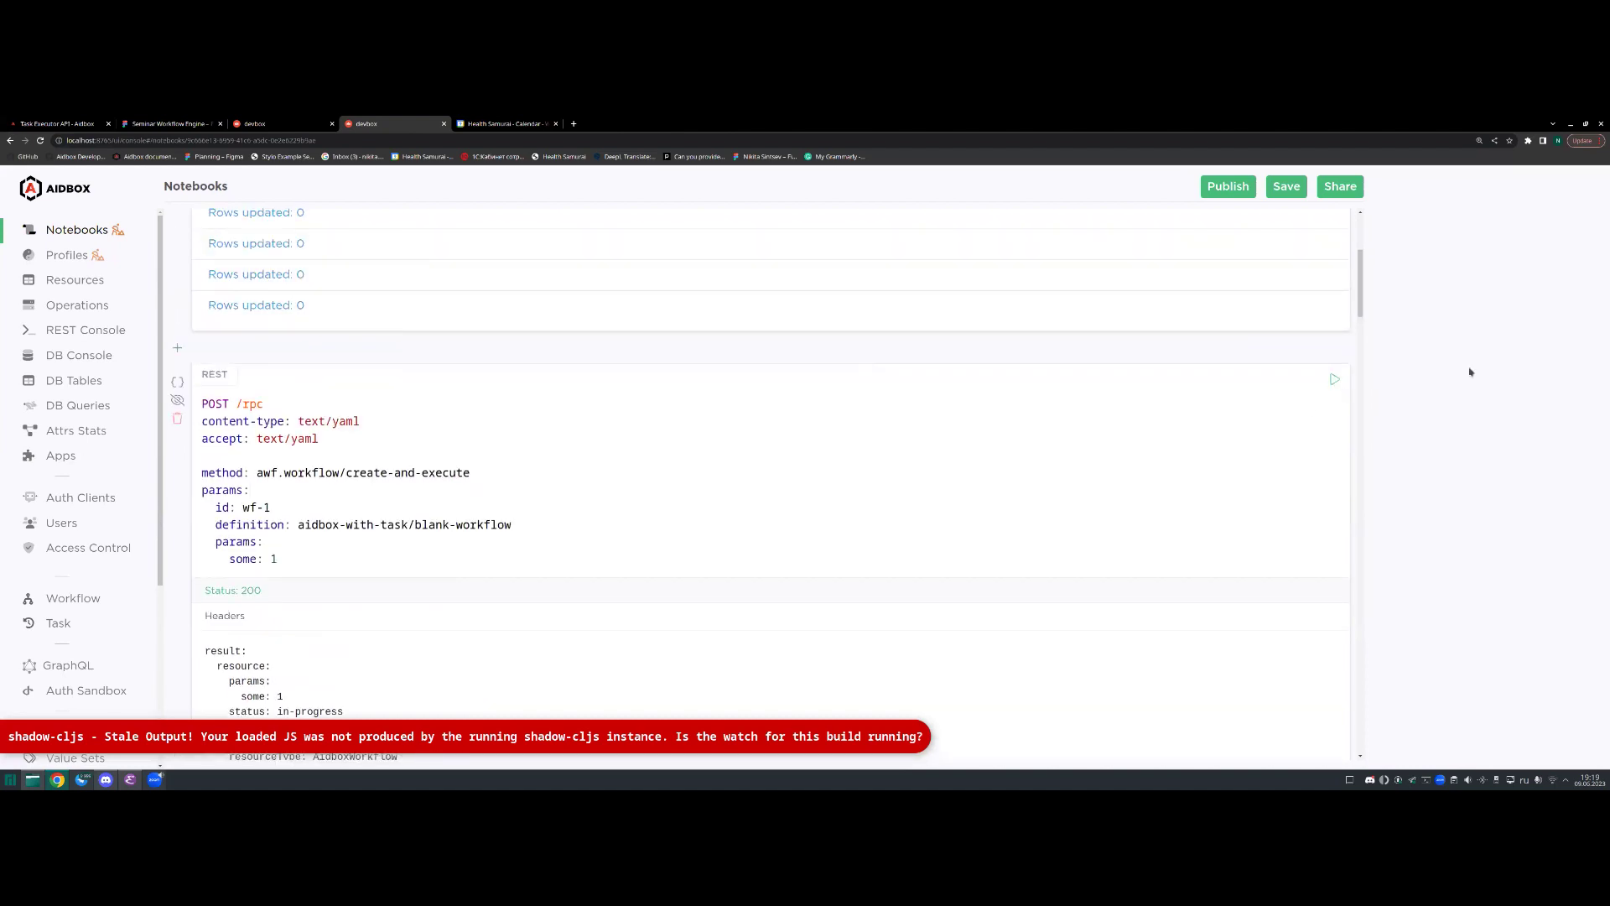
{"action": "scroll", "coordinate": [708, 431], "scroll_direction": "down", "scroll_amount": 4}
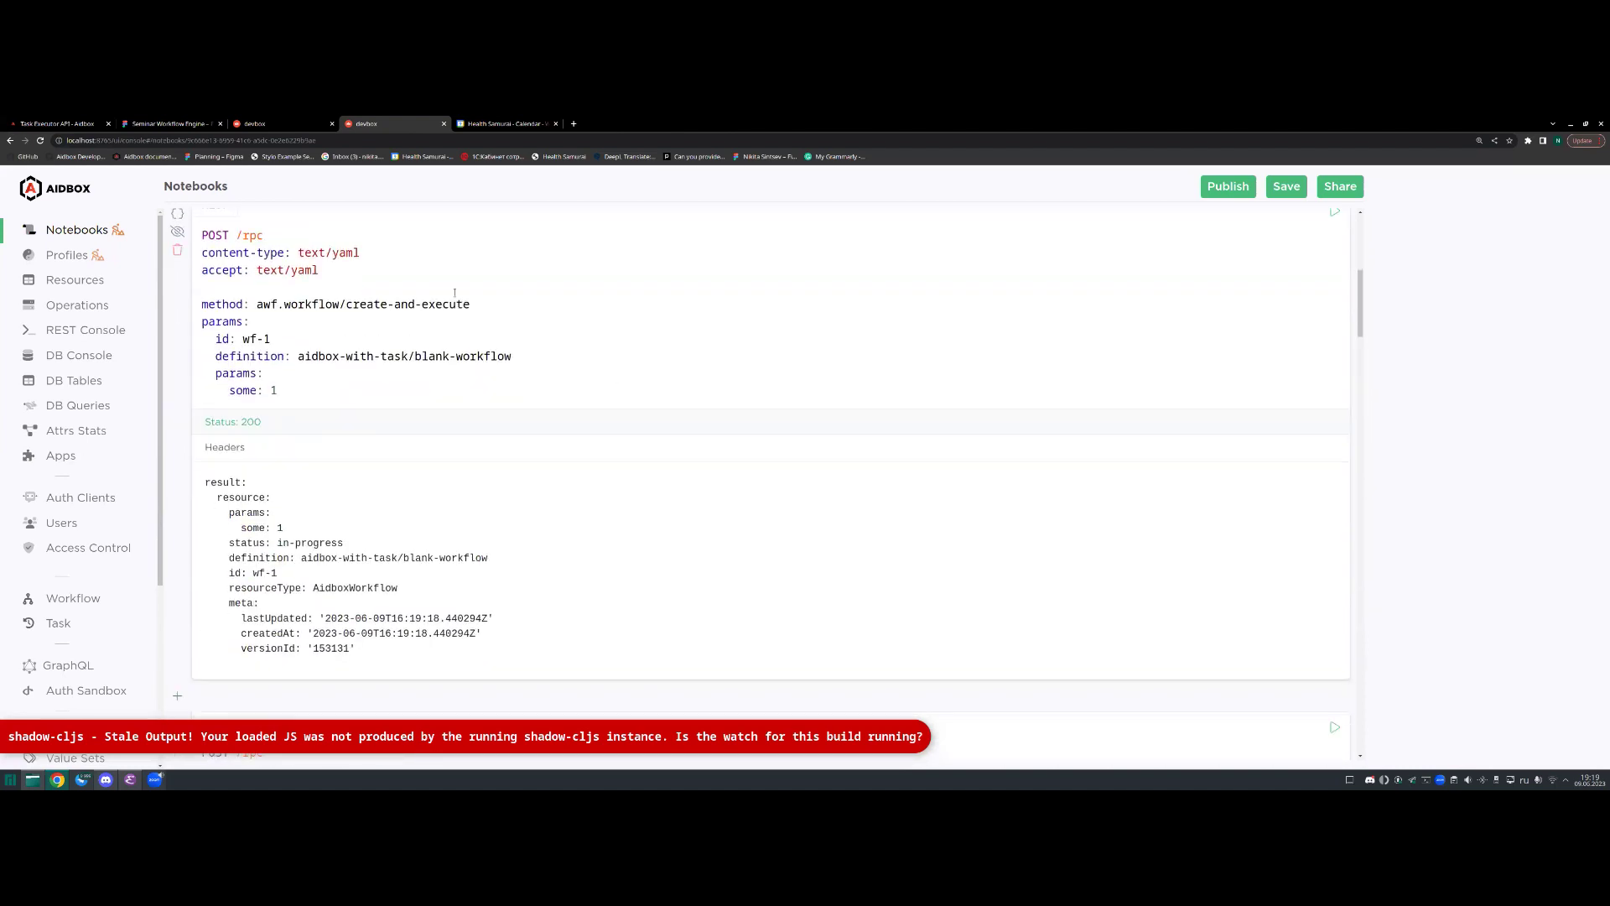
Step: Open the aidbox-with-task/blank-workflow entry from the workflow list and display its activities
{"action": "left_click", "coordinate": [288, 123]}
{"action": "scroll", "coordinate": [80, 470], "scroll_direction": "down", "scroll_amount": 2}
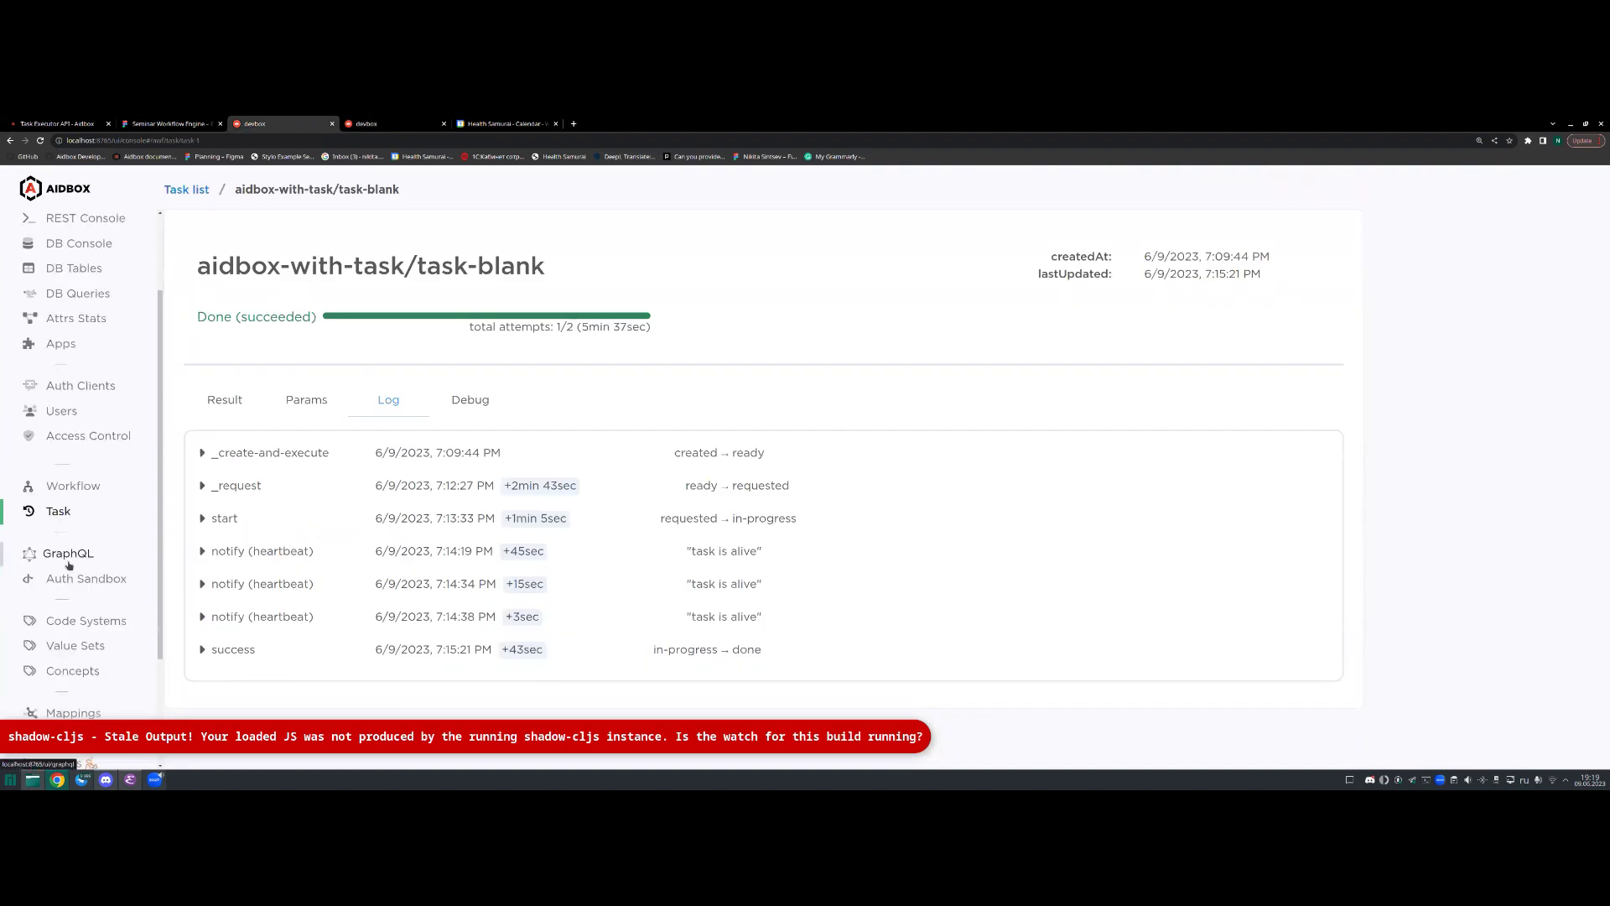
{"action": "left_click", "coordinate": [88, 494]}
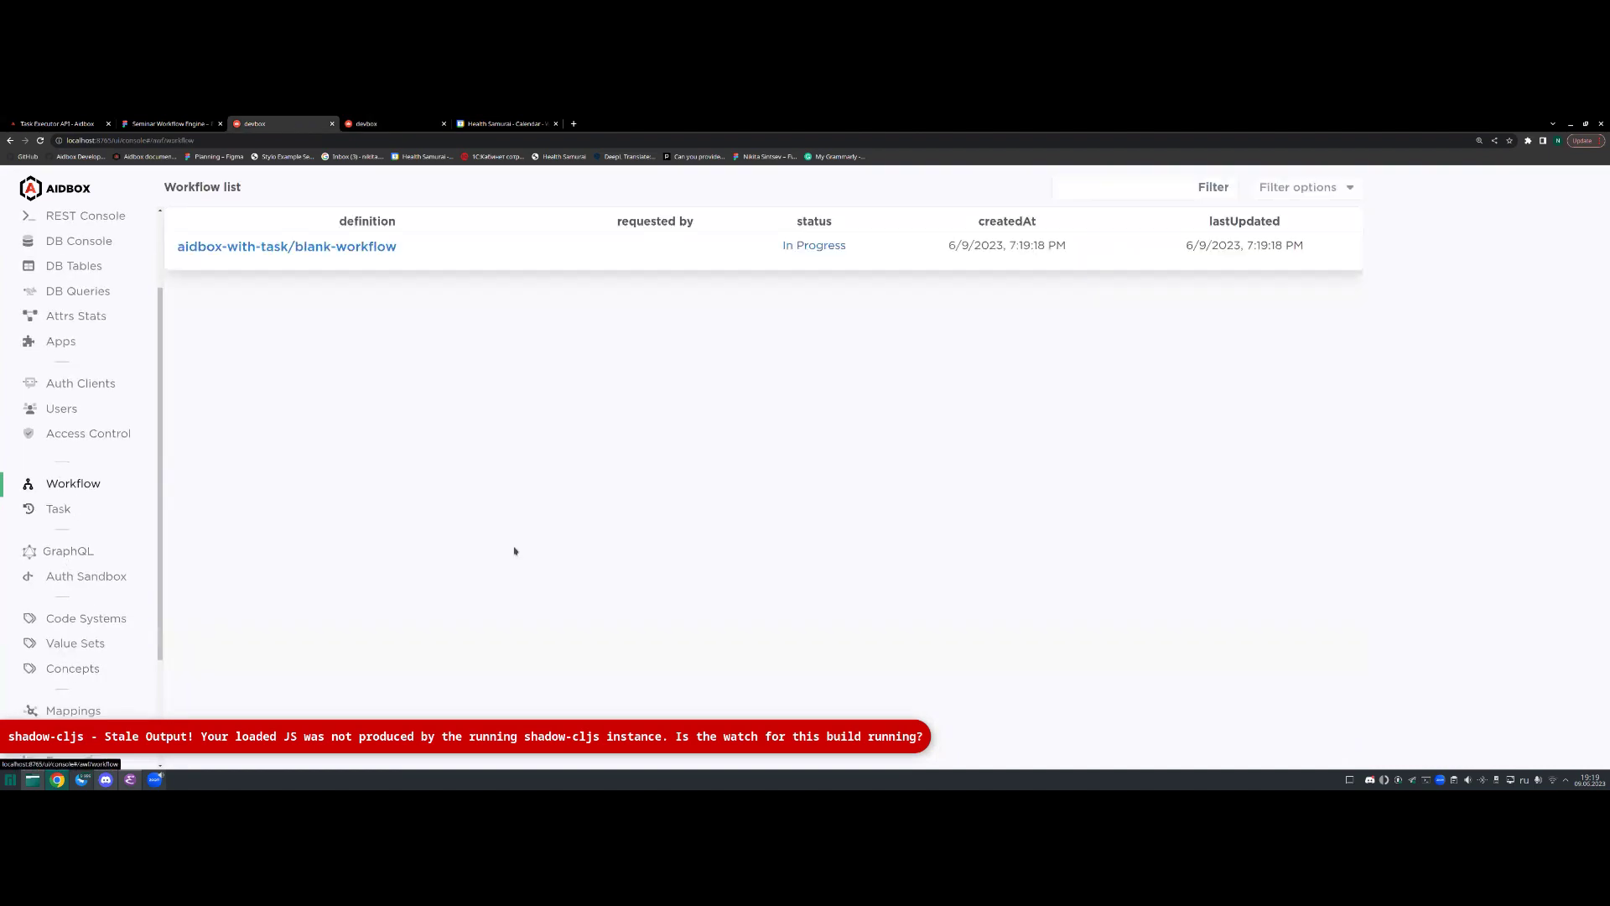
{"action": "left_click", "coordinate": [348, 248]}
{"action": "left_click", "coordinate": [296, 381]}
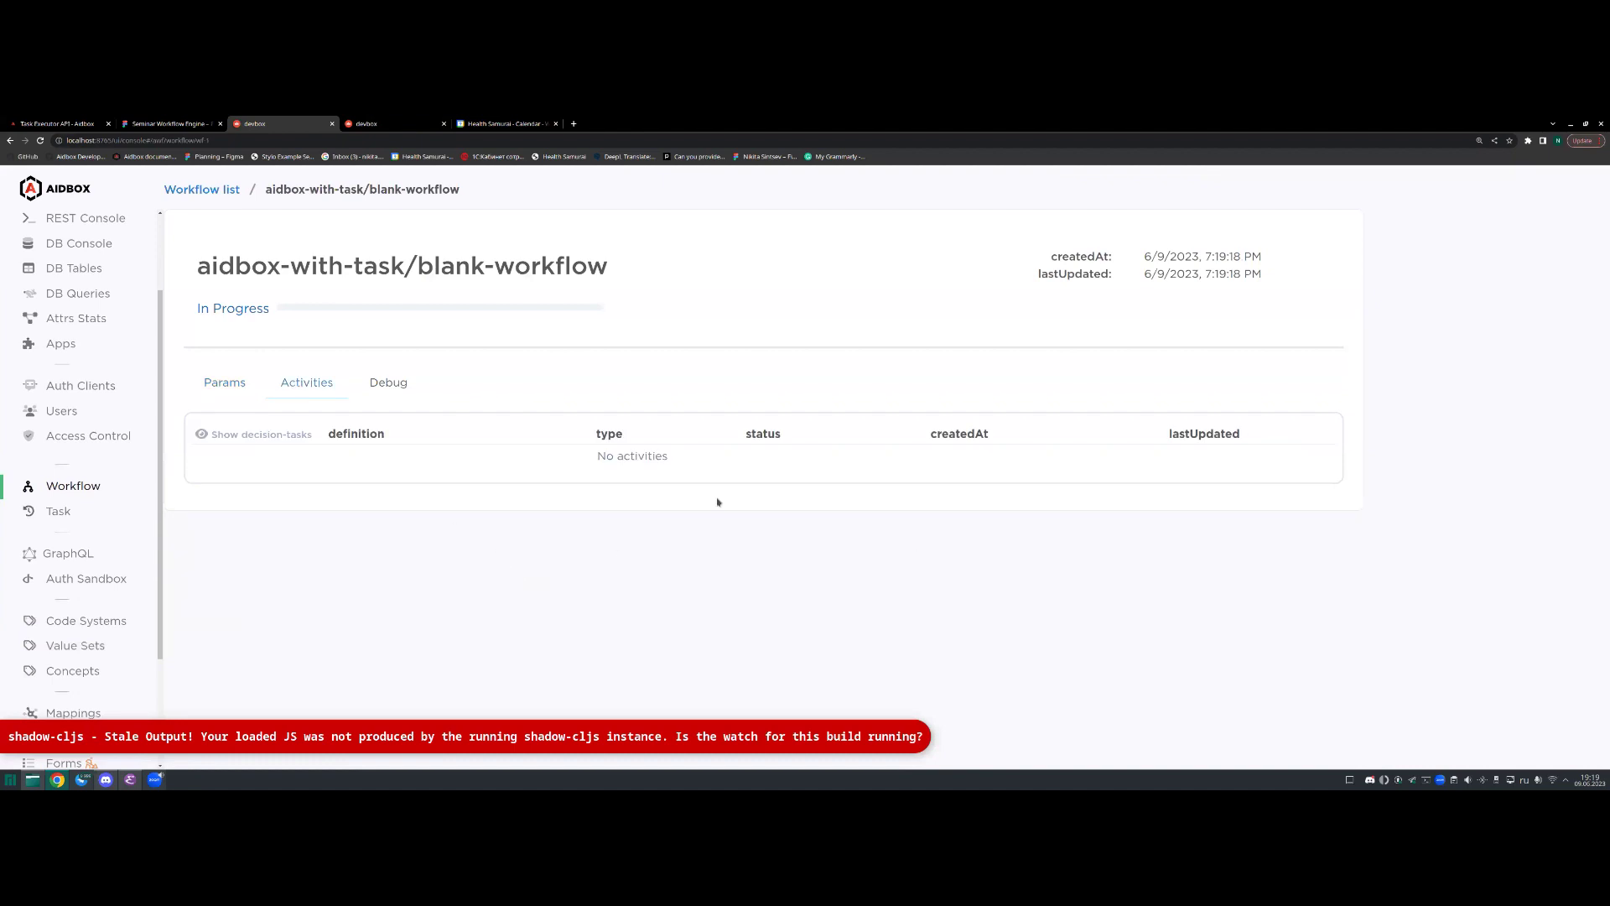
Step: Examine the workflow's activities table and definition name, highlighting the table's content and the page title
{"action": "left_click_drag", "start_coordinate": [599, 457], "coordinate": [670, 458]}
{"action": "left_click", "coordinate": [749, 549]}
{"action": "left_click_drag", "start_coordinate": [674, 466], "coordinate": [577, 455]}
{"action": "left_click", "coordinate": [718, 538]}
{"action": "left_click_drag", "start_coordinate": [676, 462], "coordinate": [592, 457]}
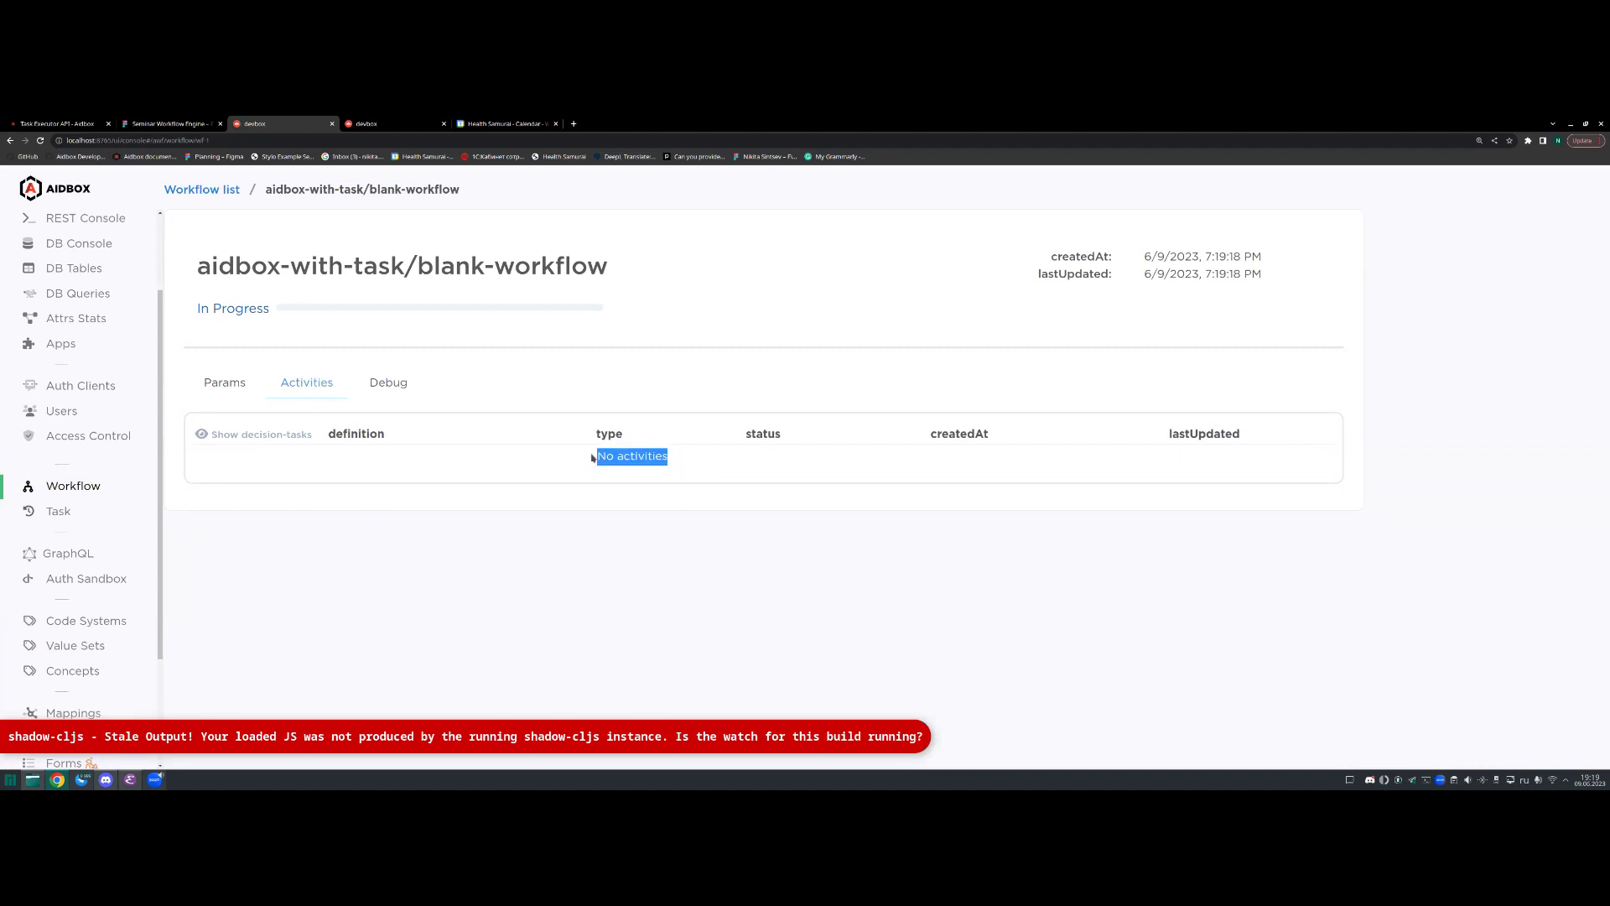
{"action": "left_click", "coordinate": [671, 529]}
{"action": "left_click_drag", "start_coordinate": [608, 267], "coordinate": [165, 265]}
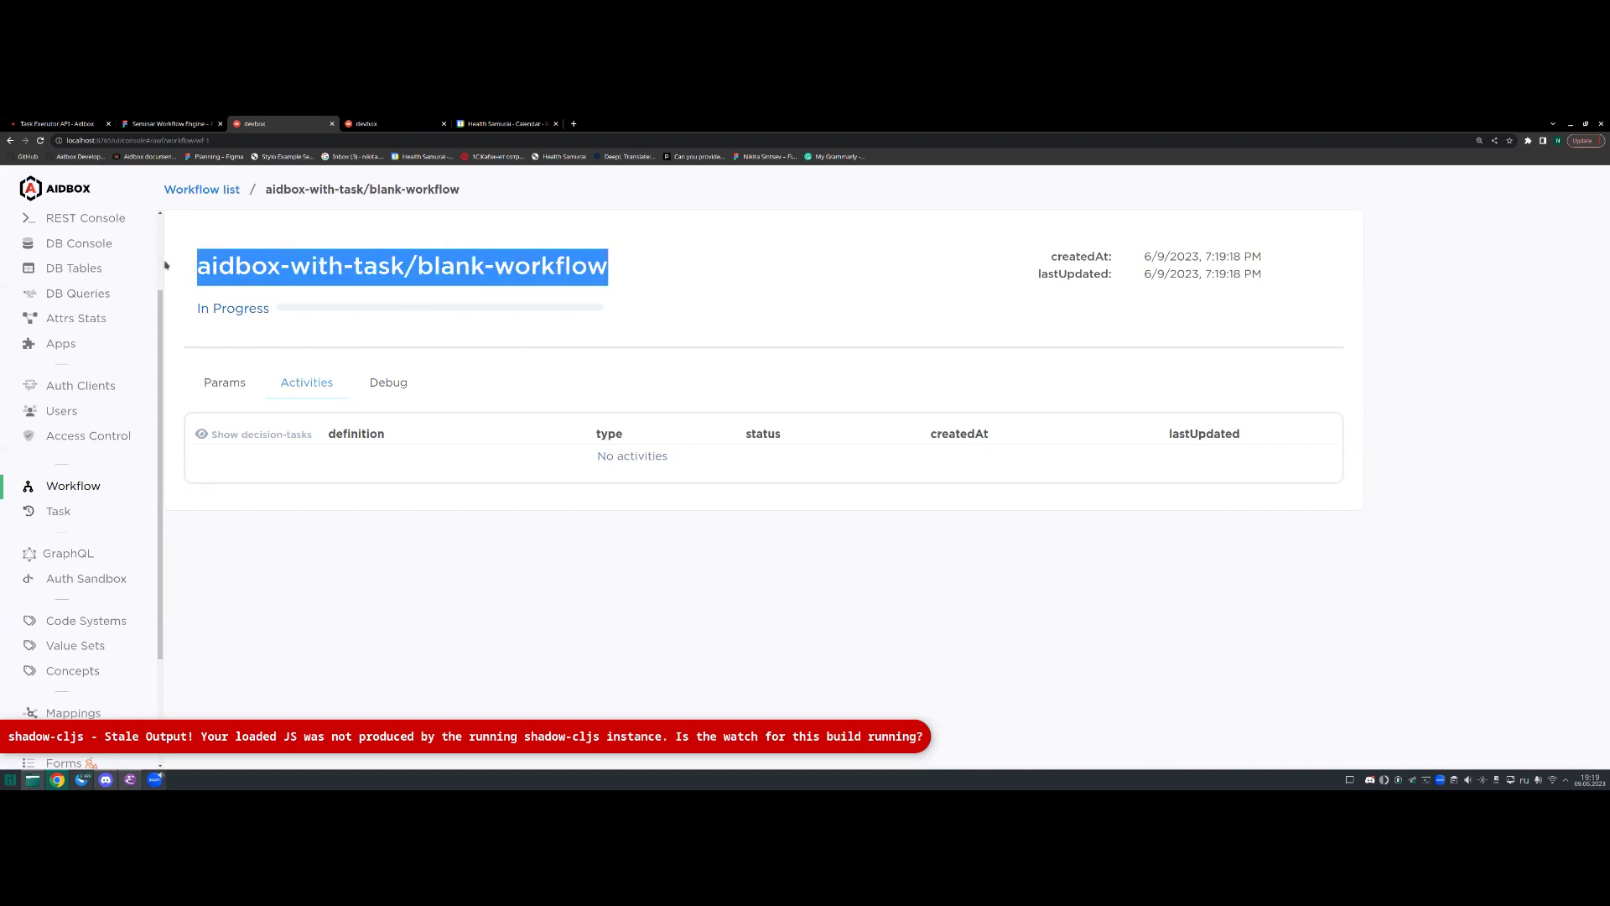
{"action": "left_click", "coordinate": [413, 497]}
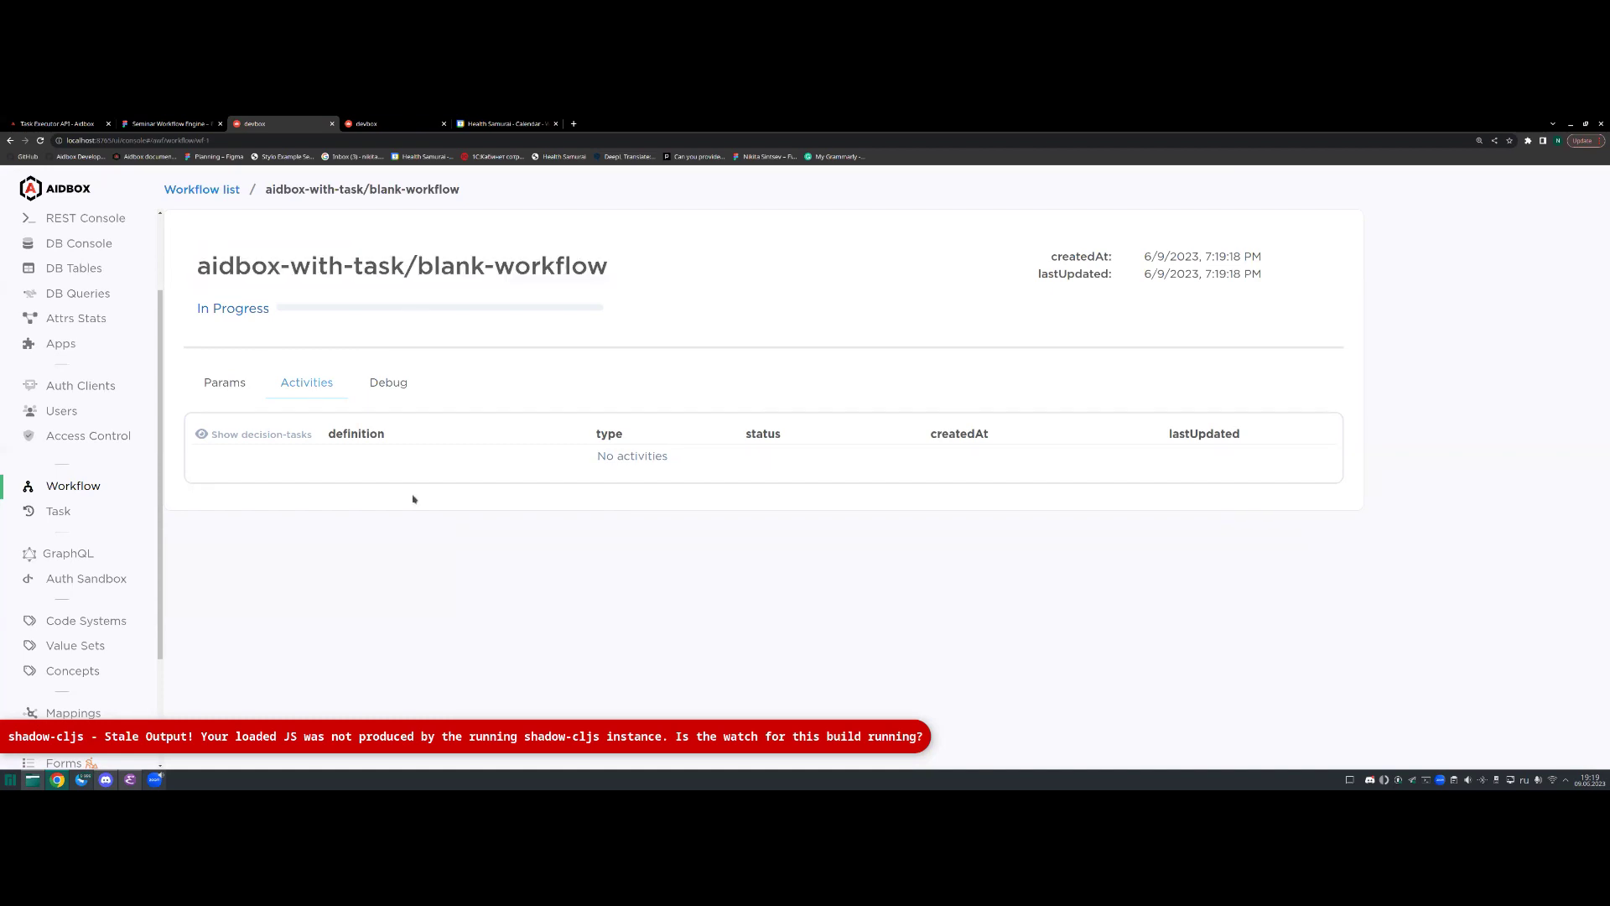
Step: Show the workflow's decision tasks, open awf.workflow/decision-task and highlight the workflow-init event in its parameters
{"action": "left_click_drag", "start_coordinate": [597, 459], "coordinate": [680, 457]}
{"action": "left_click", "coordinate": [203, 434]}
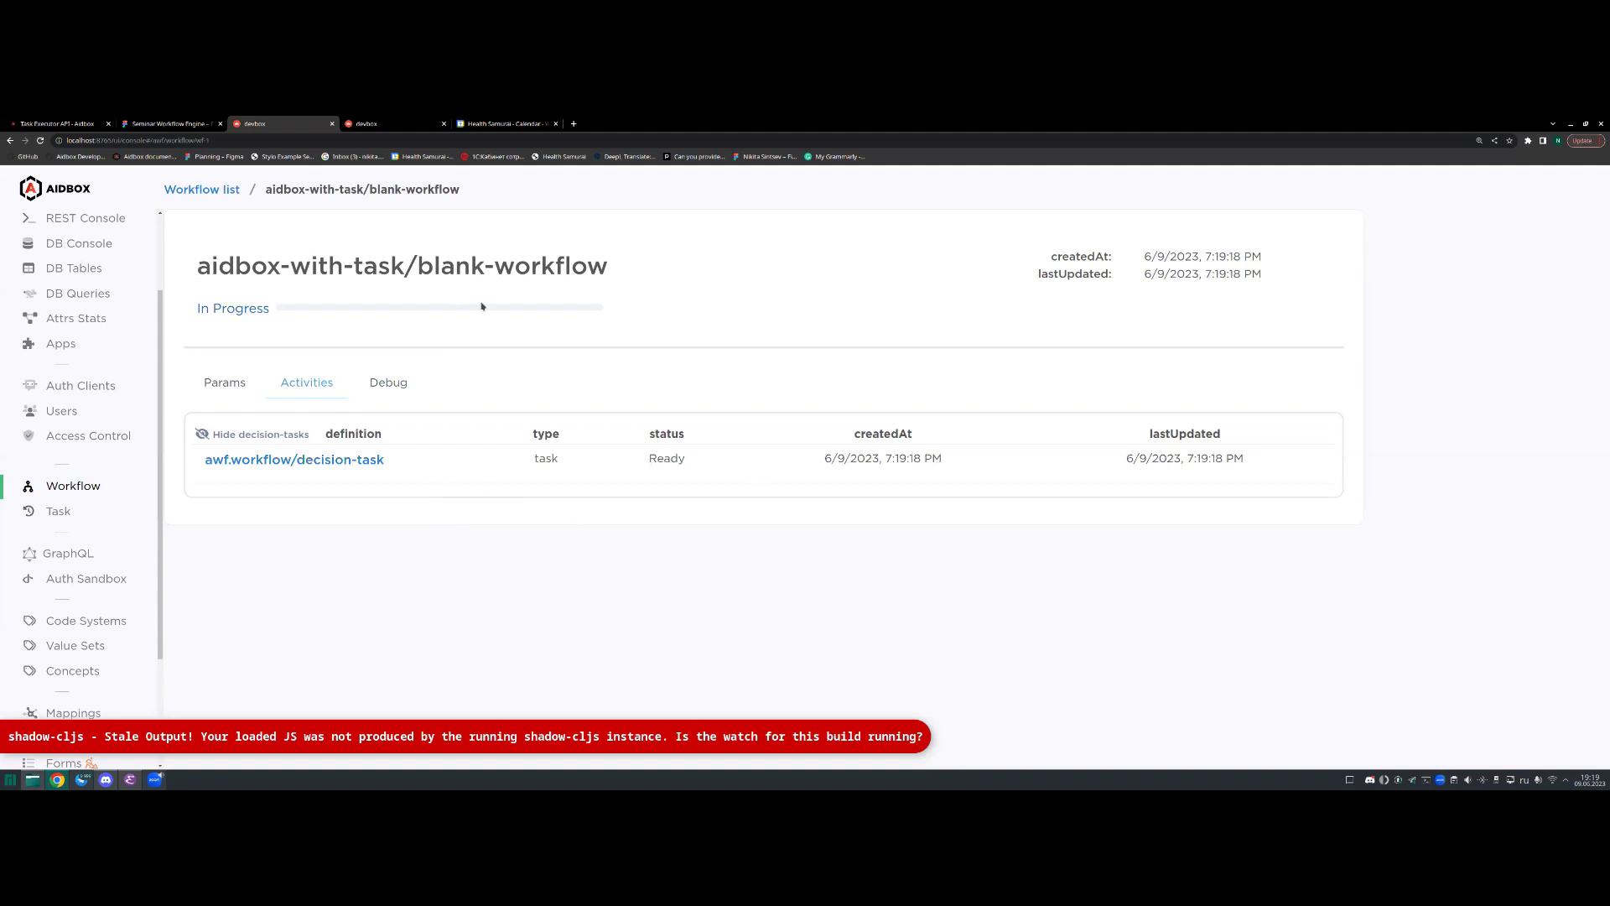
{"action": "left_click", "coordinate": [351, 460]}
{"action": "left_click_drag", "start_coordinate": [403, 482], "coordinate": [498, 481]}
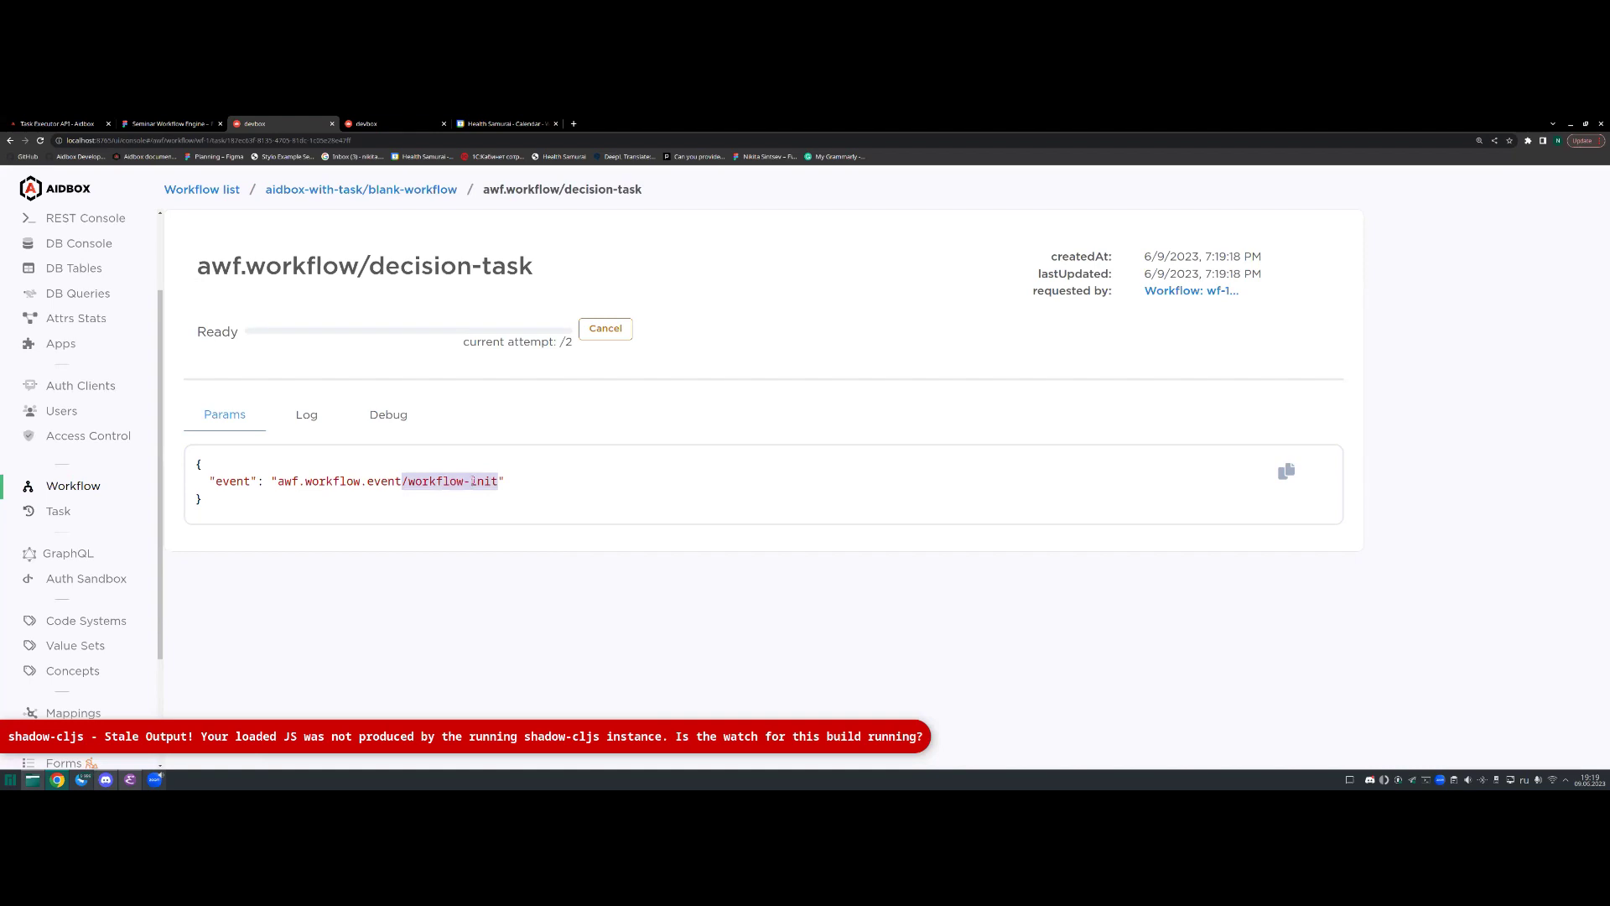
Step: Return to the notebook and review the create-and-execute request and its response, including the expanded response headers
{"action": "left_click", "coordinate": [386, 123]}
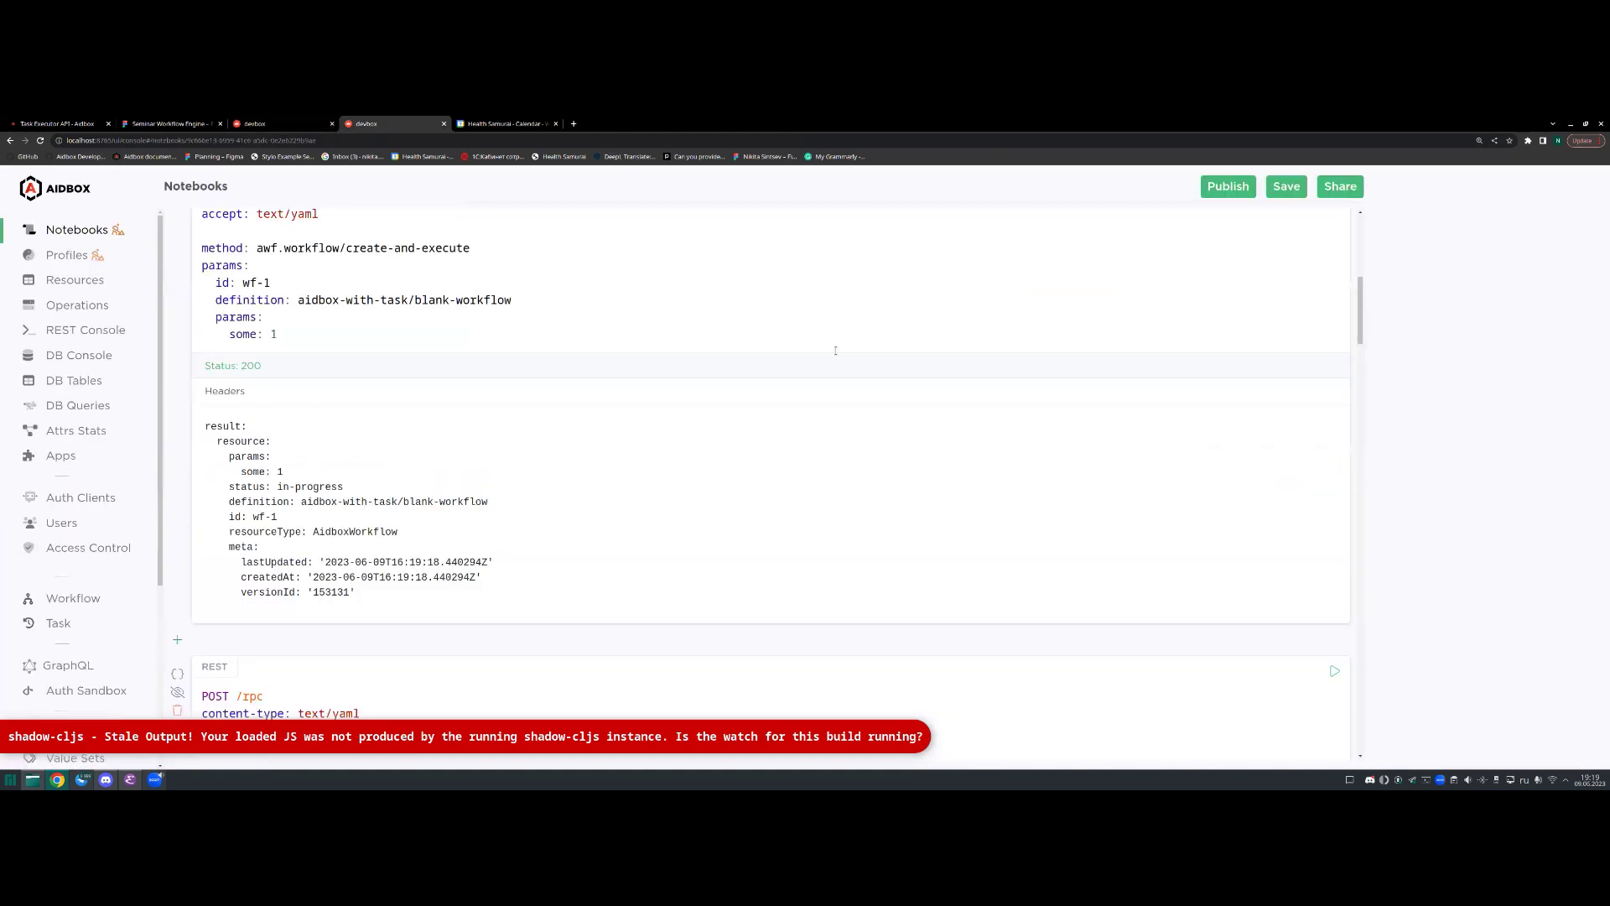
{"action": "scroll", "coordinate": [799, 381], "scroll_direction": "down", "scroll_amount": 3}
{"action": "scroll", "coordinate": [799, 380], "scroll_direction": "up", "scroll_amount": 4}
{"action": "scroll", "coordinate": [796, 403], "scroll_direction": "down", "scroll_amount": 1}
{"action": "left_click", "coordinate": [891, 455]}
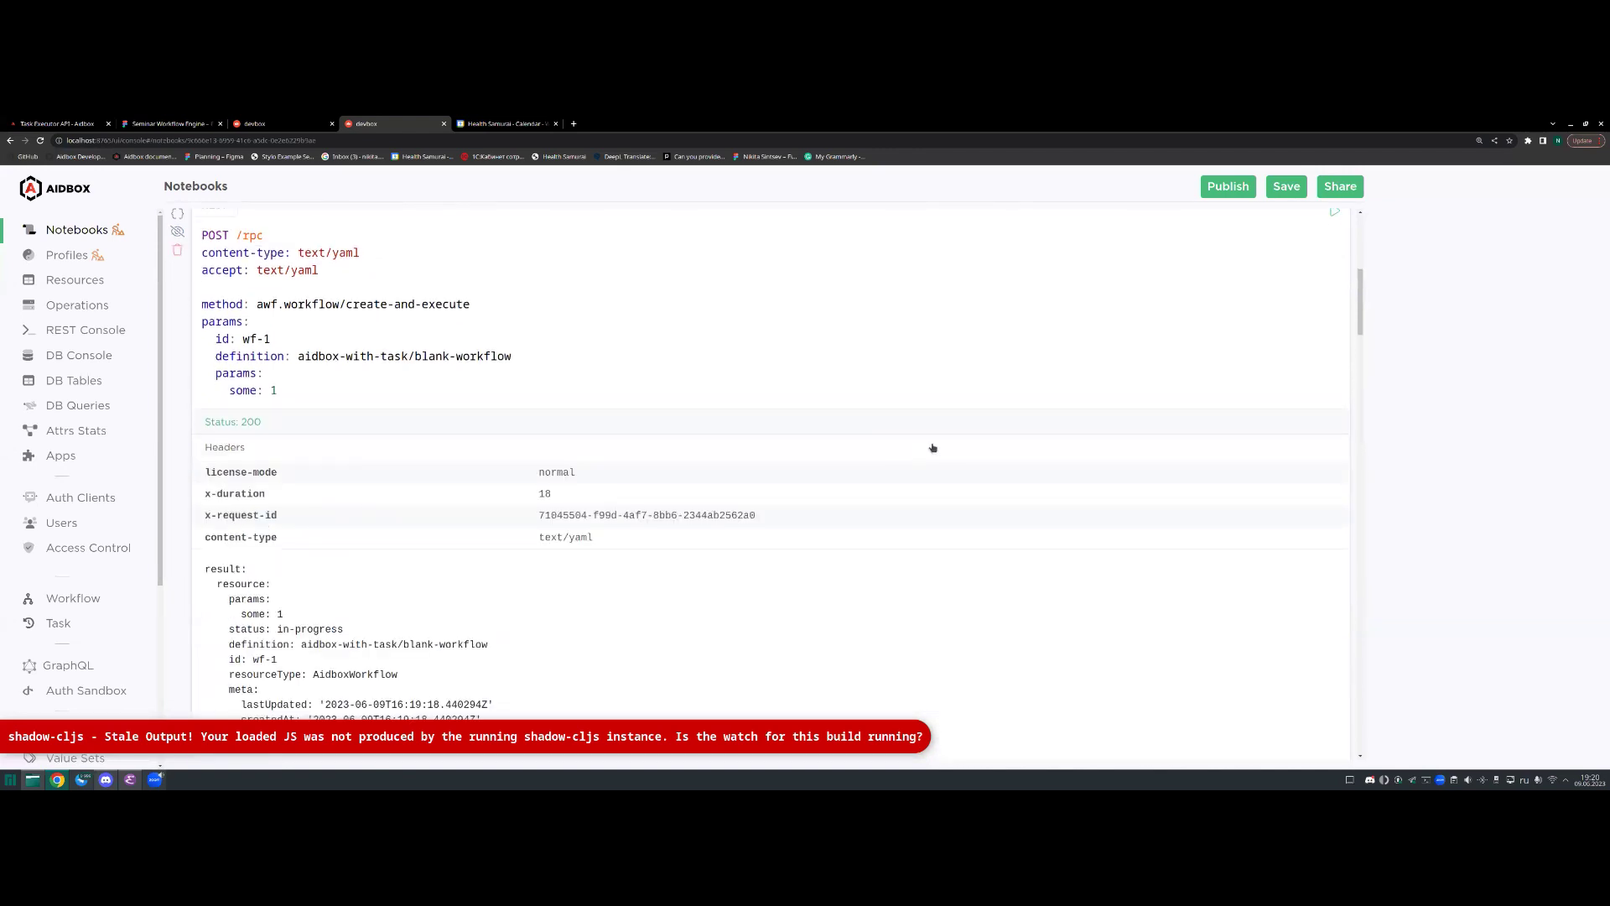
{"action": "scroll", "coordinate": [868, 408], "scroll_direction": "up", "scroll_amount": 1}
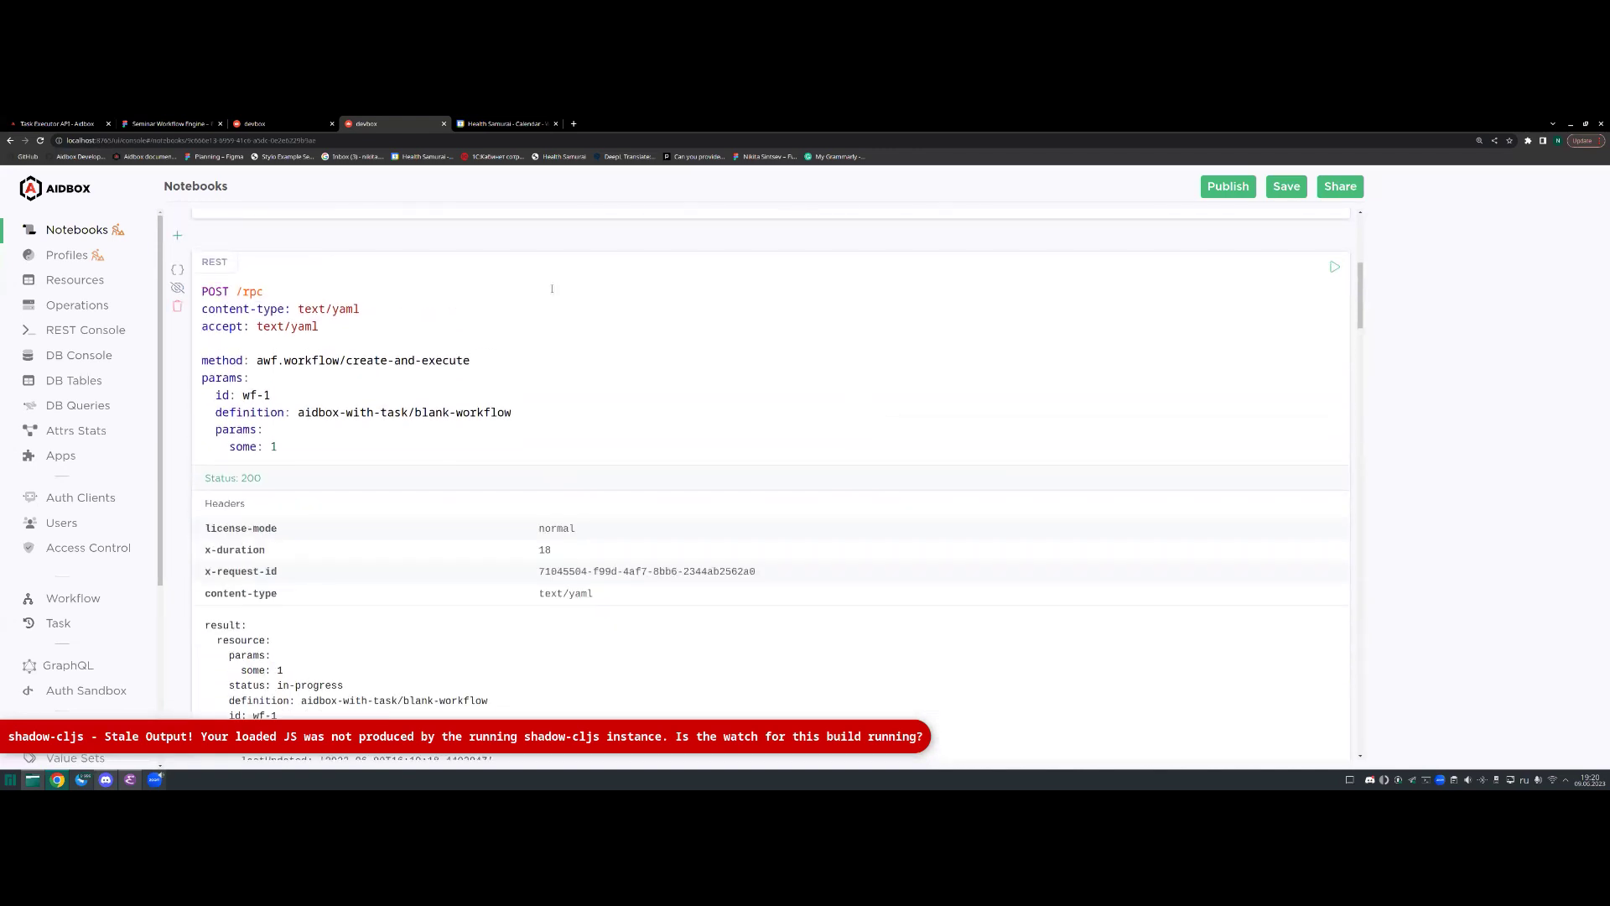
{"action": "scroll", "coordinate": [554, 289], "scroll_direction": "down", "scroll_amount": 1}
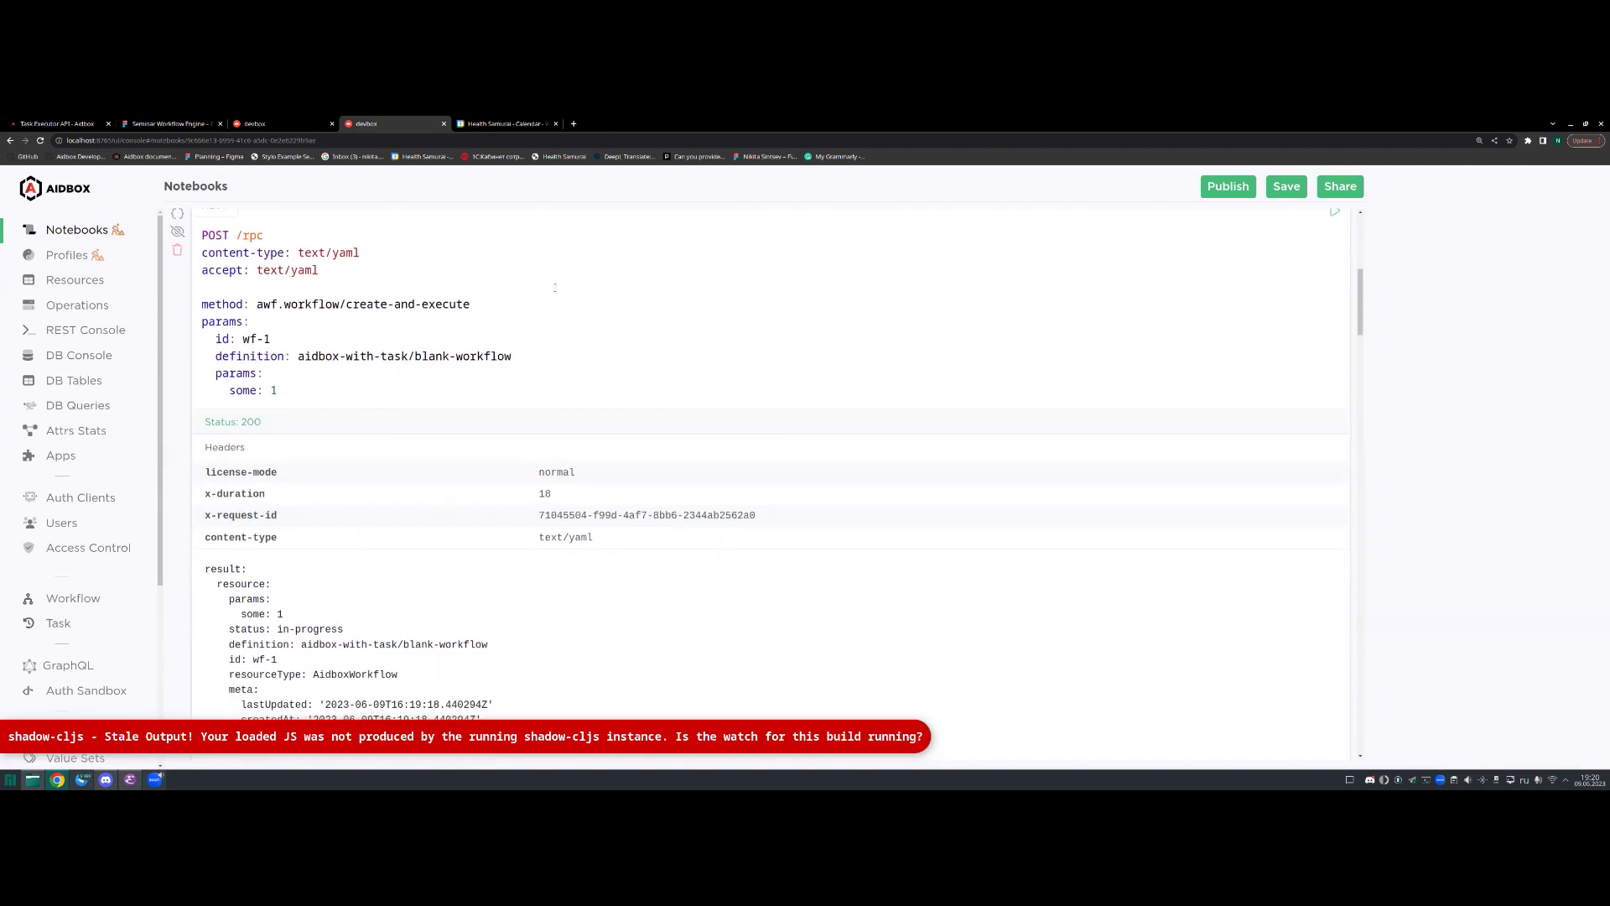
{"action": "scroll", "coordinate": [681, 360], "scroll_direction": "up", "scroll_amount": 2}
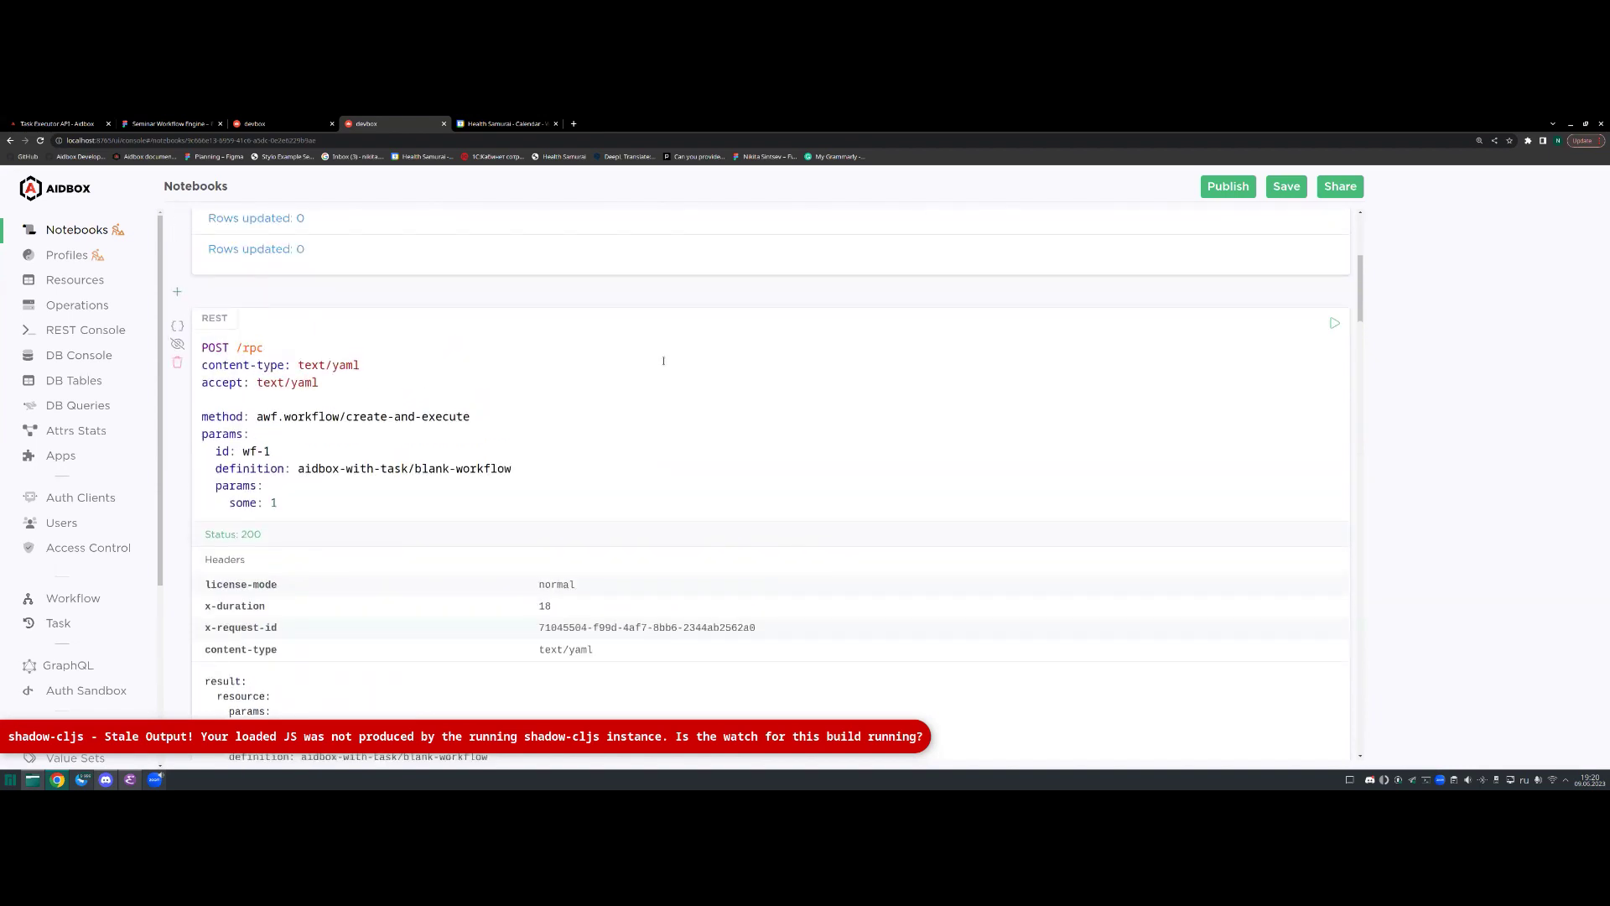
{"action": "scroll", "coordinate": [654, 362], "scroll_direction": "down", "scroll_amount": 8}
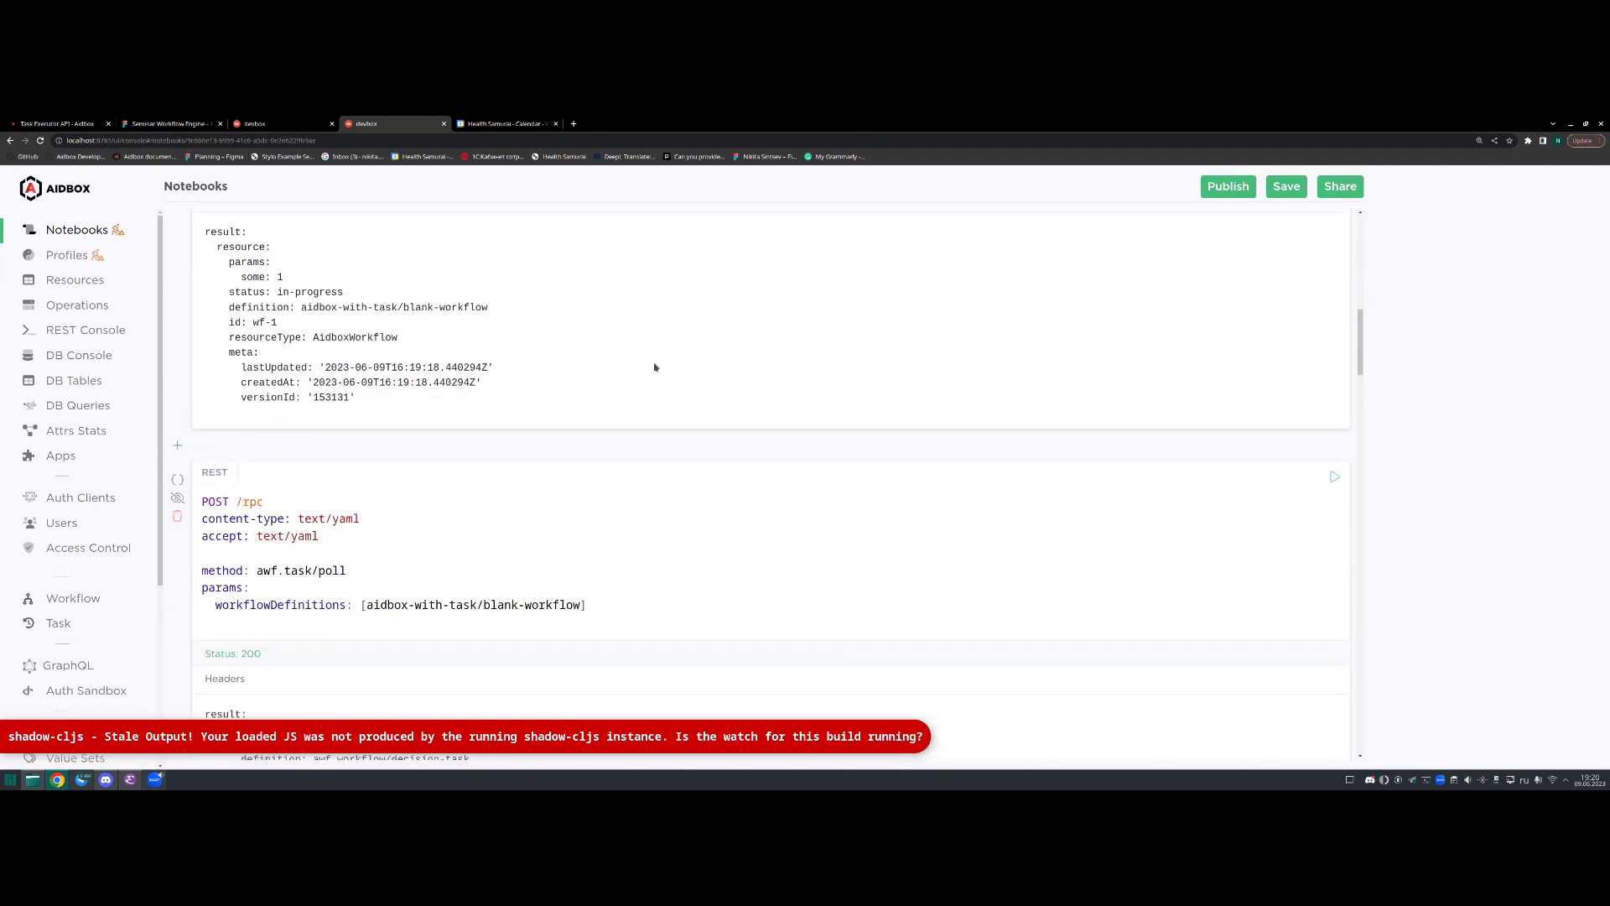
Step: Examine the awf.task/poll request, highlighting its method, the workflowDefinitions parameter and the blank-workflow value
{"action": "scroll", "coordinate": [655, 367], "scroll_direction": "down", "scroll_amount": 2}
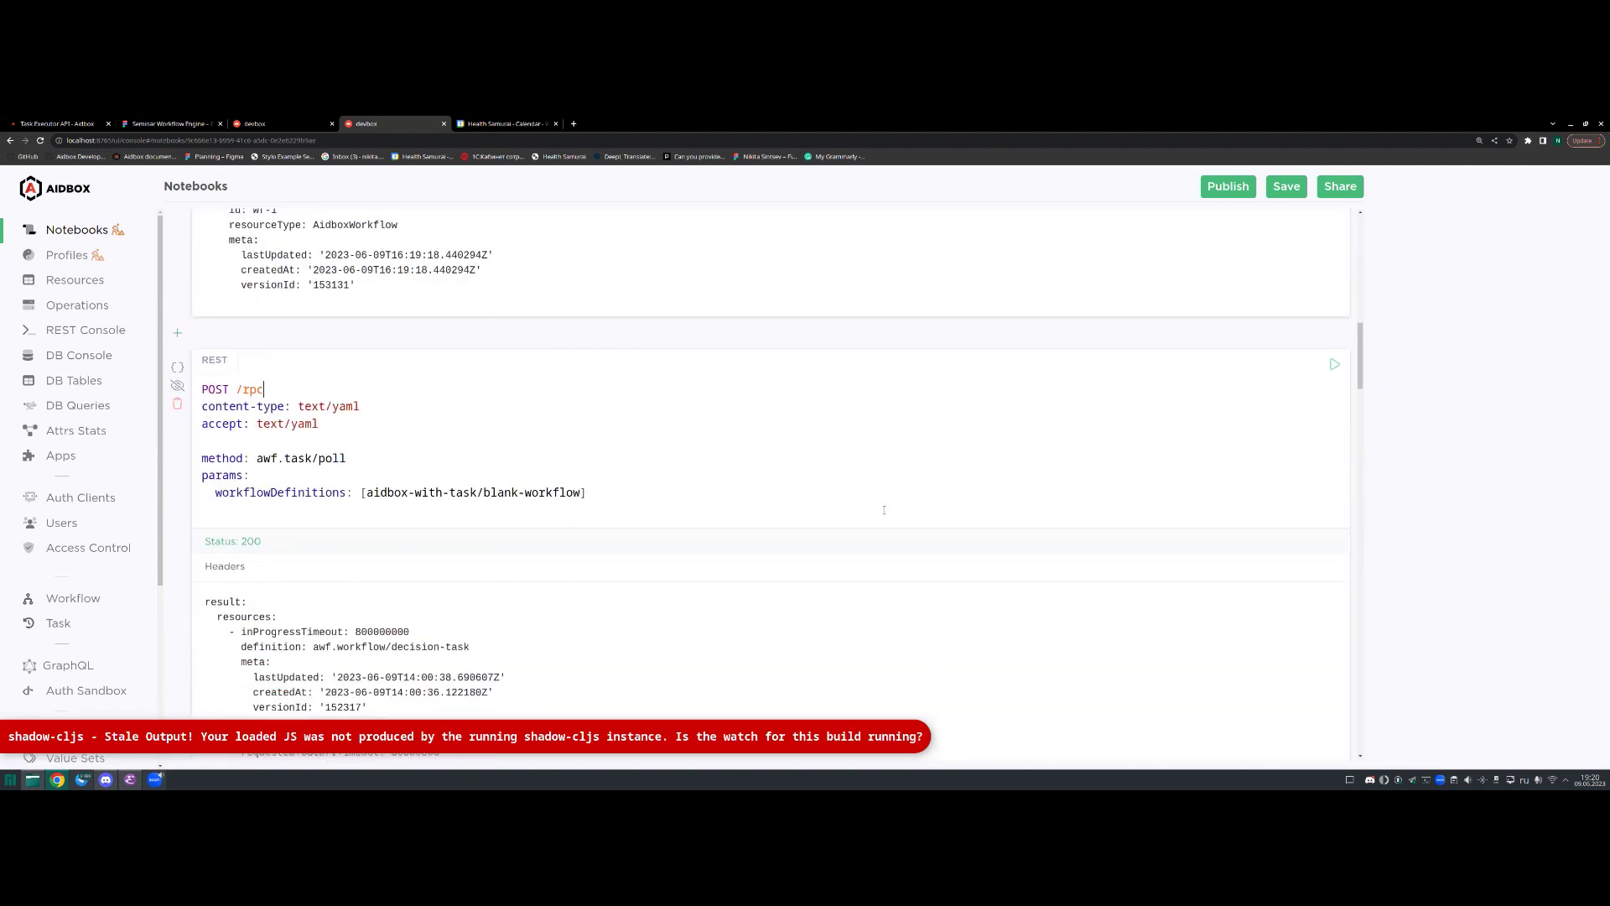
{"action": "scroll", "coordinate": [605, 416], "scroll_direction": "down", "scroll_amount": 1}
{"action": "left_click_drag", "start_coordinate": [349, 402], "coordinate": [255, 402]}
{"action": "left_click", "coordinate": [319, 436]}
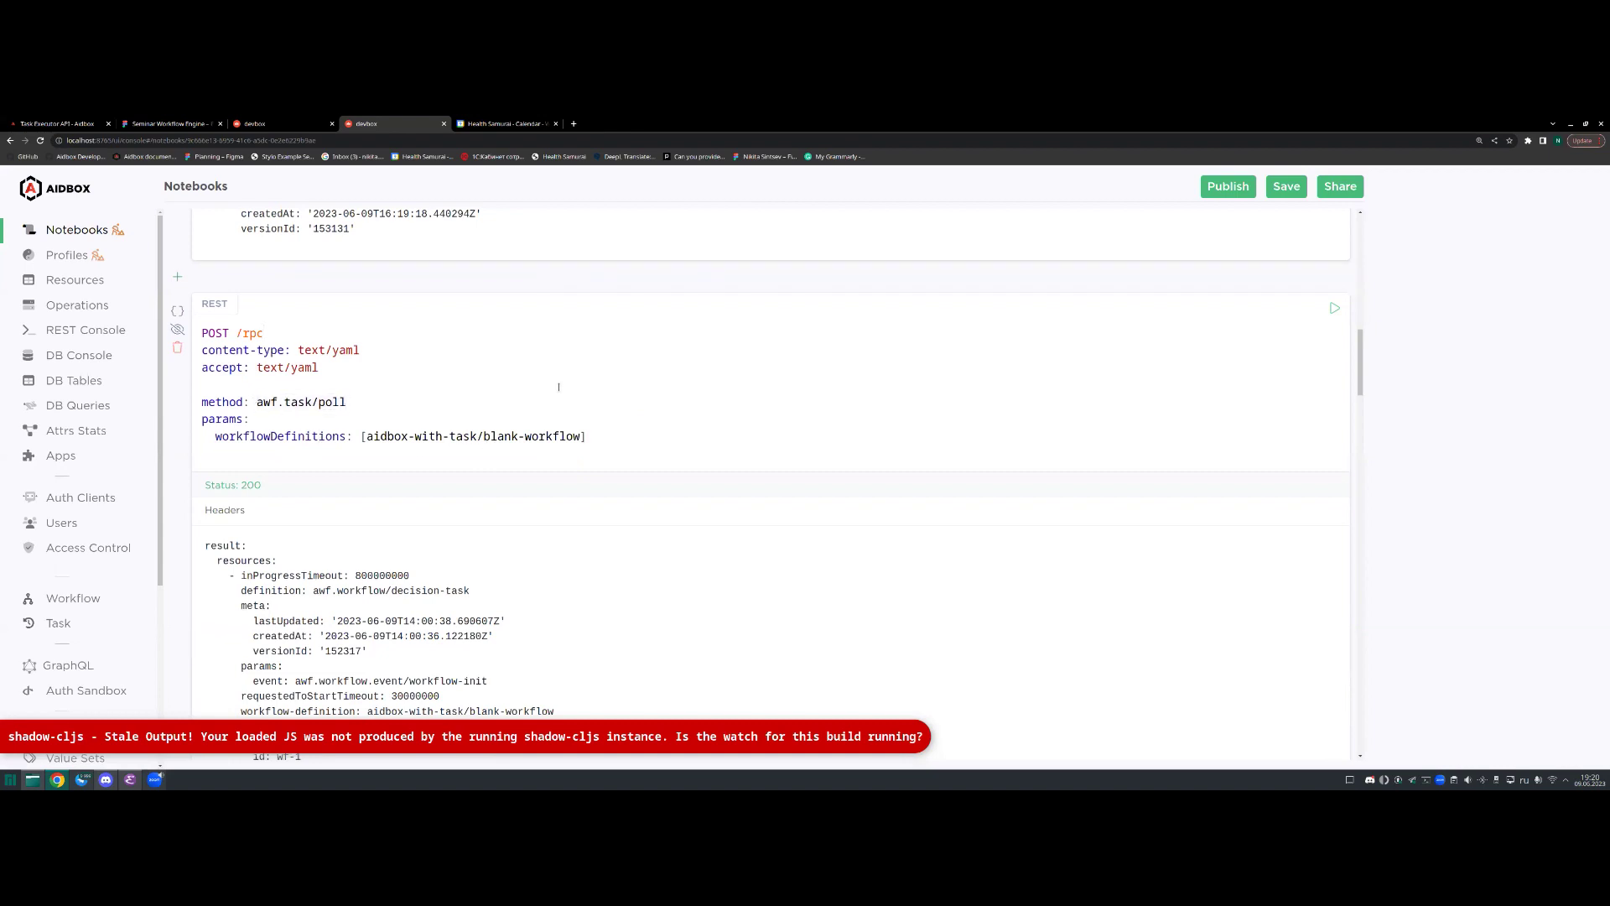
{"action": "left_click_drag", "start_coordinate": [215, 436], "coordinate": [347, 436]}
{"action": "left_click", "coordinate": [531, 436]}
{"action": "triple_click", "coordinate": [313, 436]}
{"action": "left_click", "coordinate": [327, 436]}
{"action": "double_click", "coordinate": [340, 436]}
{"action": "left_click", "coordinate": [575, 432]}
{"action": "mouse_move", "coordinate": [369, 436]}
{"action": "left_mouse_down"}
{"action": "mouse_move", "coordinate": [581, 436]}
{"action": "mouse_move", "coordinate": [383, 439]}
{"action": "left_mouse_up"}
{"action": "left_click", "coordinate": [573, 438]}
Step: Run the awf.task/poll request for aidbox-with-task/blank-workflow and inspect the returned decision task
{"action": "left_click", "coordinate": [512, 416]}
{"action": "left_click", "coordinate": [1335, 307]}
{"action": "scroll", "coordinate": [373, 427], "scroll_direction": "down", "scroll_amount": 3}
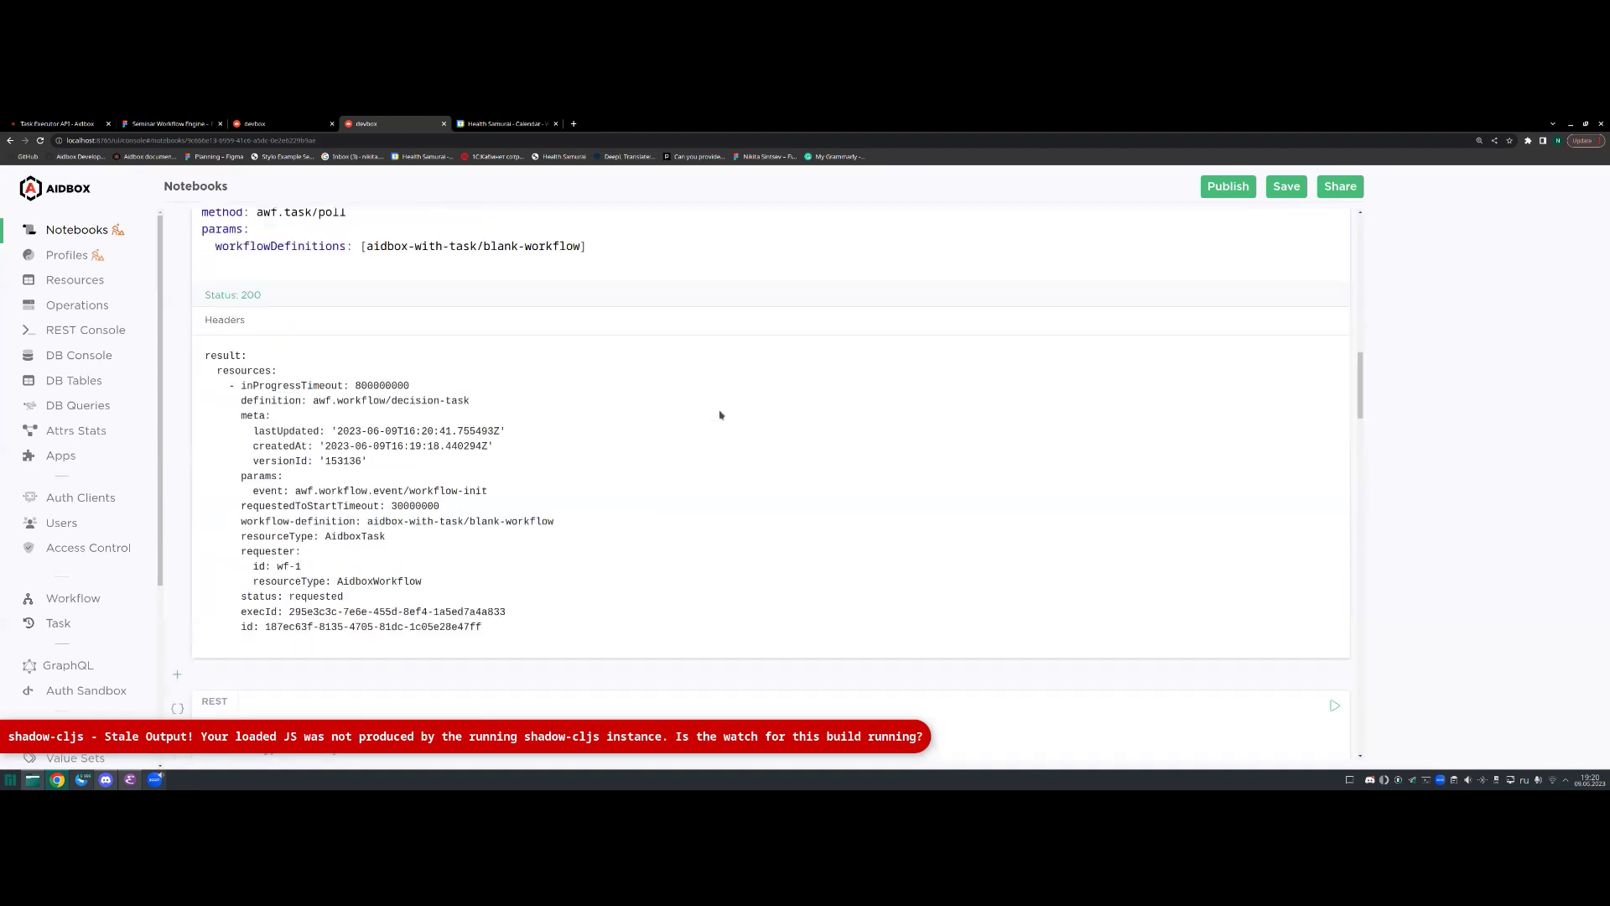
{"action": "left_click_drag", "start_coordinate": [501, 460], "coordinate": [301, 457]}
Step: Open the decision task's log in the Aidbox console and highlight the status transition of its _request entry
{"action": "left_click", "coordinate": [286, 122]}
{"action": "left_click", "coordinate": [306, 419]}
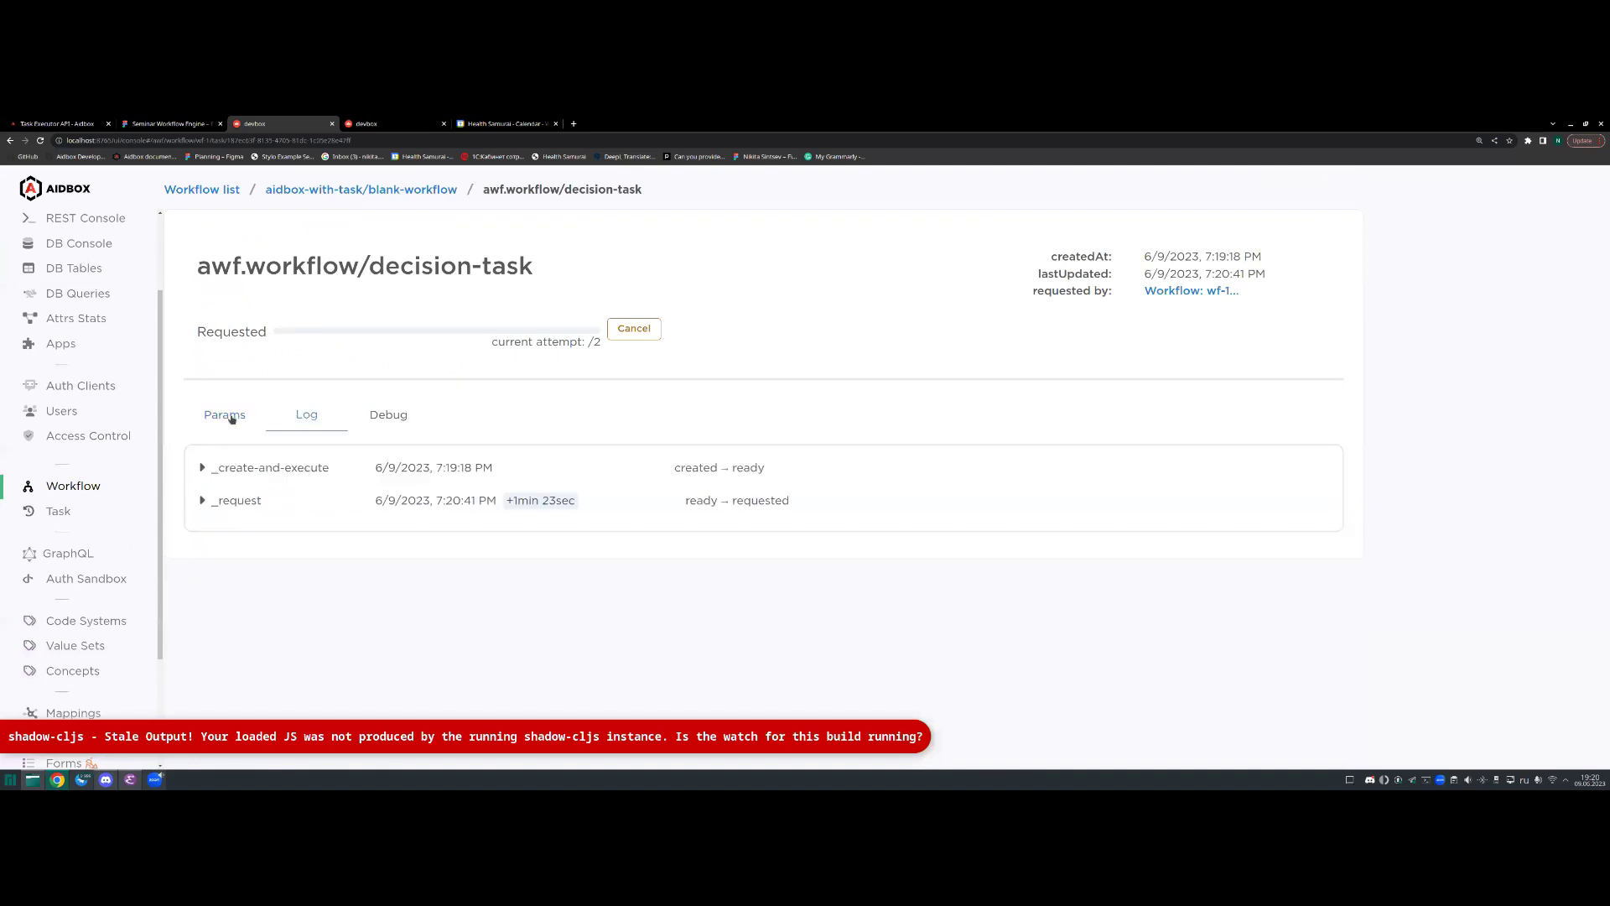
{"action": "left_click_drag", "start_coordinate": [797, 508], "coordinate": [665, 507]}
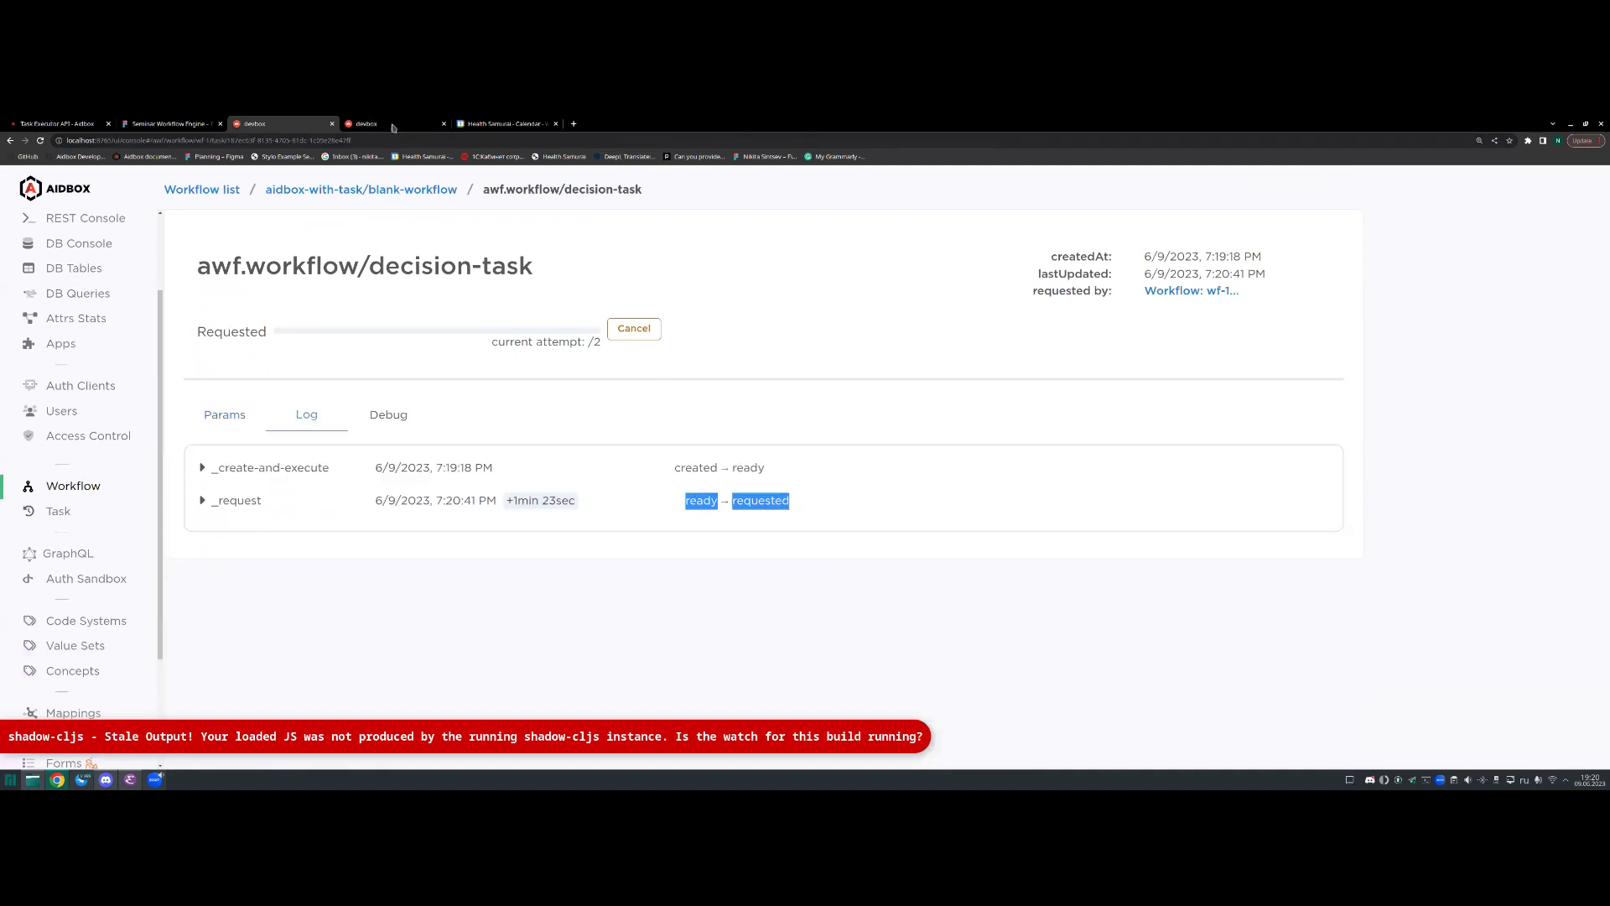
Step: Replace the execId and id in the awf.task/start request with those from the poll response and run it
{"action": "key", "text": "ctrl+Tab"}
{"action": "scroll", "coordinate": [621, 421], "scroll_direction": "down", "scroll_amount": 1}
{"action": "scroll", "coordinate": [635, 403], "scroll_direction": "down", "scroll_amount": 3}
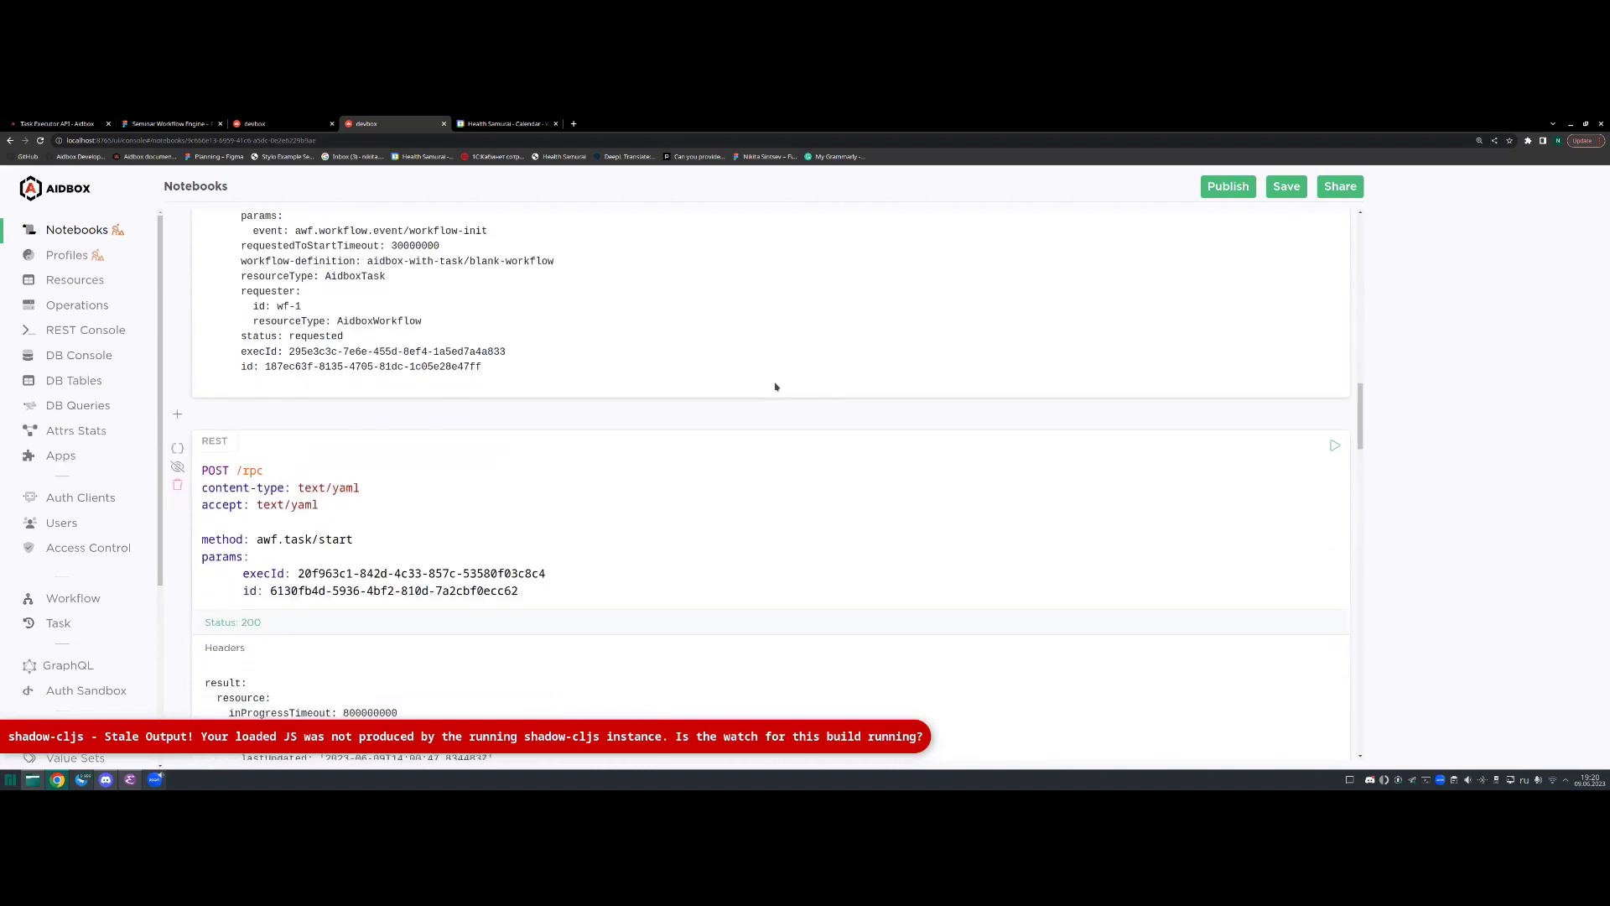
{"action": "scroll", "coordinate": [775, 386], "scroll_direction": "down", "scroll_amount": 2}
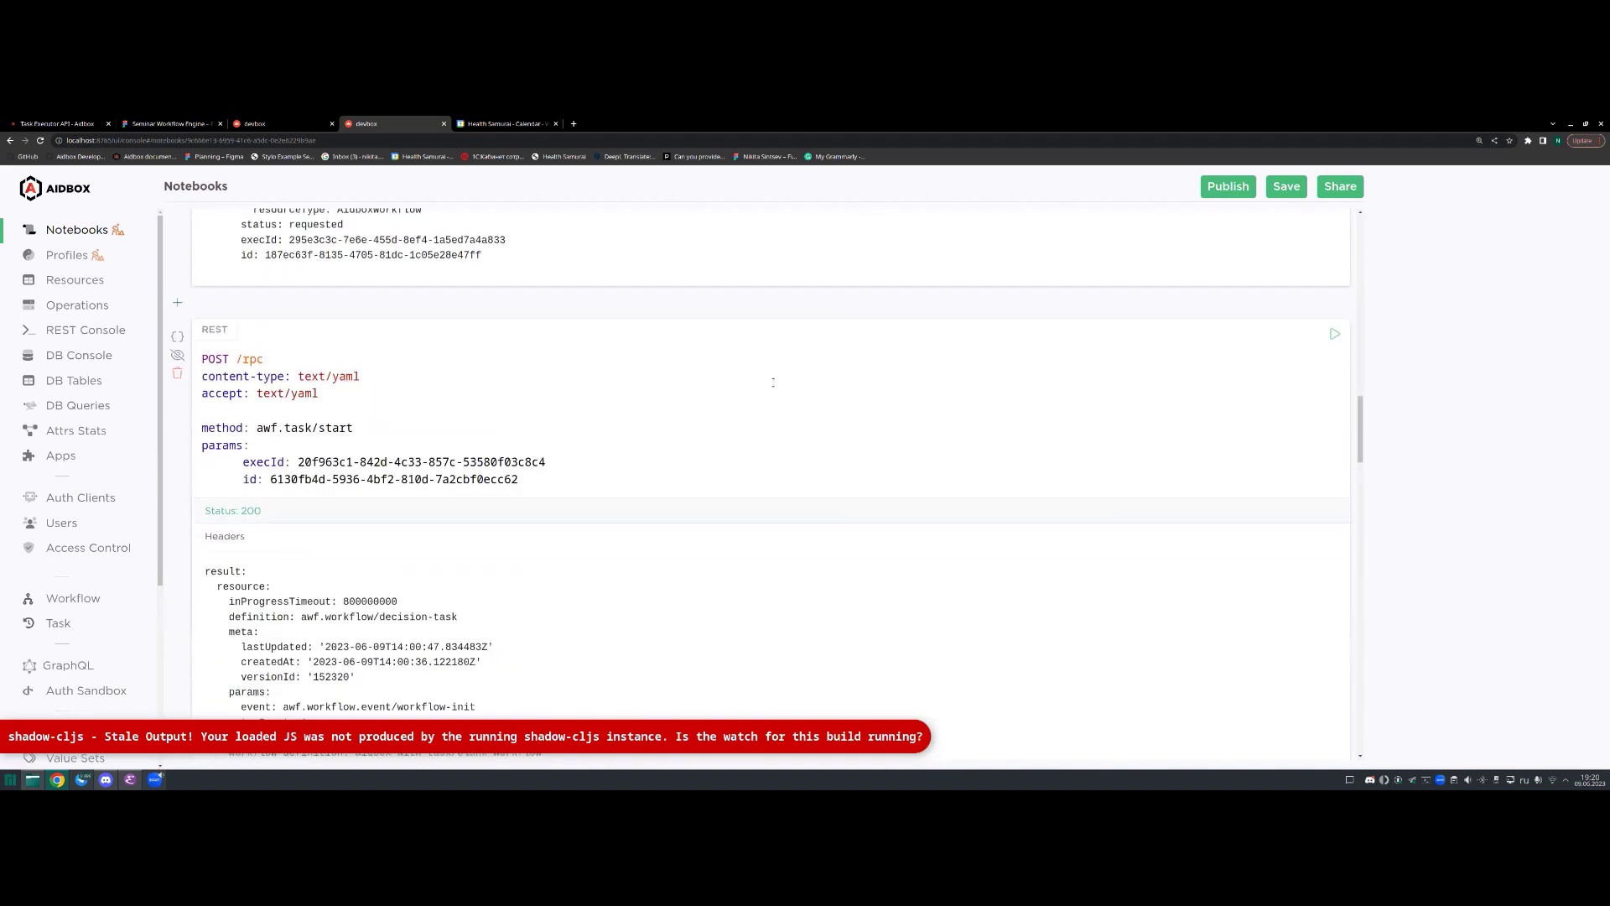
{"action": "scroll", "coordinate": [689, 392], "scroll_direction": "up", "scroll_amount": 2}
{"action": "left_click_drag", "start_coordinate": [486, 369], "coordinate": [195, 356]}
{"action": "key", "text": "ctrl+c"}
{"action": "scroll", "coordinate": [676, 425], "scroll_direction": "down", "scroll_amount": 2}
{"action": "left_click_drag", "start_coordinate": [564, 479], "coordinate": [61, 453]}
{"action": "left_click_drag", "start_coordinate": [565, 479], "coordinate": [205, 460]}
{"action": "key", "text": "ctrl+v"}
{"action": "left_click", "coordinate": [1335, 334]}
Step: Replace the execId and id in the awf.task/success request with the copied ones and align their indentation under params
{"action": "scroll", "coordinate": [668, 358], "scroll_direction": "down", "scroll_amount": 8}
{"action": "scroll", "coordinate": [668, 358], "scroll_direction": "down", "scroll_amount": 2}
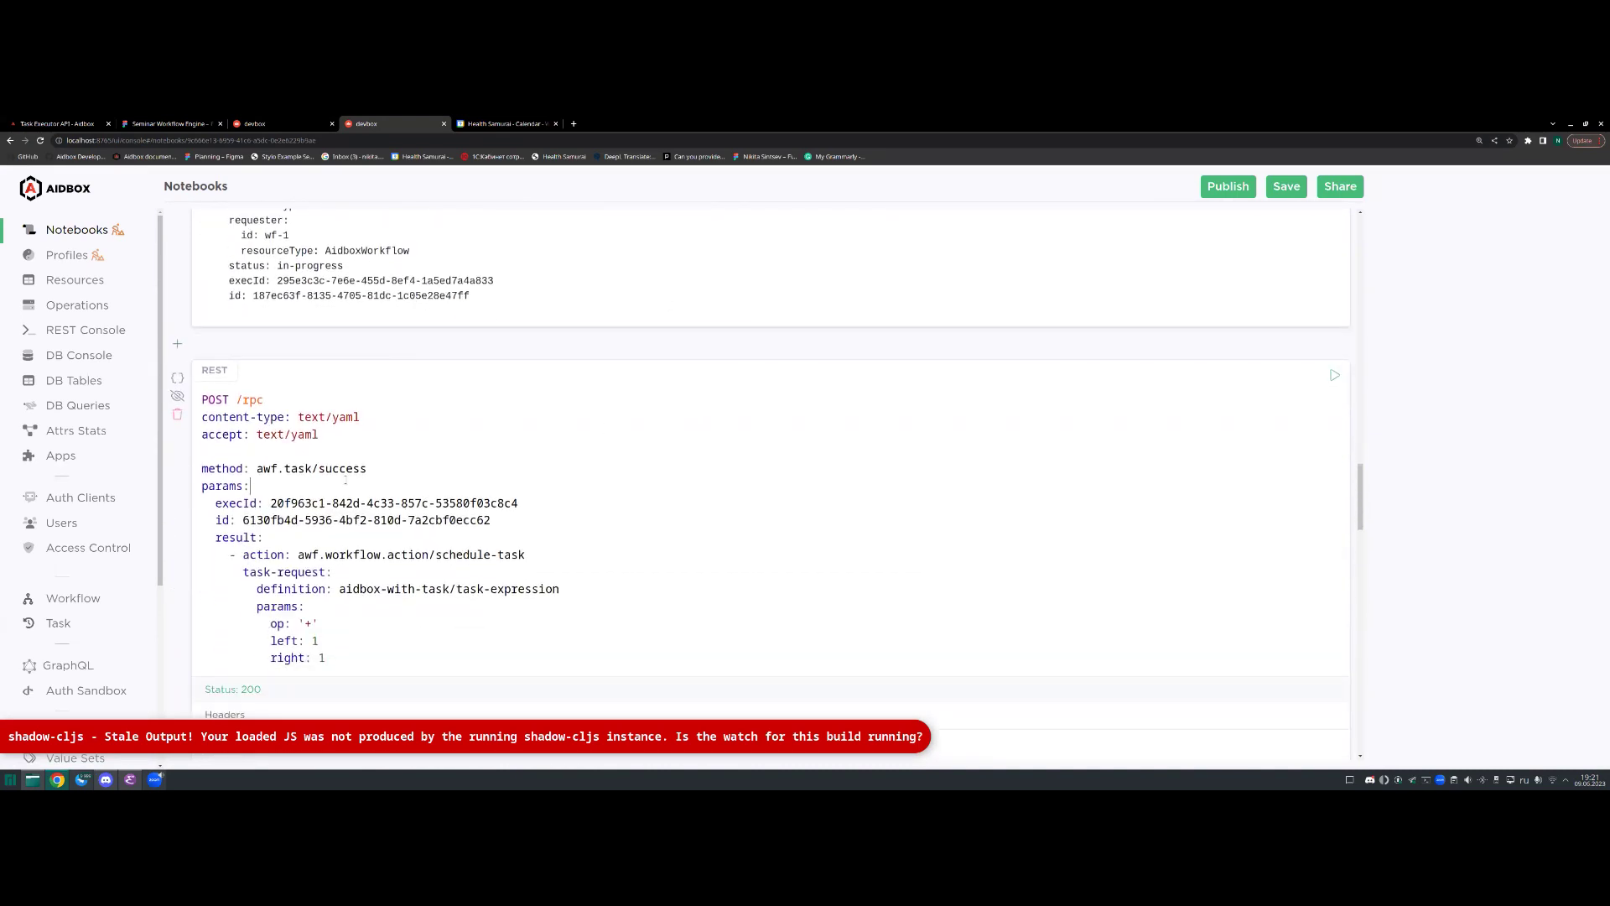
{"action": "left_click_drag", "start_coordinate": [195, 503], "coordinate": [495, 521]}
{"action": "key", "text": "ctrl+v"}
{"action": "key", "text": "BackSpace"}
{"action": "key", "text": "BackSpace"}
{"action": "key", "text": "BackSpace"}
{"action": "key", "text": "BackSpace"}
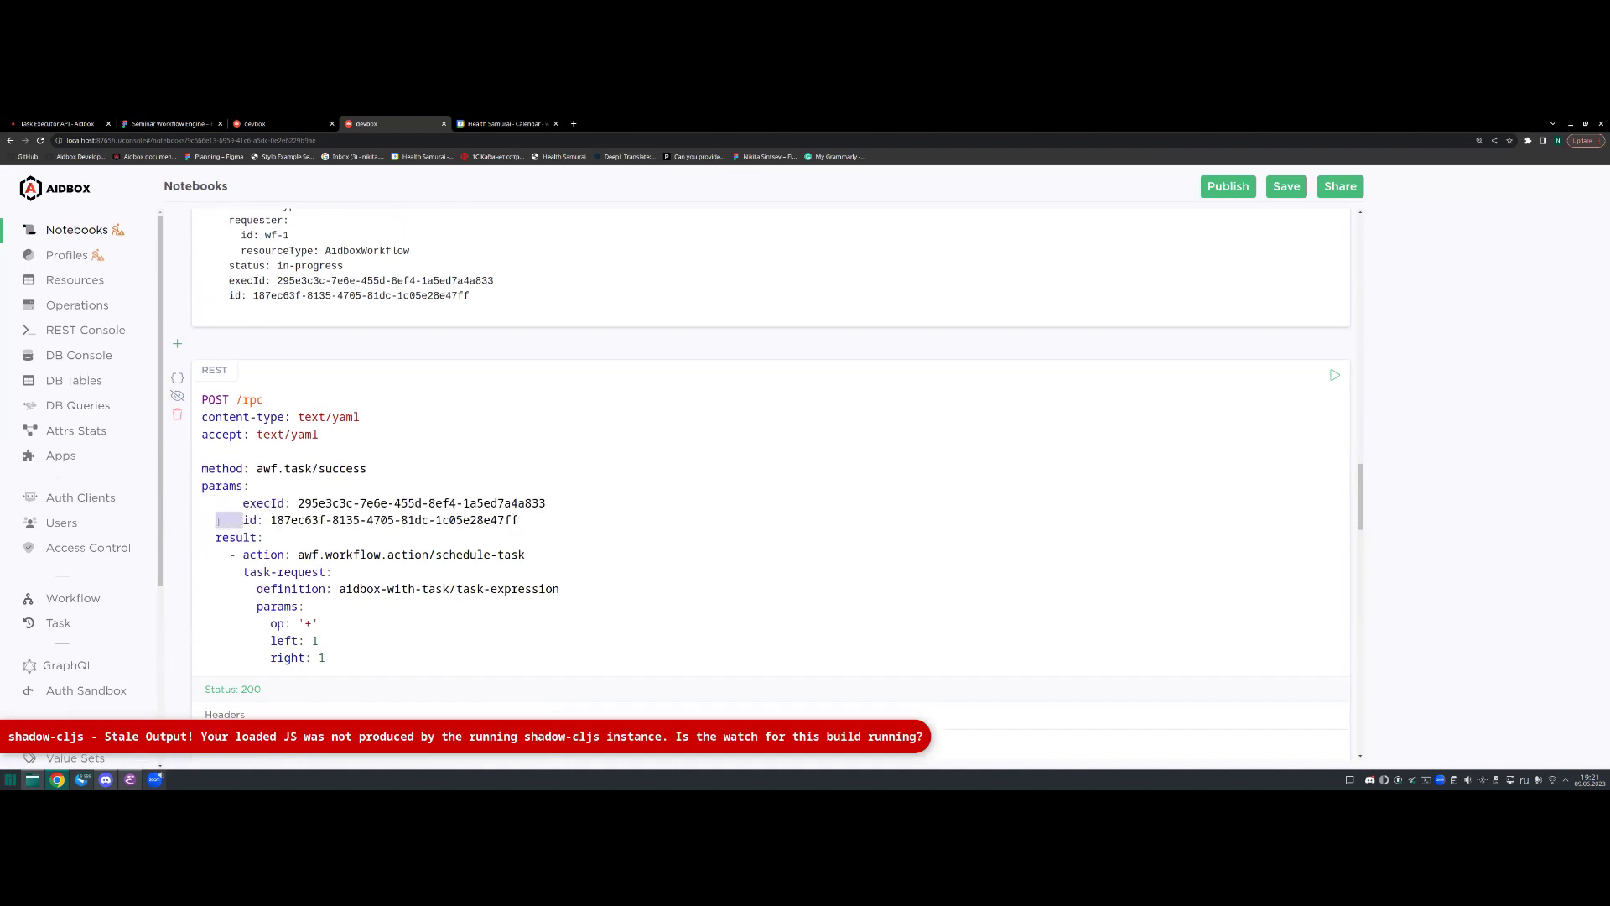
{"action": "left_click_drag", "start_coordinate": [242, 503], "coordinate": [214, 503]}
{"action": "key", "text": "BackSpace"}
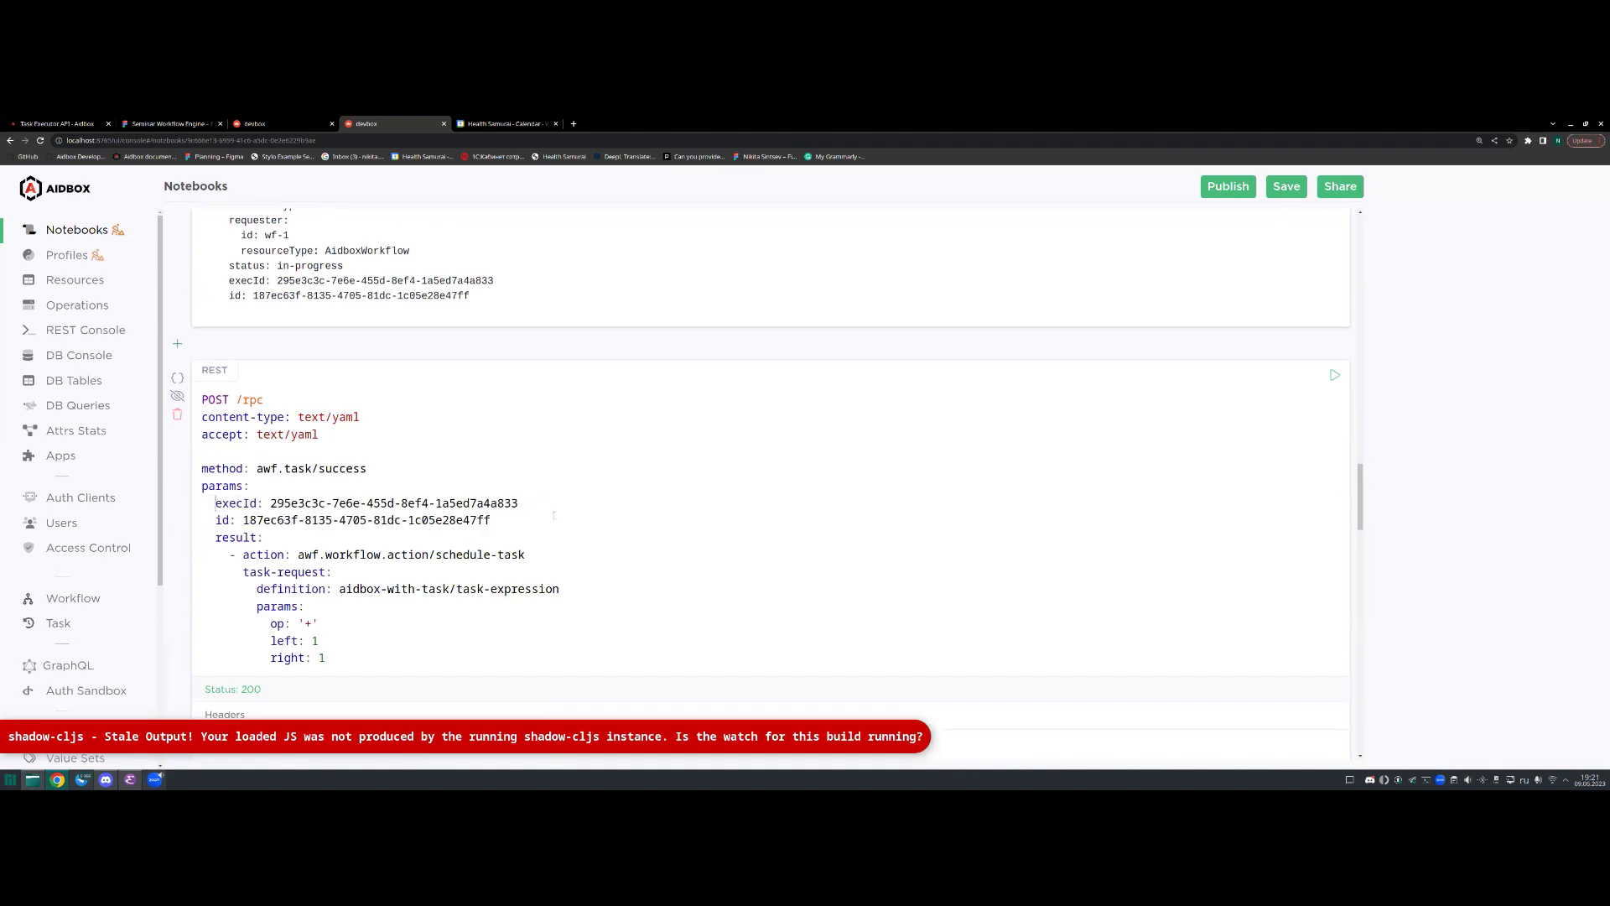
Step: Highlight the awf.workflow.action/schedule-task action in the result of the awf.task/success request
{"action": "scroll", "coordinate": [379, 527], "scroll_direction": "down", "scroll_amount": 1}
{"action": "mouse_move", "coordinate": [292, 499]}
{"action": "left_mouse_down"}
{"action": "mouse_move", "coordinate": [532, 498]}
{"action": "mouse_move", "coordinate": [292, 498]}
{"action": "left_mouse_up"}
{"action": "left_click_drag", "start_coordinate": [527, 498], "coordinate": [298, 498]}
{"action": "left_click", "coordinate": [454, 514]}
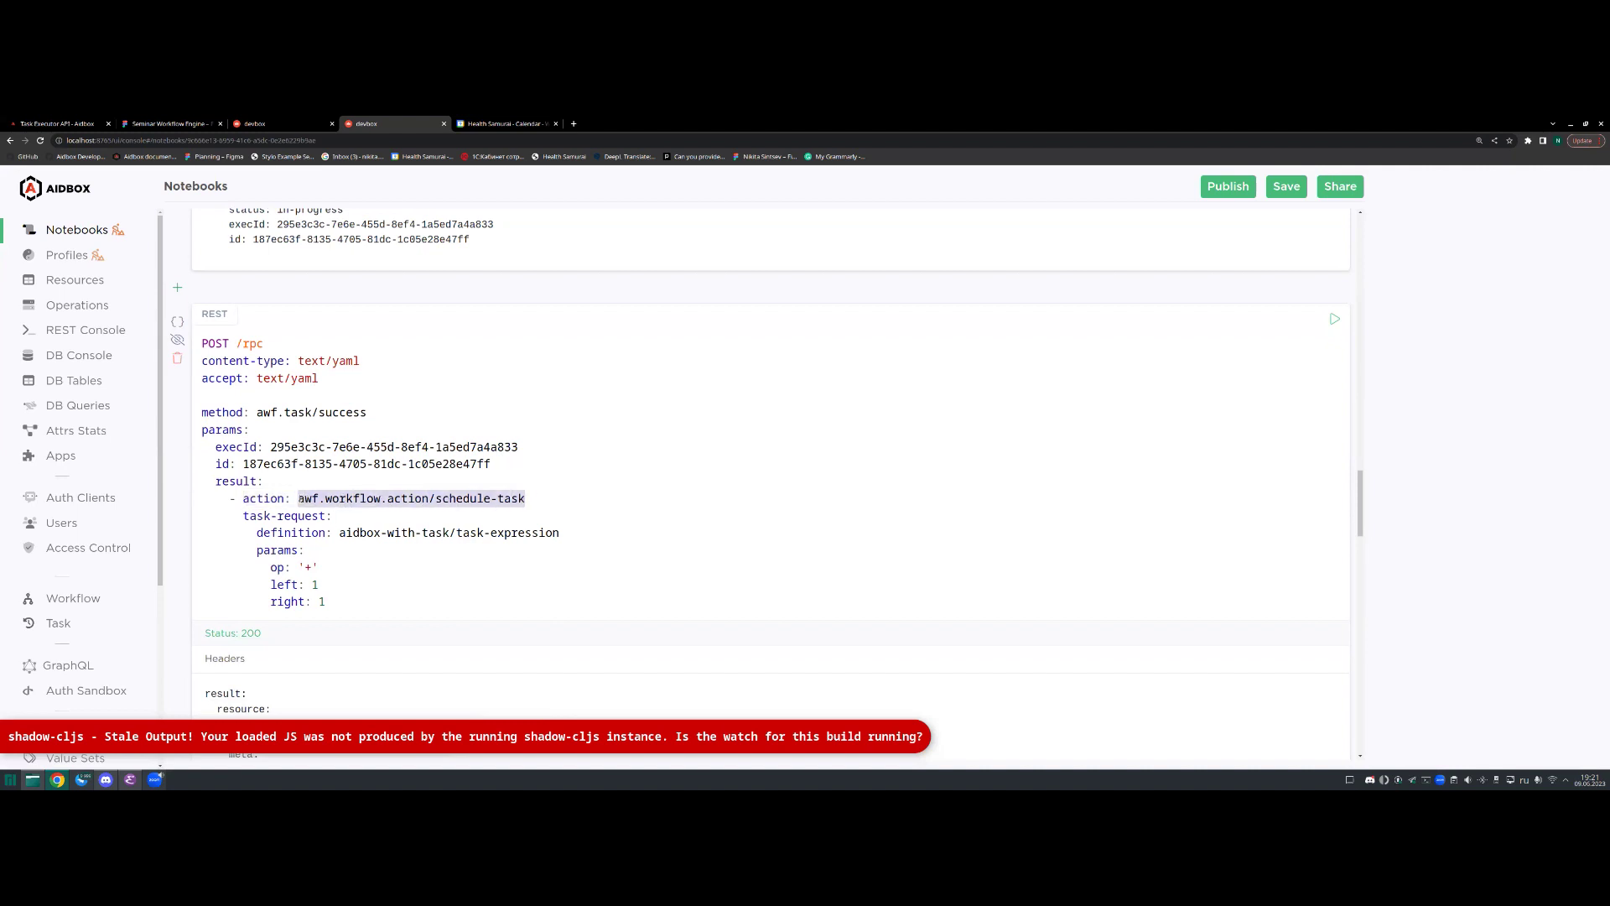
{"action": "left_click", "coordinate": [494, 498]}
{"action": "left_click_drag", "start_coordinate": [532, 498], "coordinate": [436, 498]}
{"action": "left_click", "coordinate": [528, 499]}
{"action": "left_click", "coordinate": [531, 498]}
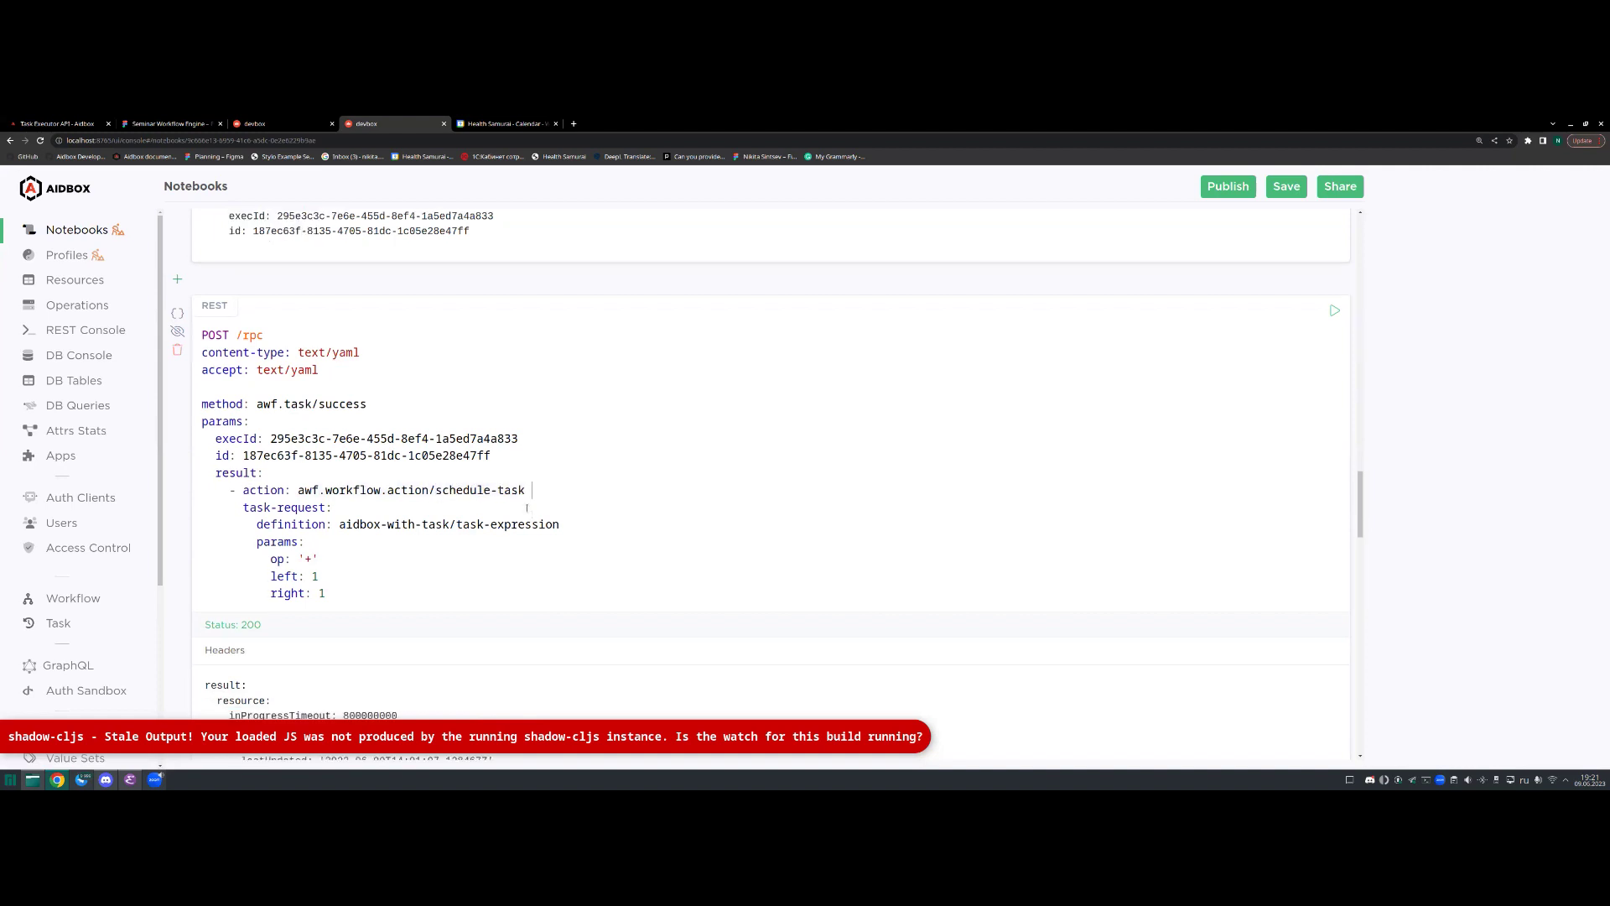
{"action": "scroll", "coordinate": [254, 417], "scroll_direction": "down", "scroll_amount": 1}
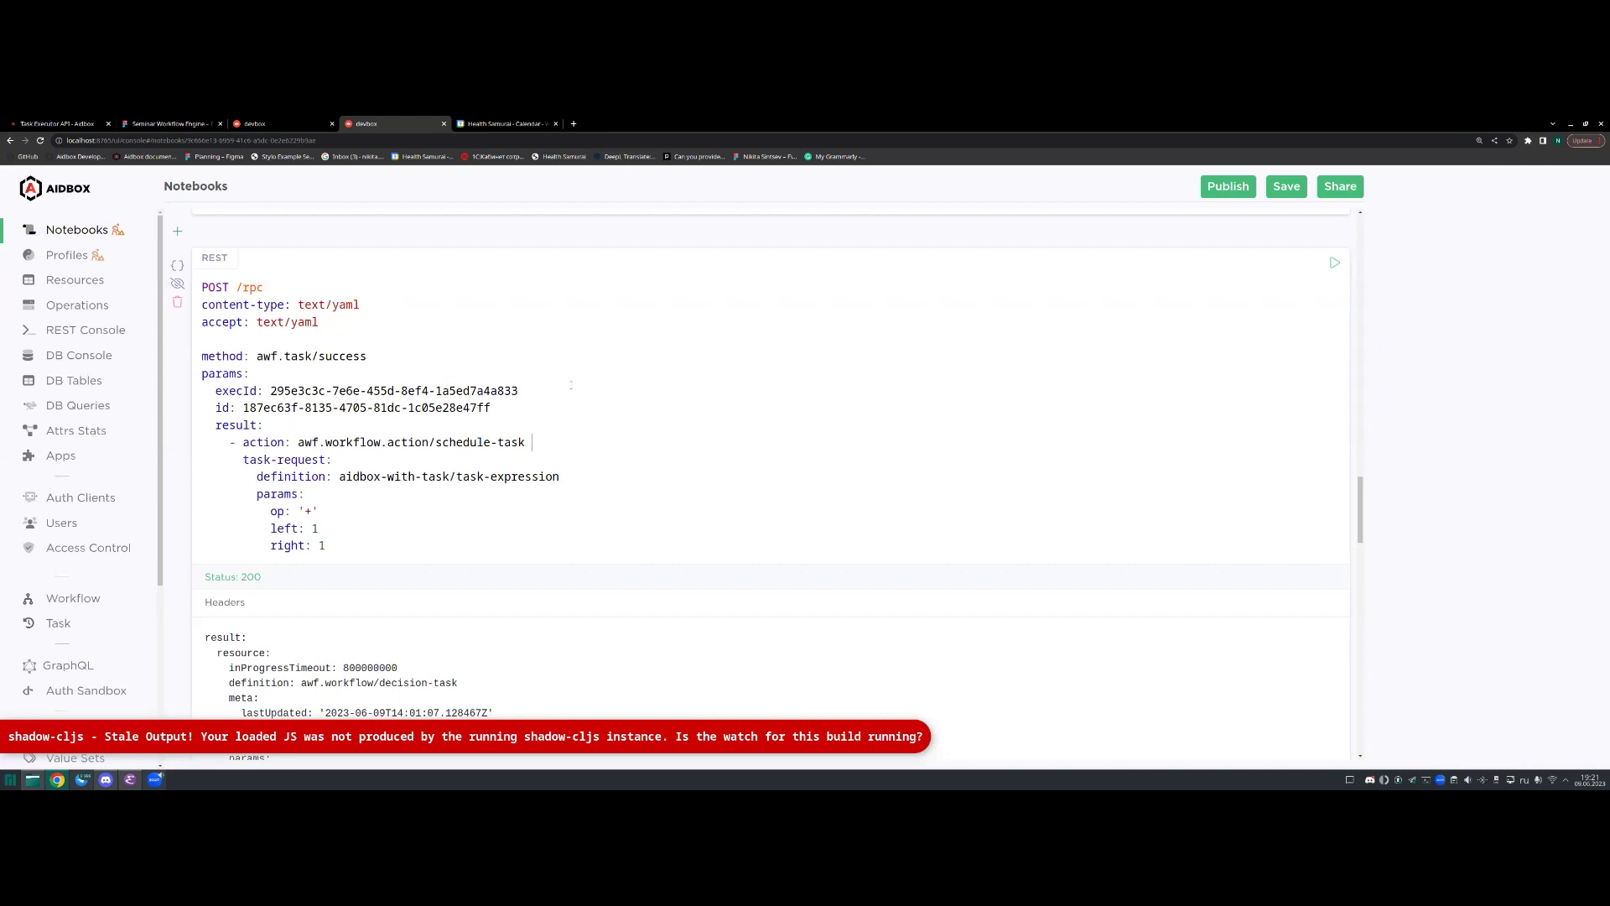
{"action": "left_click_drag", "start_coordinate": [531, 443], "coordinate": [304, 446]}
{"action": "left_click", "coordinate": [530, 459]}
Step: Highlight the request's task-request block for aidbox-with-task/task-expression, including its op, left and right params
{"action": "left_click_drag", "start_coordinate": [244, 460], "coordinate": [371, 550]}
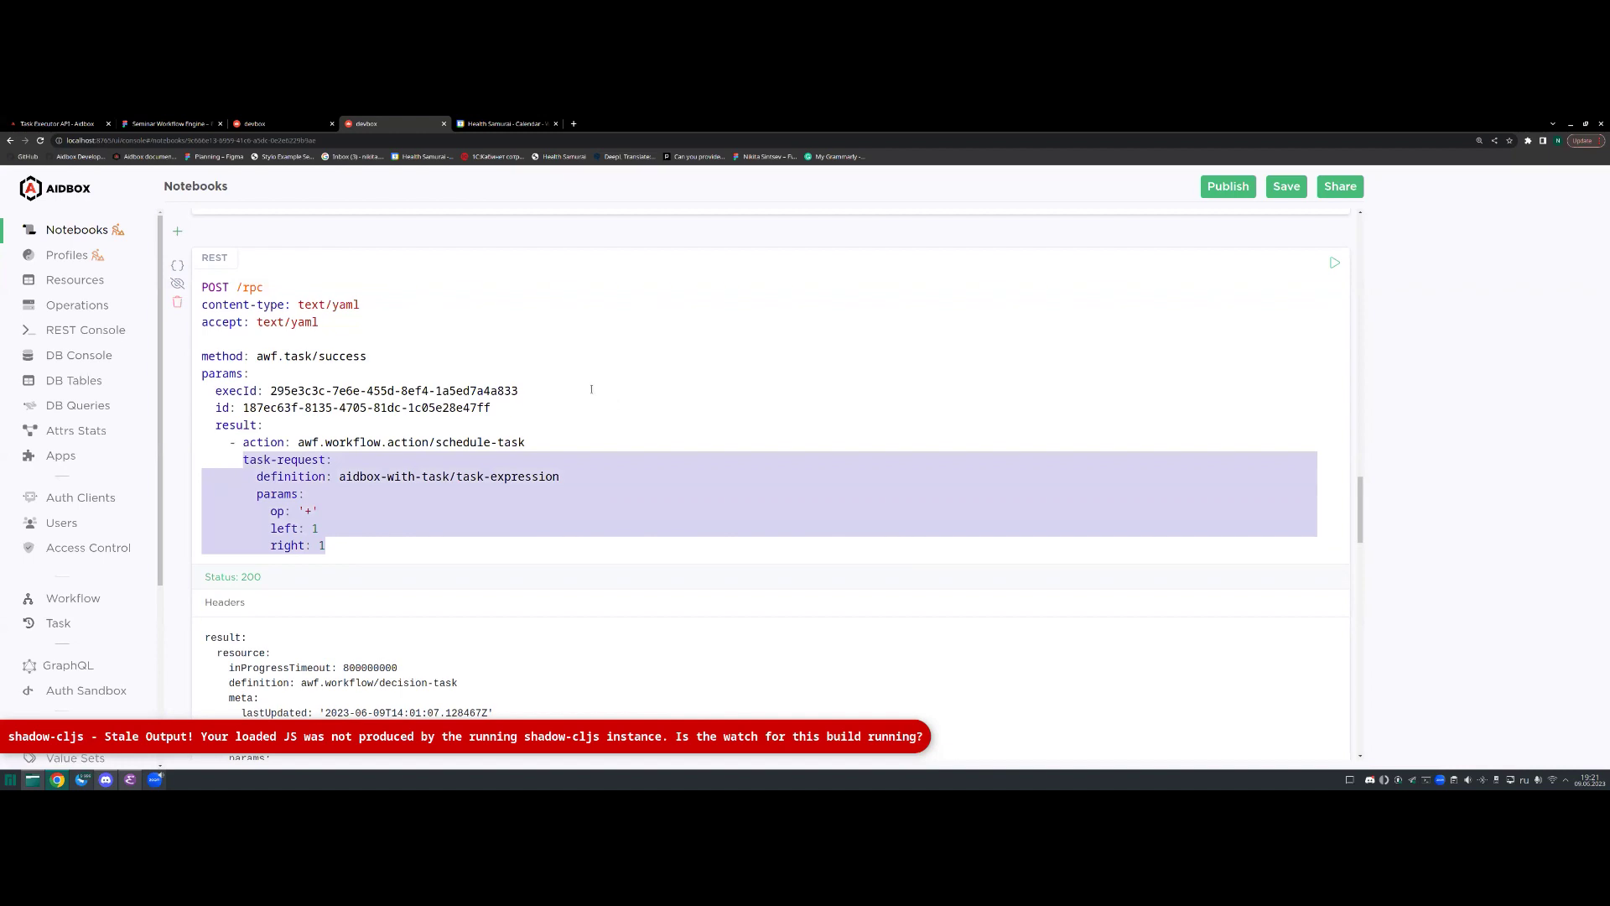
{"action": "scroll", "coordinate": [720, 490], "scroll_direction": "down", "scroll_amount": 1}
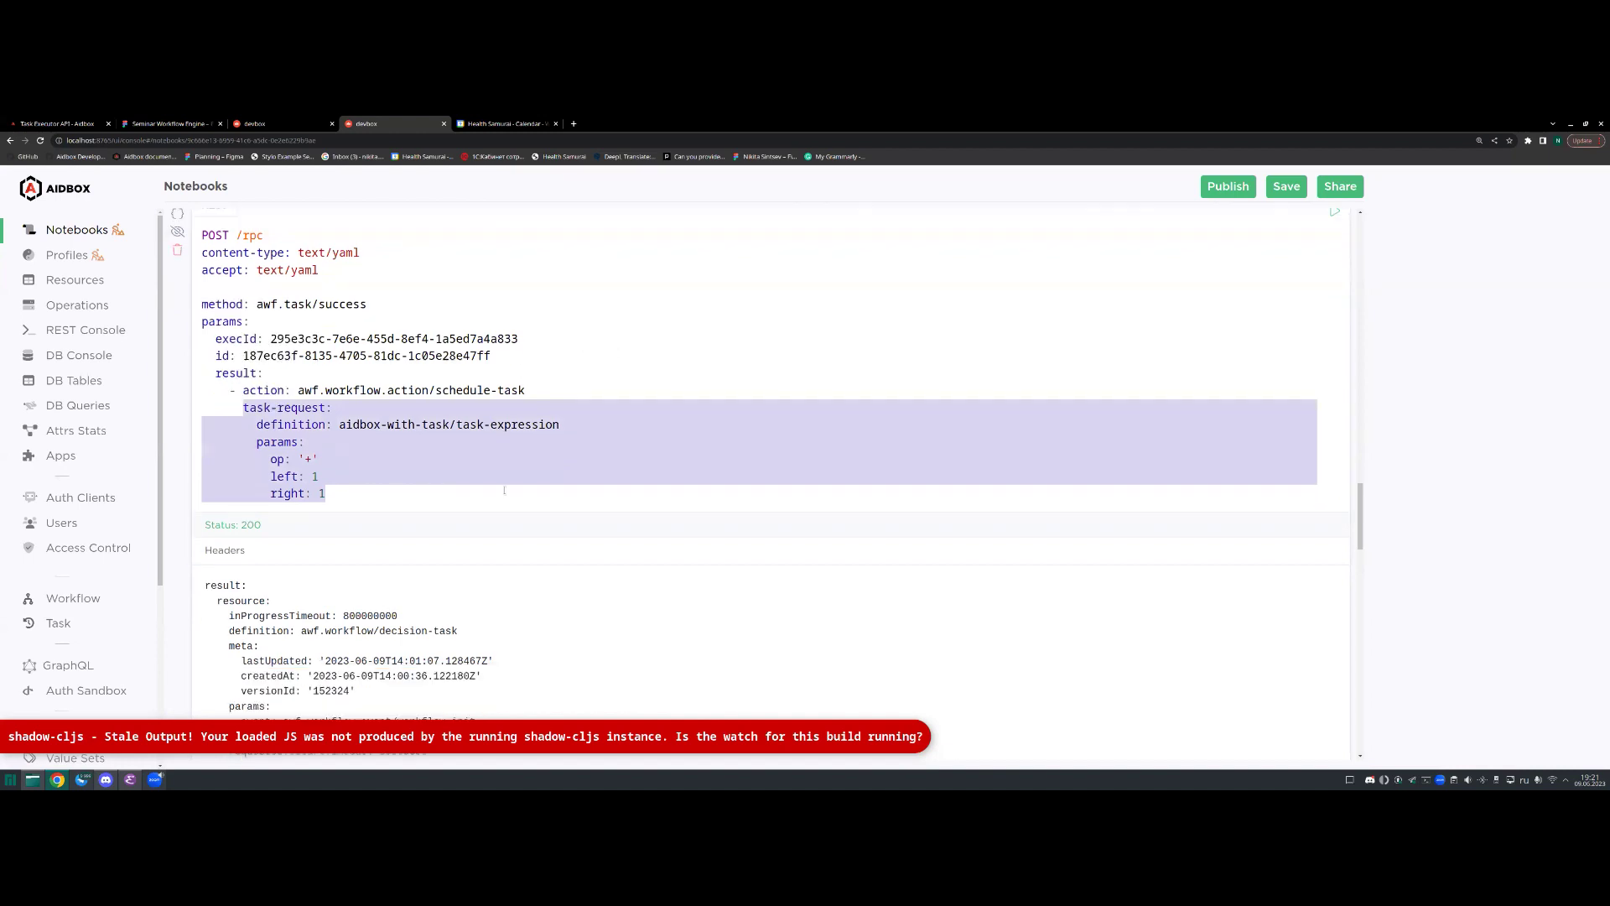
{"action": "left_click", "coordinate": [301, 471]}
{"action": "left_click_drag", "start_coordinate": [331, 489], "coordinate": [257, 452]}
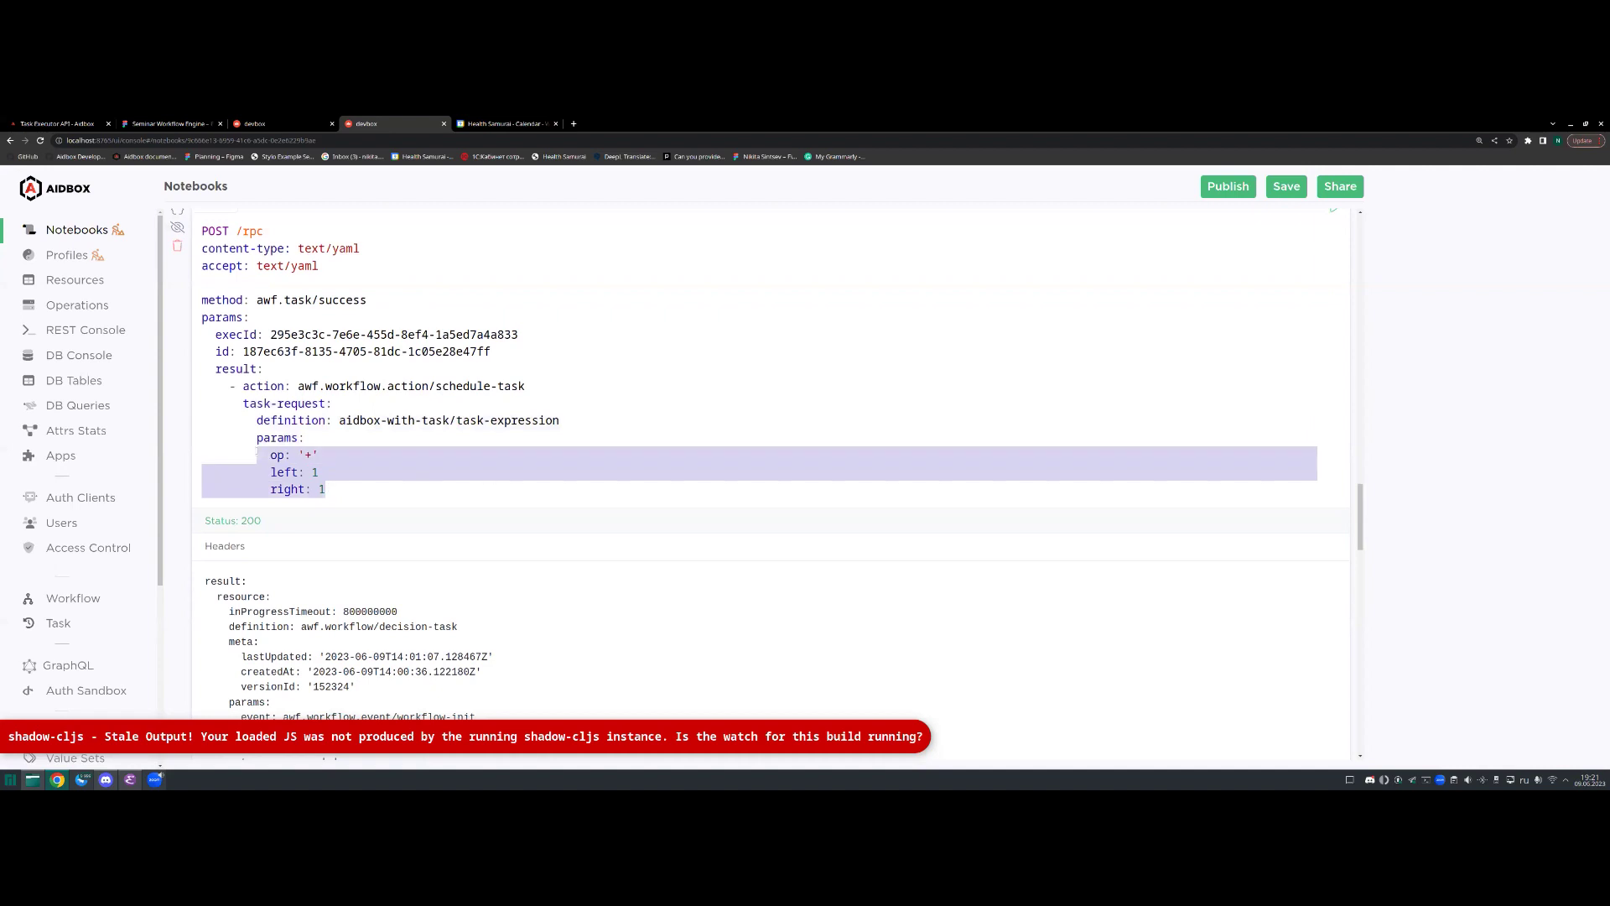
{"action": "left_click", "coordinate": [344, 495]}
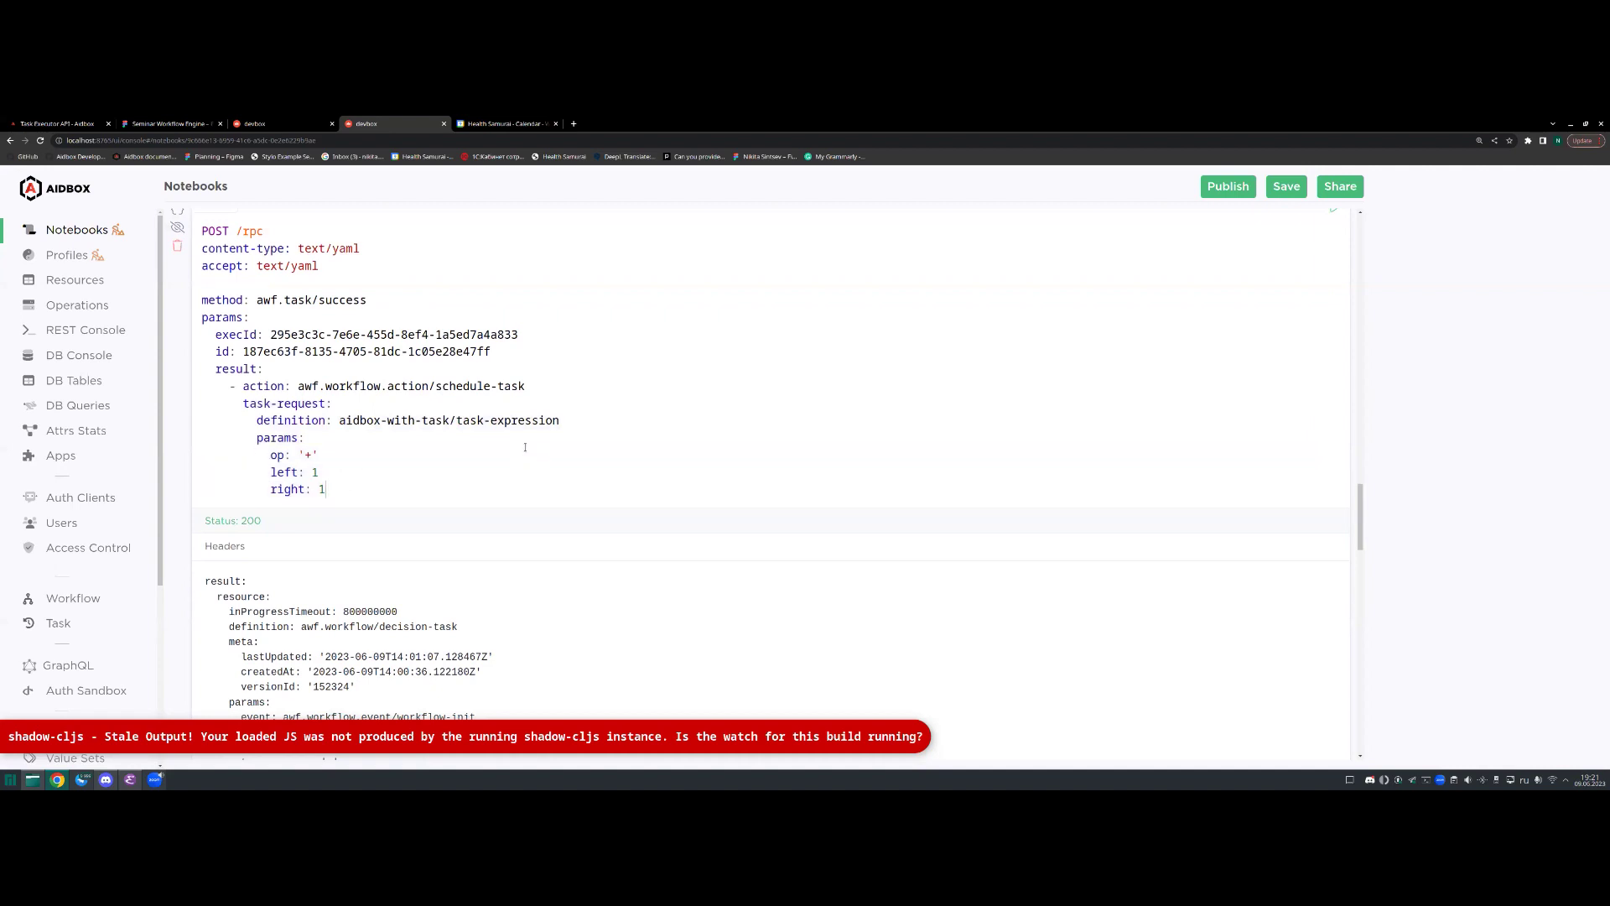
{"action": "left_click", "coordinate": [328, 472]}
Step: Look through the awf.task/success request and the earlier response stored below it
{"action": "scroll", "coordinate": [453, 485], "scroll_direction": "down", "scroll_amount": 1}
{"action": "scroll", "coordinate": [343, 411], "scroll_direction": "up", "scroll_amount": 1}
{"action": "scroll", "coordinate": [386, 424], "scroll_direction": "down", "scroll_amount": 2}
{"action": "scroll", "coordinate": [394, 415], "scroll_direction": "up", "scroll_amount": 2}
{"action": "left_click", "coordinate": [398, 401]}
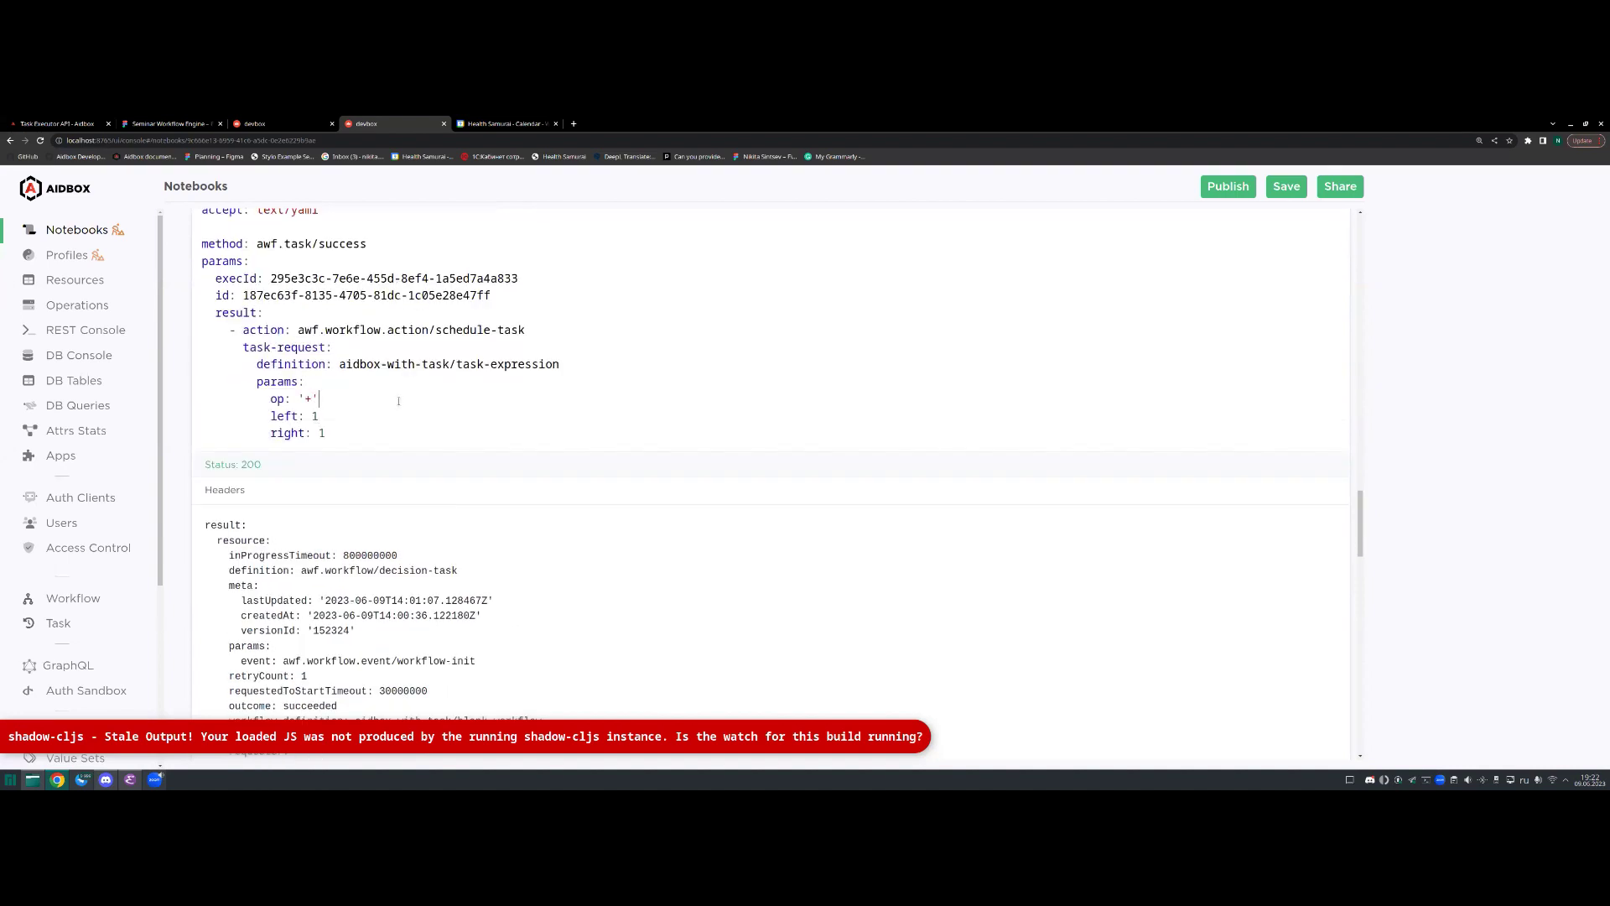
{"action": "scroll", "coordinate": [398, 401], "scroll_direction": "down", "scroll_amount": 2}
{"action": "scroll", "coordinate": [460, 406], "scroll_direction": "up", "scroll_amount": 1}
{"action": "scroll", "coordinate": [537, 406], "scroll_direction": "down", "scroll_amount": 3}
{"action": "scroll", "coordinate": [609, 406], "scroll_direction": "up", "scroll_amount": 4}
{"action": "scroll", "coordinate": [759, 403], "scroll_direction": "down", "scroll_amount": 6}
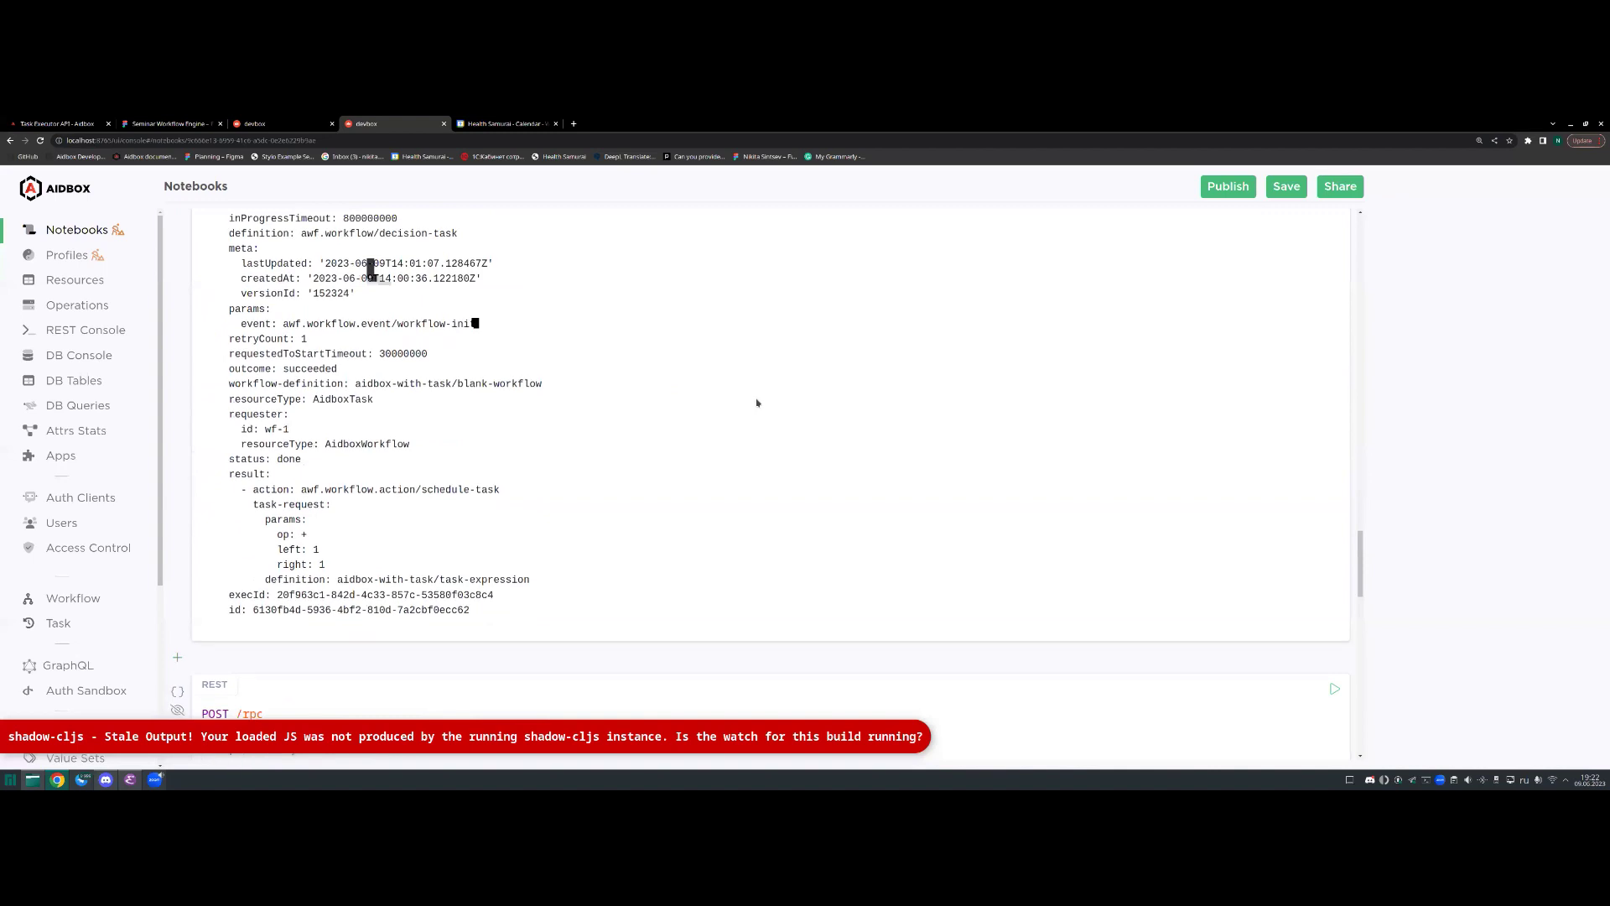
{"action": "scroll", "coordinate": [753, 401], "scroll_direction": "up", "scroll_amount": 1}
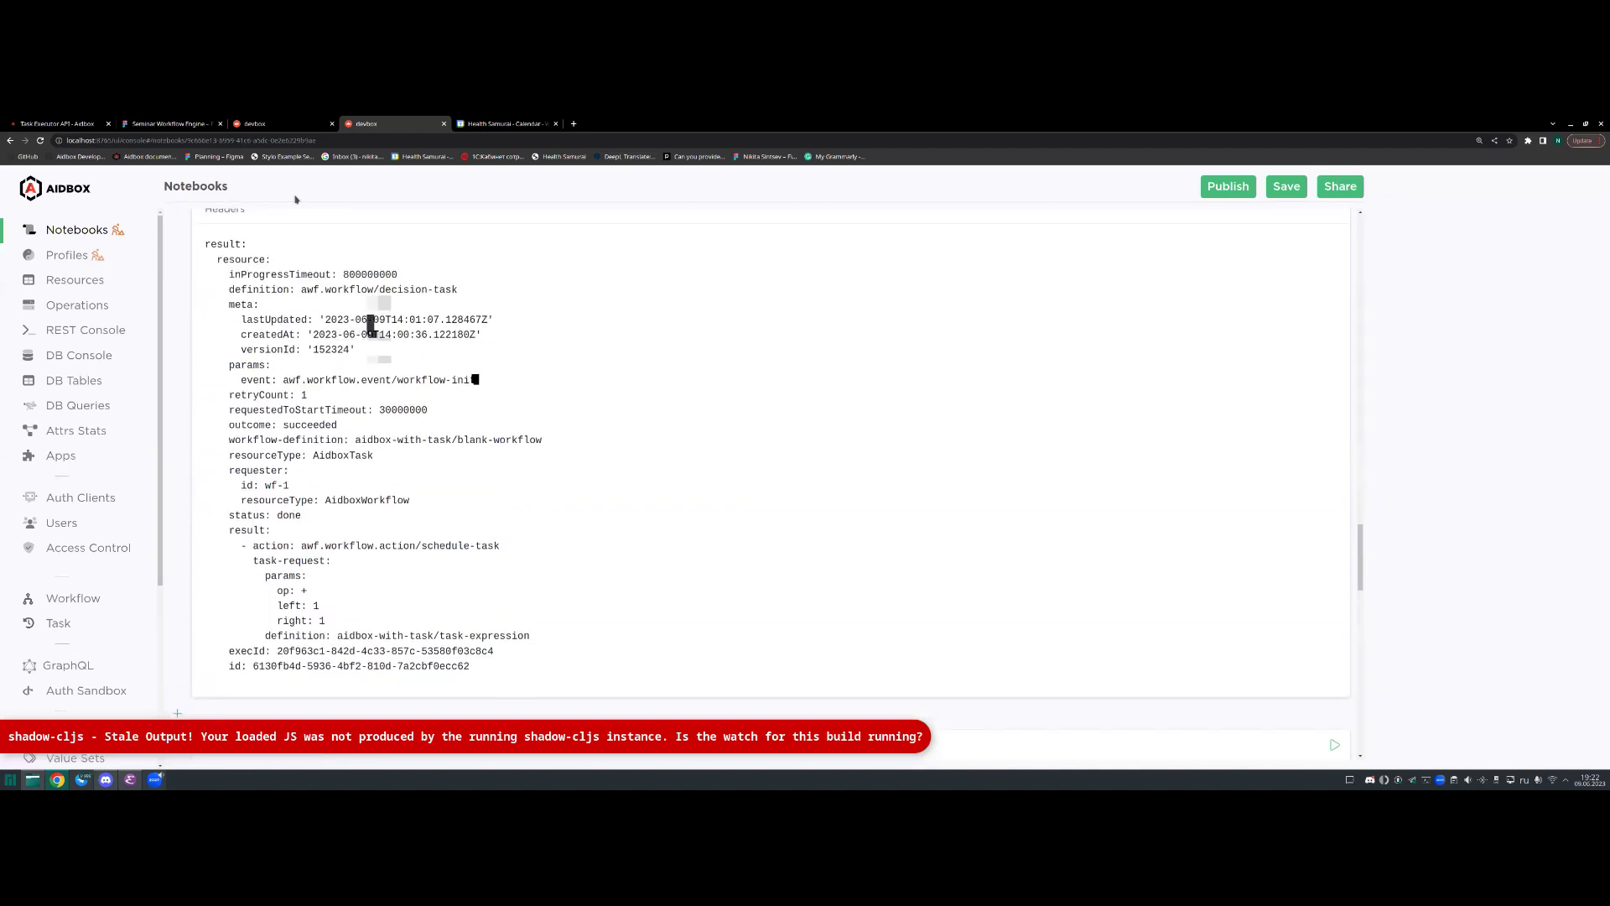
Step: Open the activities of aidbox-with-task/blank-workflow in the Aidbox console's workflow view
{"action": "left_click", "coordinate": [268, 124]}
{"action": "left_click", "coordinate": [227, 415]}
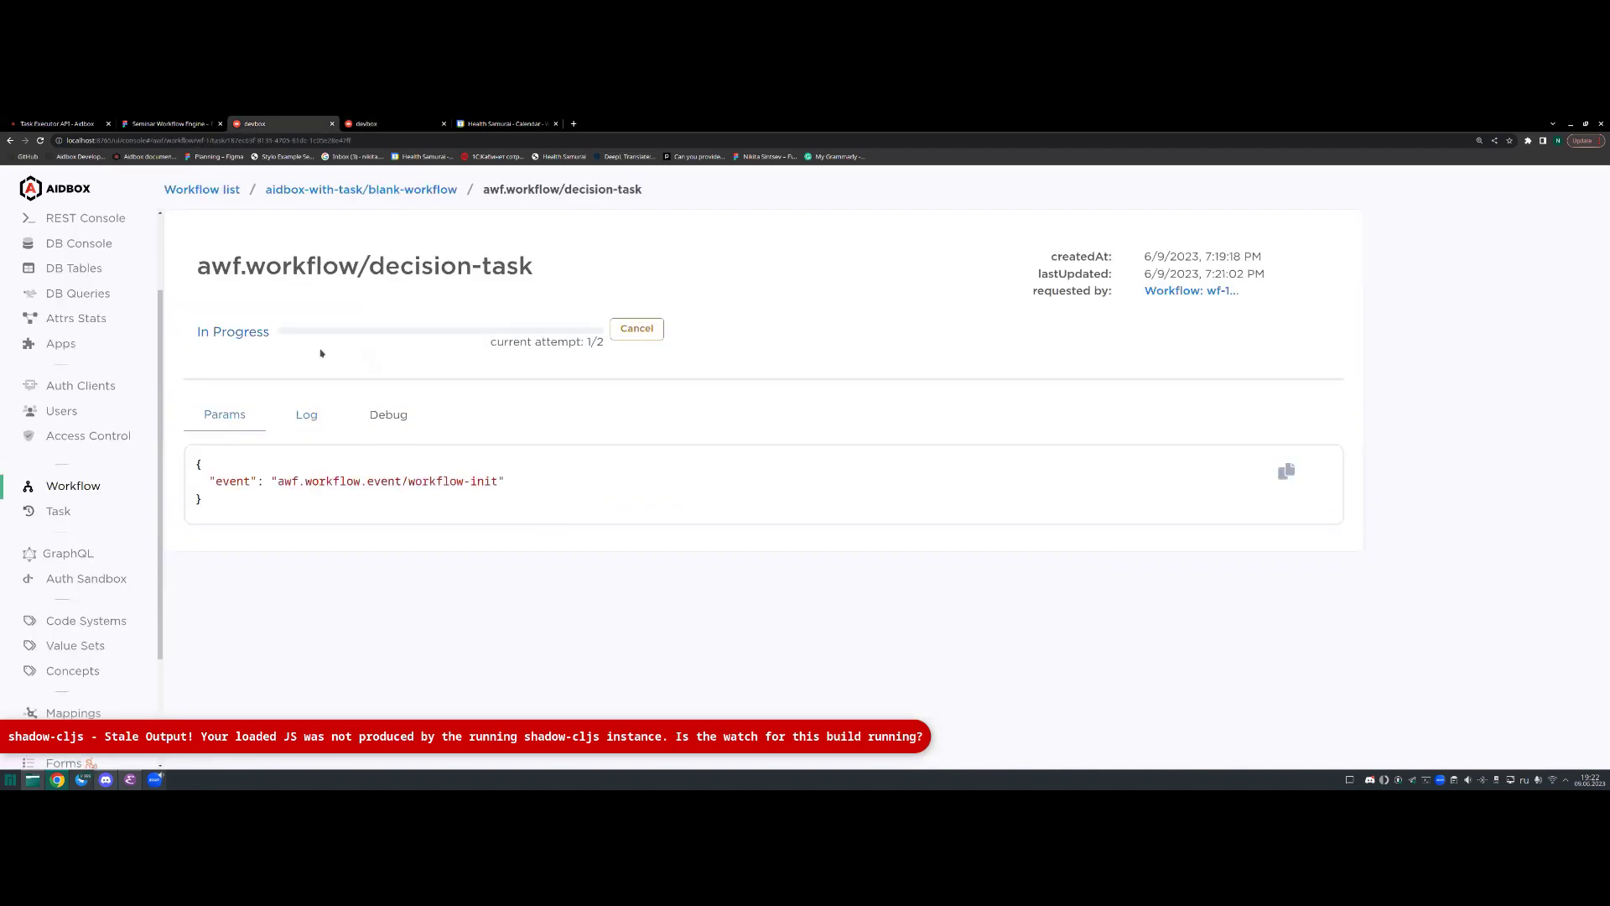
{"action": "left_click", "coordinate": [363, 189]}
{"action": "left_click", "coordinate": [298, 384]}
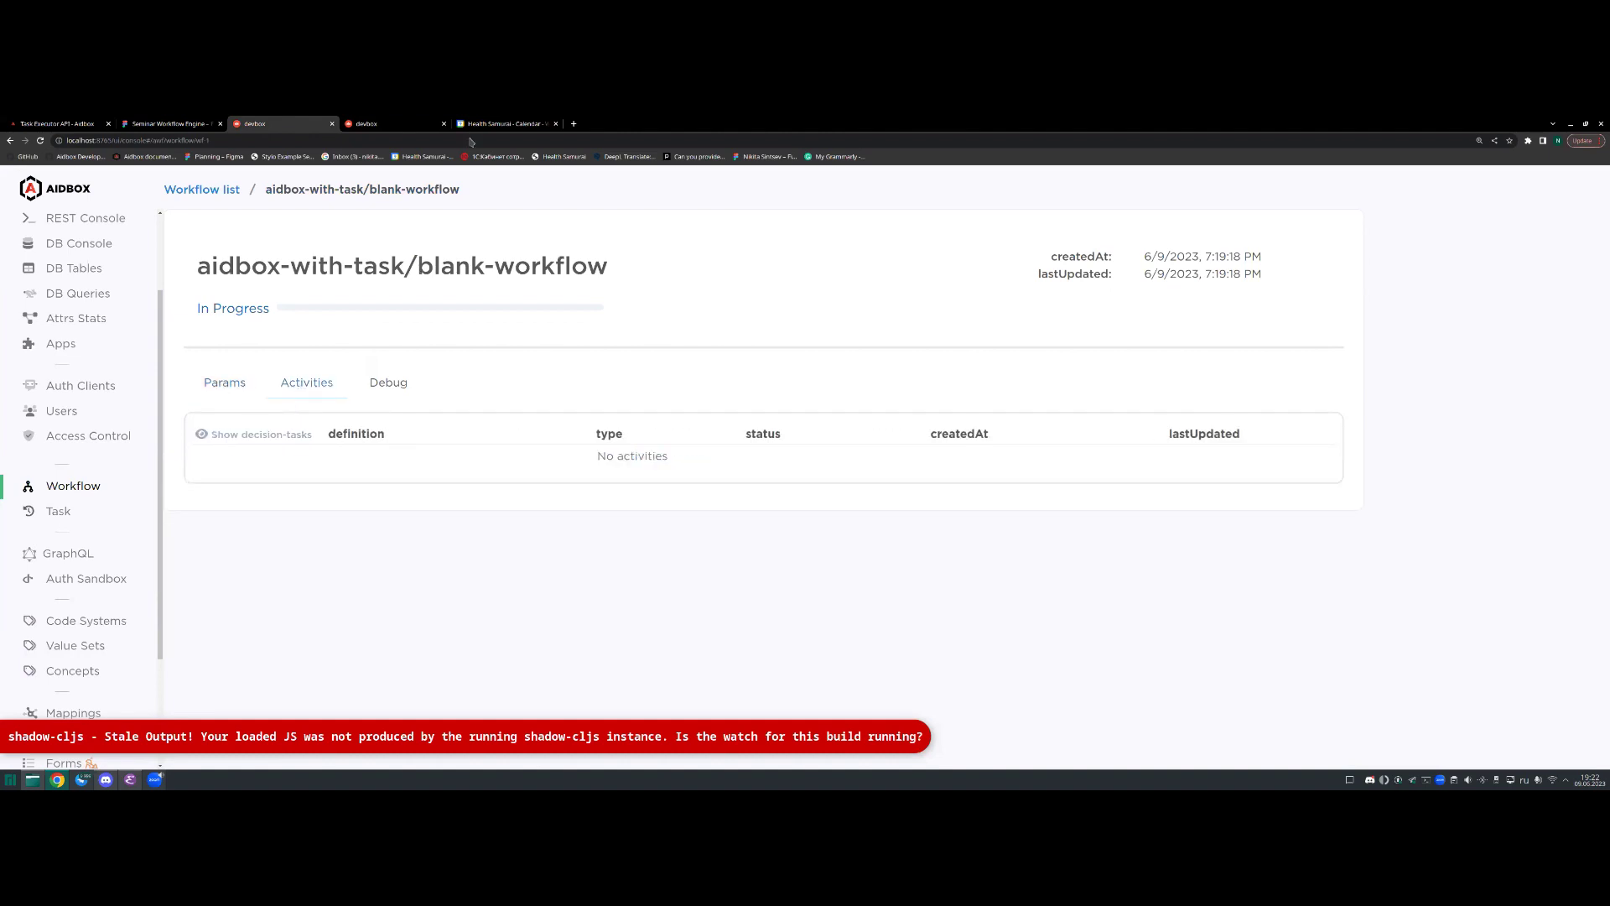
Step: Check the execId and id against the start response and run the awf.task/success request that schedules aidbox-with-task/task-expression
{"action": "left_click", "coordinate": [427, 123]}
{"action": "left_click", "coordinate": [503, 124]}
{"action": "left_click", "coordinate": [394, 123]}
{"action": "scroll", "coordinate": [1071, 446], "scroll_direction": "up", "scroll_amount": 4}
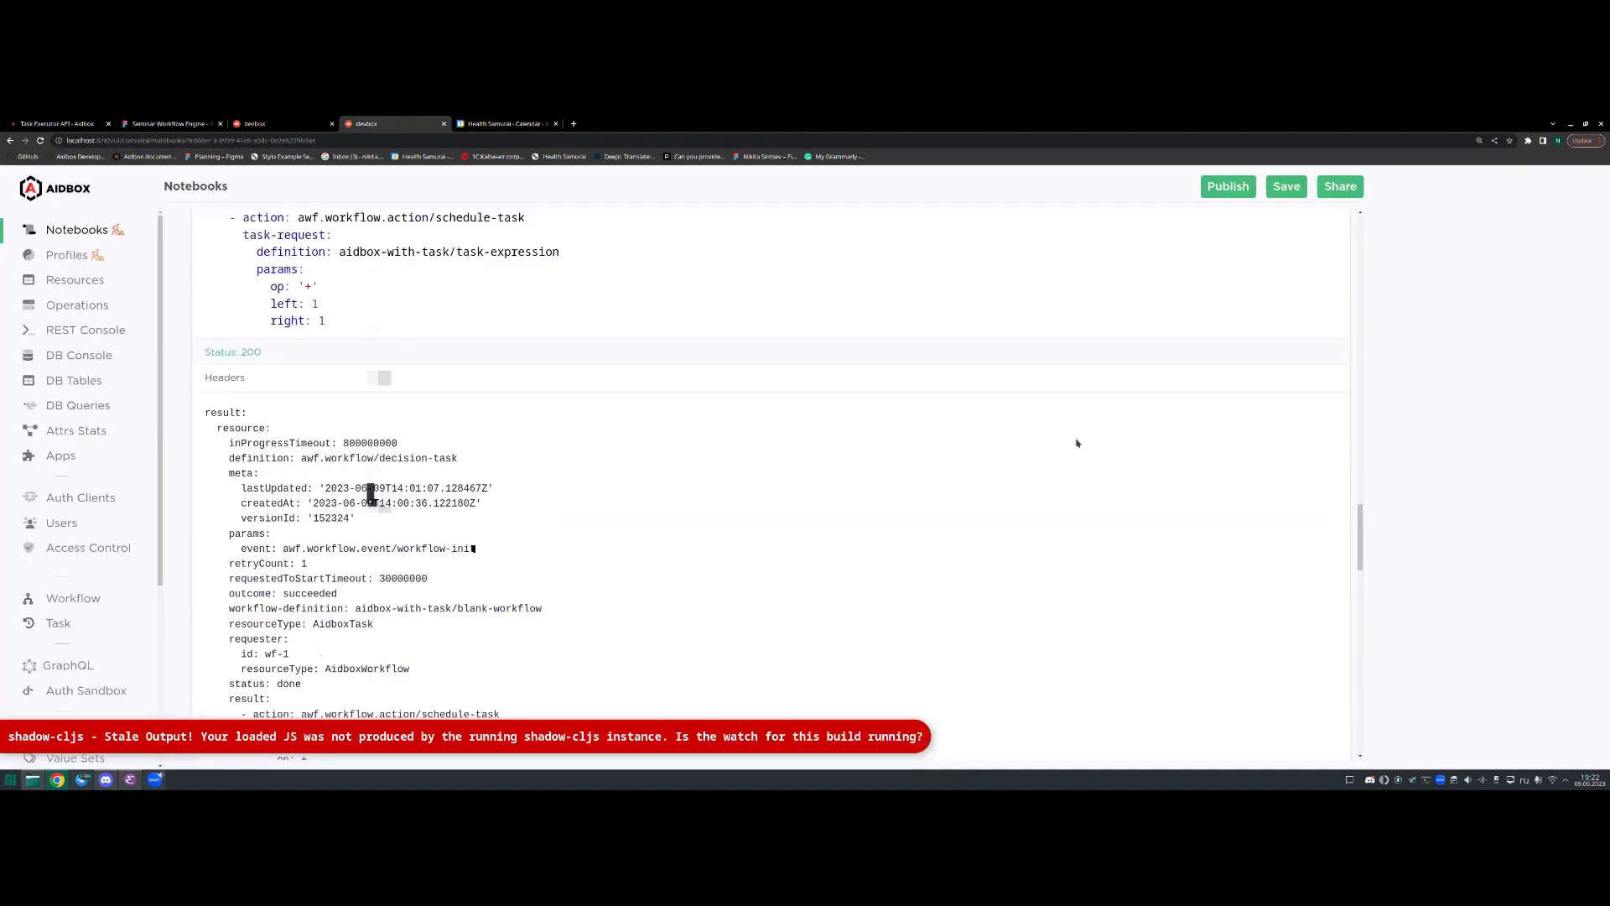
{"action": "scroll", "coordinate": [1071, 446], "scroll_direction": "up", "scroll_amount": 1}
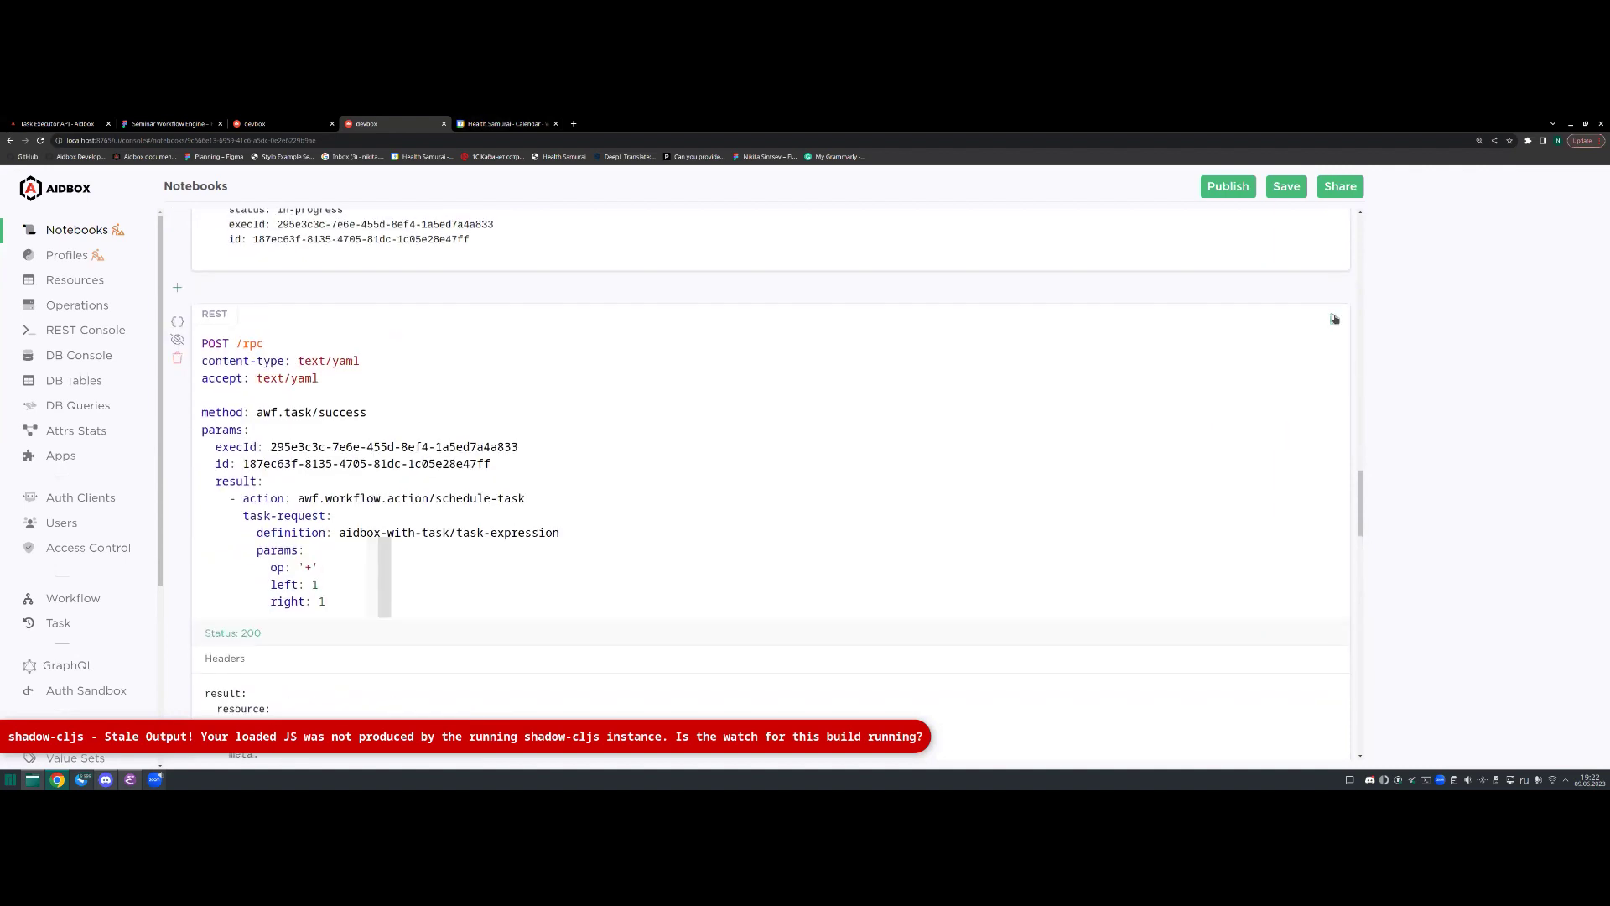
{"action": "scroll", "coordinate": [1334, 318], "scroll_direction": "up", "scroll_amount": 2}
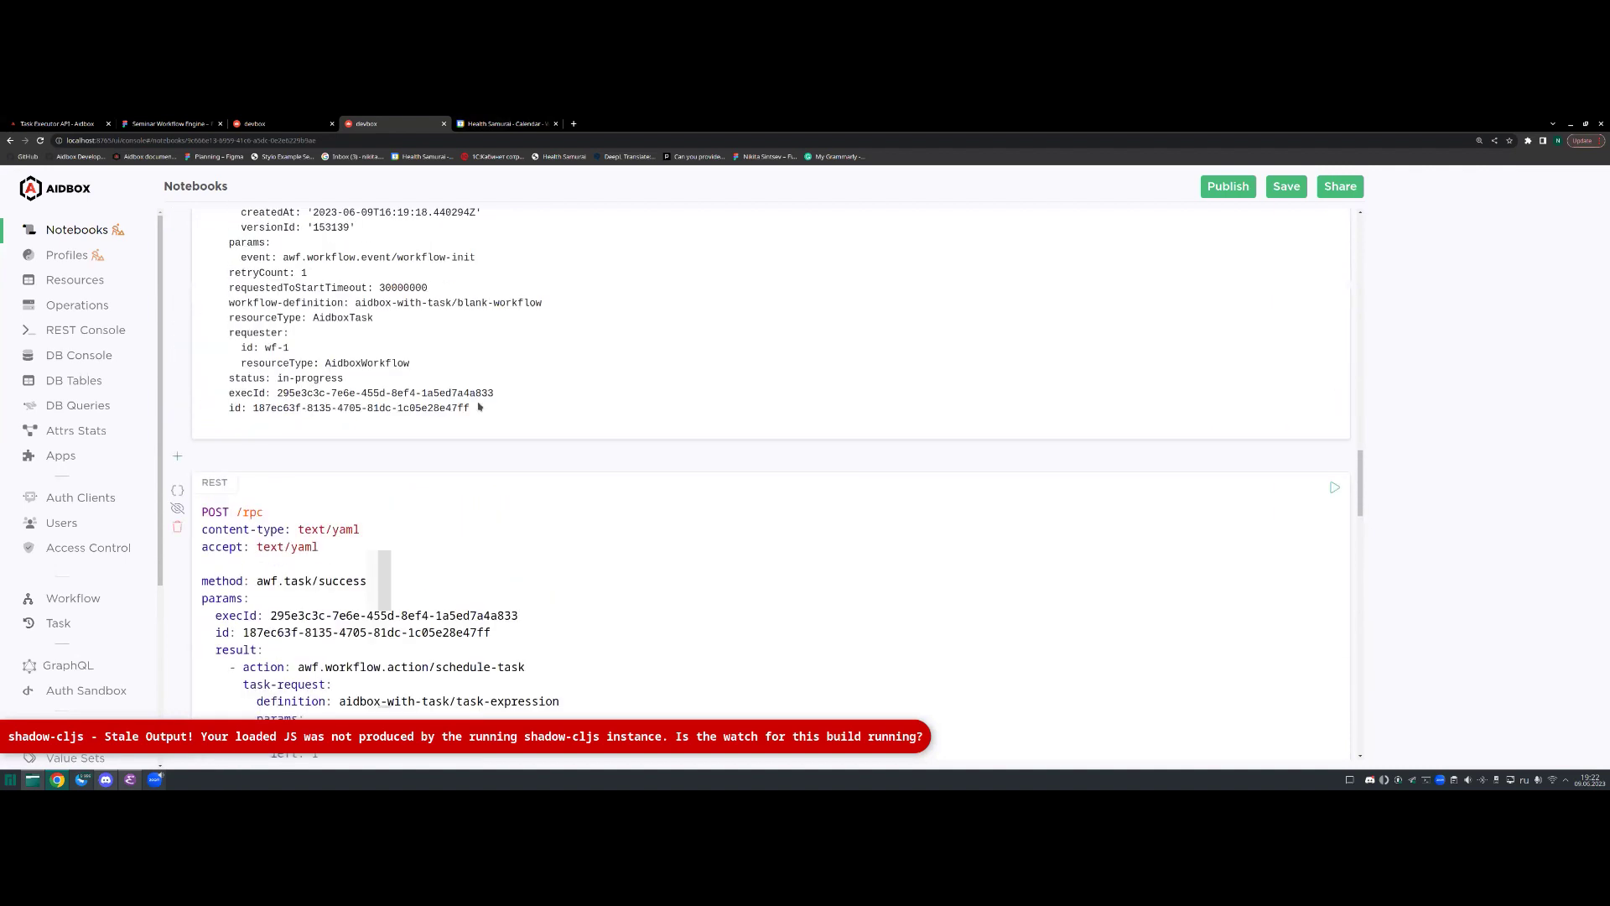
{"action": "left_click_drag", "start_coordinate": [468, 408], "coordinate": [205, 395]}
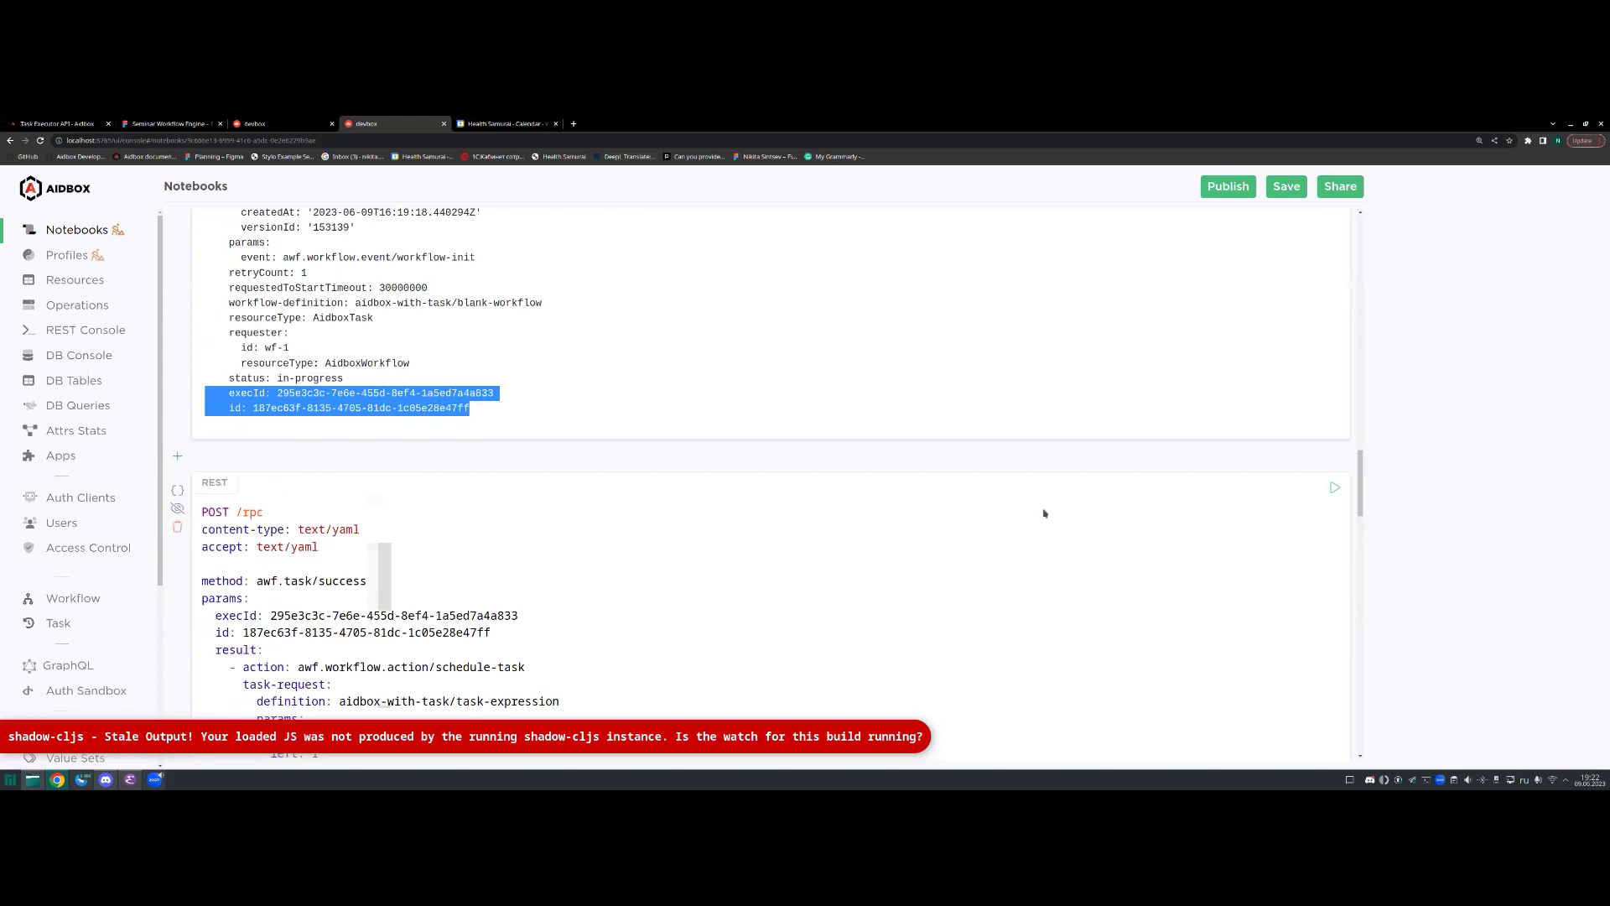
{"action": "left_click_drag", "start_coordinate": [1044, 598], "coordinate": [519, 616]}
{"action": "left_click", "coordinate": [1334, 487]}
Step: Return to the blank workflow's activities and show its decision tasks
{"action": "scroll", "coordinate": [743, 504], "scroll_direction": "down", "scroll_amount": 3}
{"action": "scroll", "coordinate": [743, 504], "scroll_direction": "down", "scroll_amount": 5}
{"action": "left_click", "coordinate": [282, 124]}
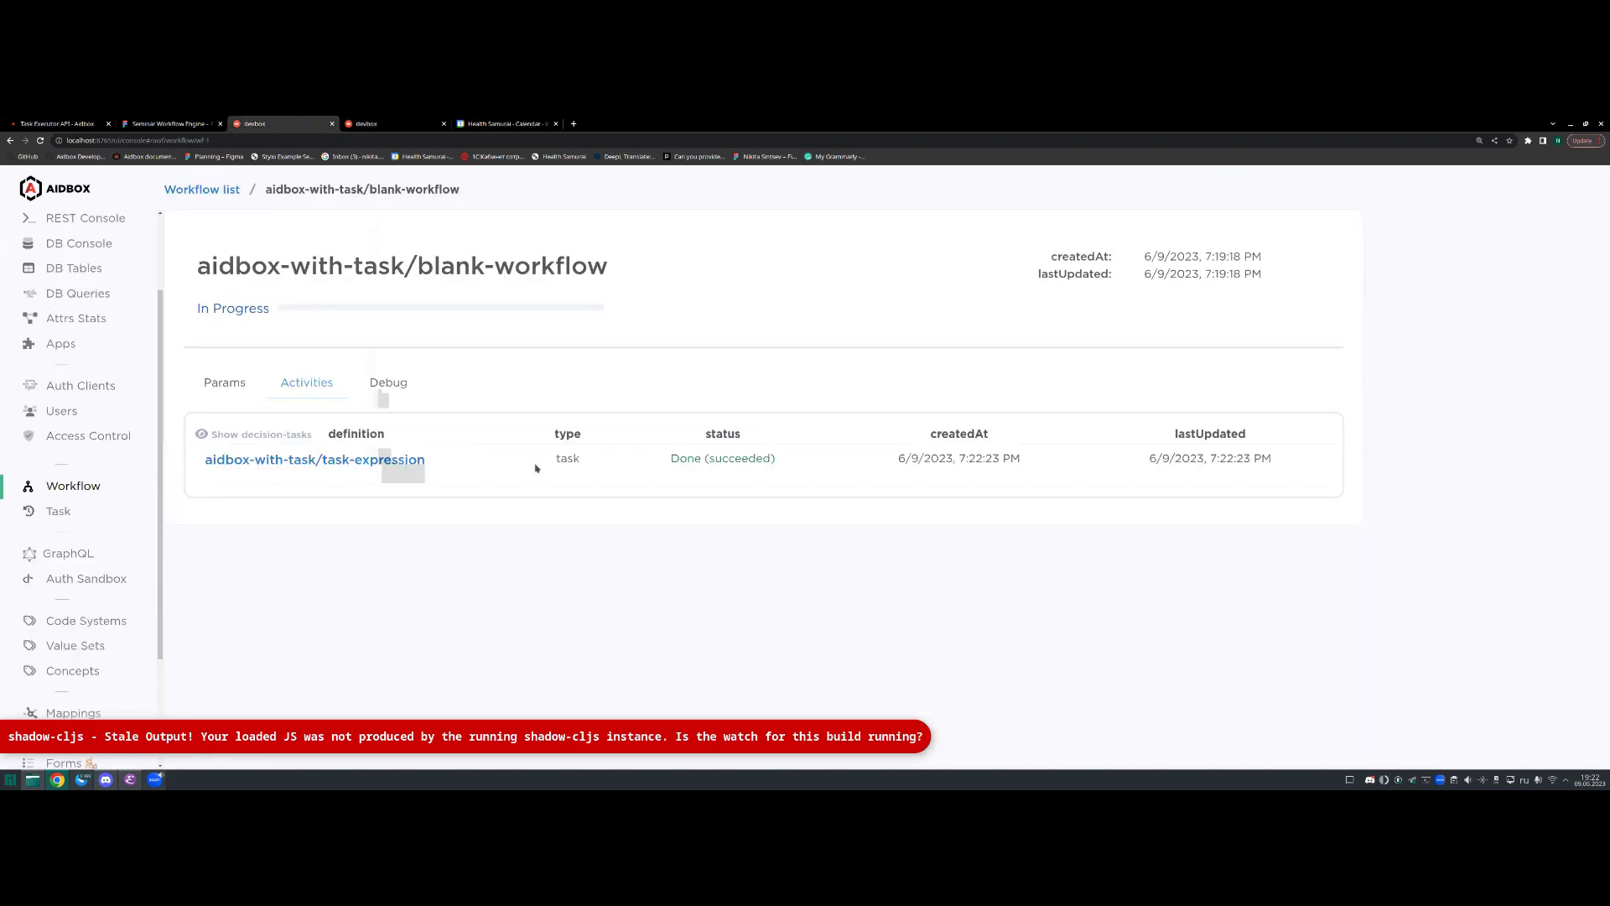
{"action": "left_click", "coordinate": [260, 435]}
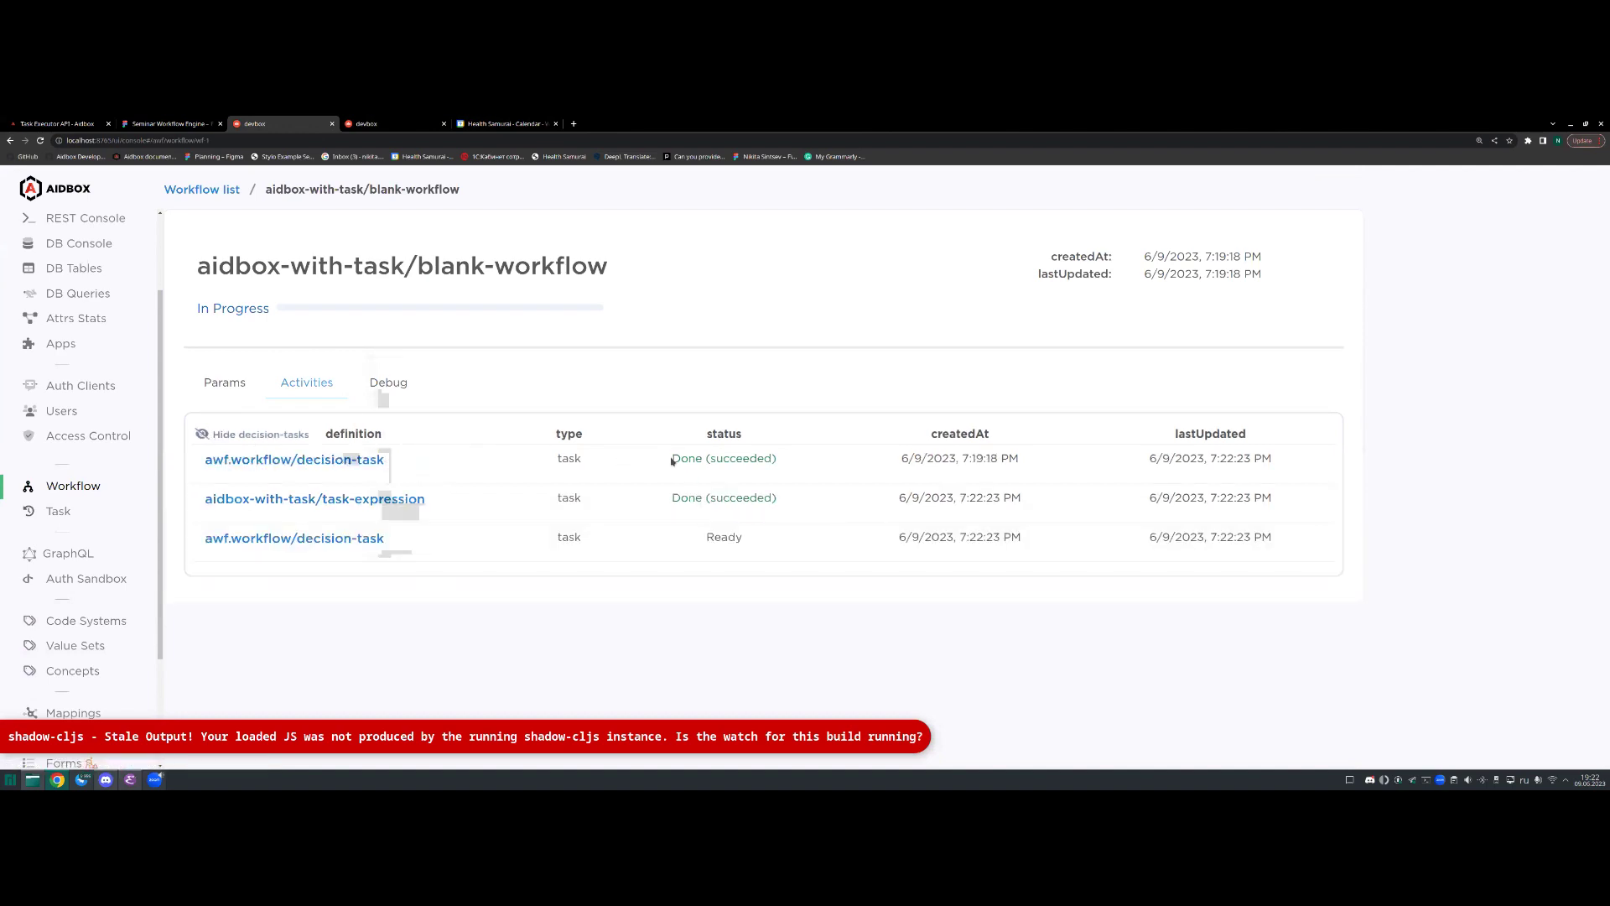
Step: Highlight the status of the first decision task in the workflow's activities
{"action": "triple_click", "coordinate": [727, 472]}
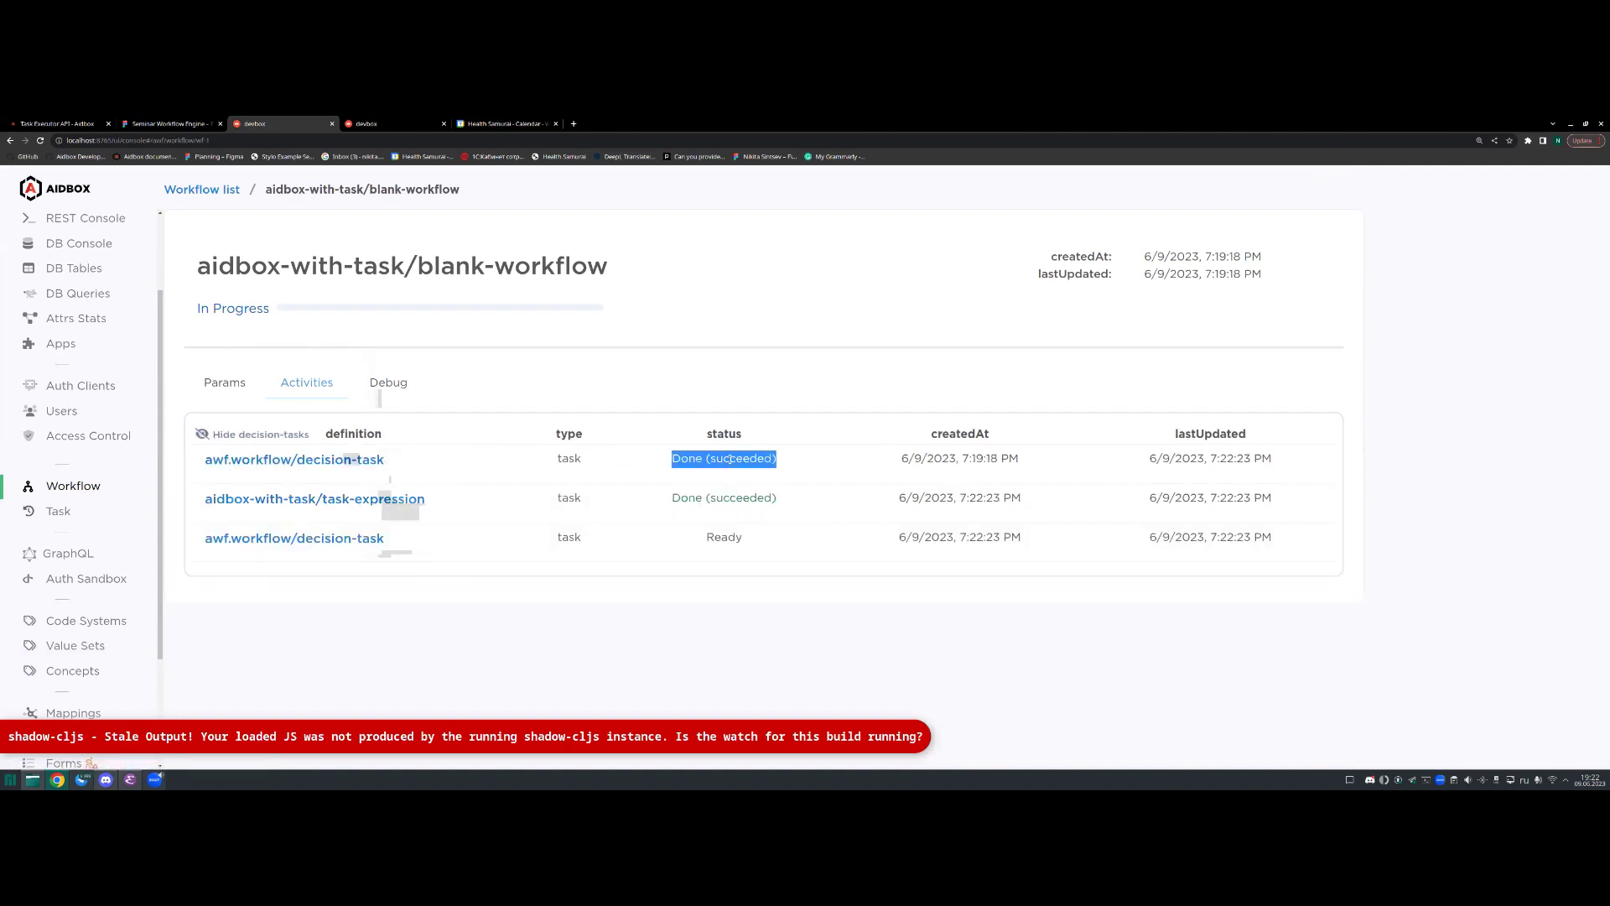
{"action": "double_click", "coordinate": [732, 461]}
{"action": "left_click_drag", "start_coordinate": [517, 478], "coordinate": [199, 429]}
{"action": "left_click", "coordinate": [719, 472]}
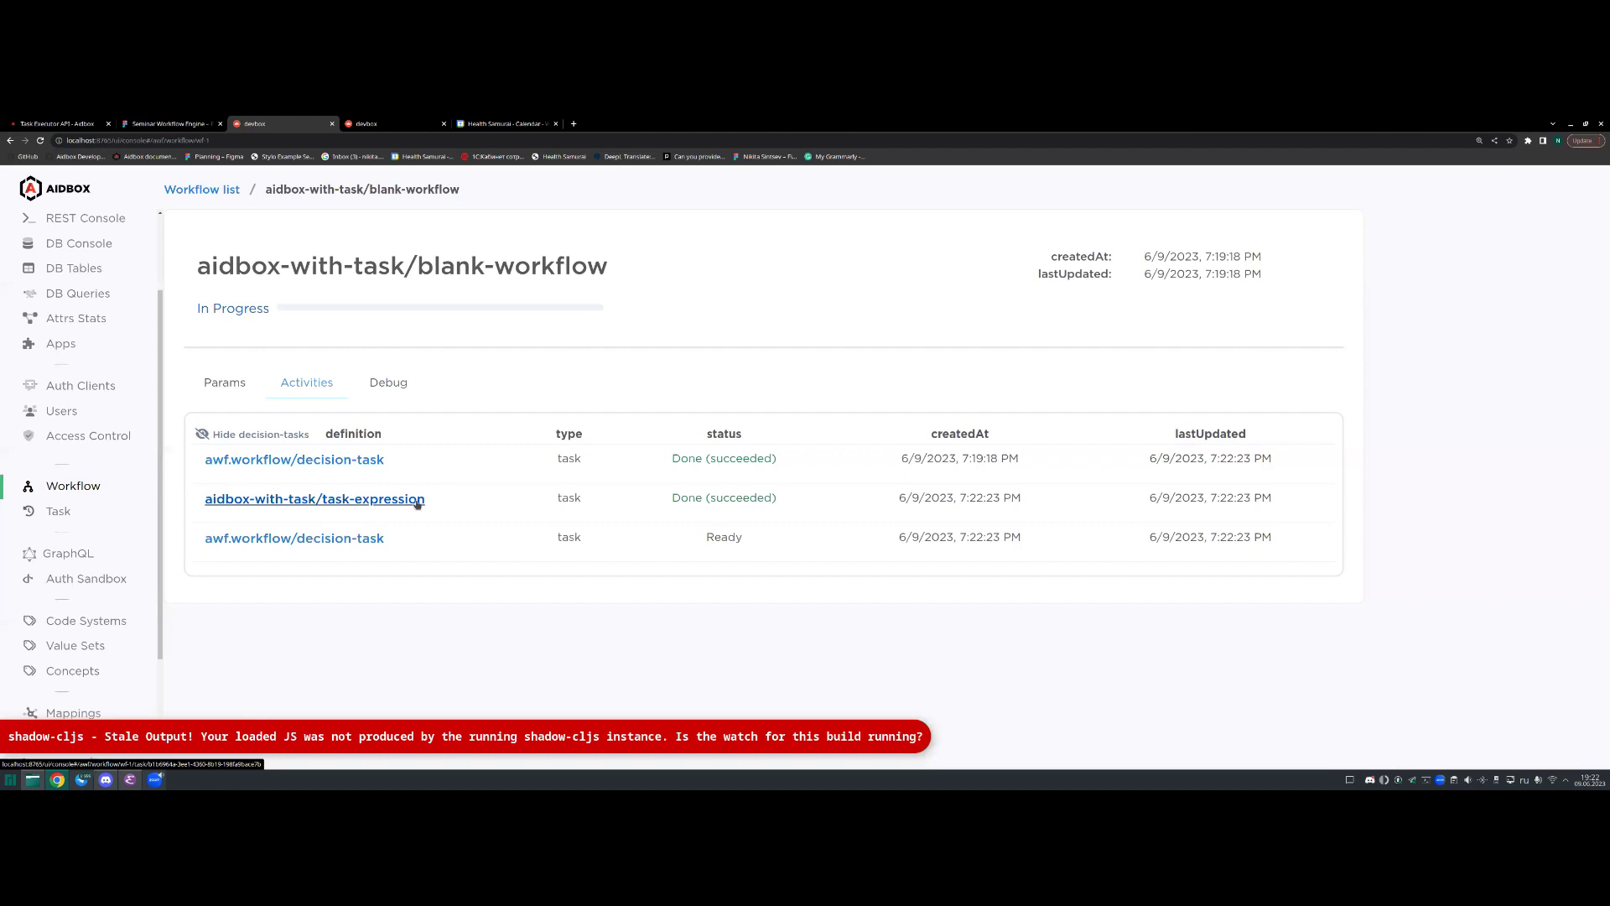
Step: Highlight the status of the task-expression activity and the name of the last decision task
{"action": "mouse_move", "coordinate": [780, 498]}
{"action": "left_mouse_down"}
{"action": "mouse_move", "coordinate": [660, 501]}
{"action": "mouse_move", "coordinate": [792, 505]}
{"action": "left_mouse_up"}
{"action": "left_click", "coordinate": [646, 499]}
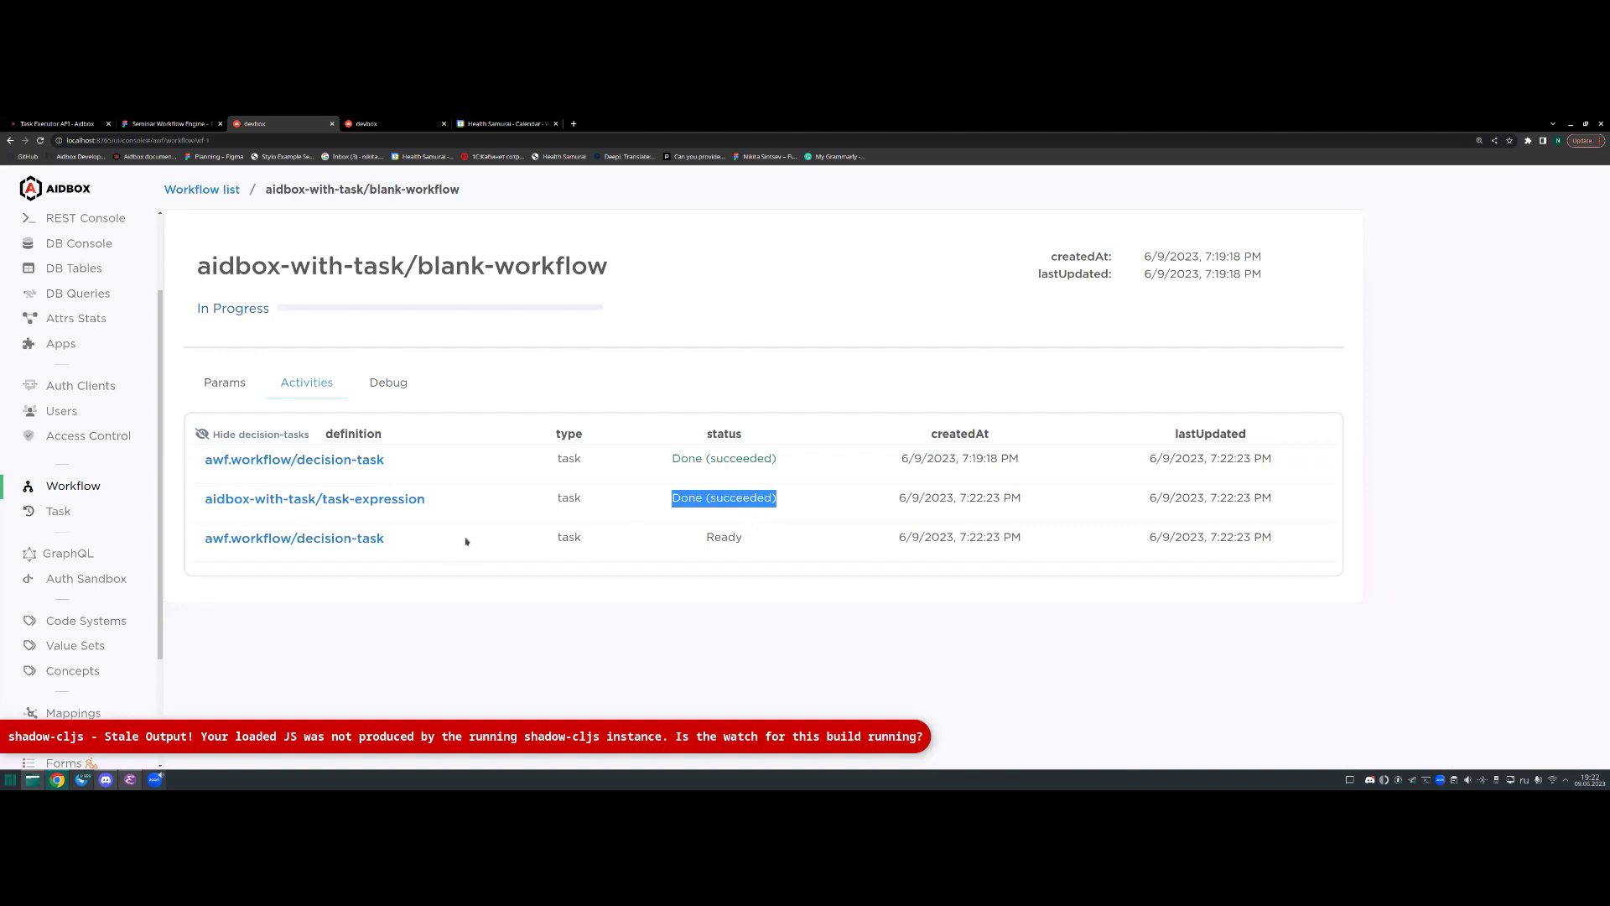
{"action": "left_click", "coordinate": [699, 498]}
{"action": "left_click_drag", "start_coordinate": [673, 500], "coordinate": [779, 500]}
{"action": "left_click_drag", "start_coordinate": [401, 547], "coordinate": [206, 544]}
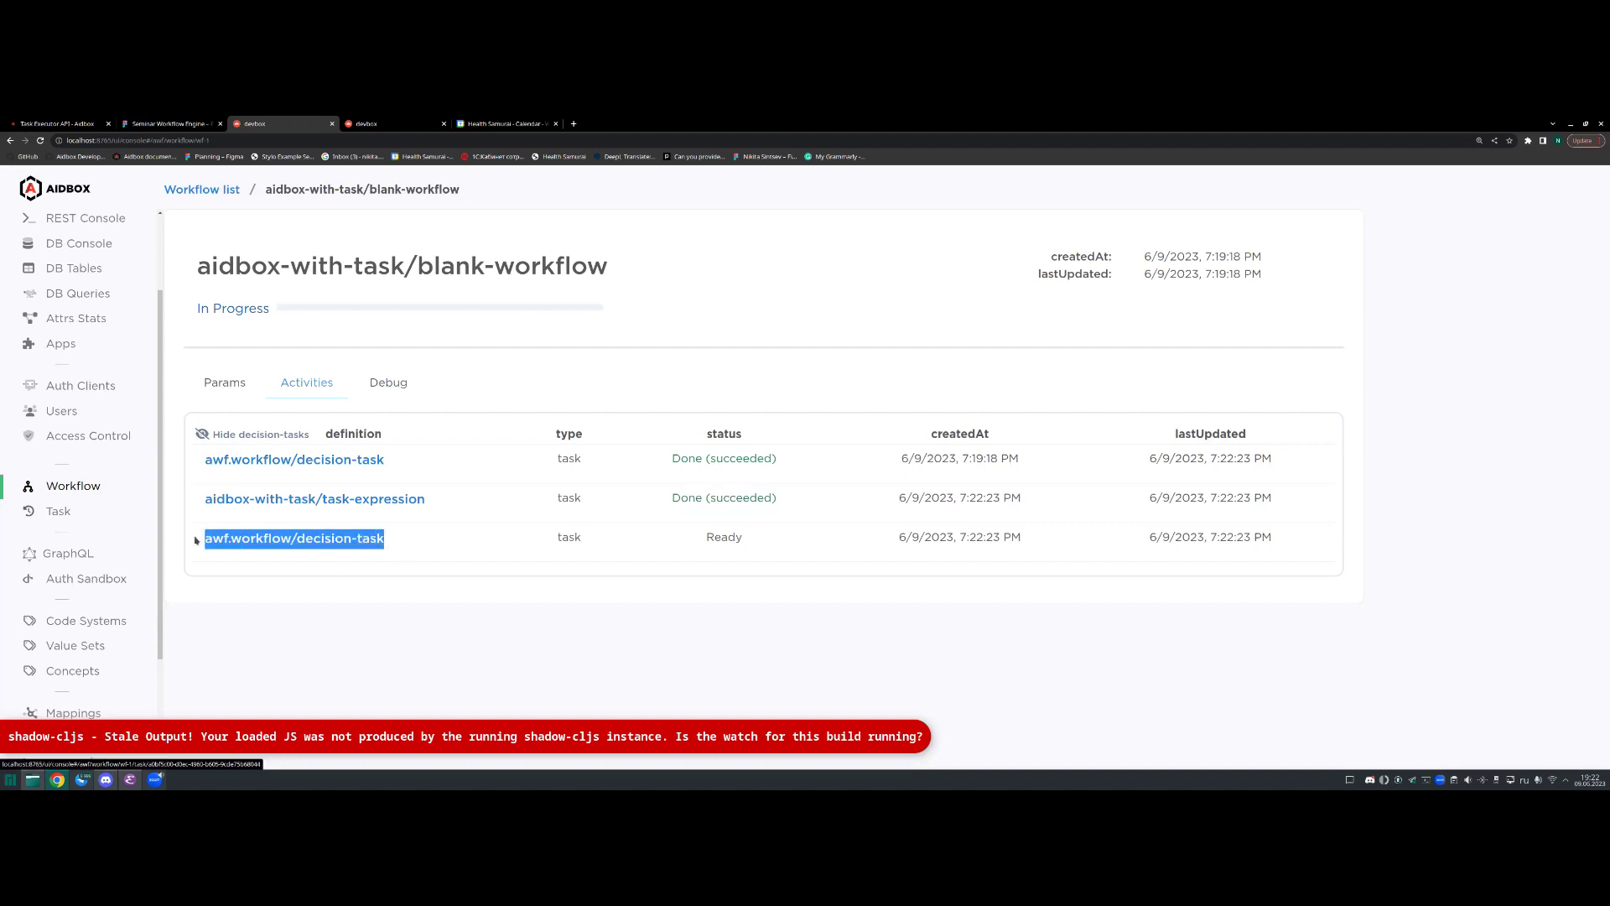
{"action": "left_click", "coordinate": [482, 543]}
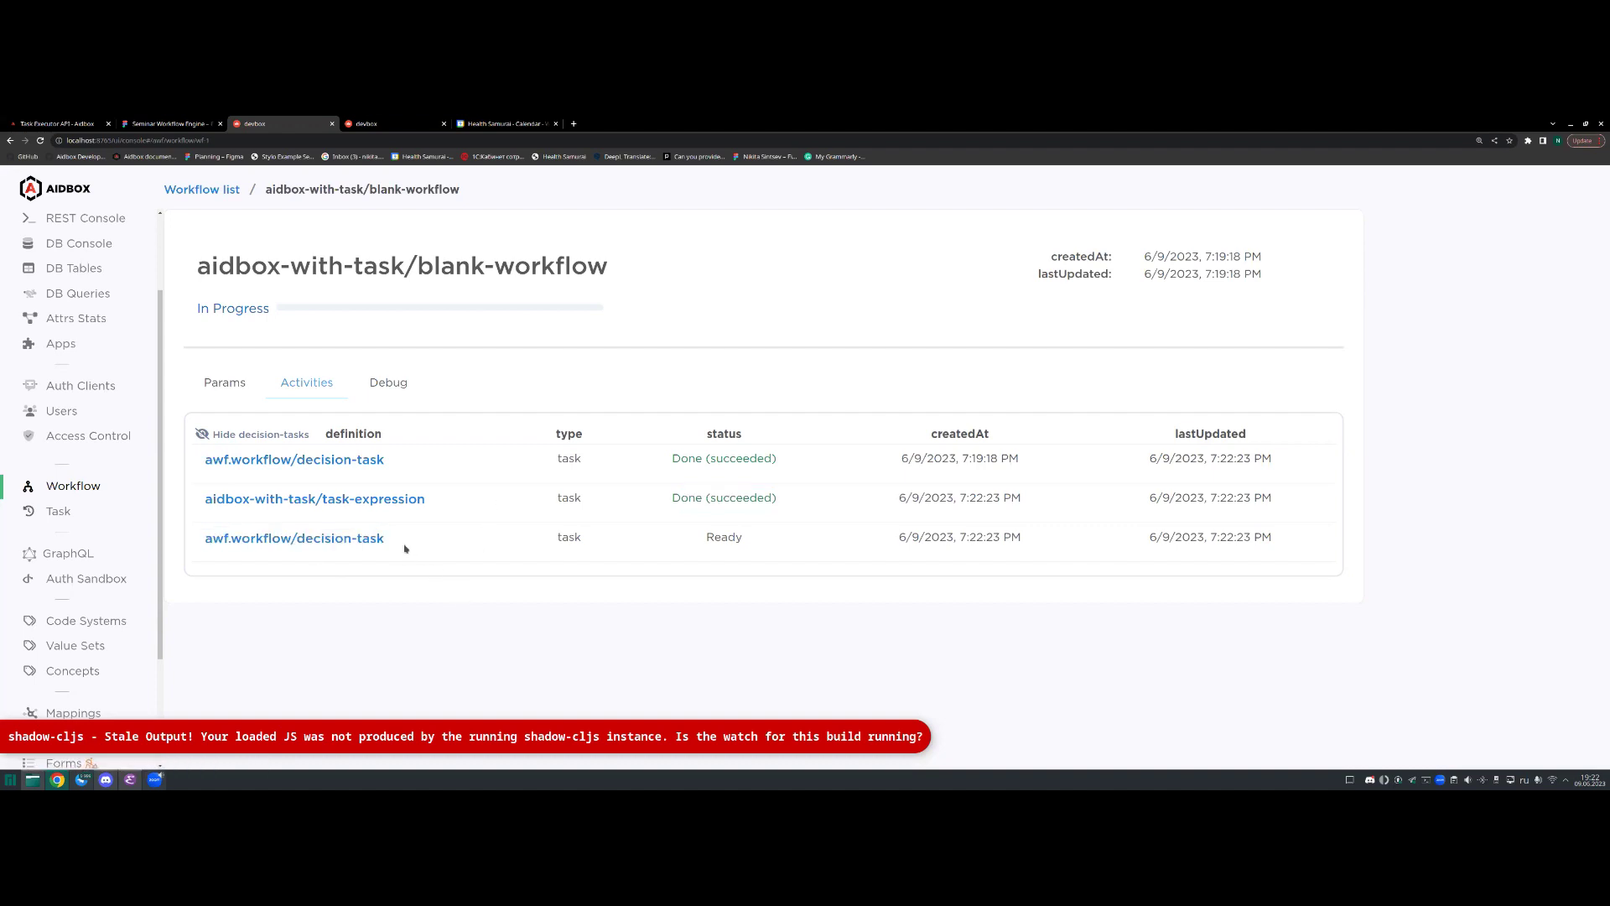
Step: Look through the notebook's following requests, up to the awf.task/success request with the complete-workflow action
{"action": "left_click", "coordinate": [373, 123]}
{"action": "scroll", "coordinate": [569, 352], "scroll_direction": "down", "scroll_amount": 10}
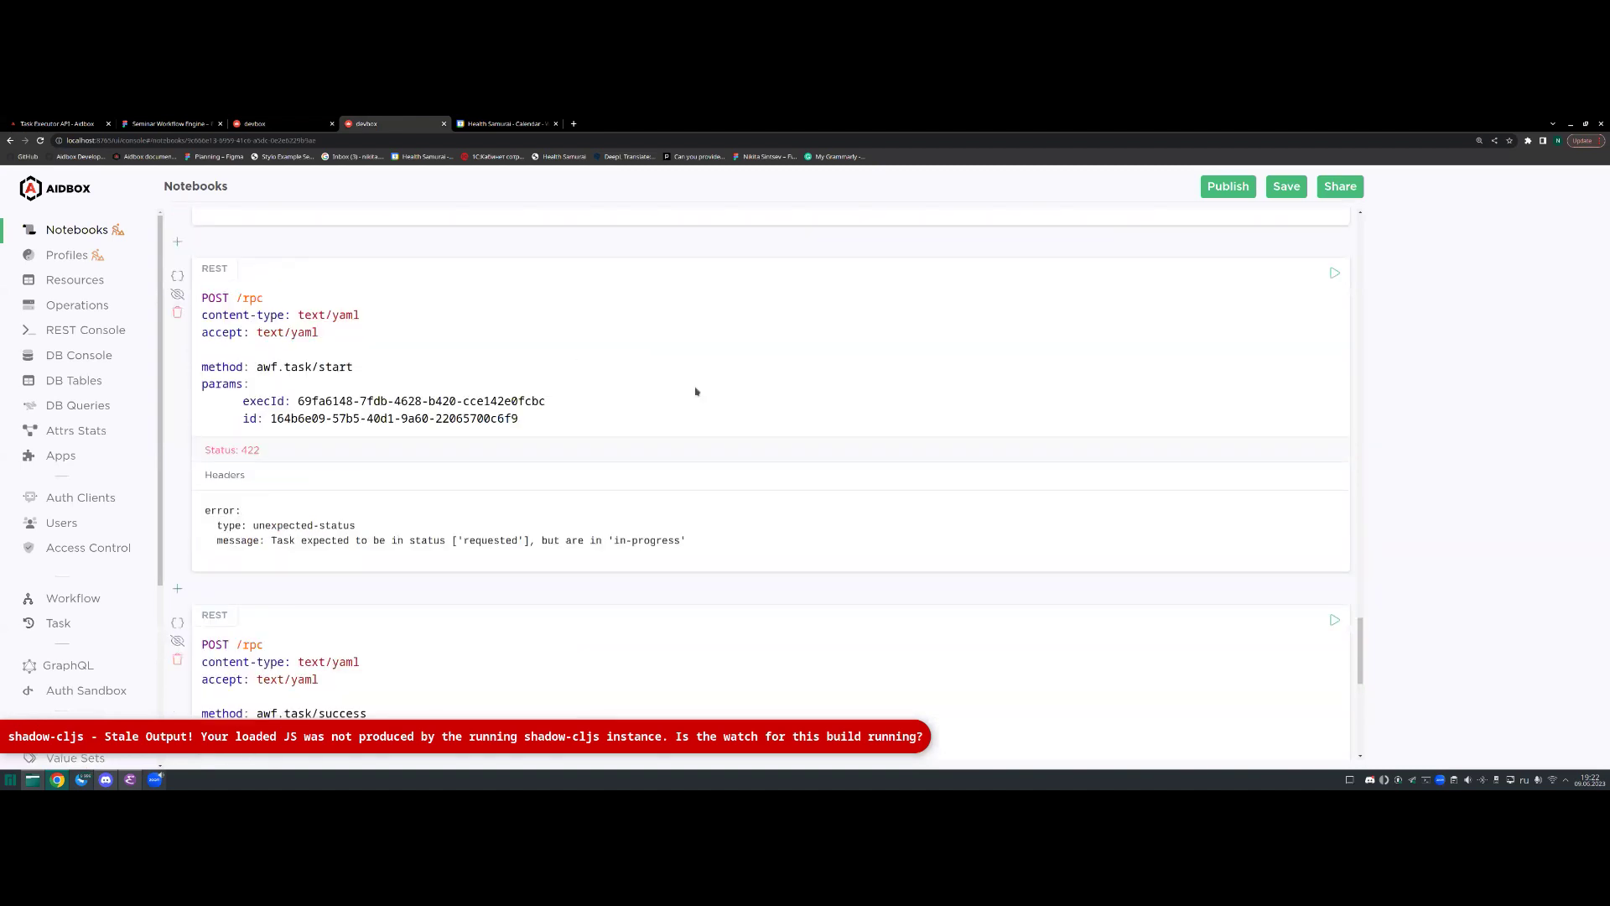
{"action": "scroll", "coordinate": [695, 392], "scroll_direction": "down", "scroll_amount": 2}
{"action": "scroll", "coordinate": [569, 365], "scroll_direction": "up", "scroll_amount": 4}
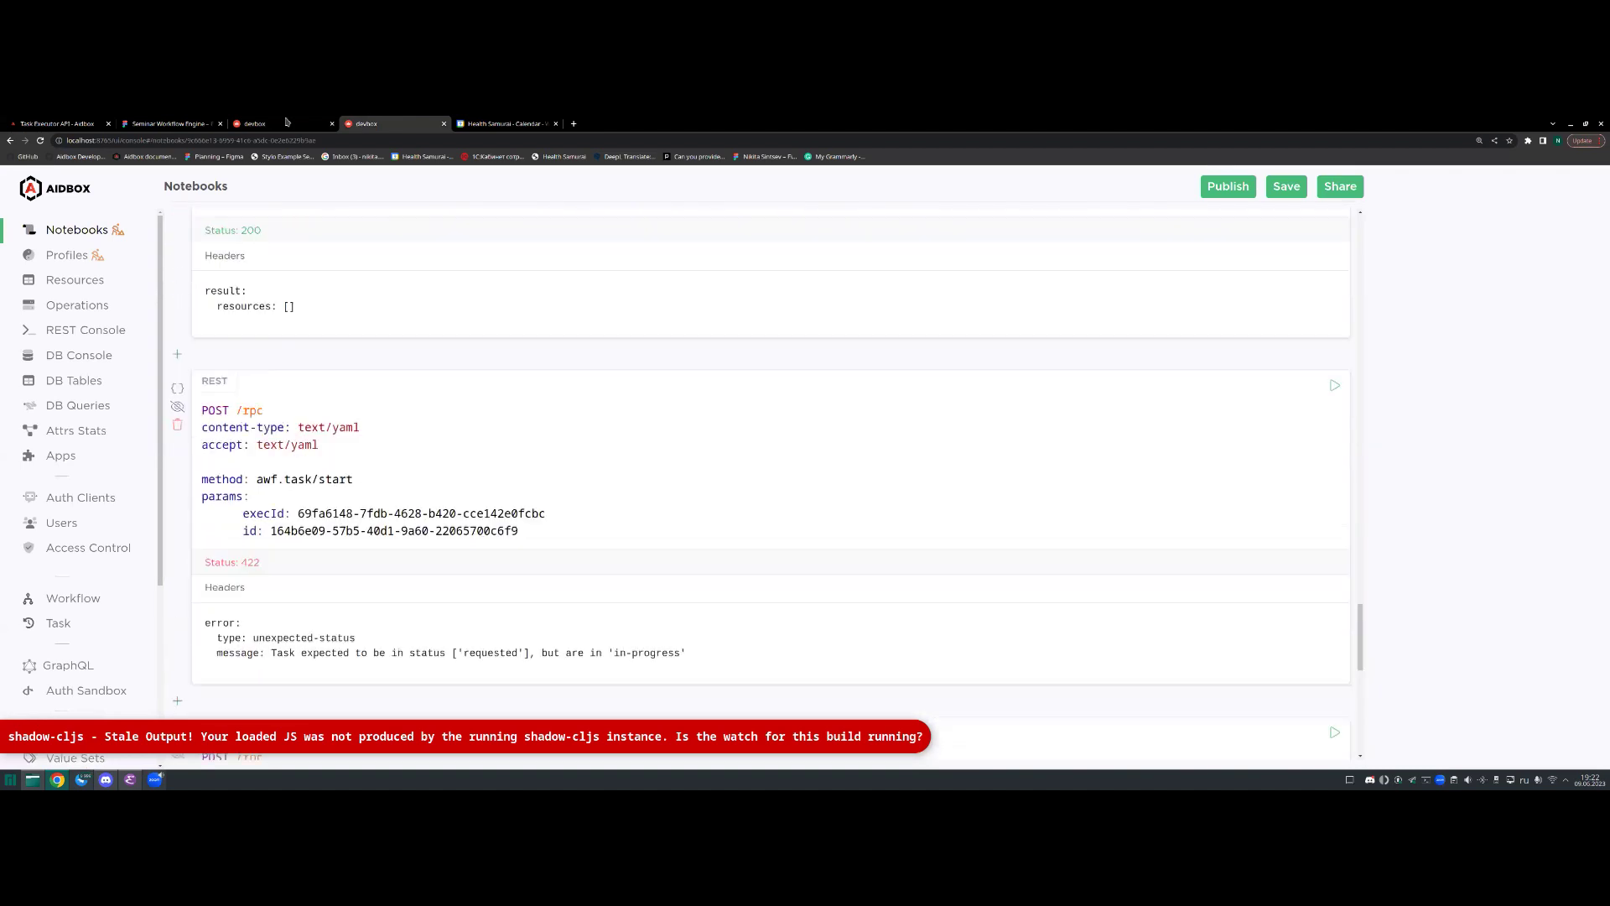
{"action": "left_click", "coordinate": [285, 124]}
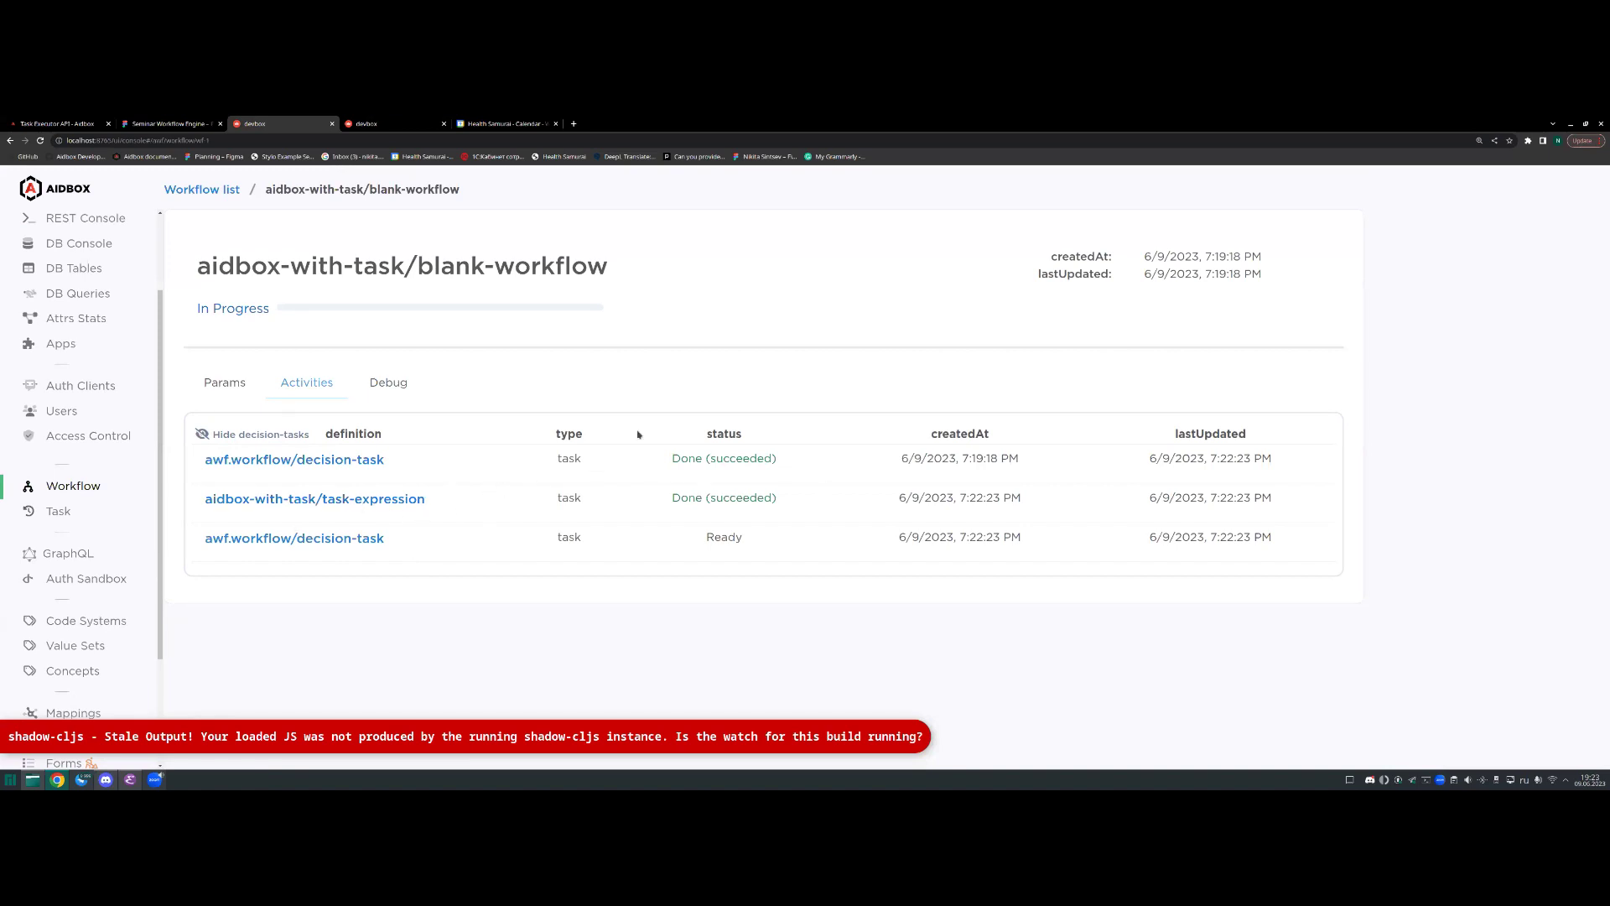
{"action": "left_click", "coordinate": [402, 122]}
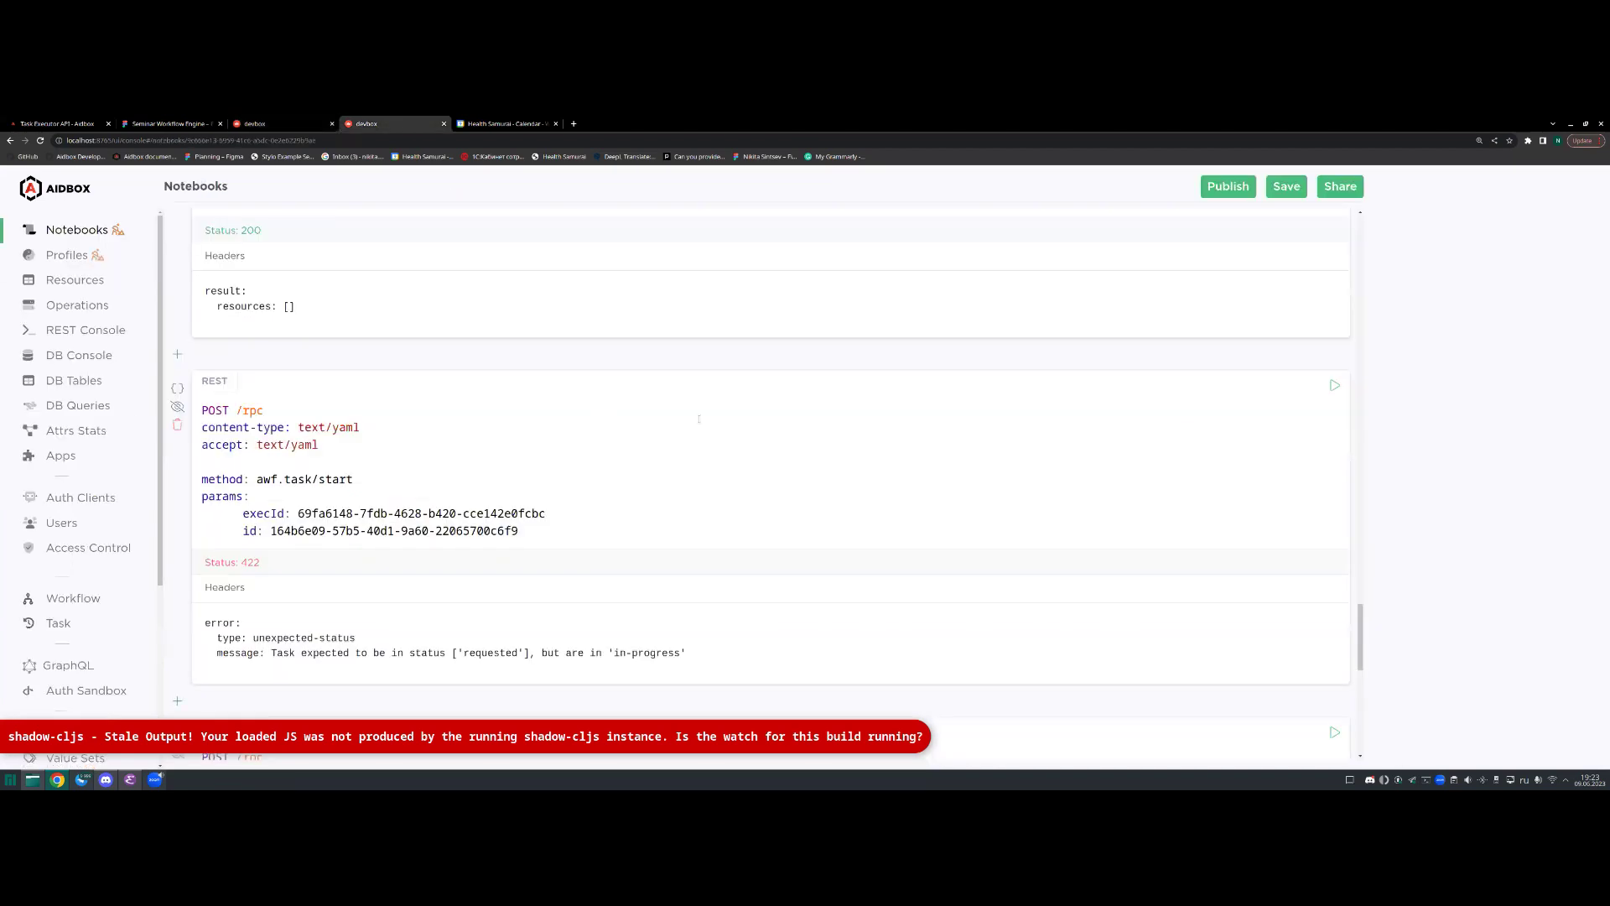
{"action": "scroll", "coordinate": [699, 418], "scroll_direction": "down", "scroll_amount": 6}
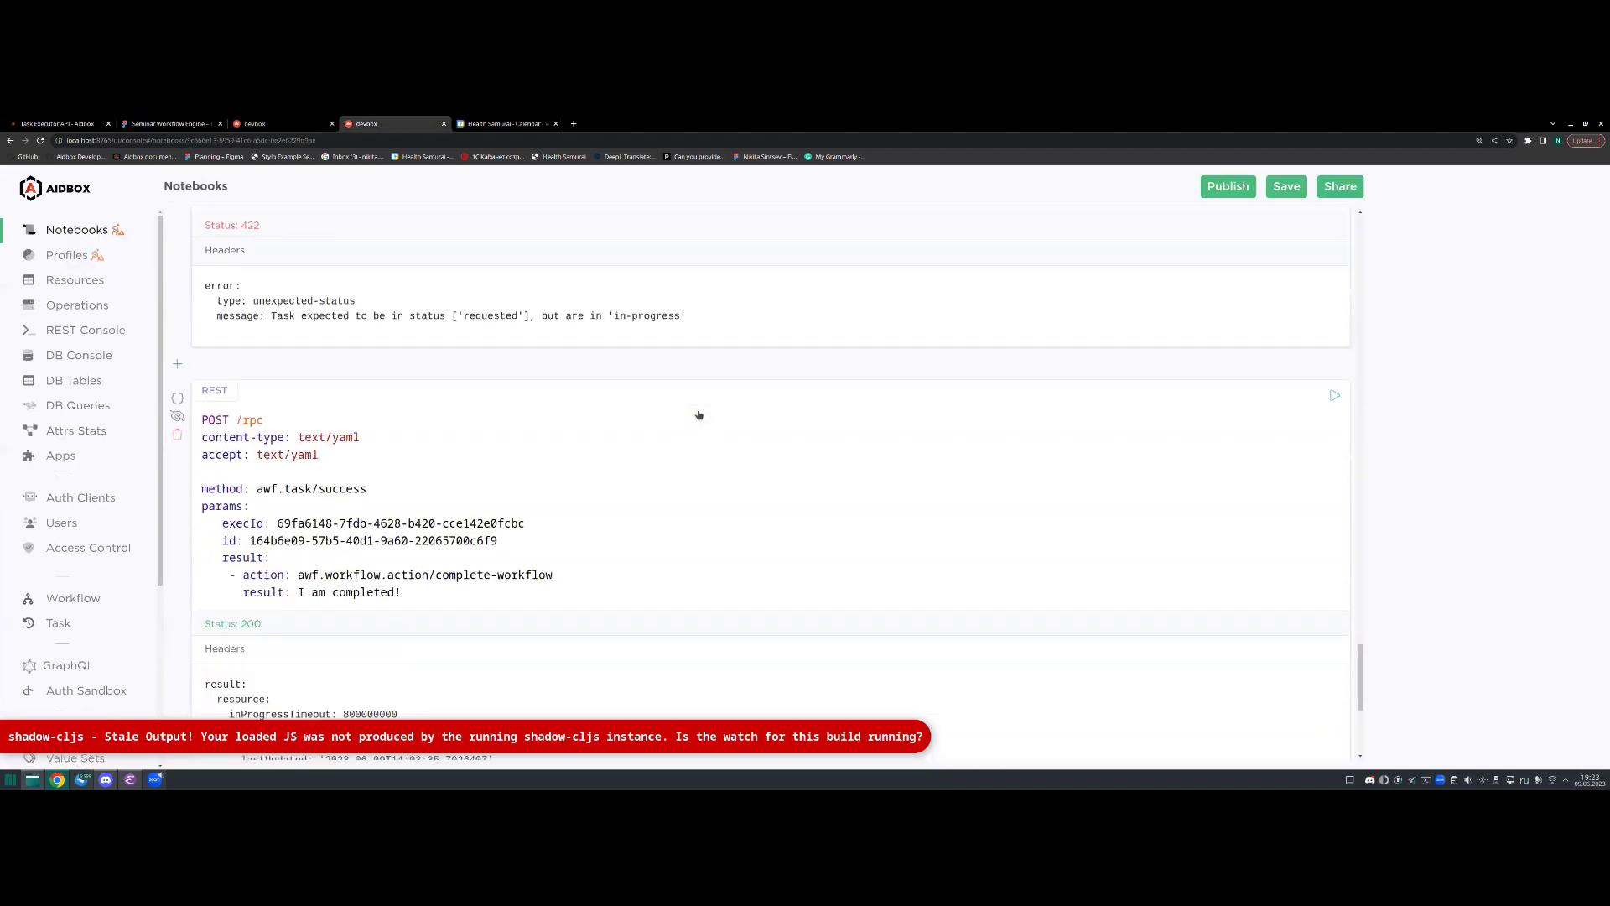
{"action": "scroll", "coordinate": [699, 408], "scroll_direction": "down", "scroll_amount": 2}
{"action": "scroll", "coordinate": [701, 406], "scroll_direction": "up", "scroll_amount": 2}
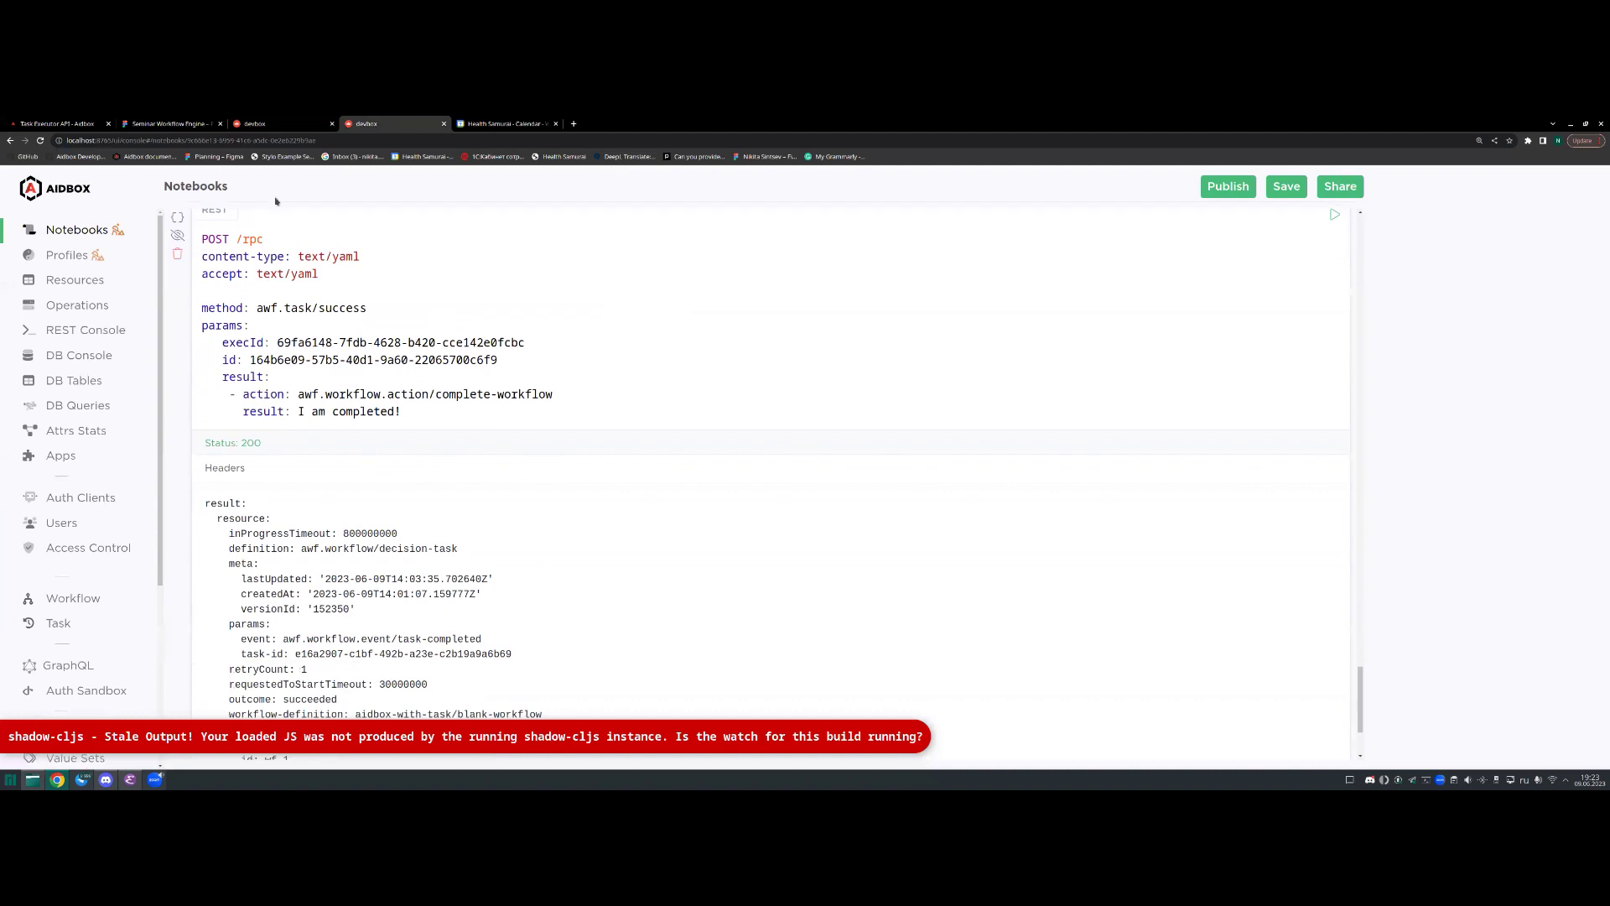
Step: Highlight the awf.workflow.action/complete-workflow action and its "I am completed!" result in the final awf.task/success request
{"action": "left_click_drag", "start_coordinate": [561, 393], "coordinate": [298, 394]}
{"action": "left_click_drag", "start_coordinate": [435, 394], "coordinate": [300, 399]}
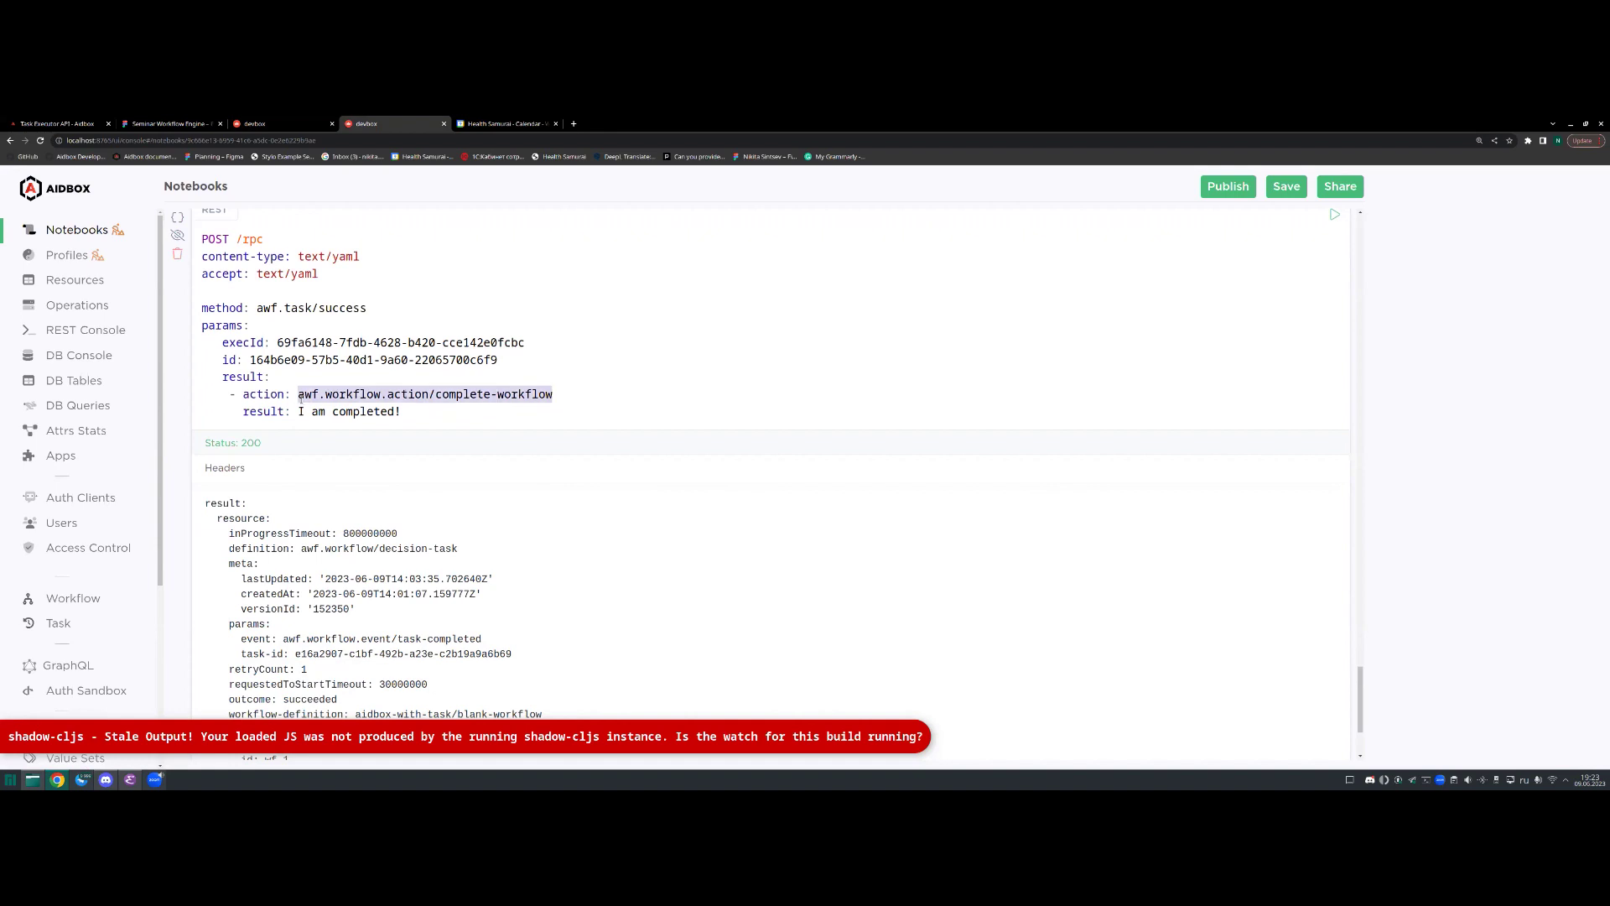
{"action": "left_click_drag", "start_coordinate": [406, 412], "coordinate": [298, 412]}
Step: Run the second awf.task/poll request for aidbox-with-task/blank-workflow and highlight the completed task's task-id in the response
{"action": "scroll", "coordinate": [537, 428], "scroll_direction": "up", "scroll_amount": 3}
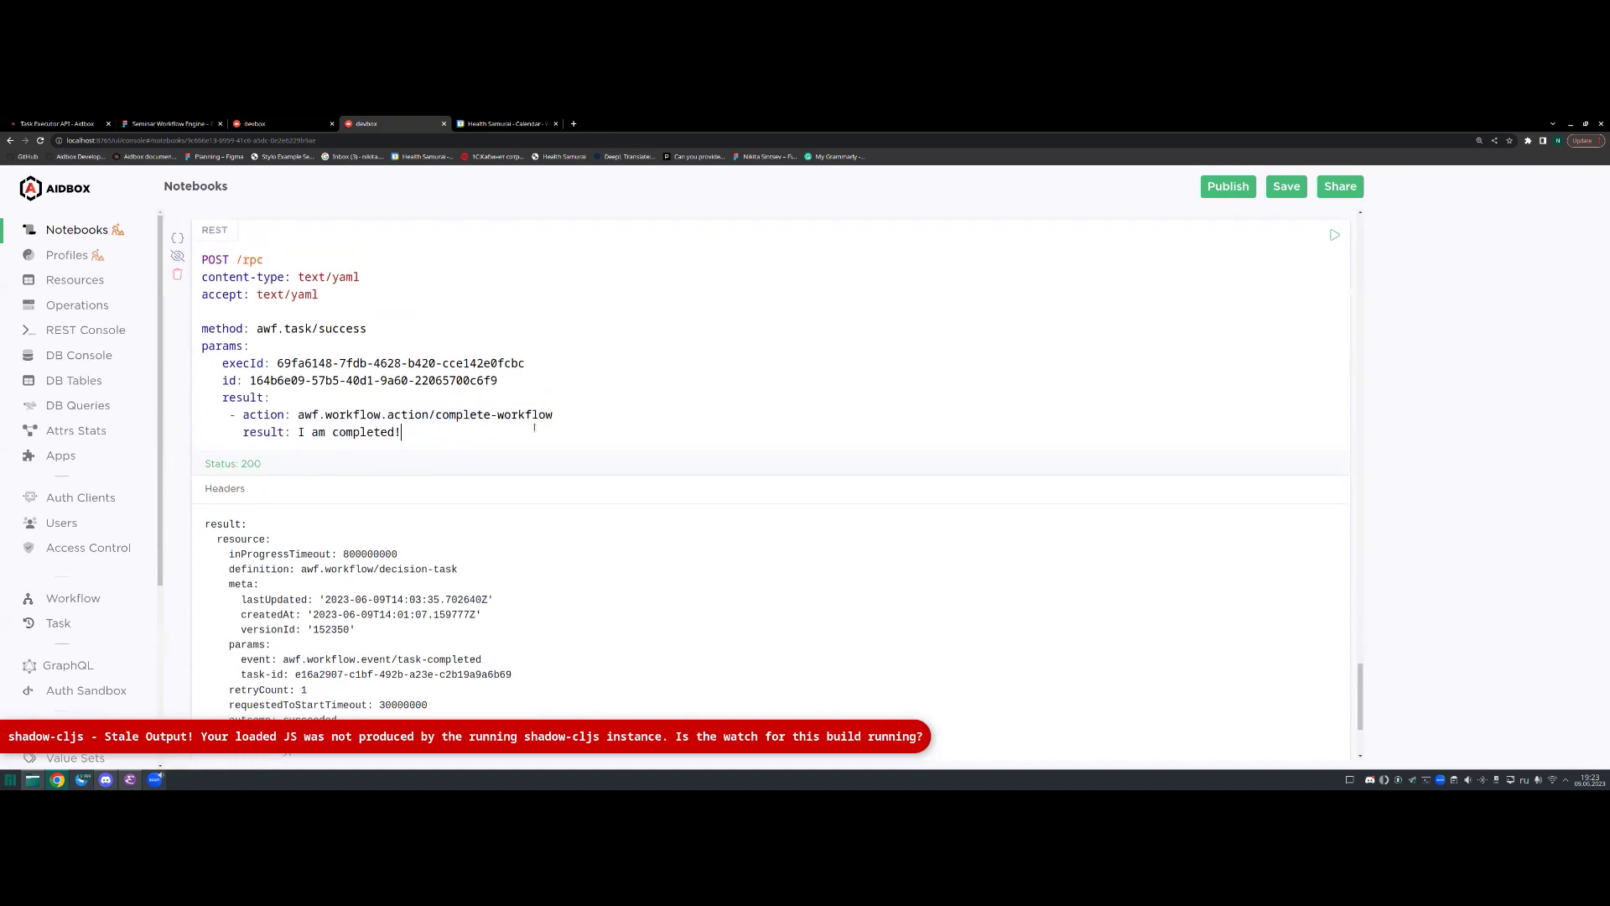
{"action": "scroll", "coordinate": [540, 443], "scroll_direction": "up", "scroll_amount": 2}
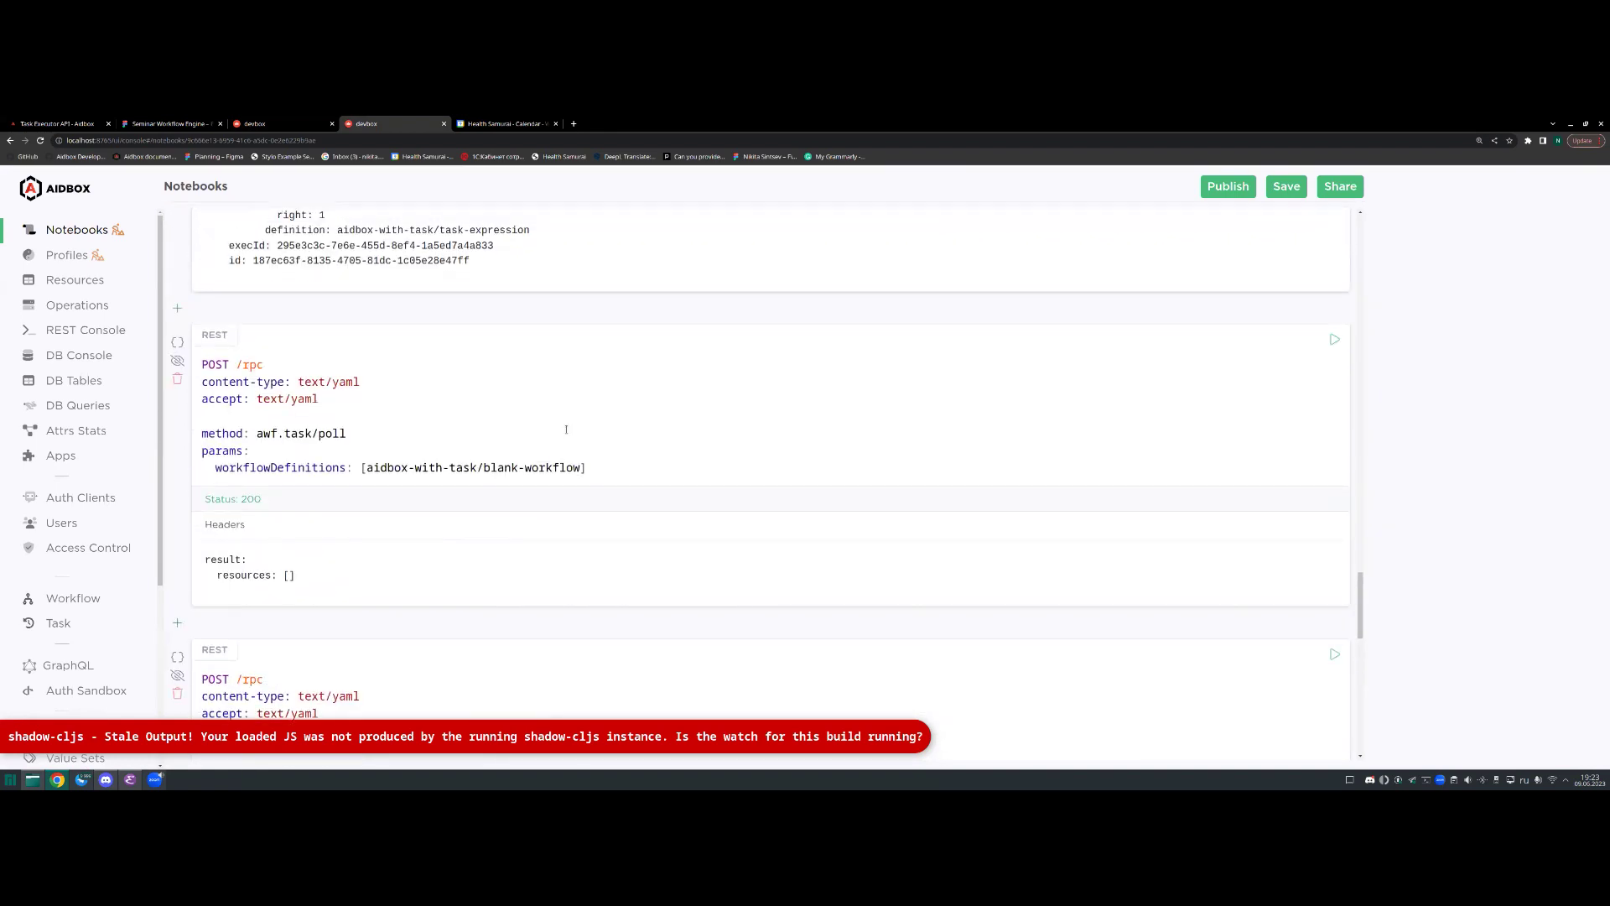
{"action": "left_click", "coordinate": [1334, 340]}
{"action": "scroll", "coordinate": [442, 393], "scroll_direction": "down", "scroll_amount": 3}
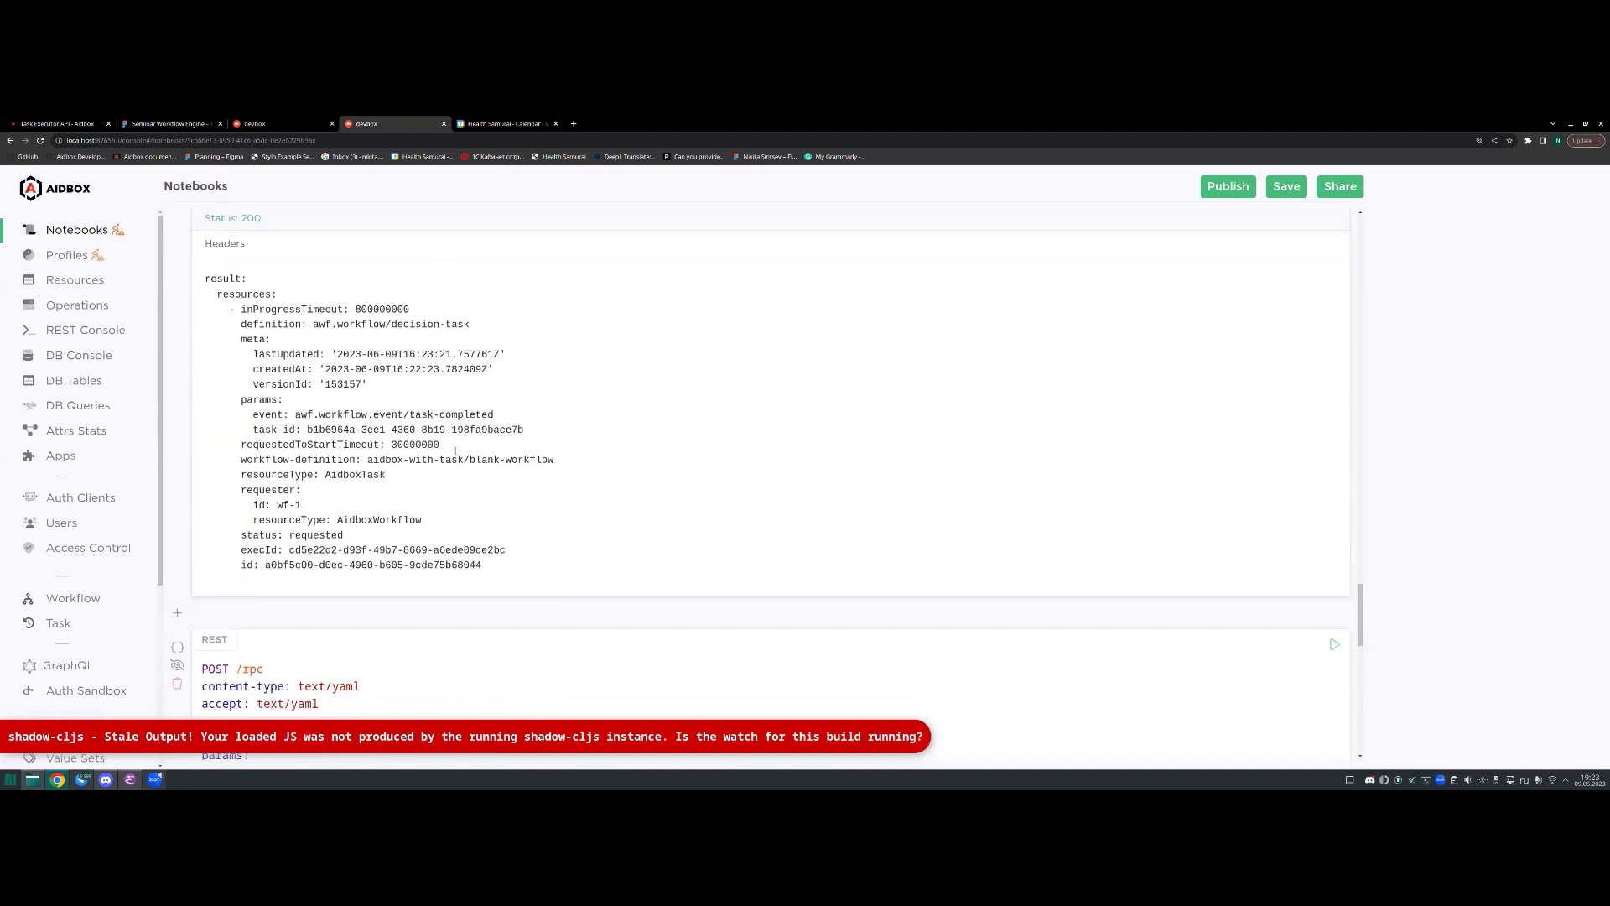
{"action": "left_click_drag", "start_coordinate": [530, 437], "coordinate": [307, 430]}
{"action": "scroll", "coordinate": [394, 455], "scroll_direction": "down", "scroll_amount": 1}
Step: Replace the execId and id in the second awf.task/start request with those of the newly polled decision task and run it
{"action": "left_click_drag", "start_coordinate": [483, 455], "coordinate": [198, 436]}
{"action": "key", "text": "ctrl+c"}
{"action": "scroll", "coordinate": [392, 464], "scroll_direction": "down", "scroll_amount": 1}
{"action": "left_click_drag", "start_coordinate": [243, 547], "coordinate": [518, 564]}
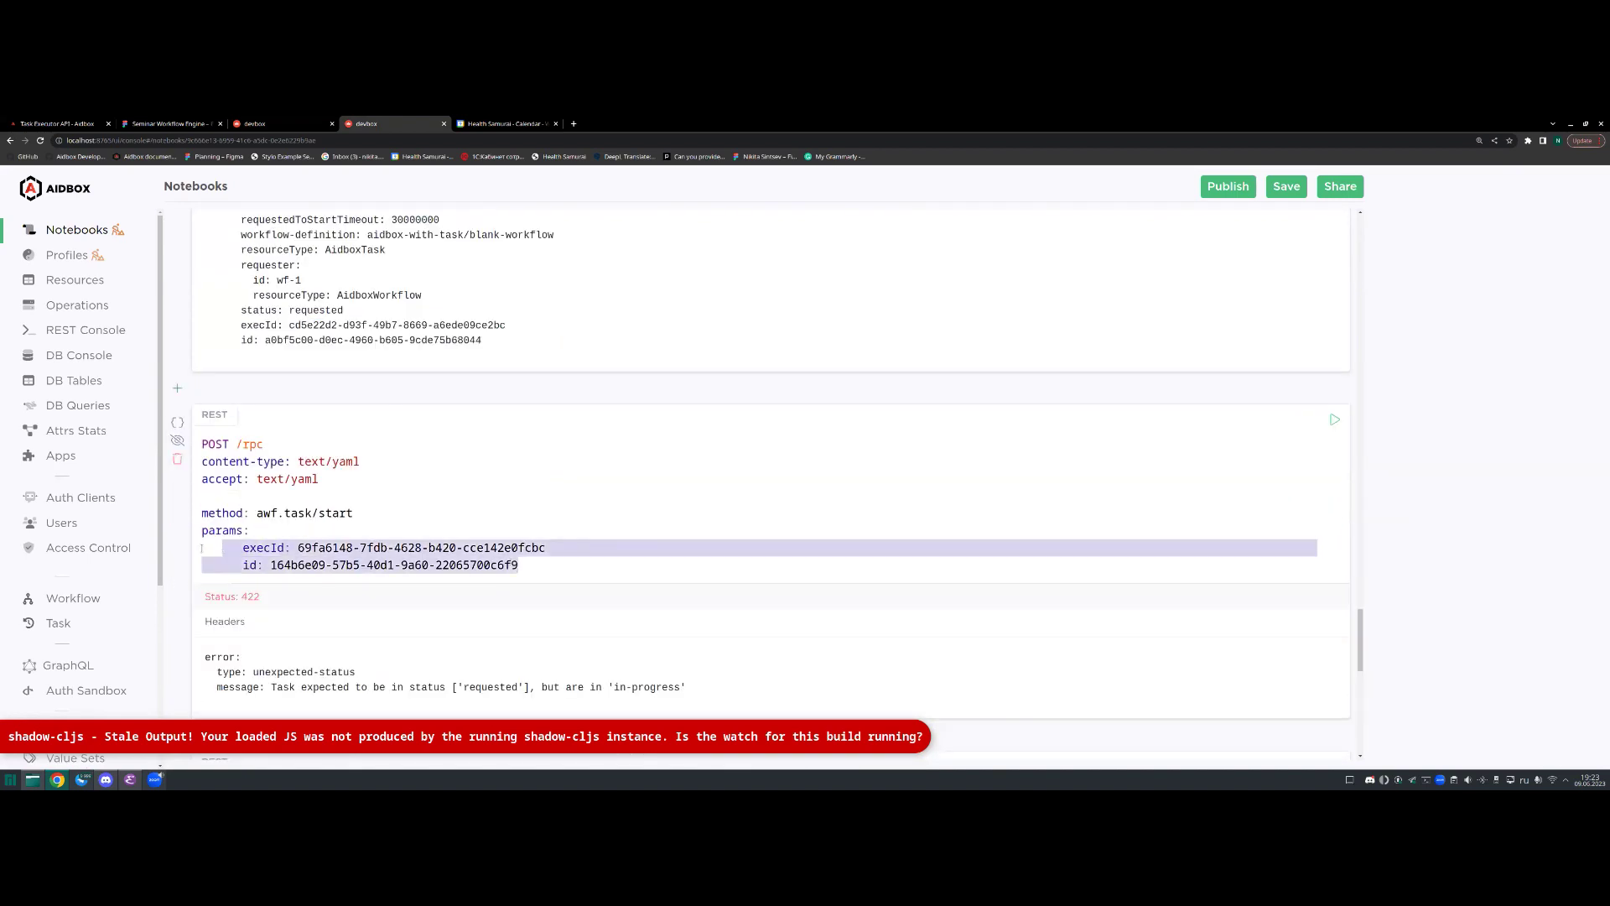
{"action": "key", "text": "ctrl+v"}
{"action": "left_click", "coordinate": [1335, 420]}
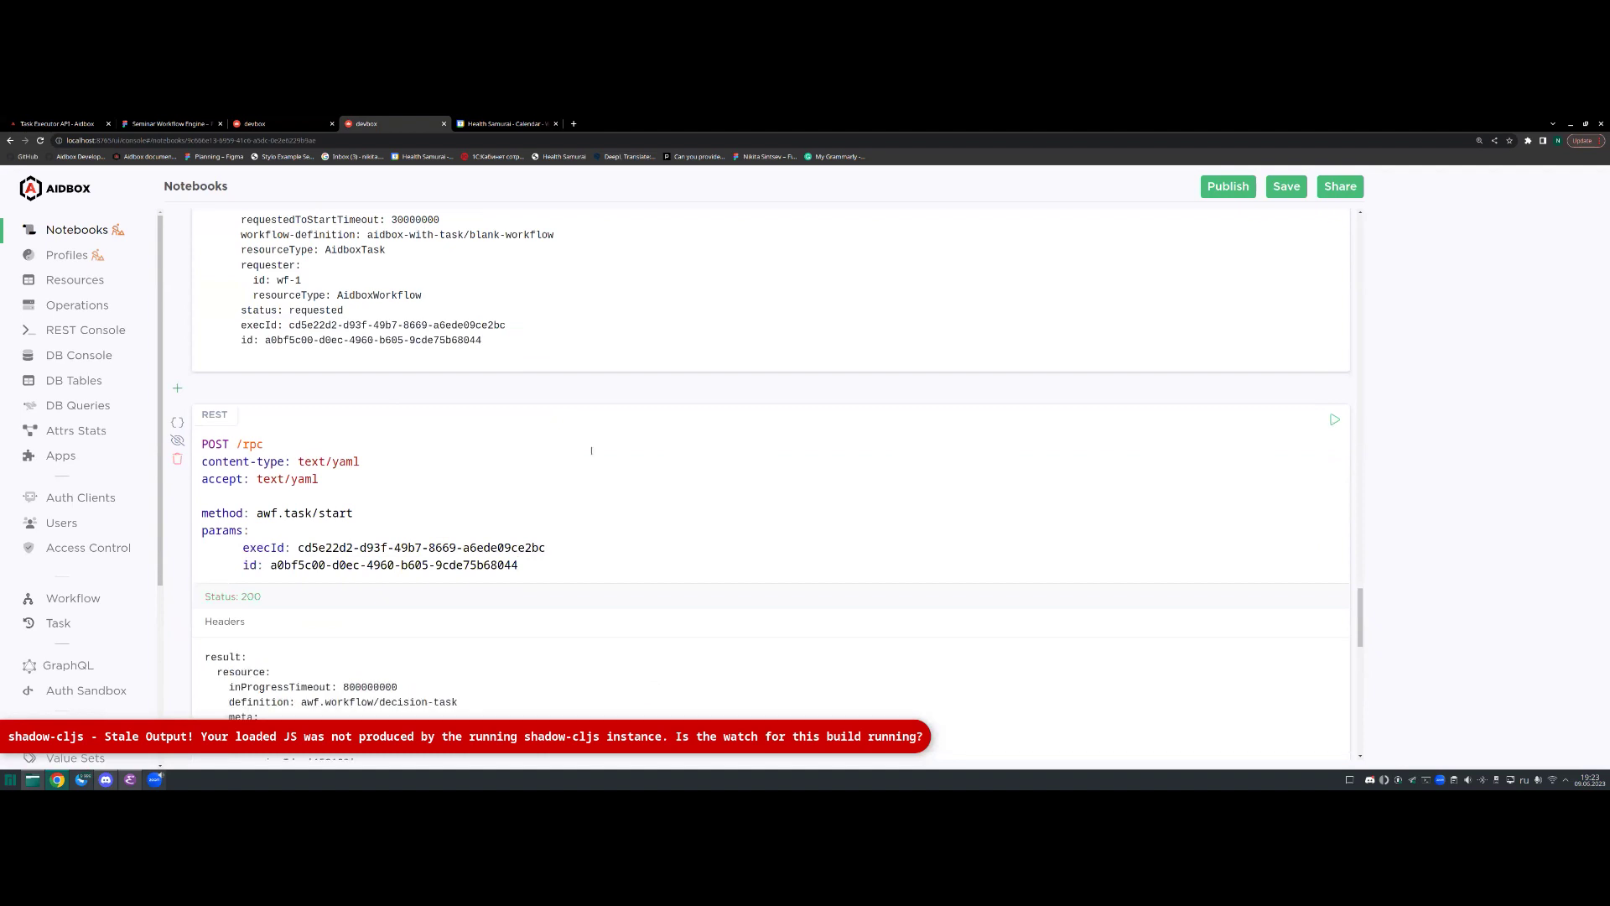
Step: Replace the execId and id in the final awf.task/success request with the started decision task's values, aligned with the other parameters
{"action": "scroll", "coordinate": [485, 417], "scroll_direction": "down", "scroll_amount": 5}
{"action": "scroll", "coordinate": [485, 417], "scroll_direction": "down", "scroll_amount": 3}
{"action": "left_click_drag", "start_coordinate": [500, 452], "coordinate": [204, 430]}
{"action": "left_click", "coordinate": [506, 453]}
{"action": "left_click_drag", "start_coordinate": [506, 452], "coordinate": [191, 445]}
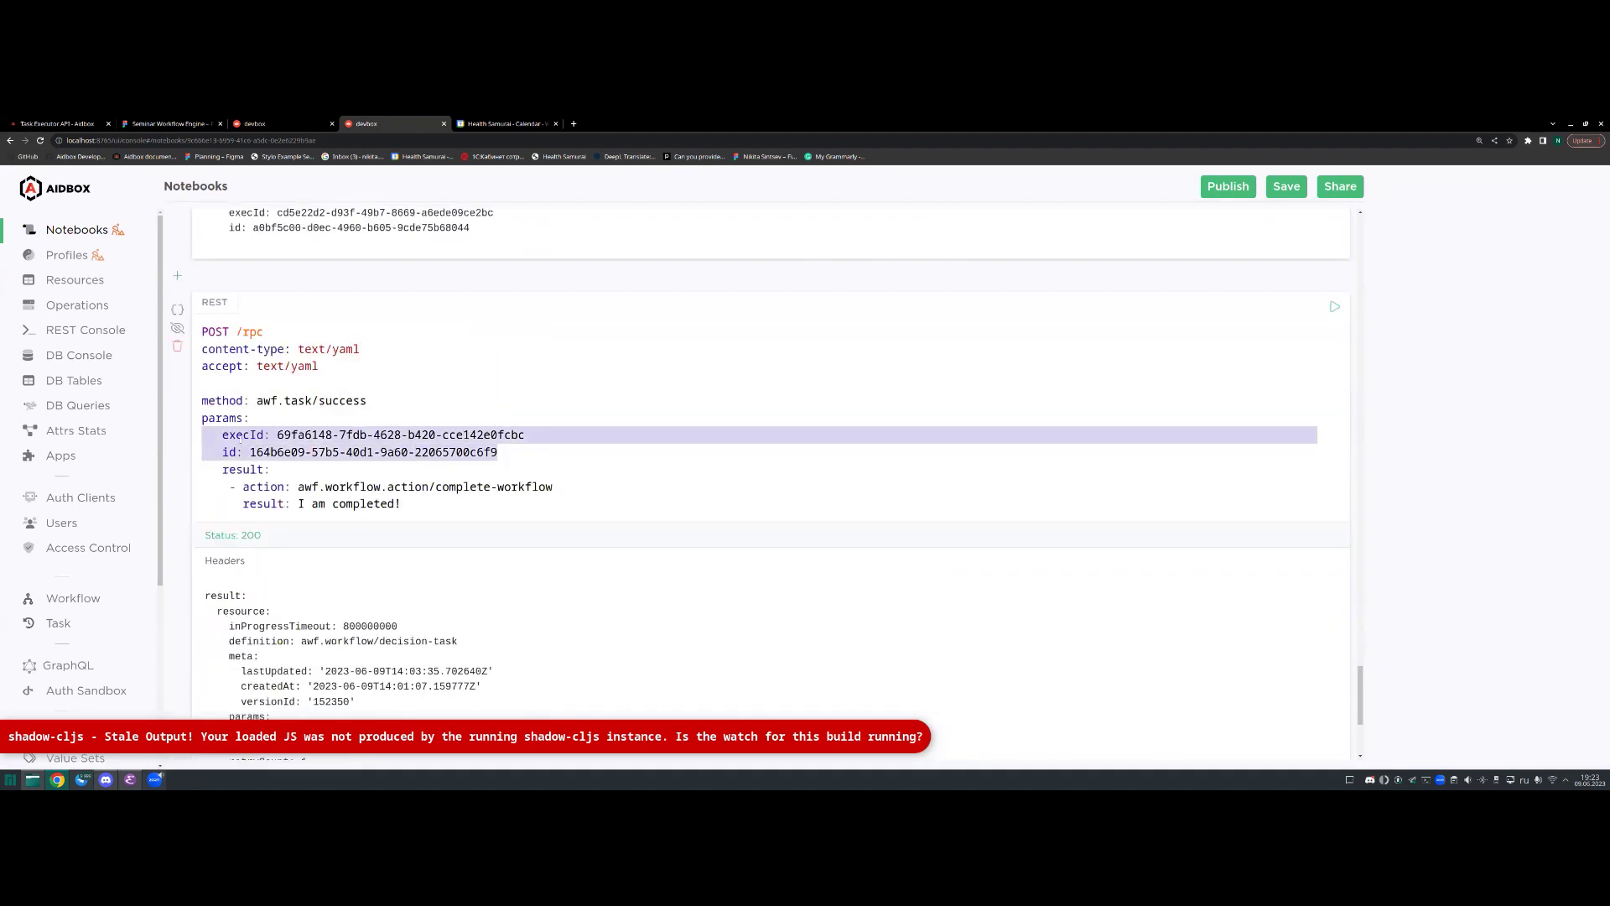
{"action": "key", "text": "ctrl+v"}
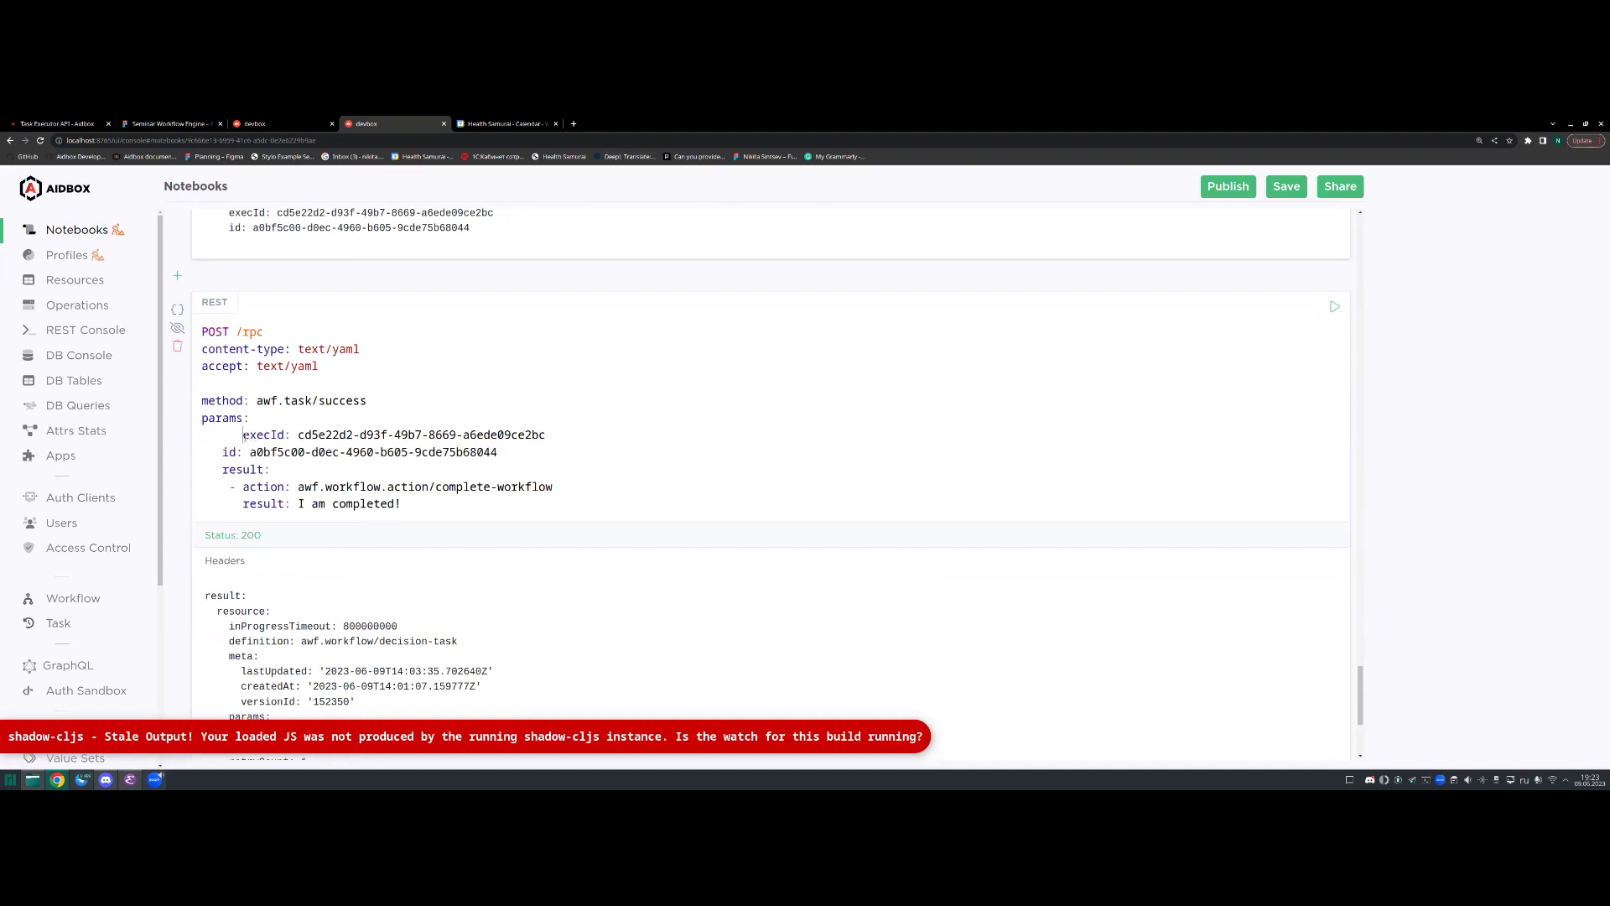
{"action": "key", "text": "BackSpace"}
{"action": "key", "text": "BackSpace"}
{"action": "key", "text": "BackSpace"}
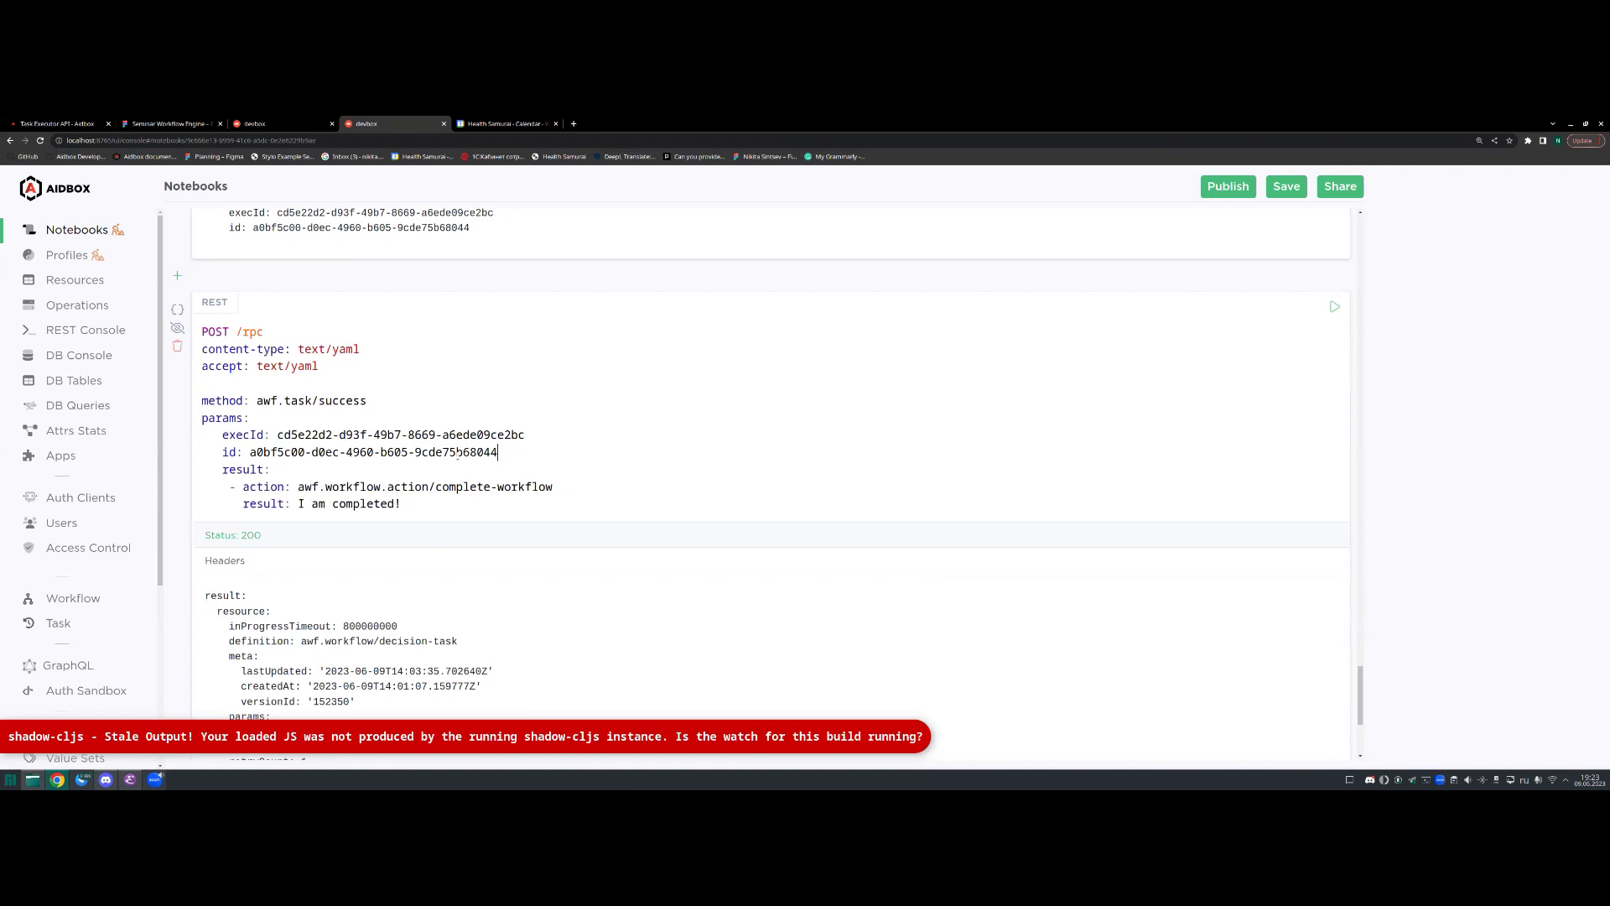
Step: Run the awf.task/success request with the awf.workflow.action/complete-workflow action and highlight its "I am completed!" result text
{"action": "left_click_drag", "start_coordinate": [297, 486], "coordinate": [554, 487]}
{"action": "left_click", "coordinate": [554, 486]}
{"action": "left_click", "coordinate": [1336, 308]}
{"action": "scroll", "coordinate": [985, 363], "scroll_direction": "down", "scroll_amount": 5}
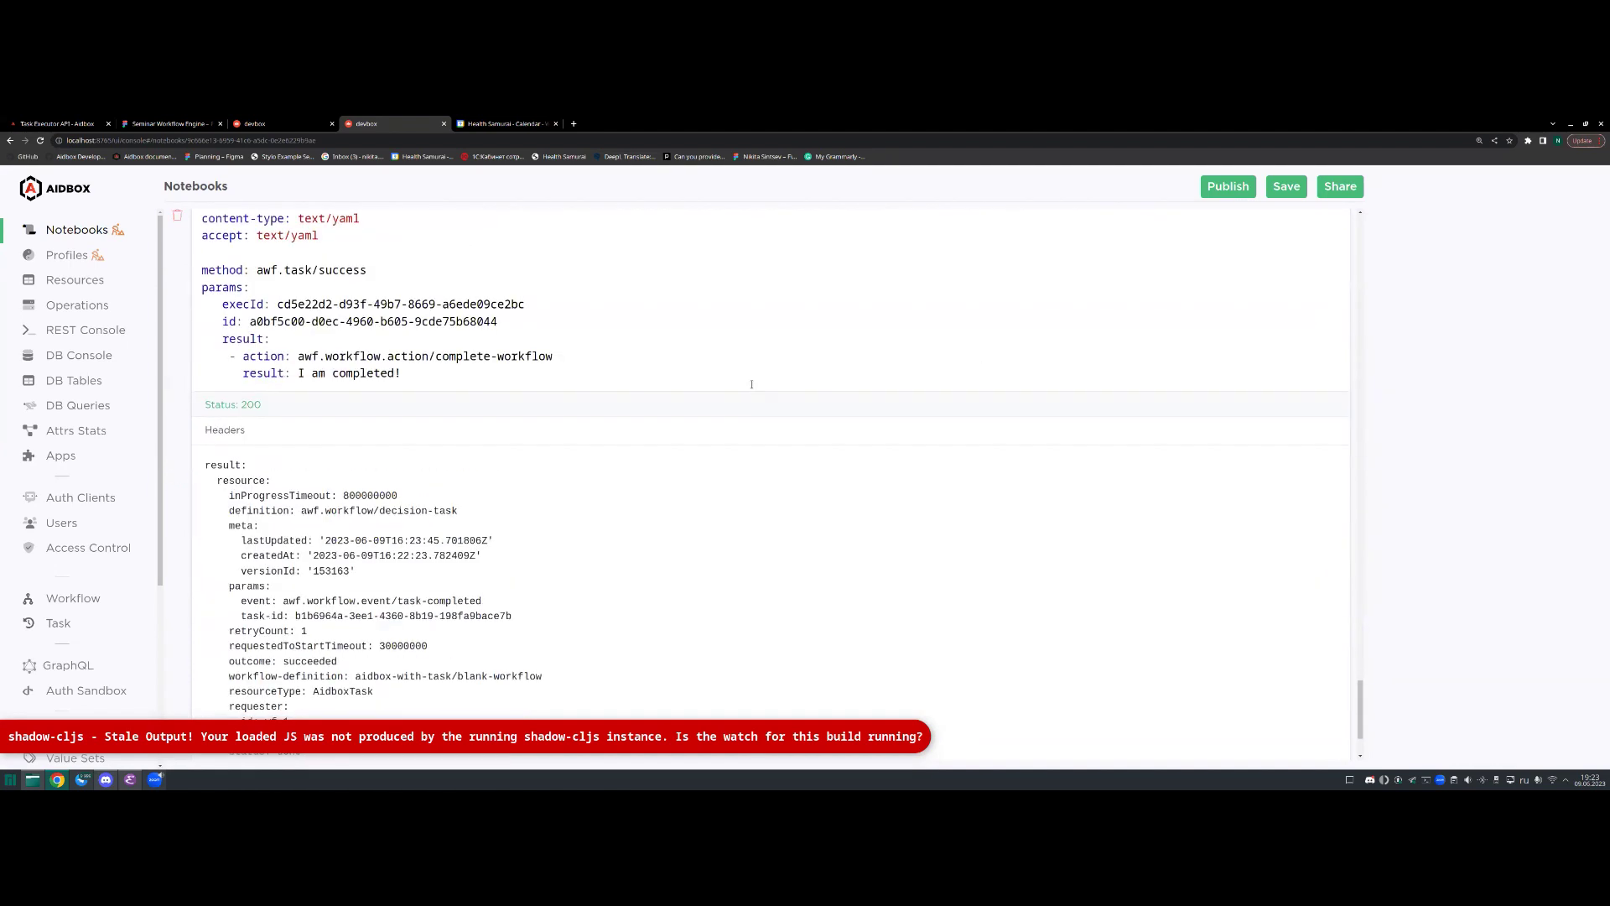
{"action": "scroll", "coordinate": [426, 303], "scroll_direction": "up", "scroll_amount": 1}
{"action": "left_click_drag", "start_coordinate": [402, 299], "coordinate": [298, 298]}
Step: Check the blank-workflow instance's status and result in the Aidbox console, and toggle the decision tasks' visibility in its activities
{"action": "key", "text": "ctrl+Page_Up"}
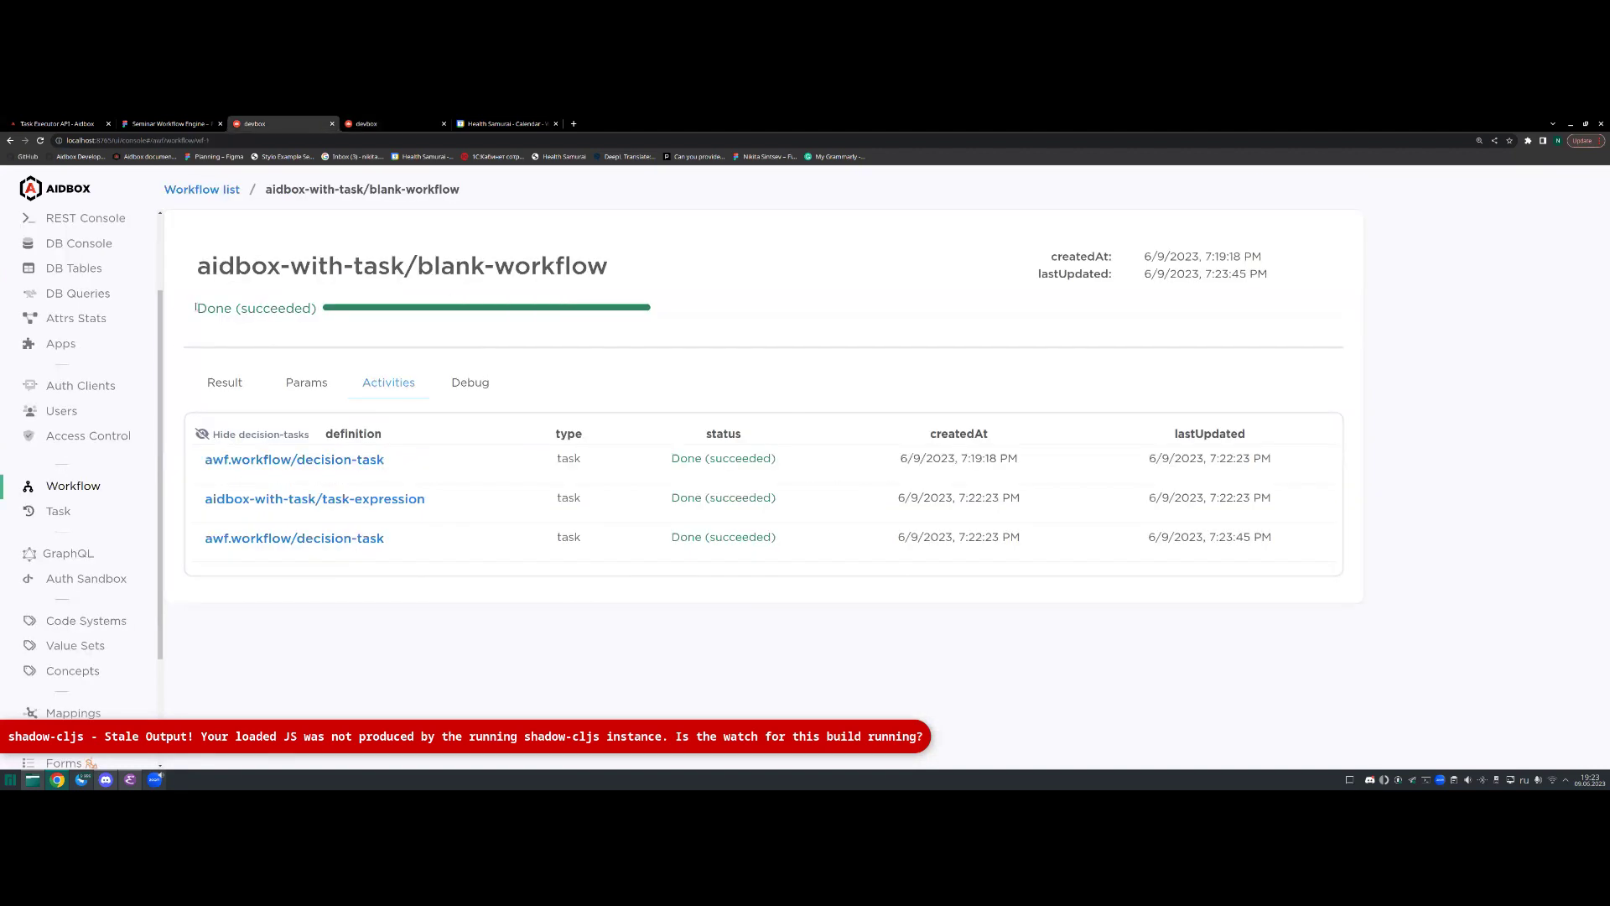
{"action": "left_click_drag", "start_coordinate": [195, 307], "coordinate": [337, 313]}
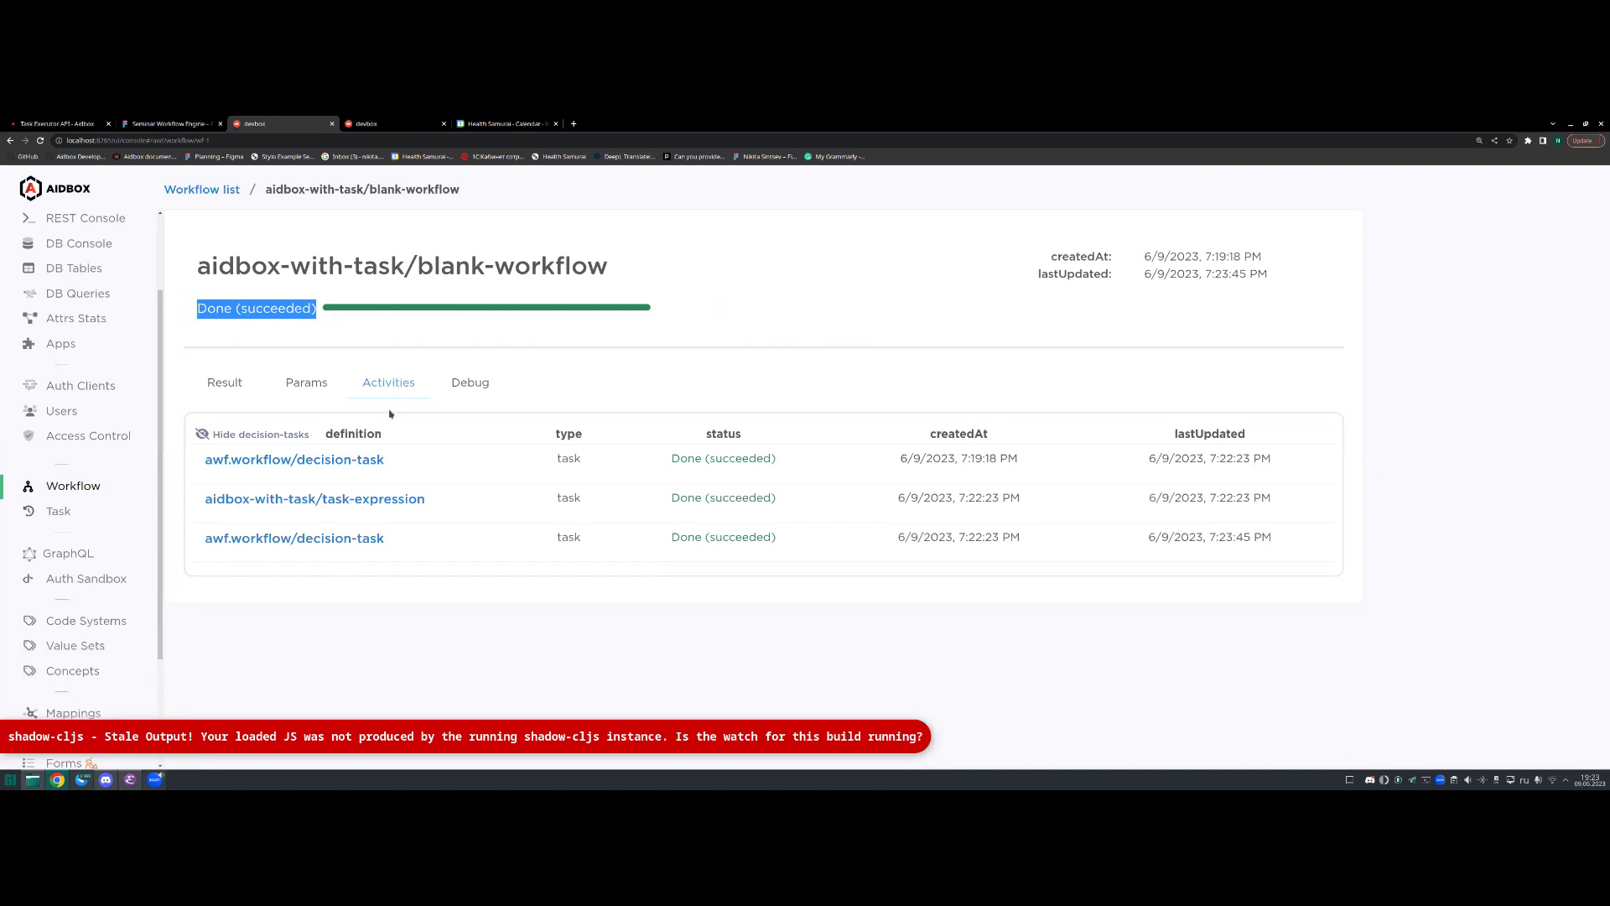
{"action": "left_click", "coordinate": [237, 393]}
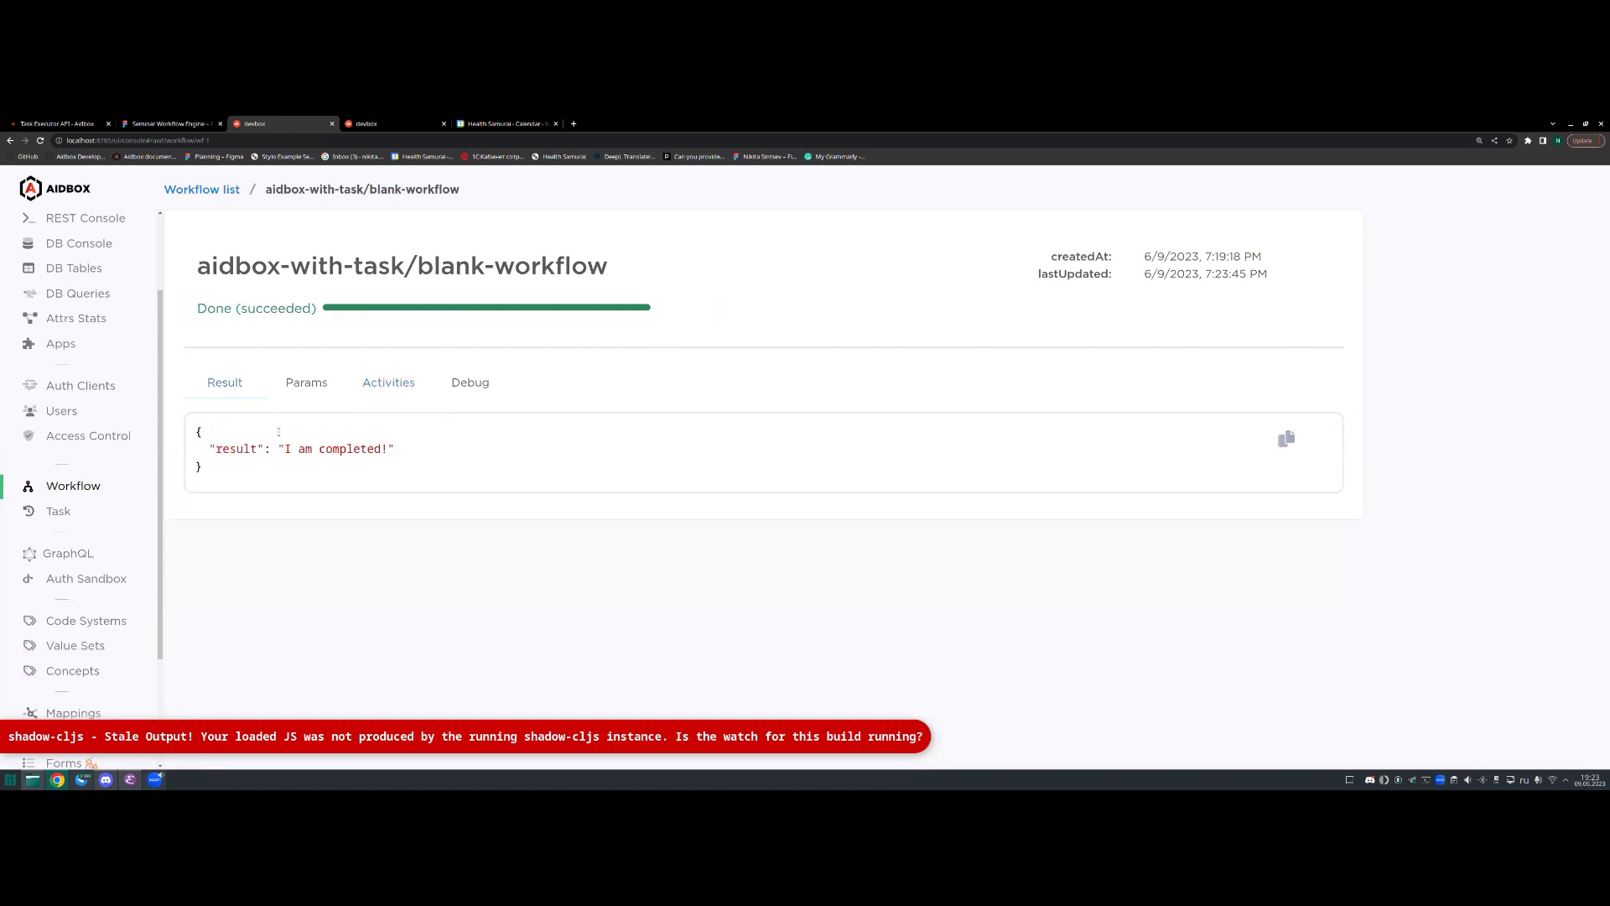
{"action": "left_click", "coordinate": [411, 385]}
{"action": "left_click", "coordinate": [237, 434]}
{"action": "left_click", "coordinate": [237, 434]}
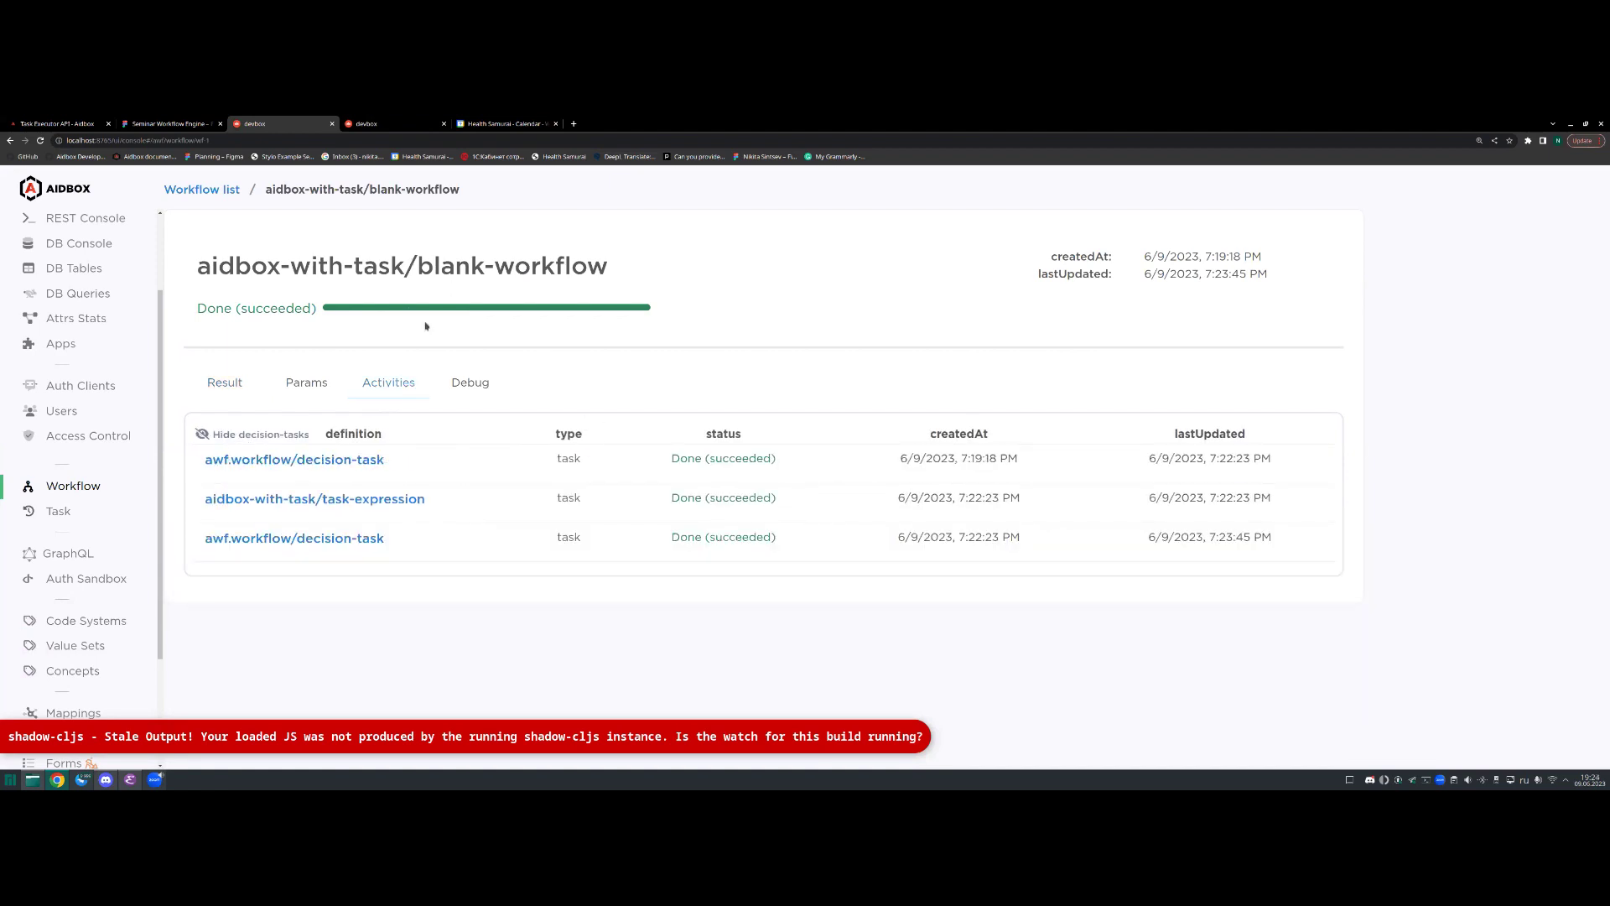
Step: Switch to the Figma board and review the diagrams comparing sleep-based and decision-task workflow execution
{"action": "left_click", "coordinate": [373, 124]}
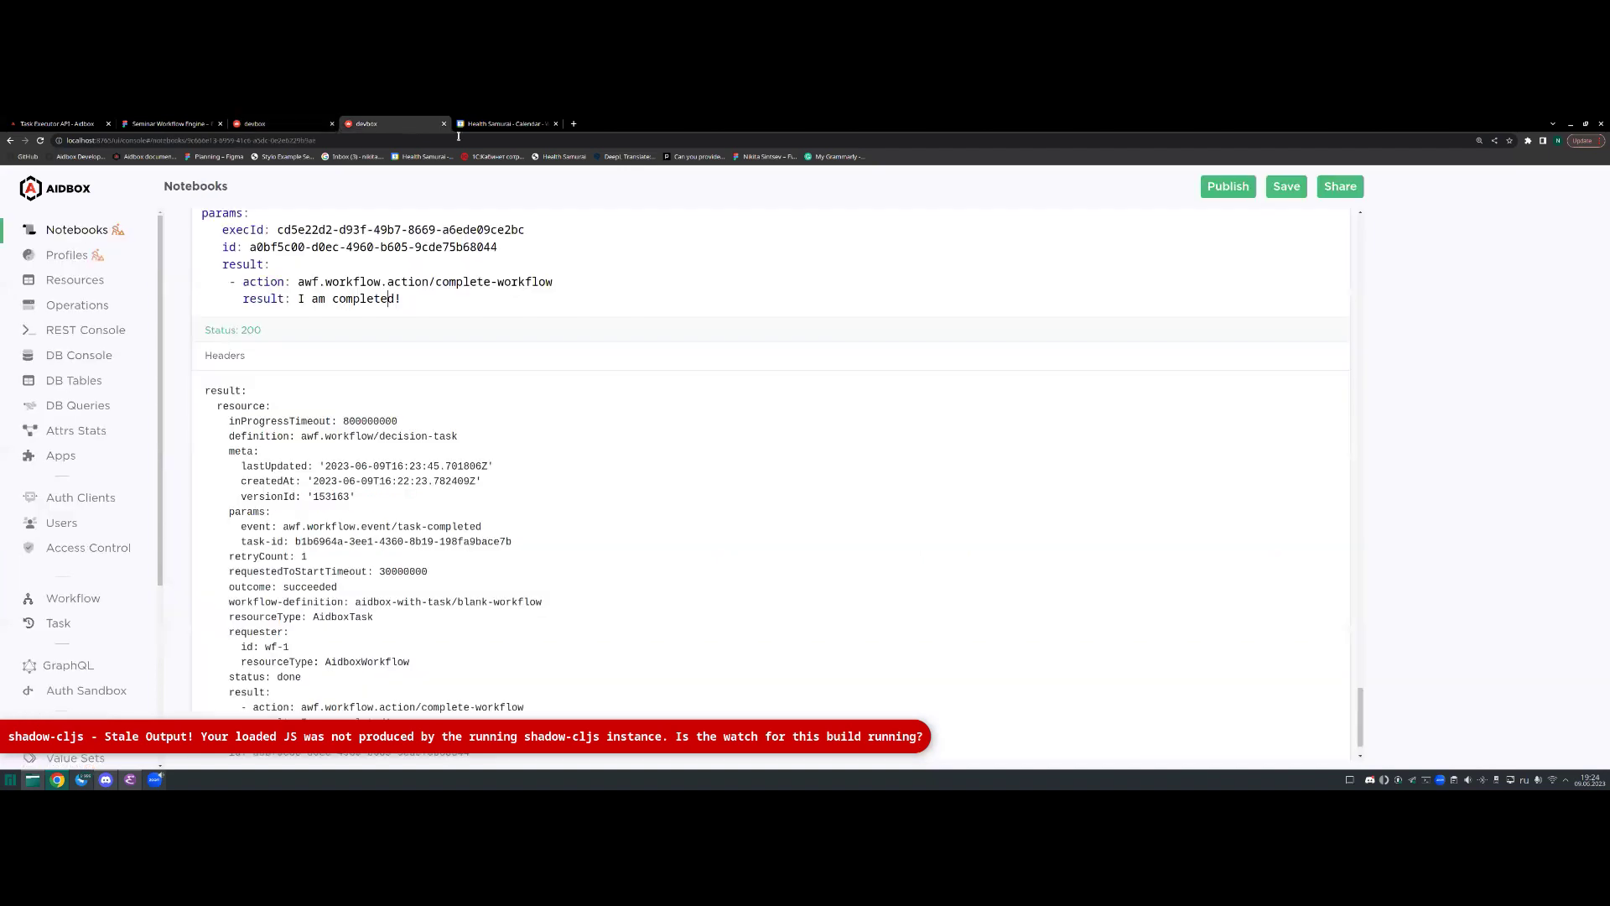
{"action": "left_click", "coordinate": [168, 123]}
{"action": "scroll", "coordinate": [654, 334], "scroll_direction": "down", "scroll_amount": 2}
{"action": "scroll", "coordinate": [653, 336], "scroll_direction": "up", "scroll_amount": 2}
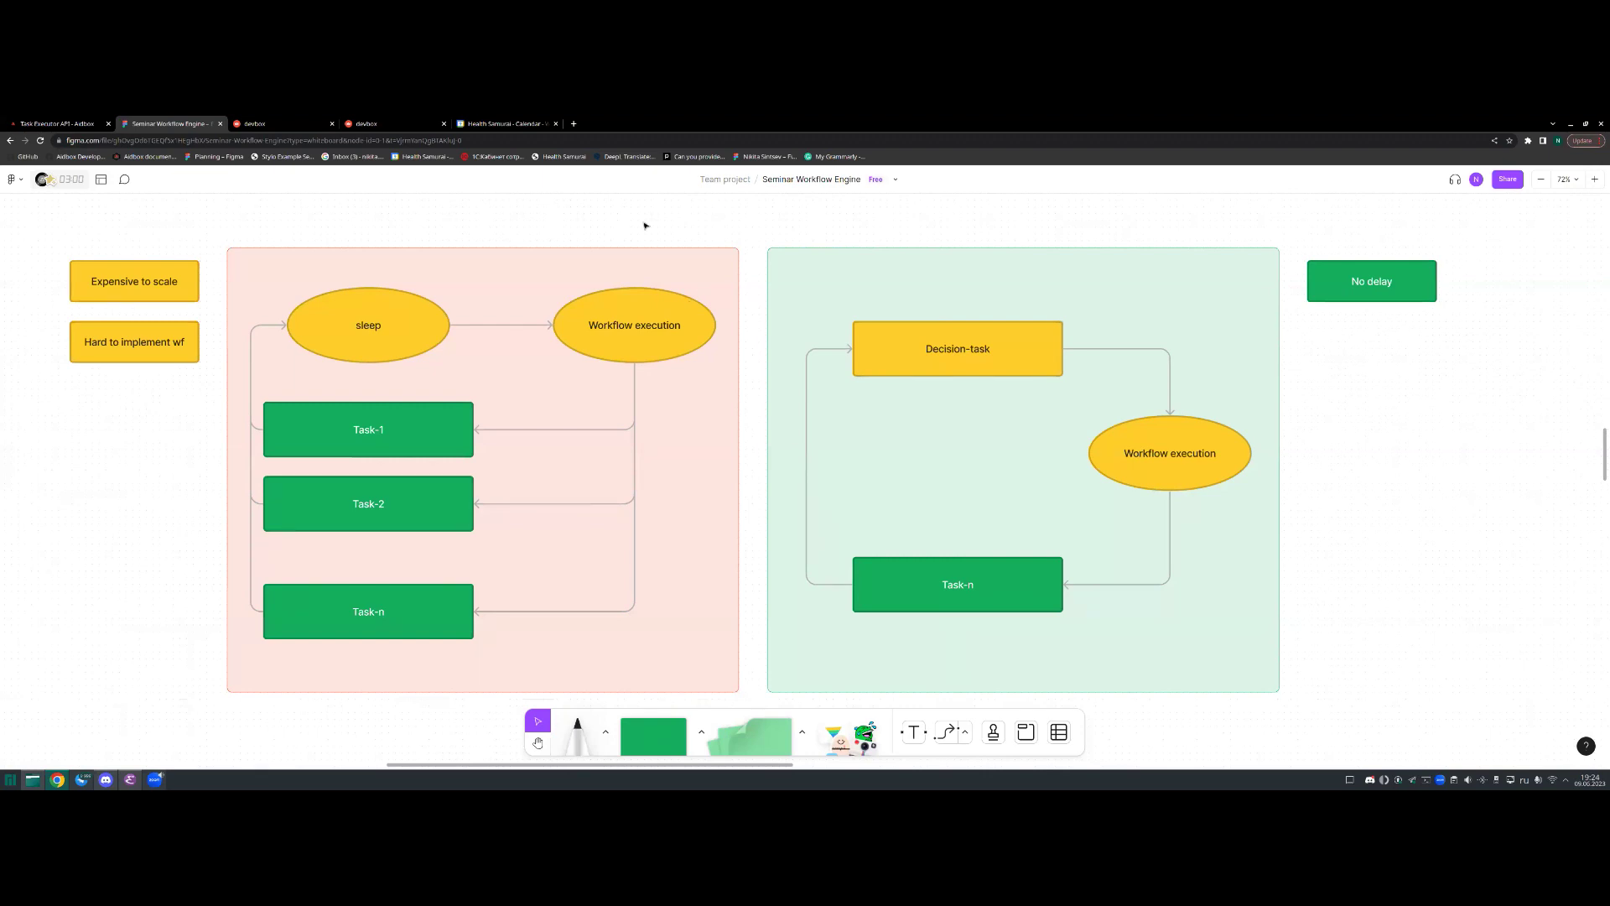
Step: Open the workflow's first decision task in the Aidbox console and examine its params and its result's task-expression definition
{"action": "left_click", "coordinate": [269, 122]}
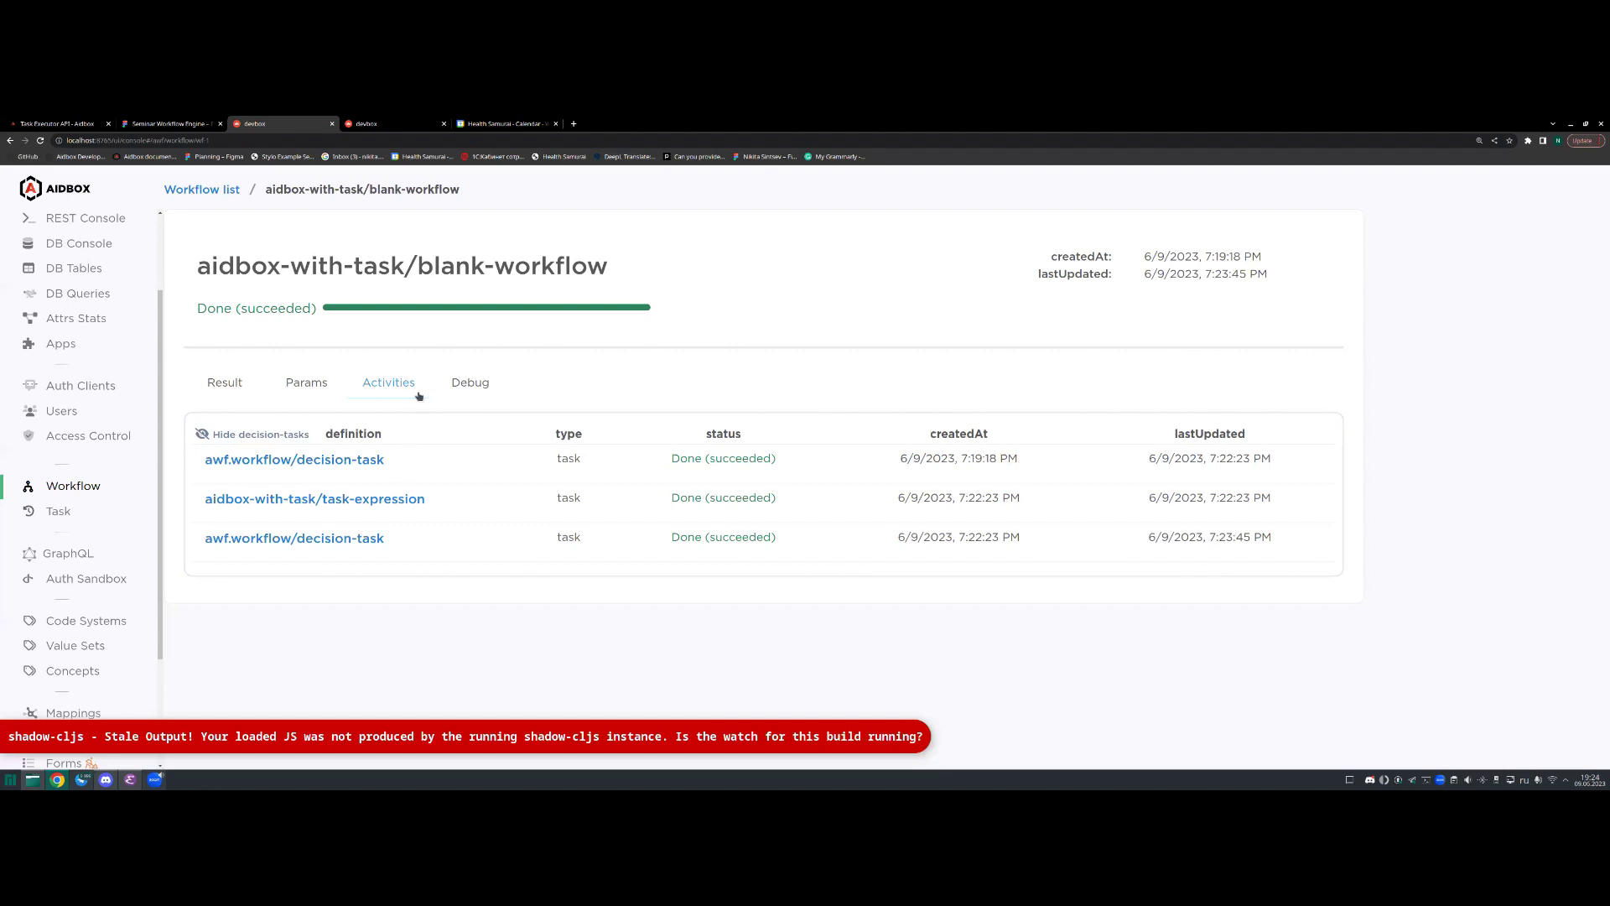
{"action": "left_click", "coordinate": [309, 464]}
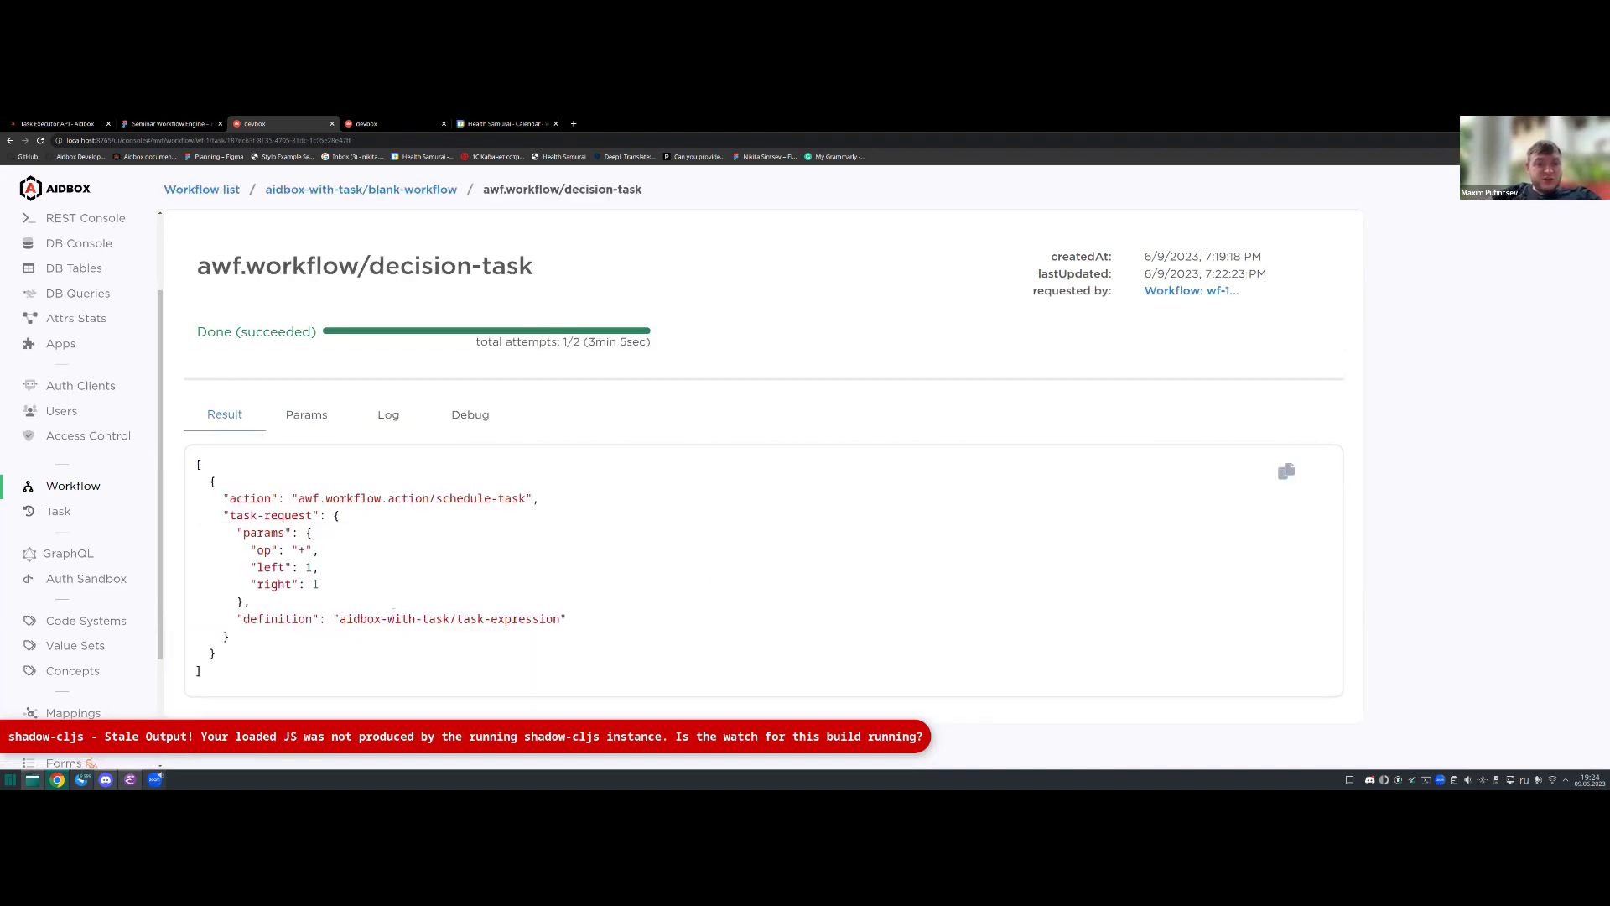
{"action": "left_click_drag", "start_coordinate": [340, 619], "coordinate": [560, 619]}
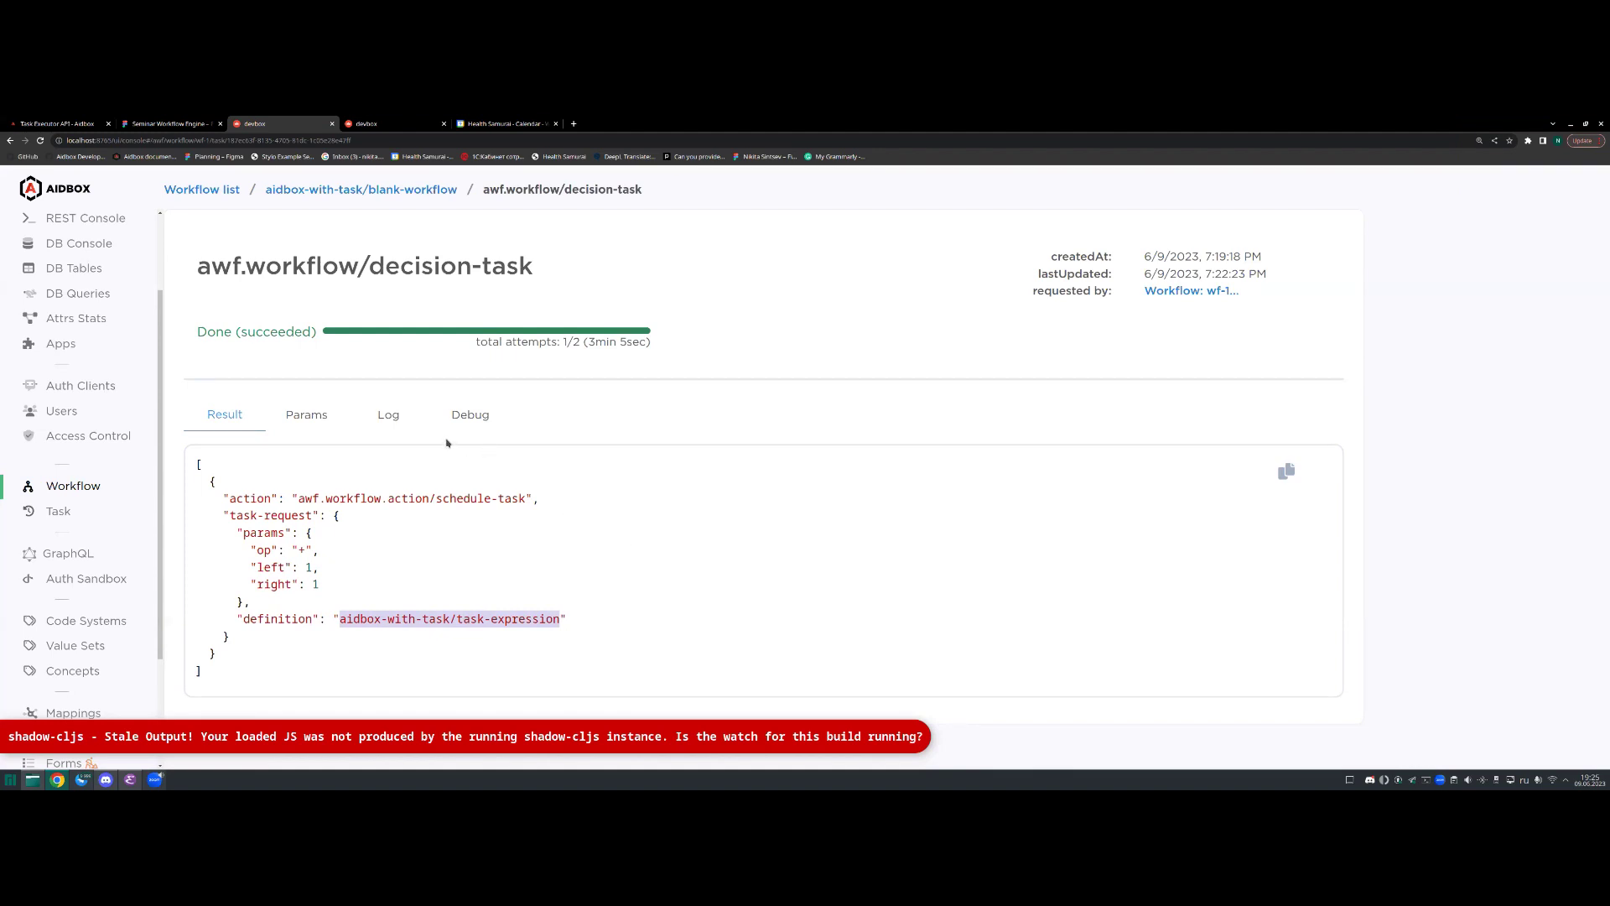
{"action": "left_click_drag", "start_coordinate": [300, 414], "coordinate": [328, 414]}
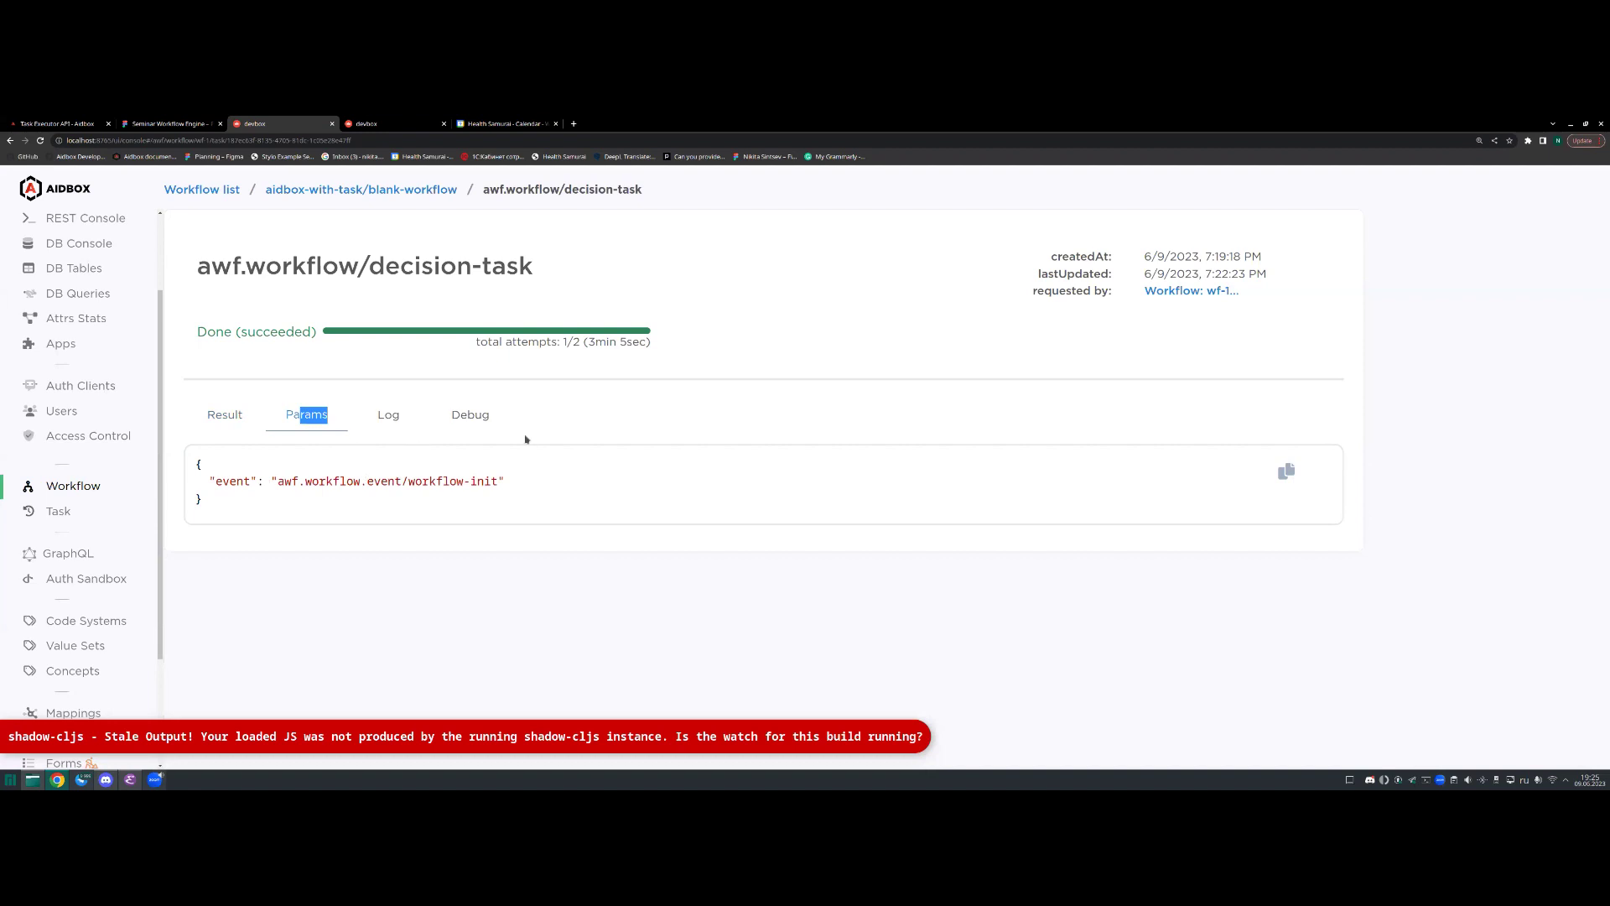
{"action": "left_click", "coordinate": [247, 423]}
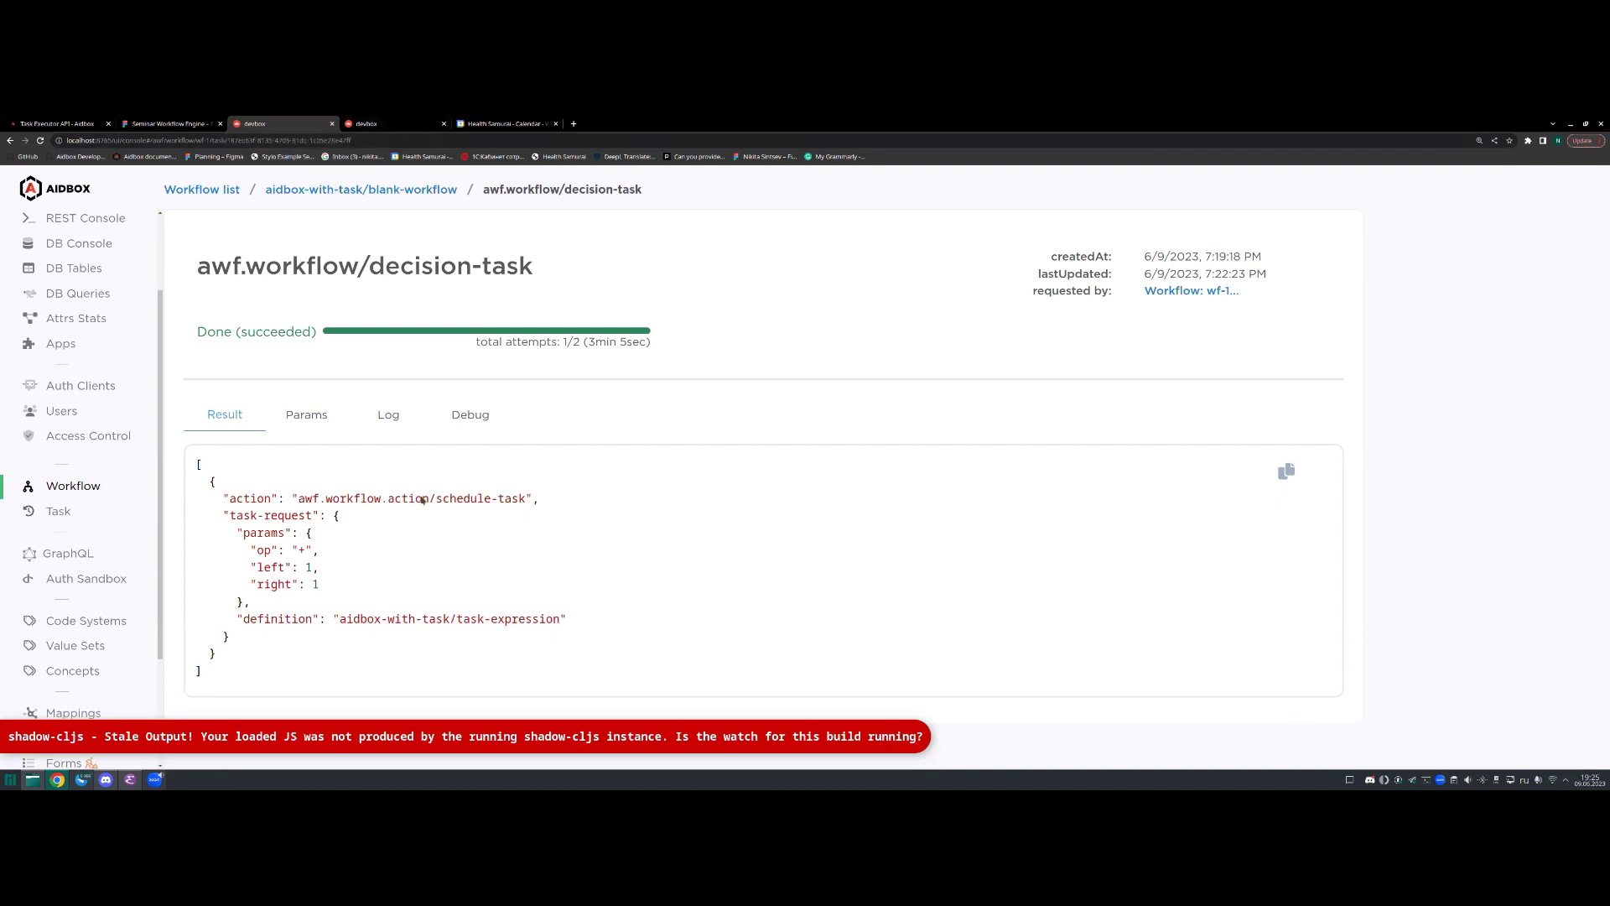
Step: Highlight the status words of the first decision task
{"action": "double_click", "coordinate": [210, 332]}
{"action": "left_click", "coordinate": [269, 333]}
{"action": "double_click", "coordinate": [205, 332]}
{"action": "double_click", "coordinate": [270, 333]}
{"action": "left_click", "coordinate": [270, 333]}
{"action": "double_click", "coordinate": [217, 333]}
{"action": "left_click", "coordinate": [249, 351]}
Step: Return to the notebook's SQL truncate cell and highlight the aidboxtask, aidboxworkflow and aidboxtasklog table names
{"action": "left_click", "coordinate": [381, 123]}
{"action": "scroll", "coordinate": [554, 432], "scroll_direction": "up", "scroll_amount": 5}
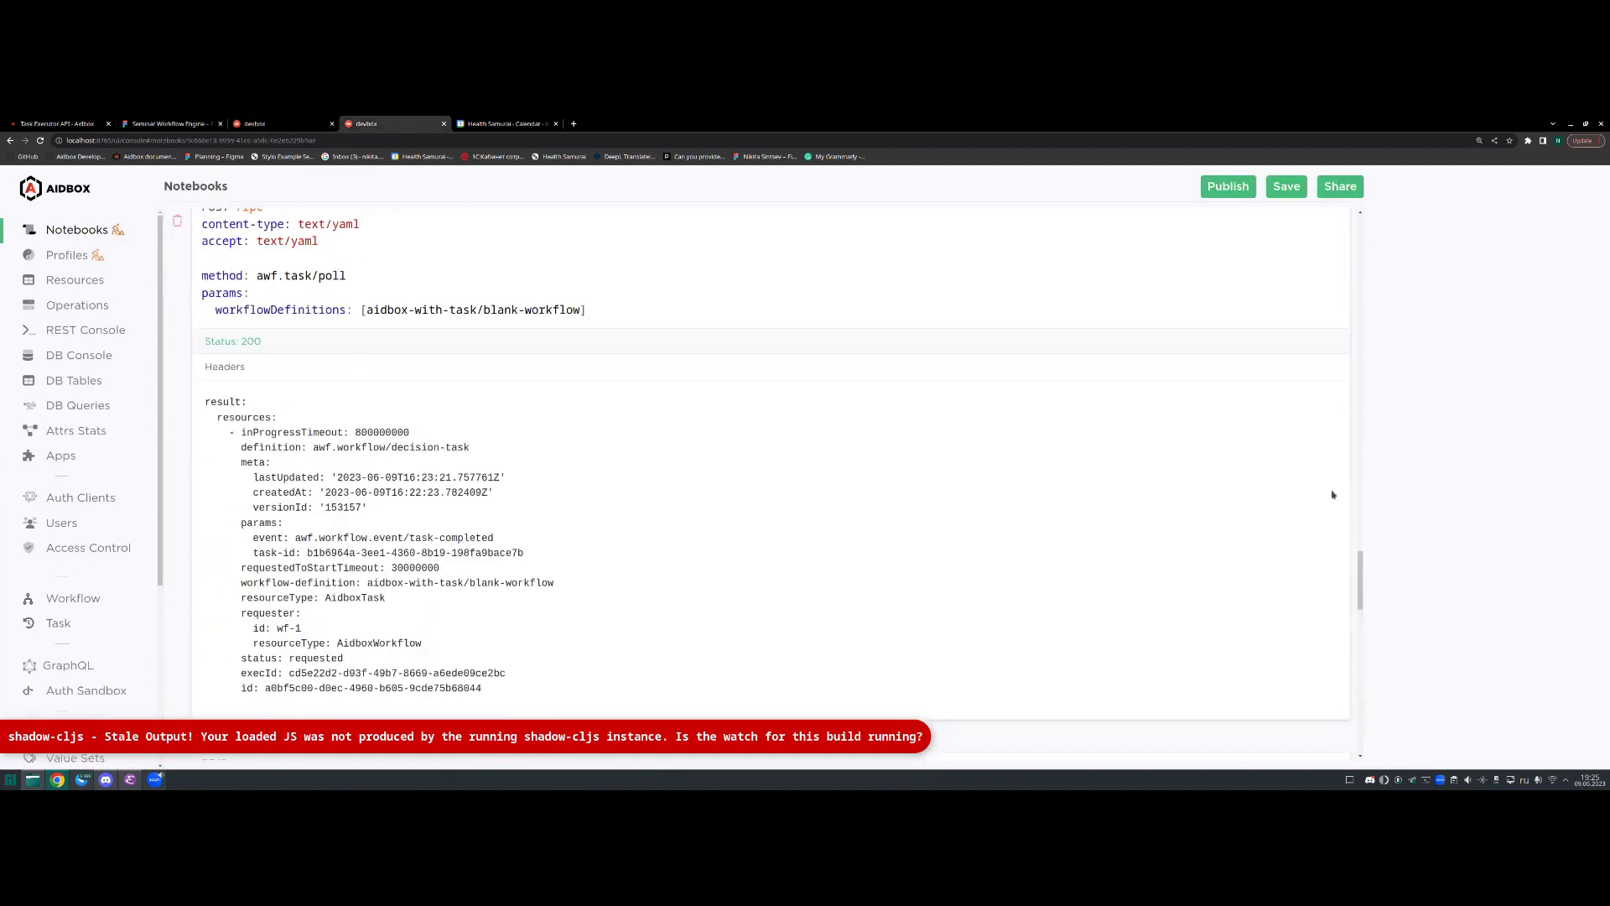
{"action": "left_click_drag", "start_coordinate": [1359, 521], "coordinate": [1349, 240]}
{"action": "left_click_drag", "start_coordinate": [338, 287], "coordinate": [267, 287]}
{"action": "left_click_drag", "start_coordinate": [366, 321], "coordinate": [264, 321]}
{"action": "left_click_drag", "start_coordinate": [360, 303], "coordinate": [264, 303]}
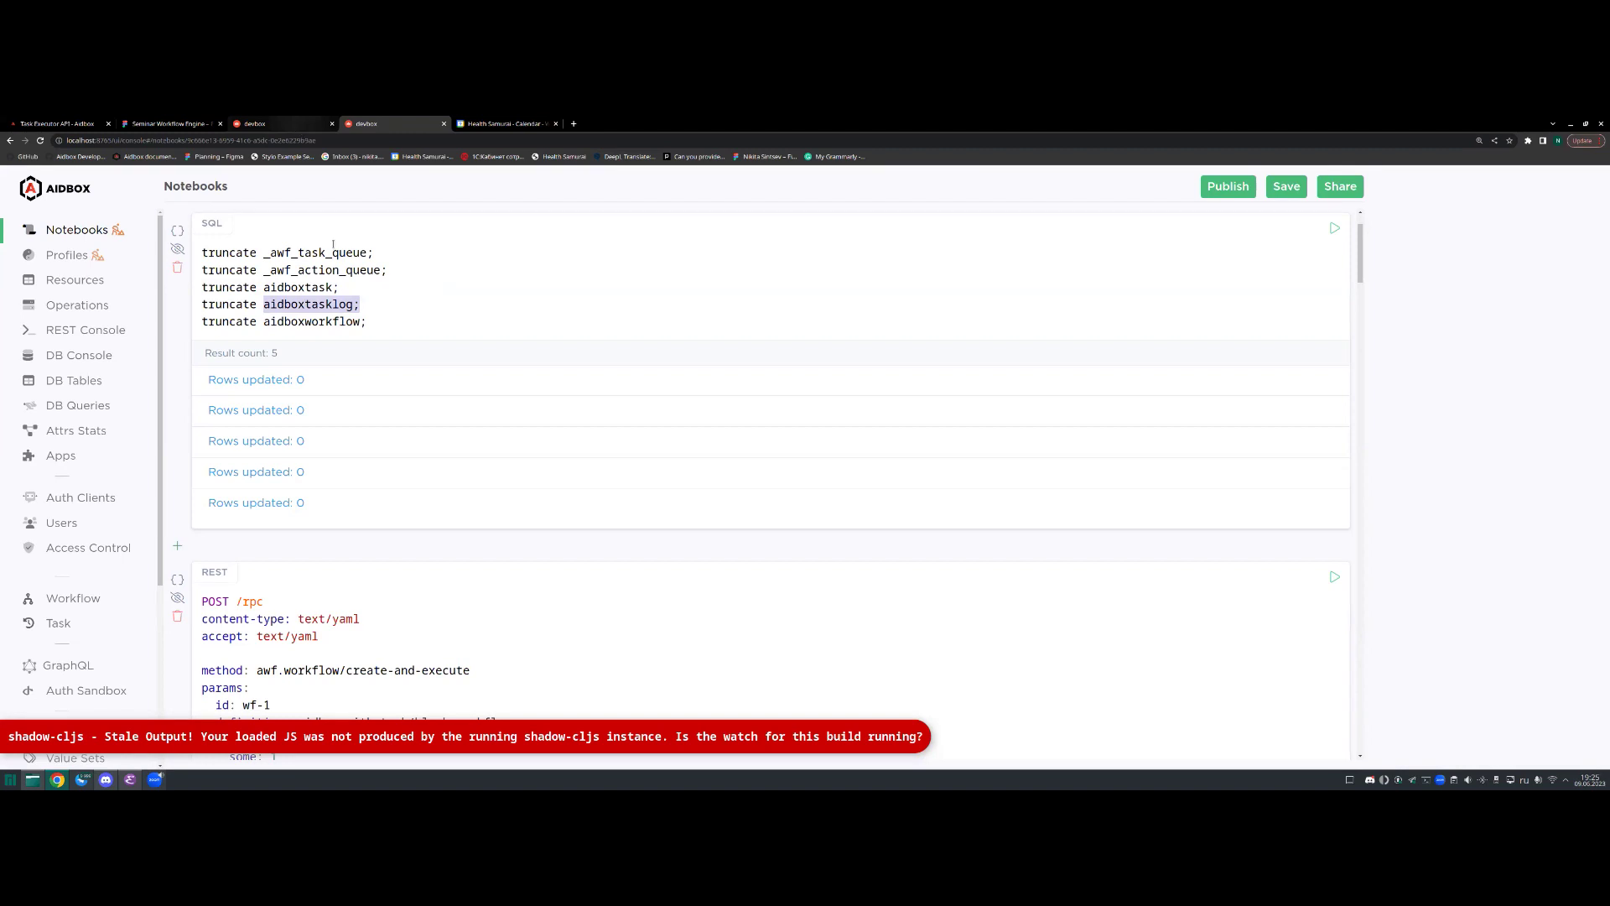
Step: Point out the aidboxworkflow table in the last truncate statement of the SQL cell
{"action": "double_click", "coordinate": [311, 321]}
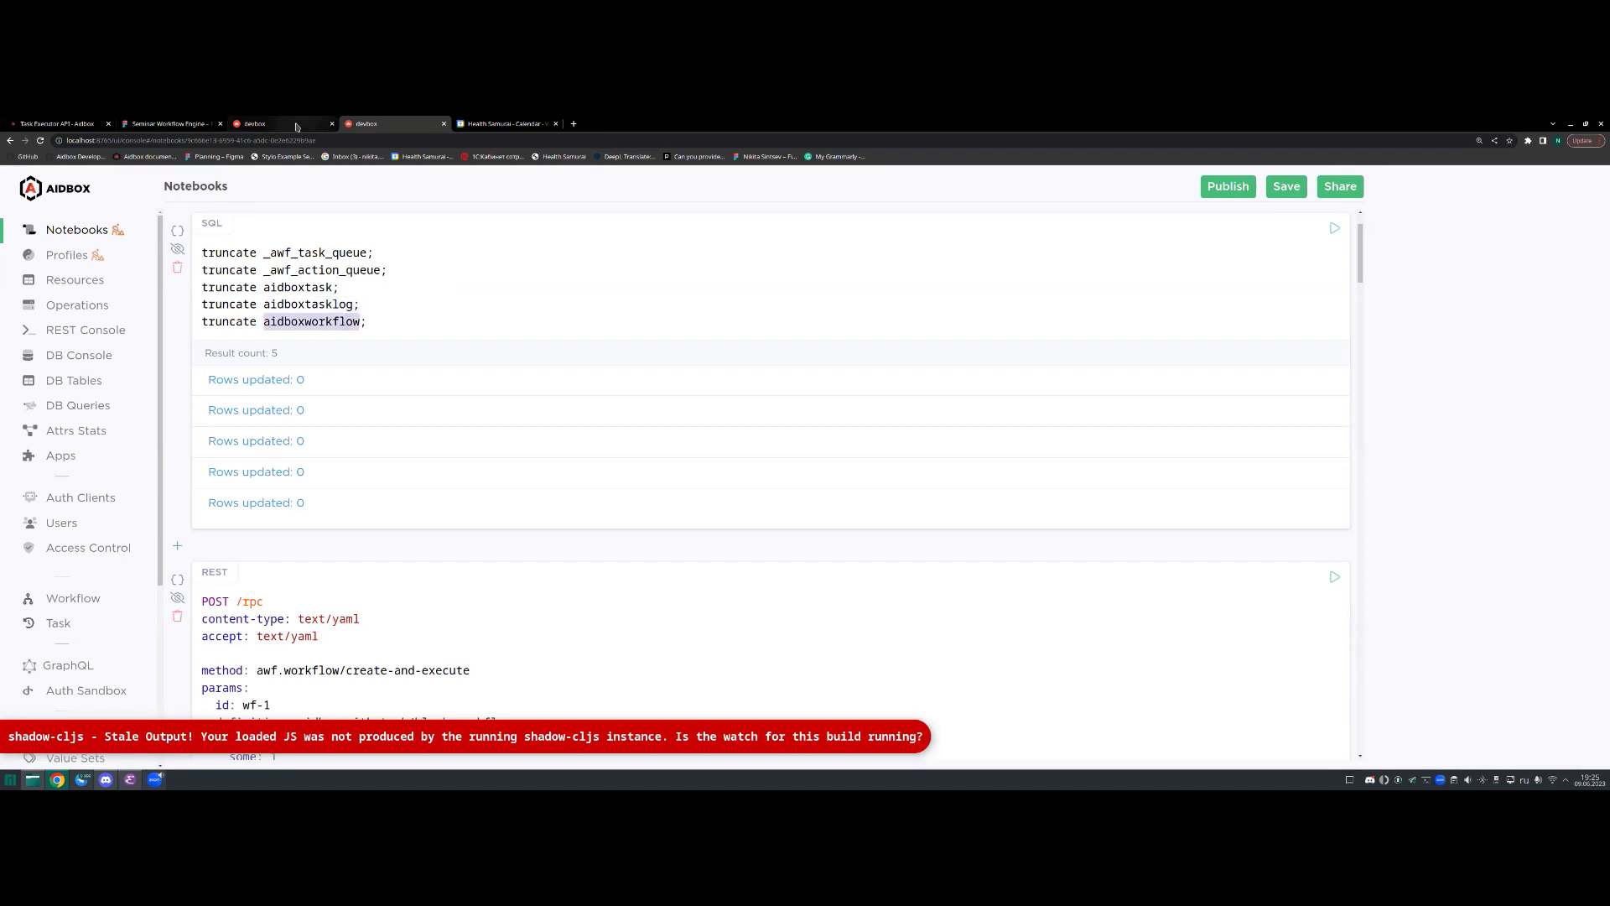
{"action": "mouse_move", "coordinate": [296, 126]}
{"action": "left_click", "coordinate": [332, 323]}
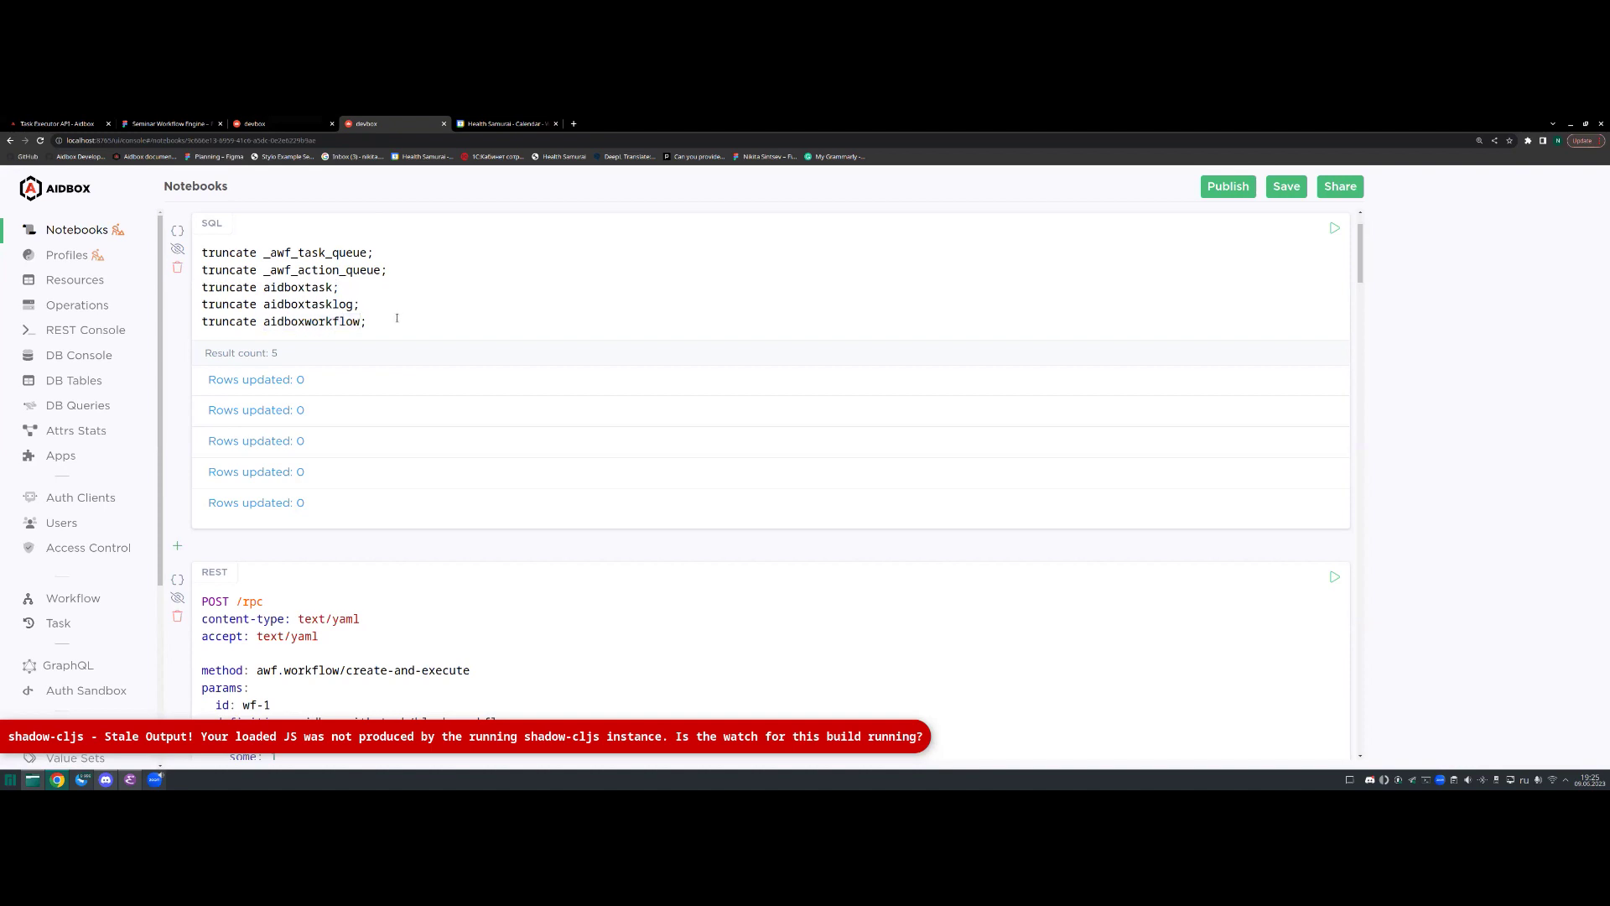
{"action": "double_click", "coordinate": [340, 324]}
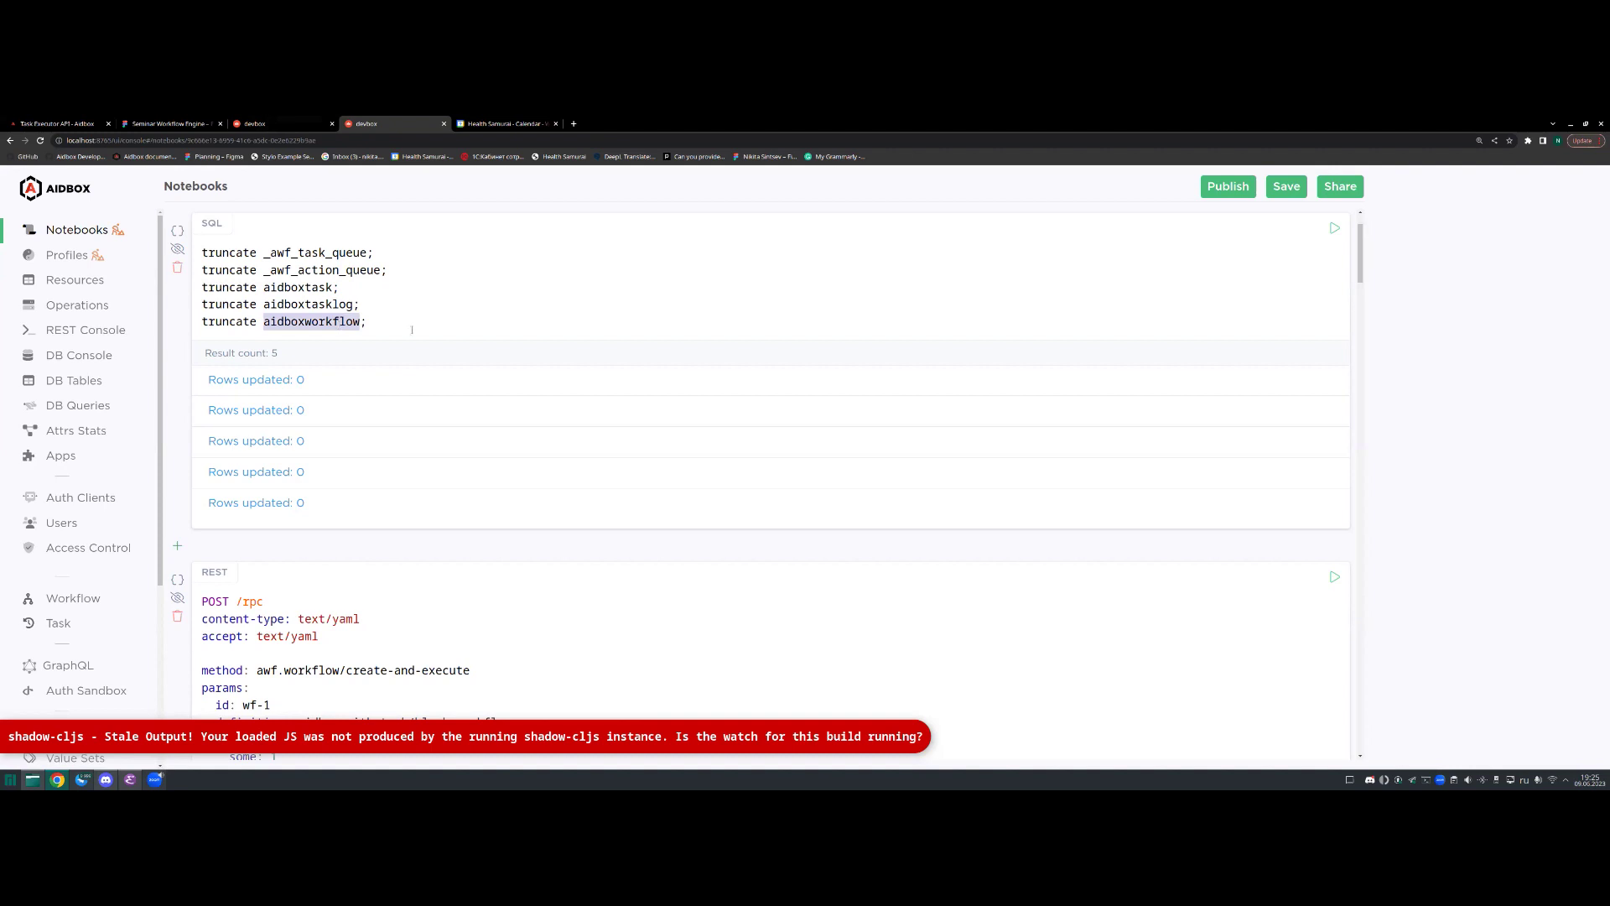
{"action": "scroll", "coordinate": [424, 327], "scroll_direction": "down", "scroll_amount": 2}
{"action": "scroll", "coordinate": [427, 323], "scroll_direction": "up", "scroll_amount": 2}
{"action": "key", "text": "Up"}
{"action": "double_click", "coordinate": [333, 321]}
{"action": "left_click", "coordinate": [347, 322]}
{"action": "double_click", "coordinate": [322, 321]}
{"action": "left_click", "coordinate": [460, 315]}
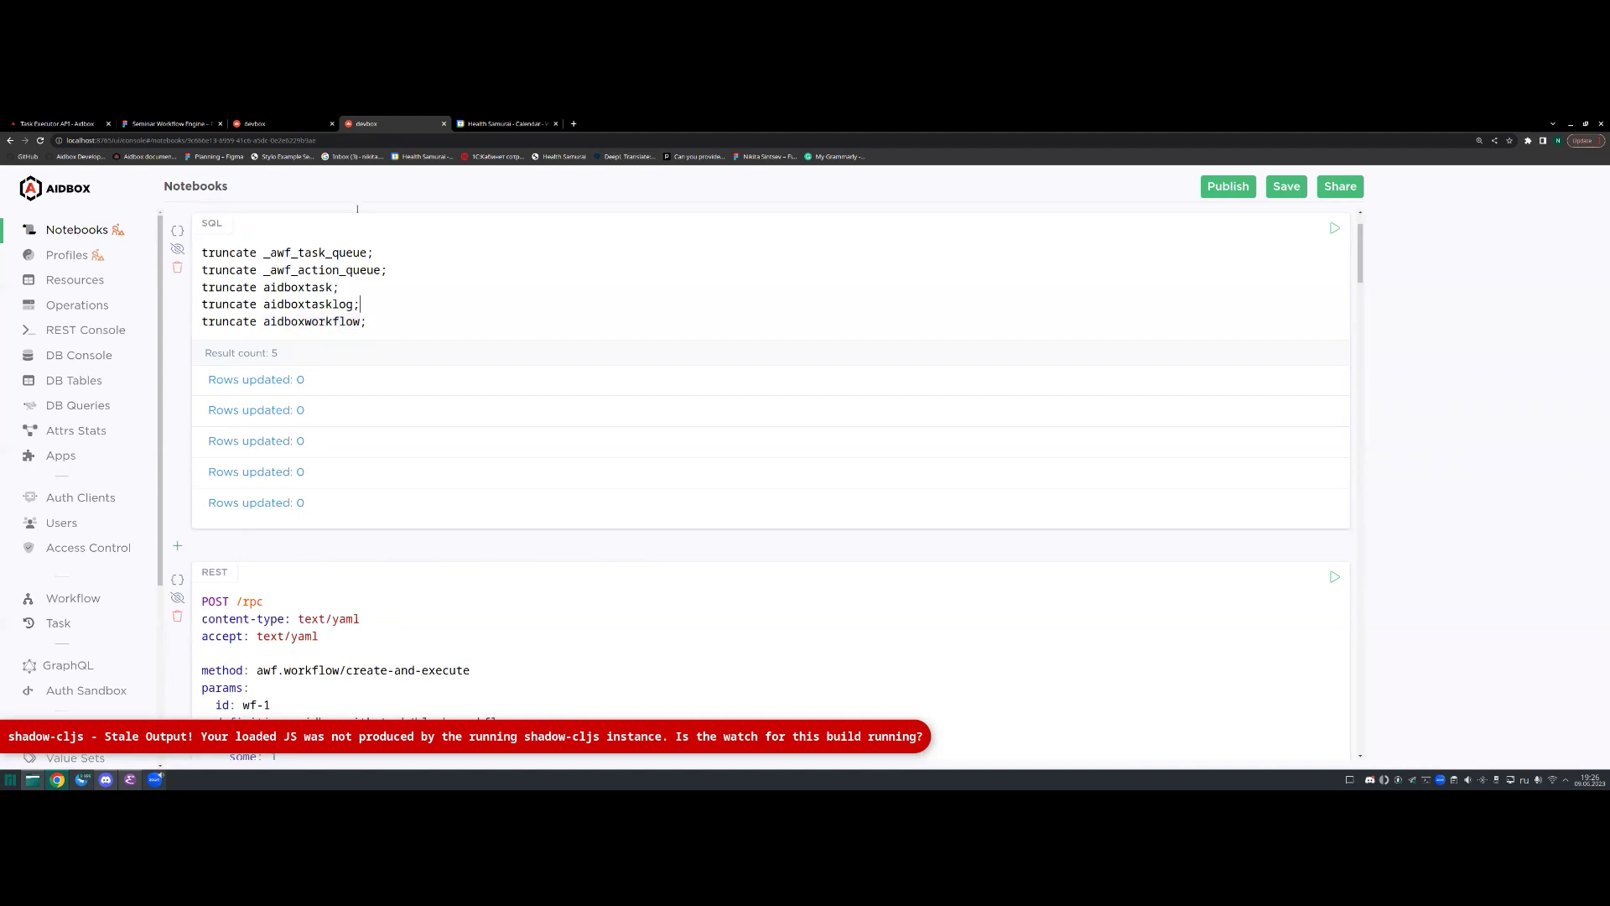
Step: Switch back to the Figma board and view the decision-task workflow execution diagram again
{"action": "left_click", "coordinate": [304, 126]}
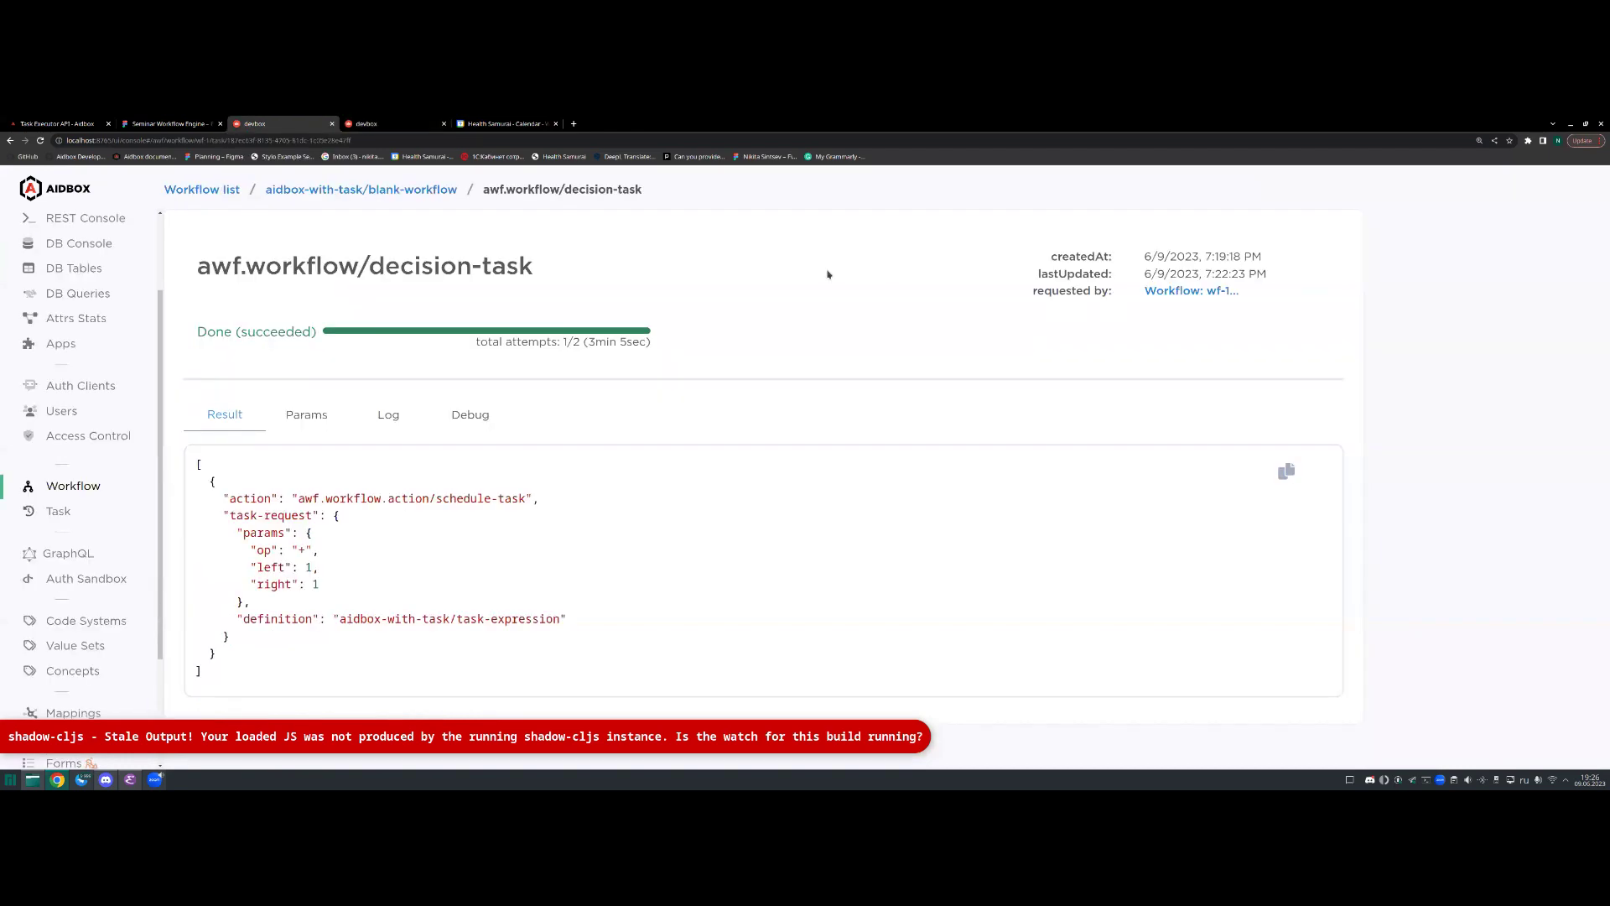
{"action": "left_click", "coordinate": [193, 124]}
{"action": "scroll", "coordinate": [1216, 436], "scroll_direction": "down", "scroll_amount": 3}
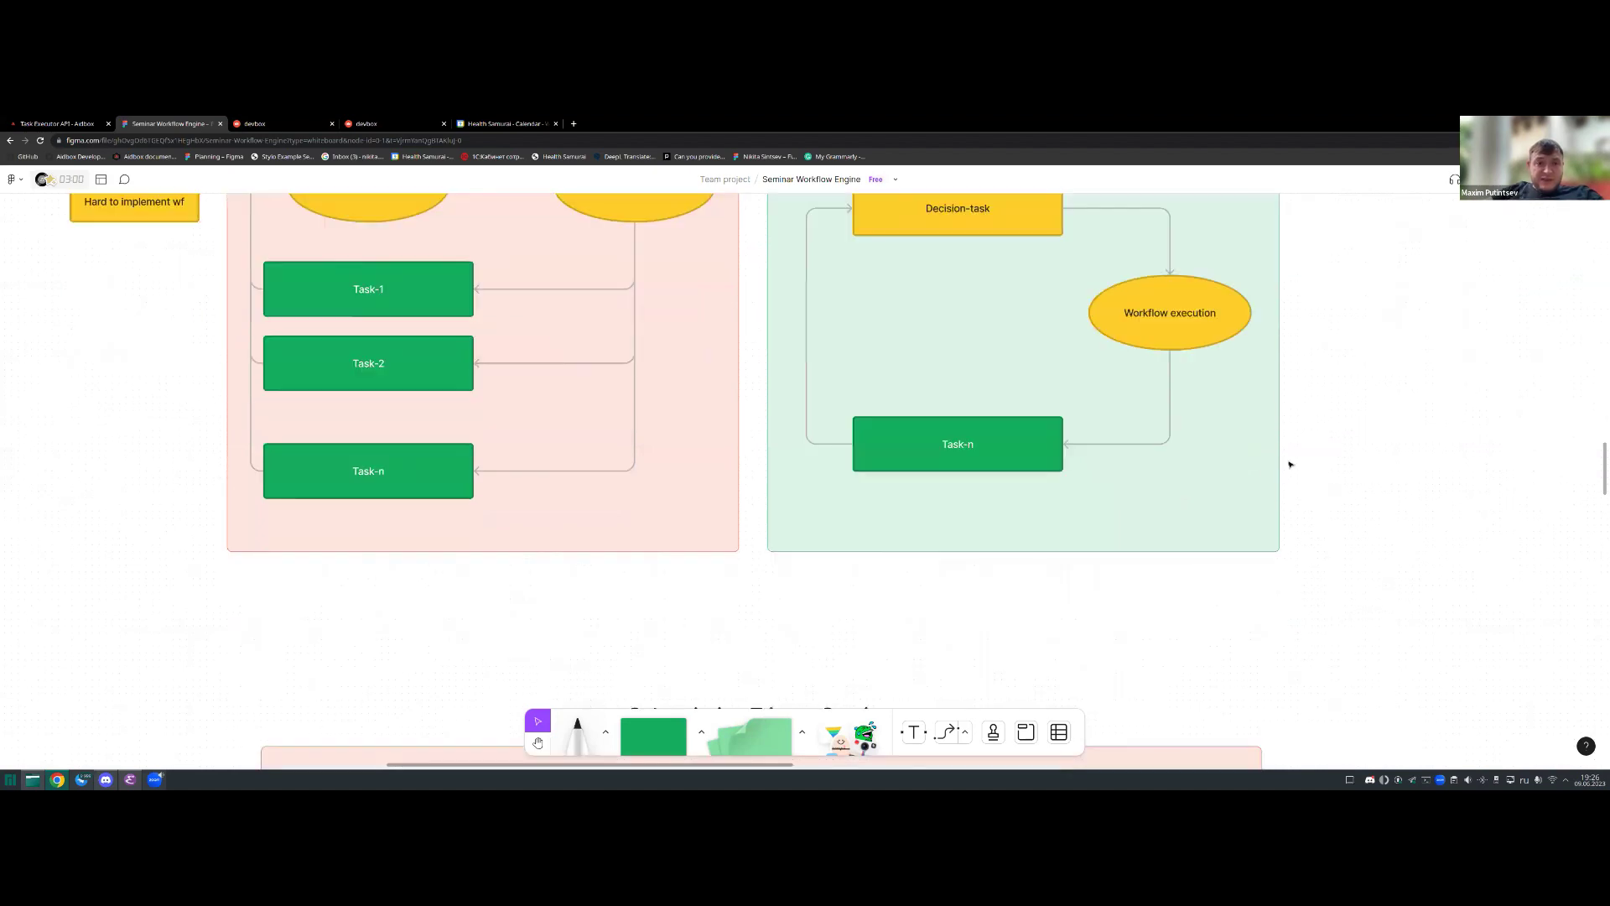
{"action": "scroll", "coordinate": [1290, 461], "scroll_direction": "up", "scroll_amount": 3}
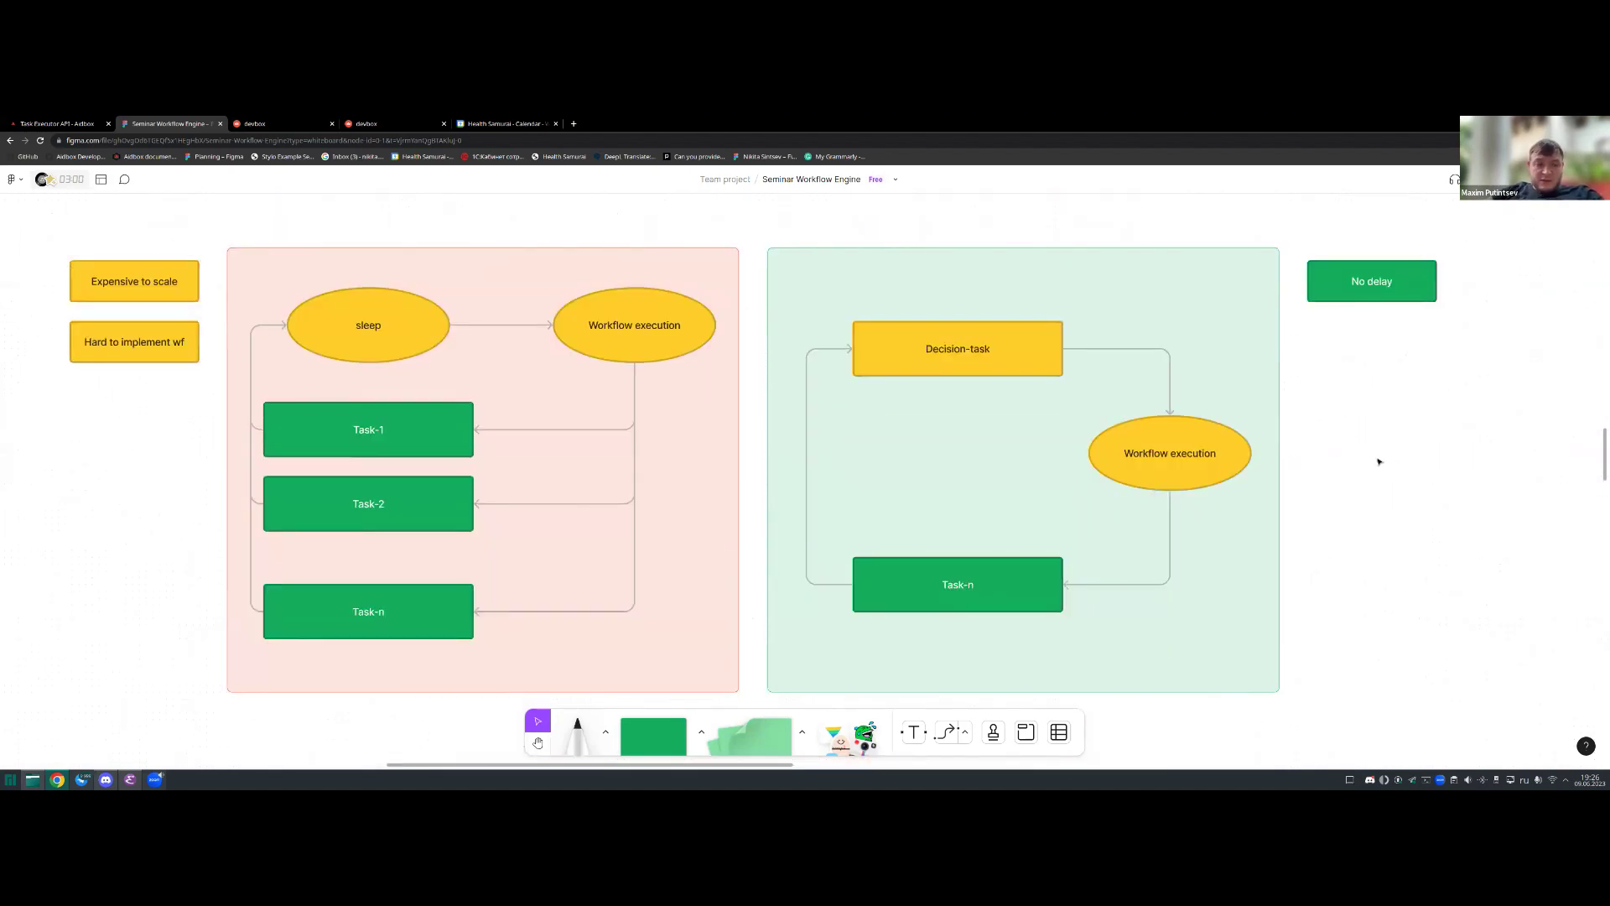